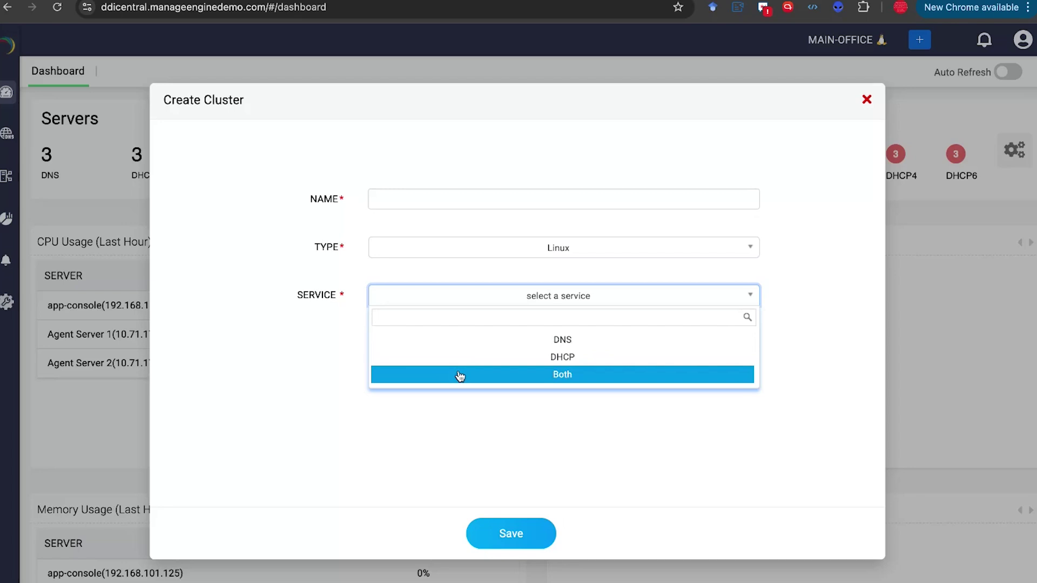
{"action": "left_click", "coordinate": [352, 341]}
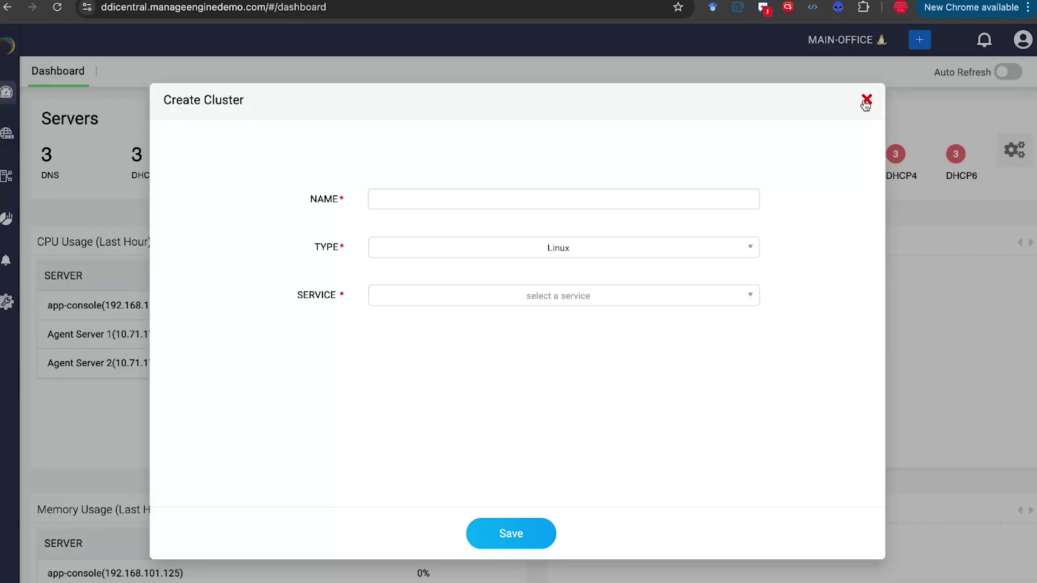
{"action": "left_click", "coordinate": [668, 296]}
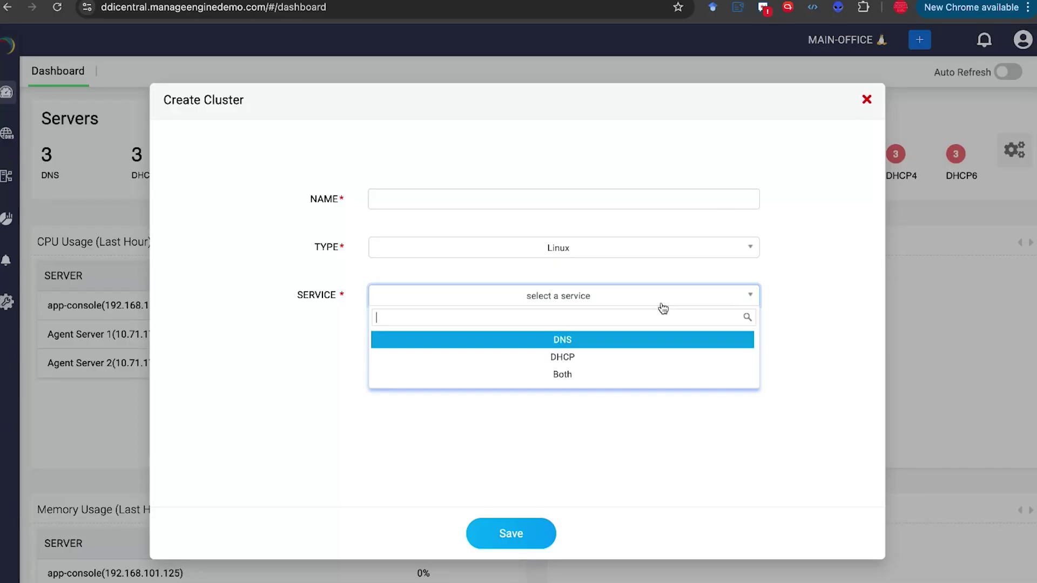
{"action": "left_click", "coordinate": [630, 375]}
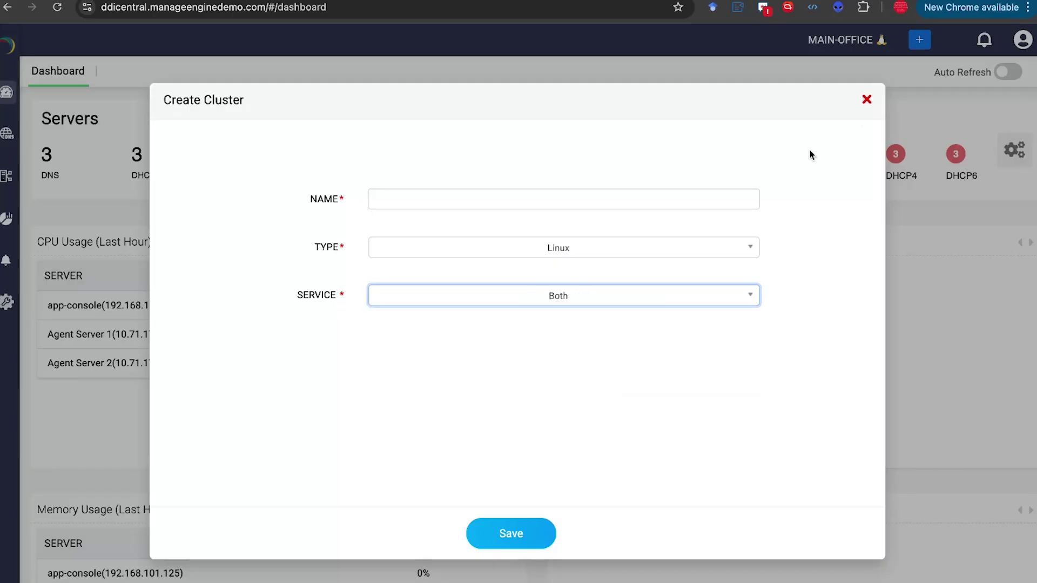
{"action": "left_click", "coordinate": [867, 100]}
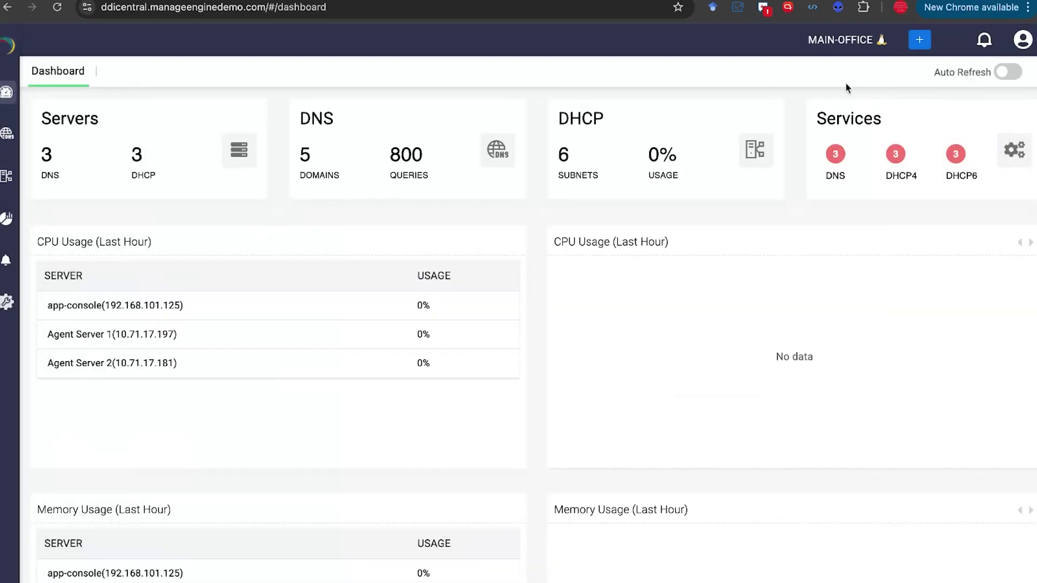
Open the server settings and examine the Create Server form with its type options, leaving it without saving.
{"action": "mouse_move", "coordinate": [5, 331]}
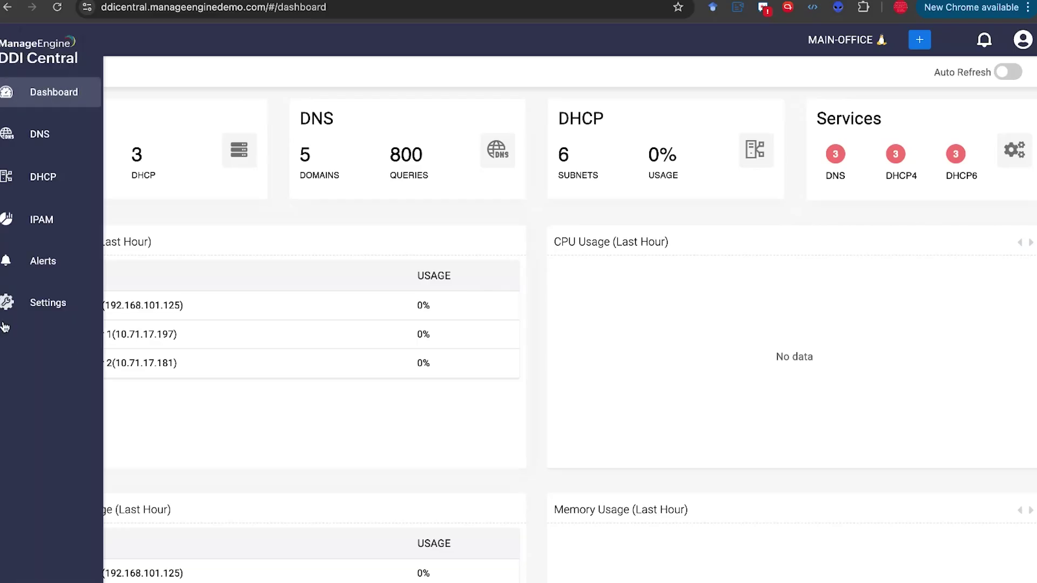
{"action": "left_click", "coordinate": [14, 306]}
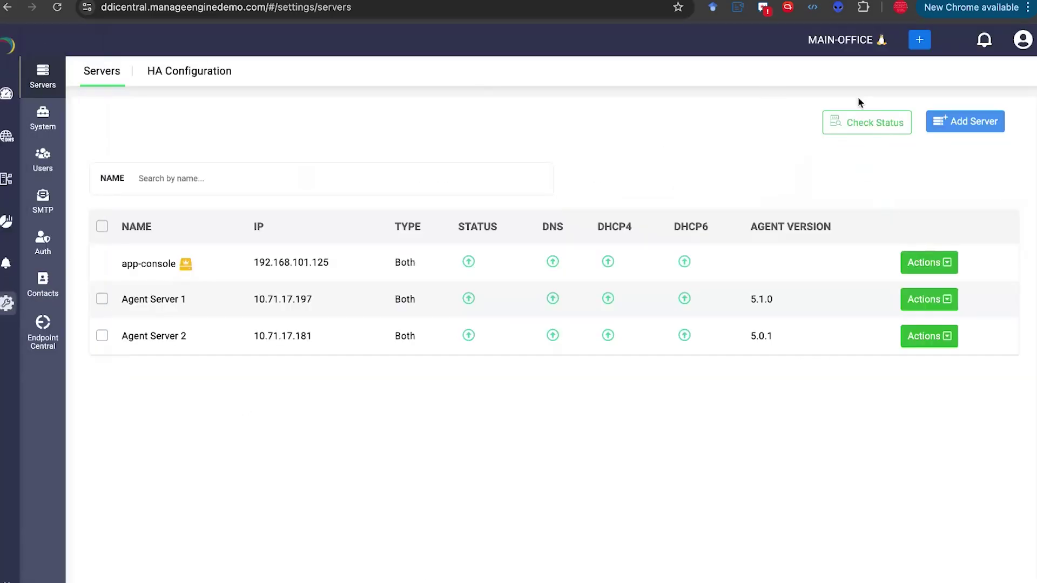
{"action": "left_click", "coordinate": [960, 120]}
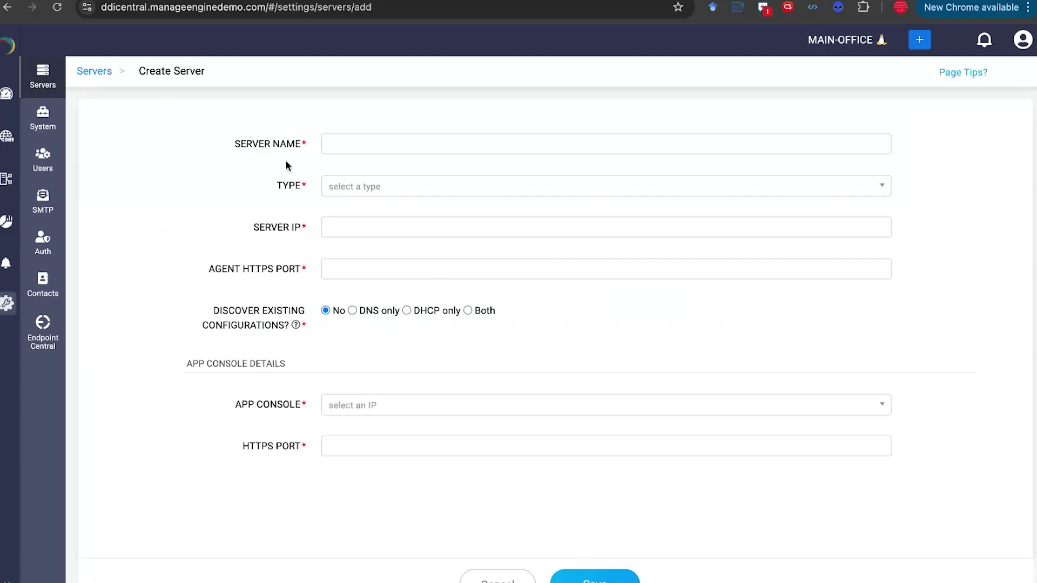
{"action": "left_click", "coordinate": [342, 190]}
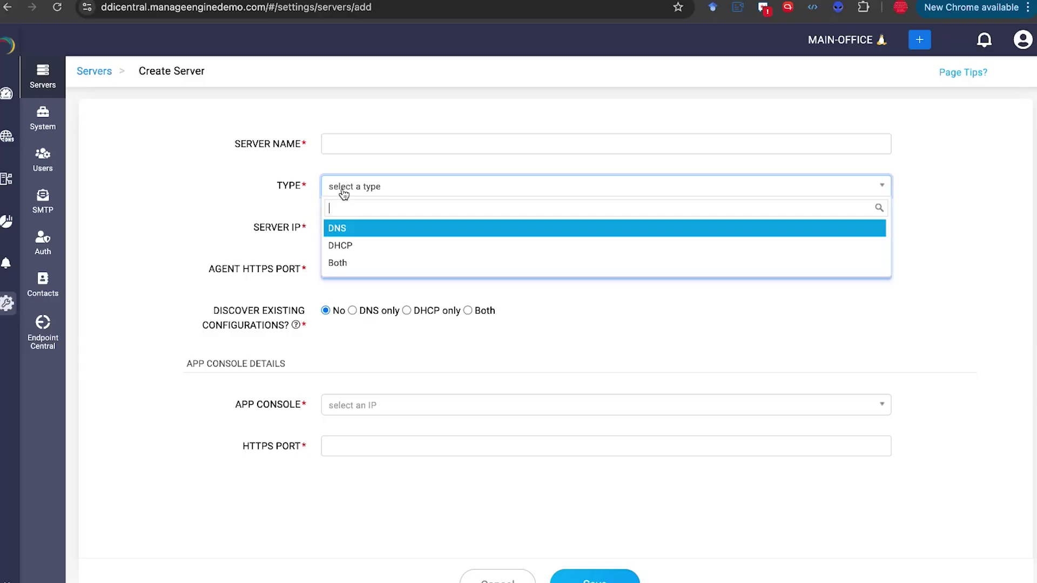
{"action": "left_click", "coordinate": [223, 209]}
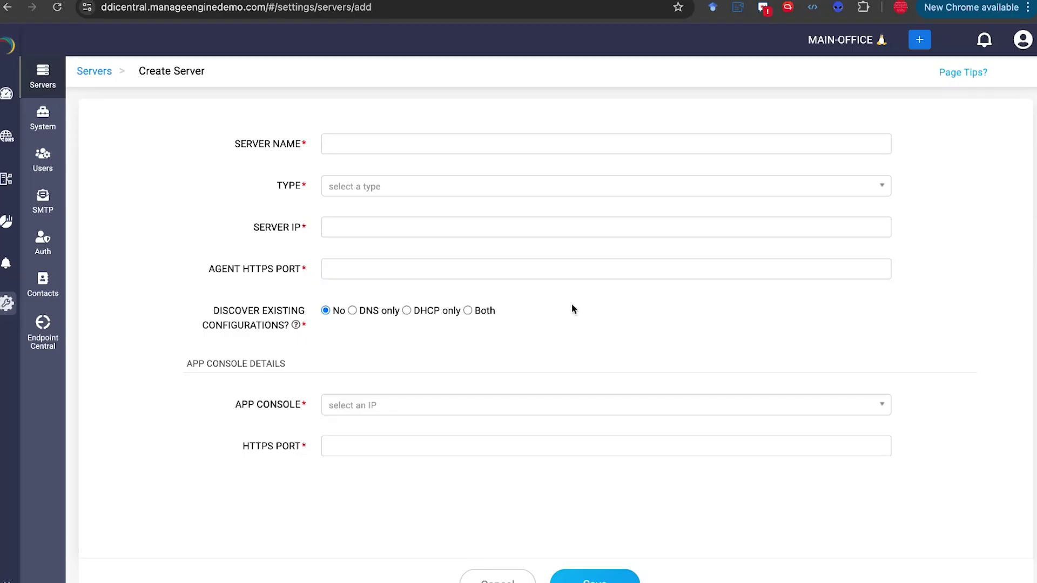
{"action": "mouse_move", "coordinate": [13, 176]}
{"action": "left_click", "coordinate": [497, 579]}
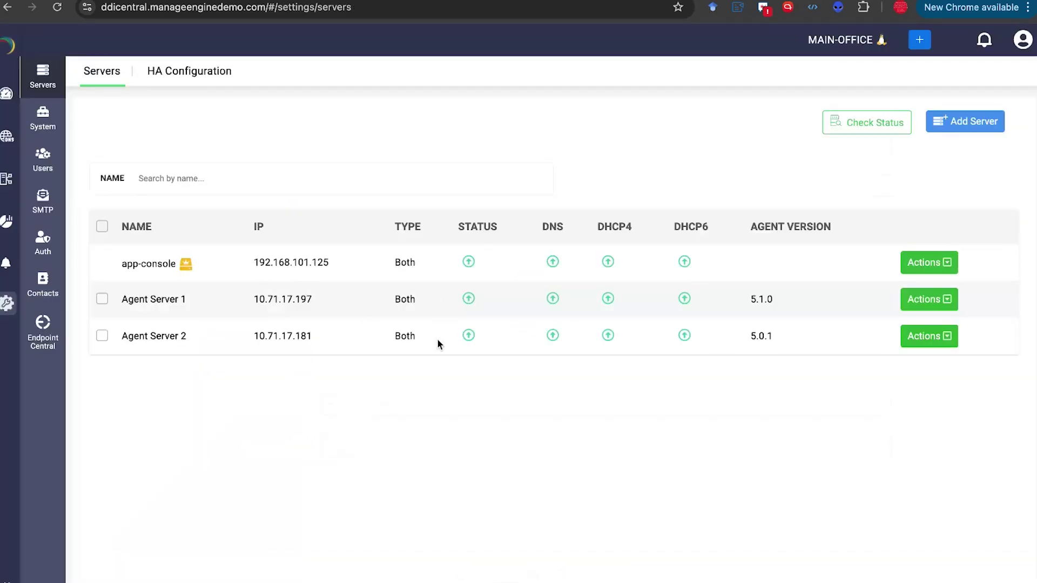
Examine the RSYSLOG configuration form of the app-console server and close it without saving.
{"action": "left_click", "coordinate": [935, 270]}
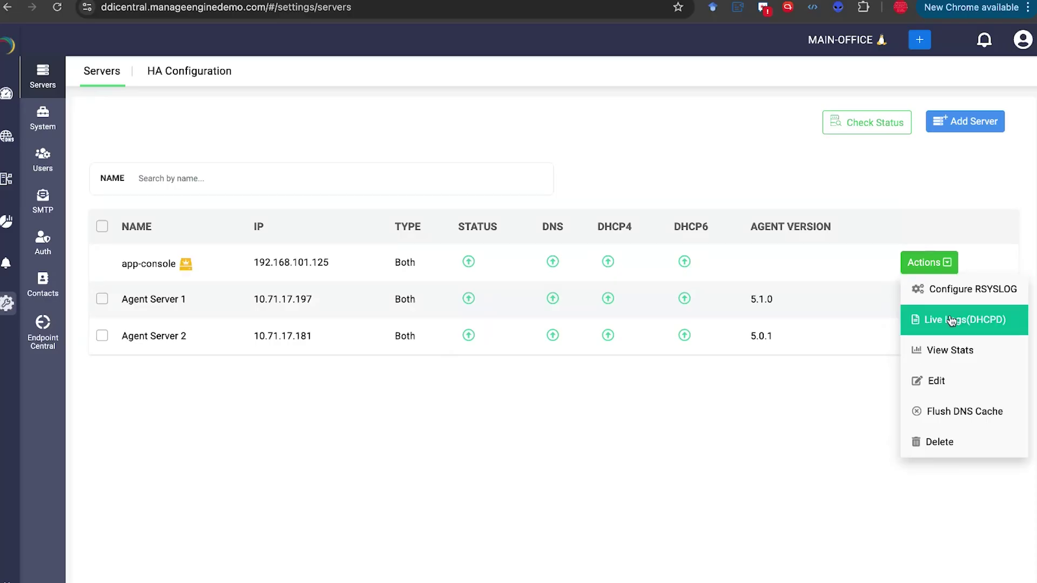
{"action": "left_click", "coordinate": [952, 296]}
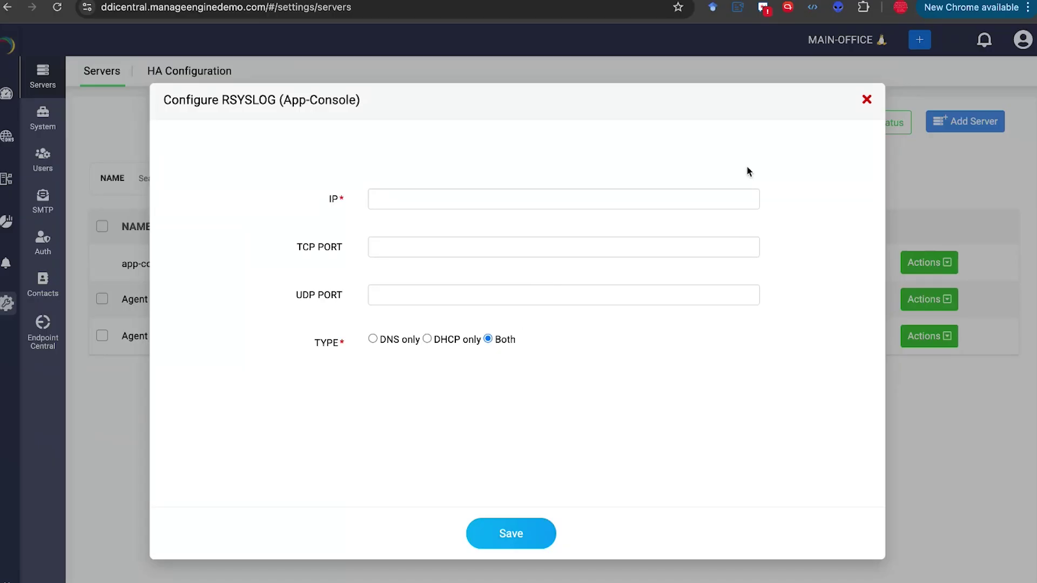
{"action": "left_click", "coordinate": [867, 101]}
Review the app-console server's statistics, including service status, disk, CPU and memory usage, and return to the server list.
{"action": "left_click", "coordinate": [947, 263]}
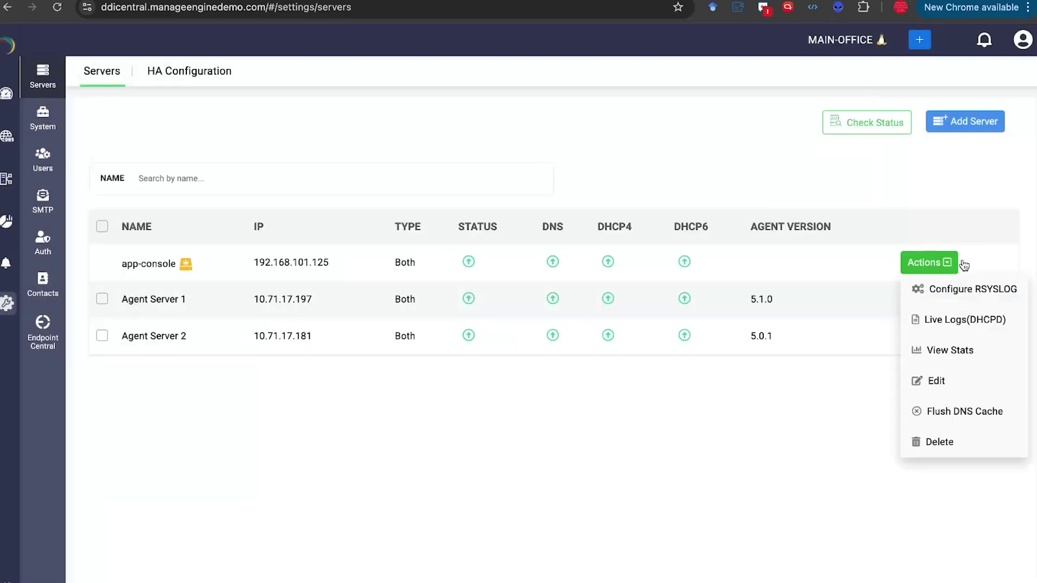
{"action": "left_click", "coordinate": [957, 359]}
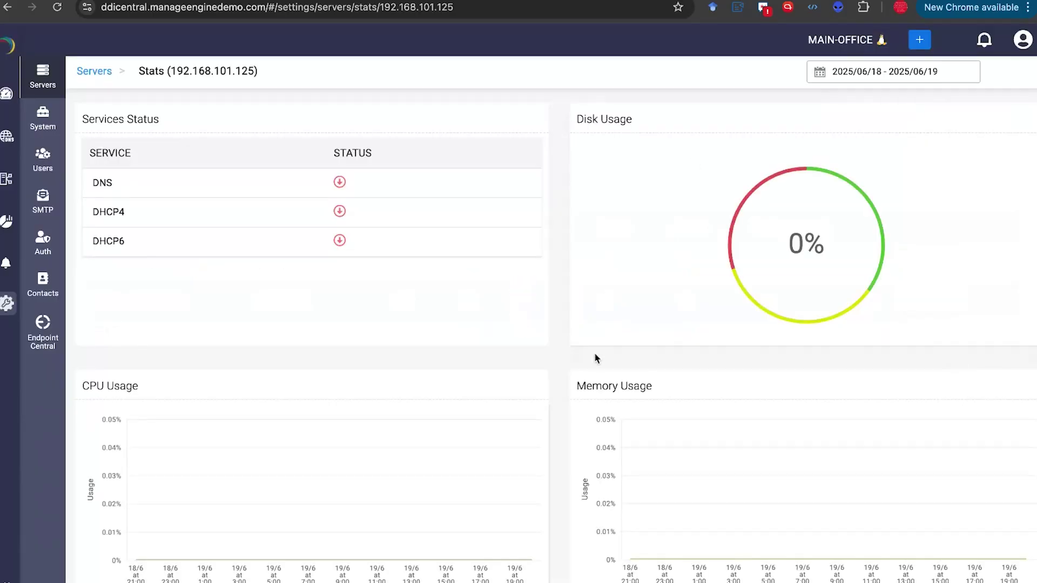
{"action": "scroll", "coordinate": [596, 358], "scroll_direction": "down", "scroll_amount": 2}
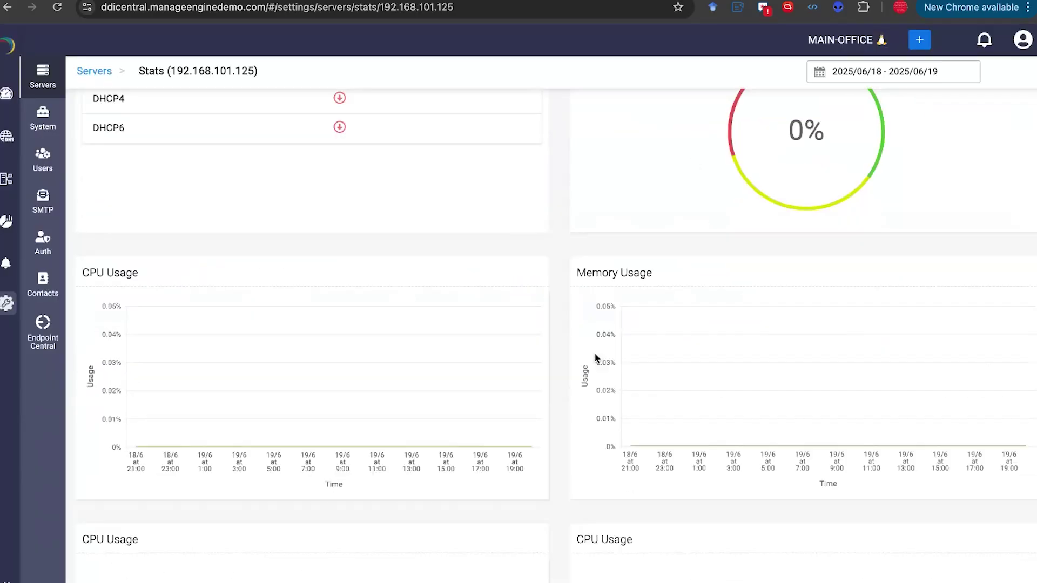
{"action": "scroll", "coordinate": [596, 358], "scroll_direction": "down", "scroll_amount": 8}
{"action": "scroll", "coordinate": [597, 359], "scroll_direction": "up", "scroll_amount": 10}
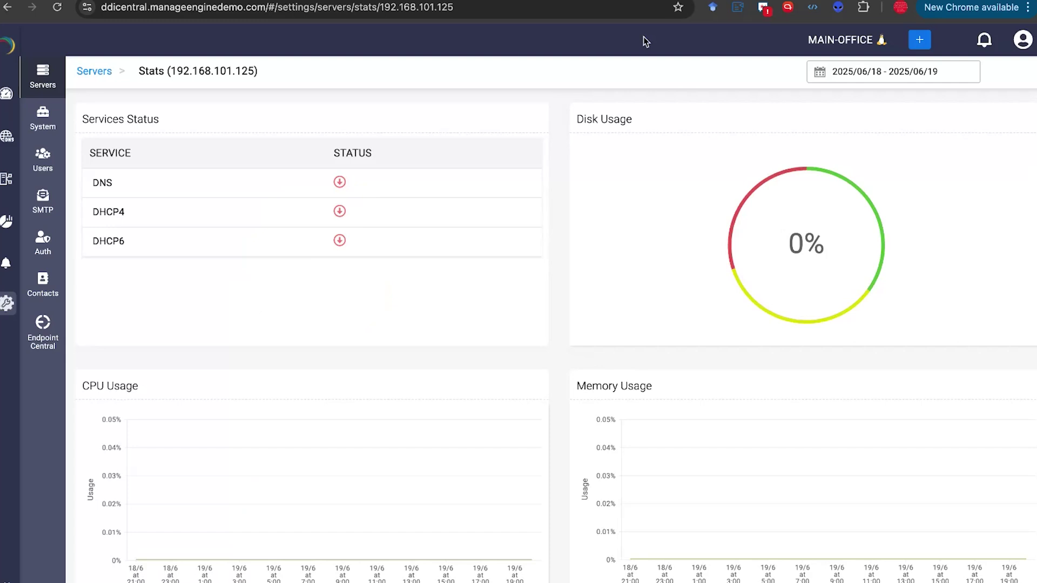
{"action": "left_click", "coordinate": [94, 76]}
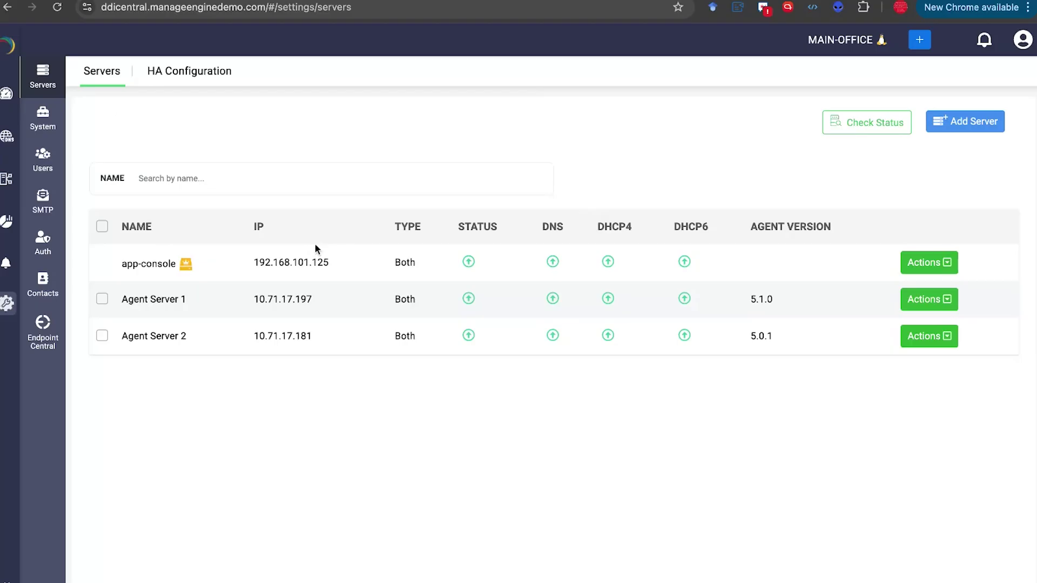
Check the available server actions and open the ha1 high-availability configuration for editing.
{"action": "left_click", "coordinate": [921, 299]}
{"action": "left_click", "coordinate": [928, 262]}
{"action": "left_click", "coordinate": [184, 78]}
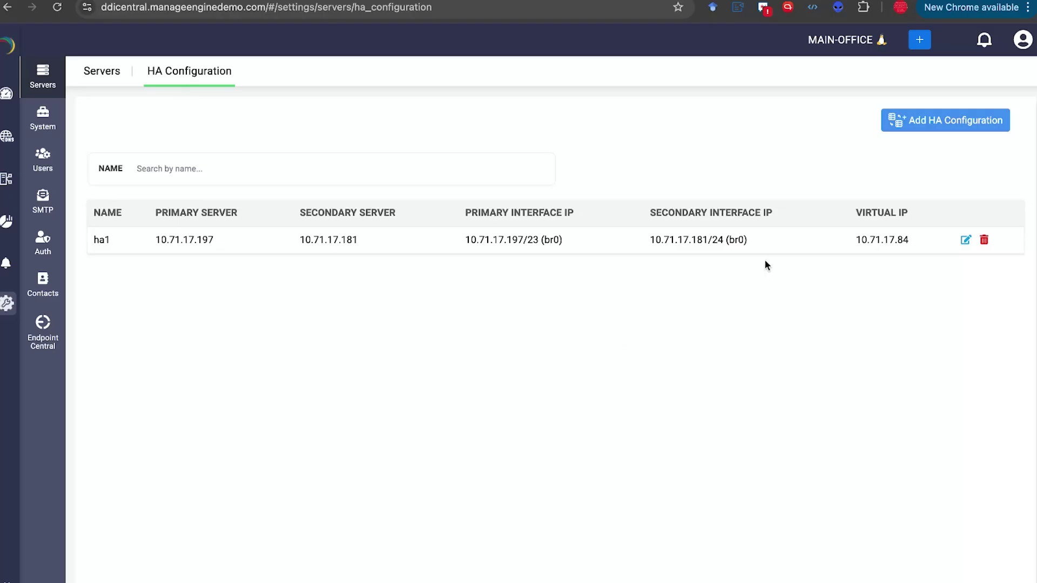
{"action": "left_click", "coordinate": [964, 241]}
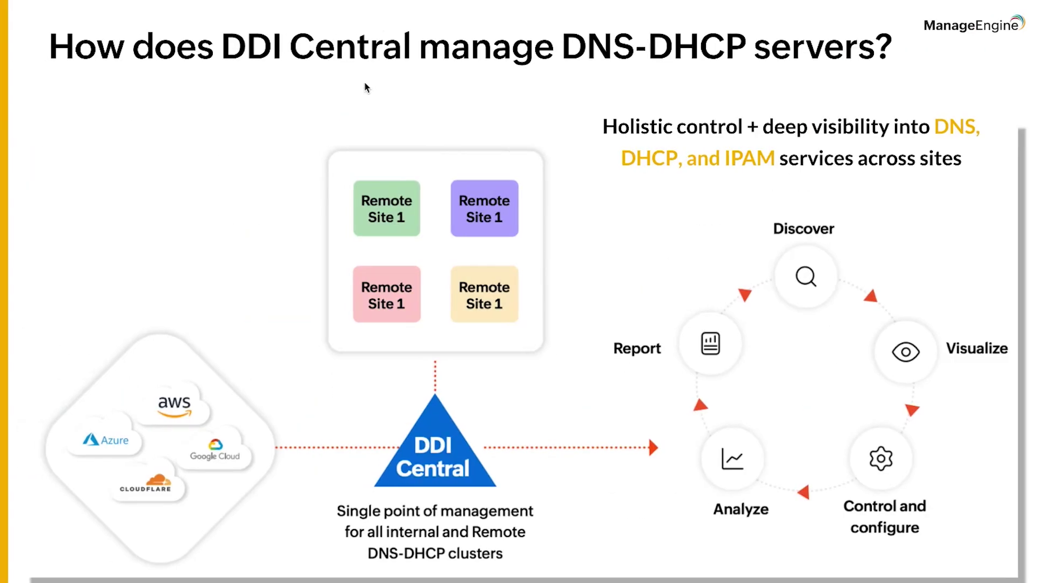
{"action": "key", "text": "Right"}
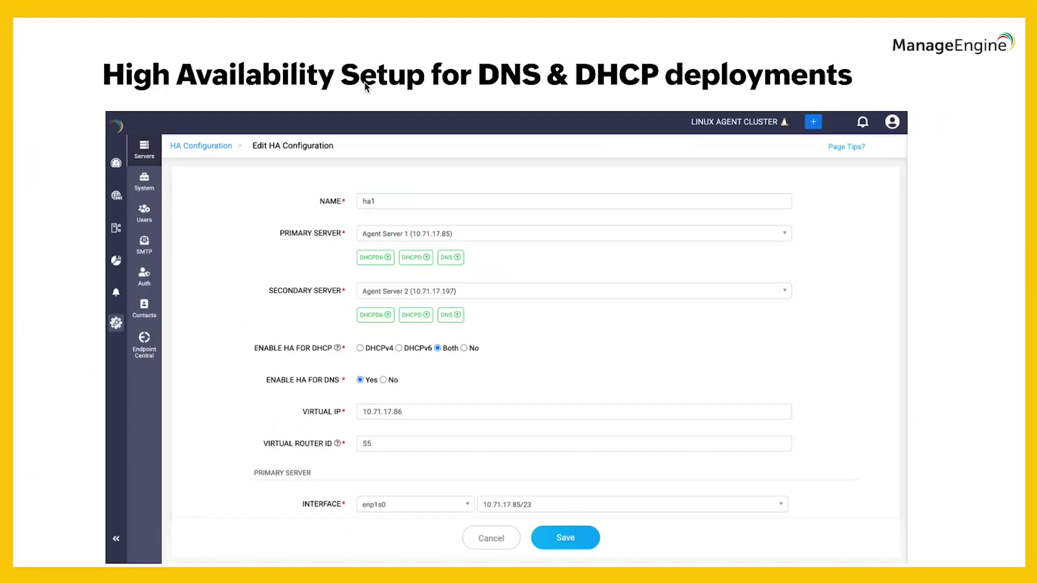
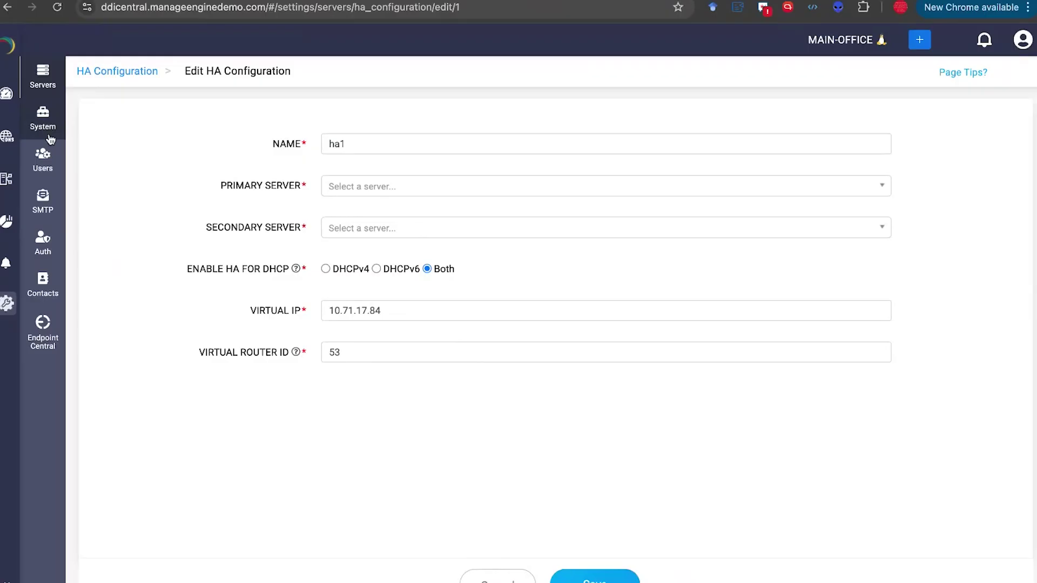
Leave the ha1 configuration unsaved and examine the system settings for polling intervals, retention periods and alerts.
{"action": "left_click", "coordinate": [497, 578]}
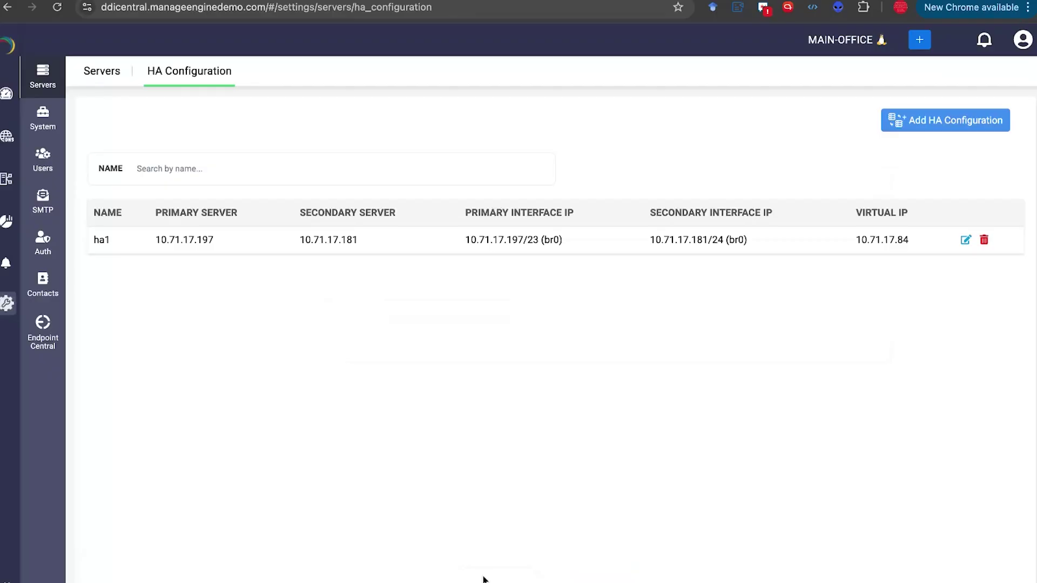
{"action": "left_click", "coordinate": [54, 130]}
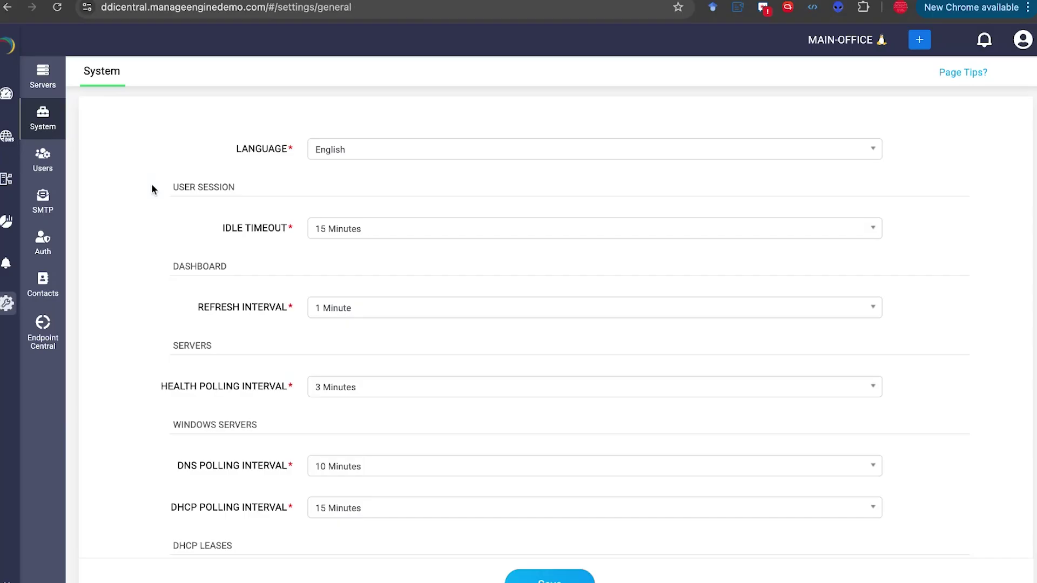
{"action": "scroll", "coordinate": [198, 420], "scroll_direction": "down", "scroll_amount": 9}
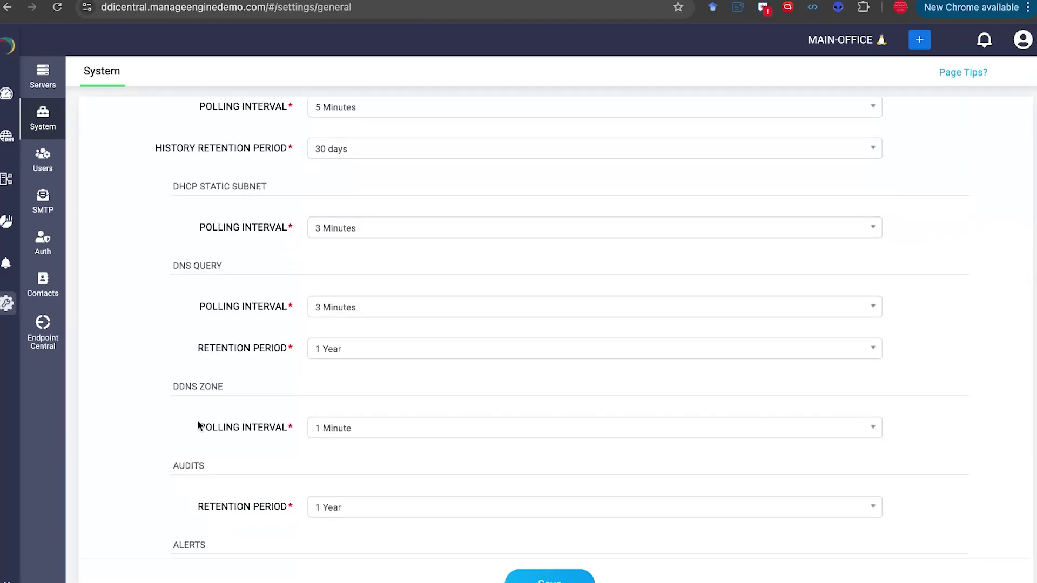
{"action": "scroll", "coordinate": [197, 424], "scroll_direction": "down", "scroll_amount": 6}
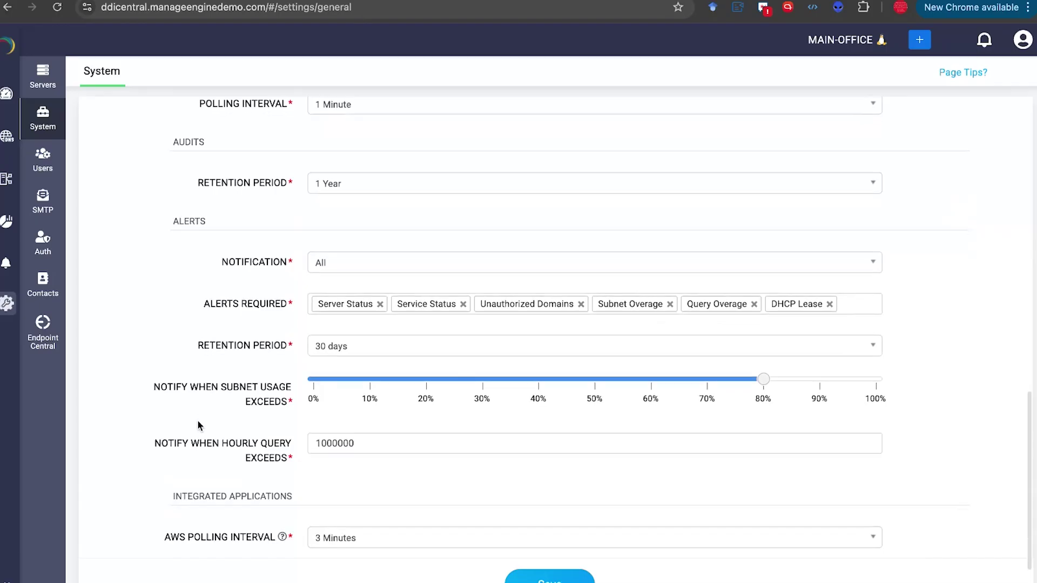
{"action": "scroll", "coordinate": [197, 425], "scroll_direction": "up", "scroll_amount": 10}
{"action": "scroll", "coordinate": [197, 425], "scroll_direction": "up", "scroll_amount": 4}
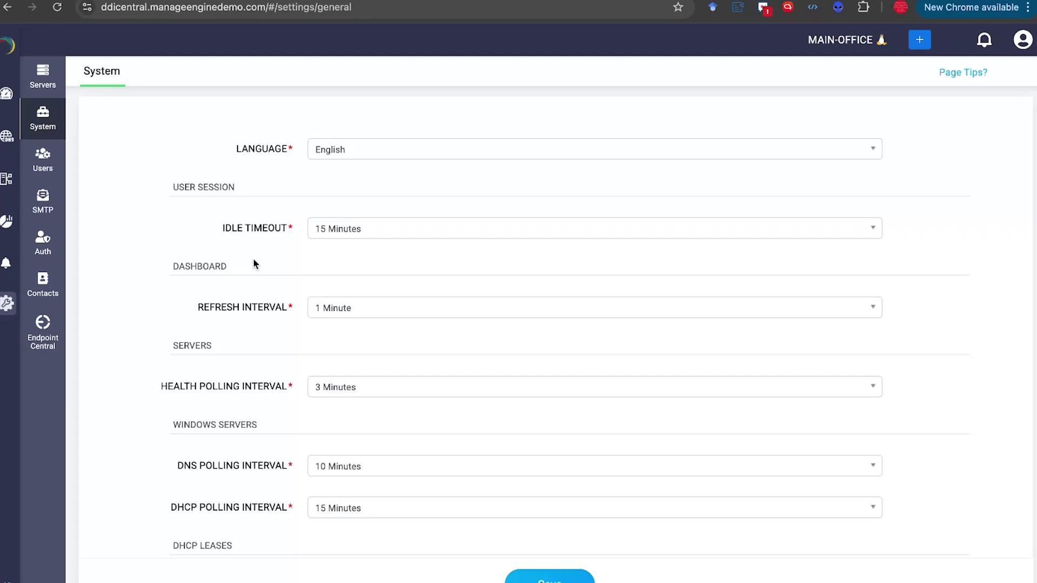
Open user management and examine the Add User form's cluster permissions for the Operator role, closing it without saving.
{"action": "left_click", "coordinate": [43, 161]}
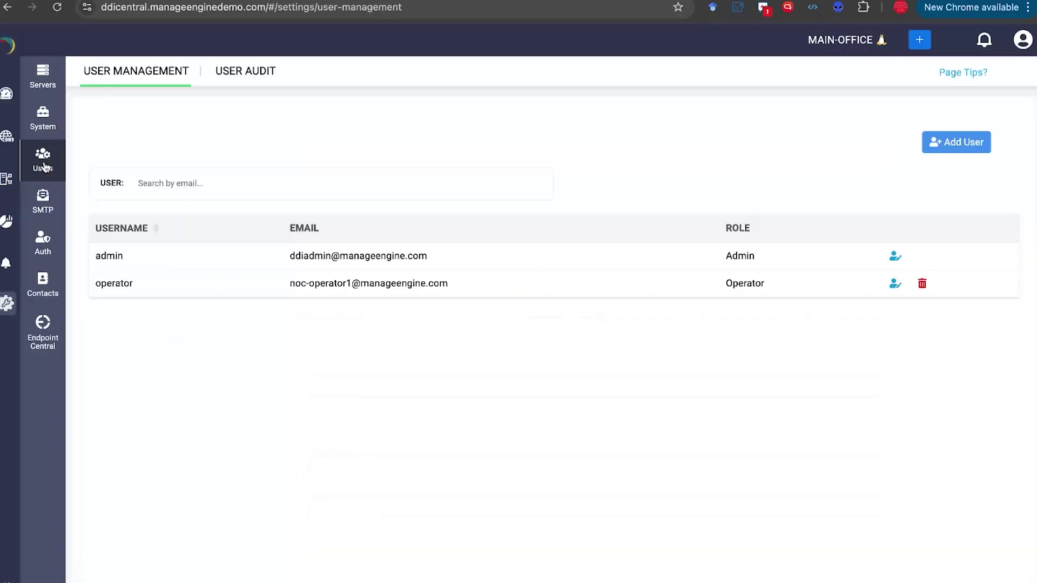
{"action": "left_click", "coordinate": [939, 140]}
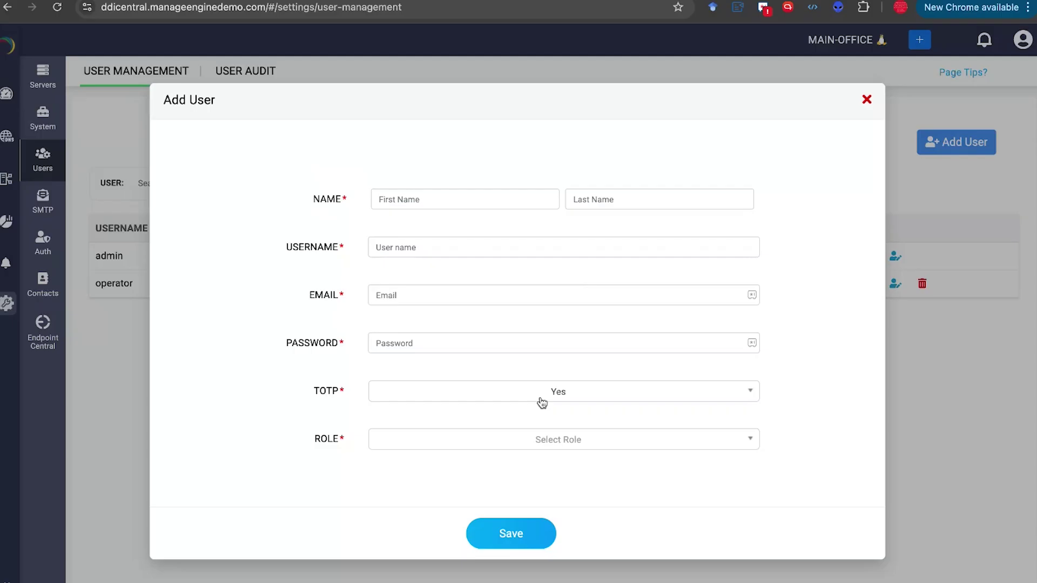
{"action": "left_click", "coordinate": [519, 442]}
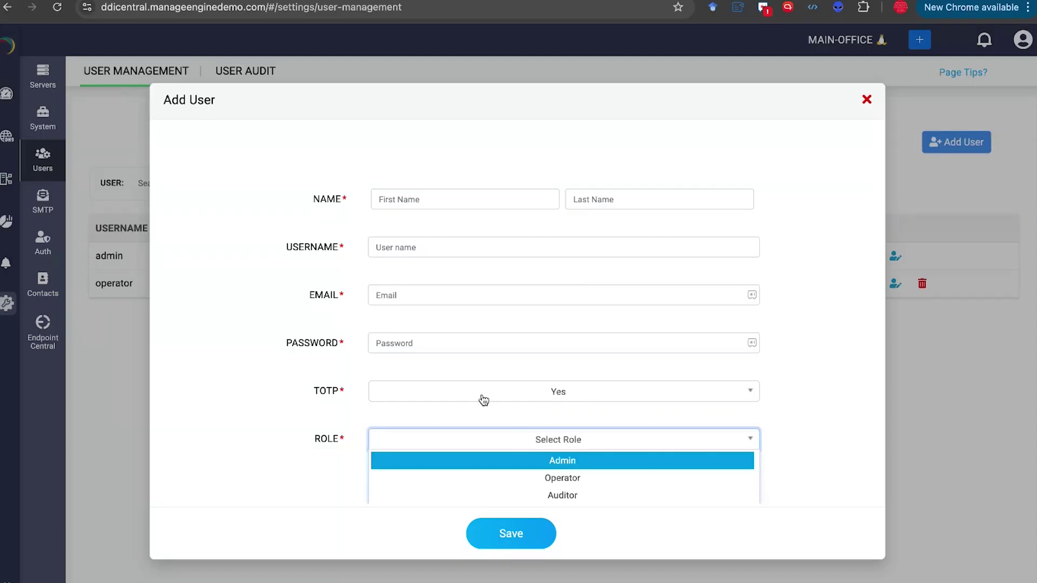
{"action": "scroll", "coordinate": [257, 361], "scroll_direction": "down", "scroll_amount": 1}
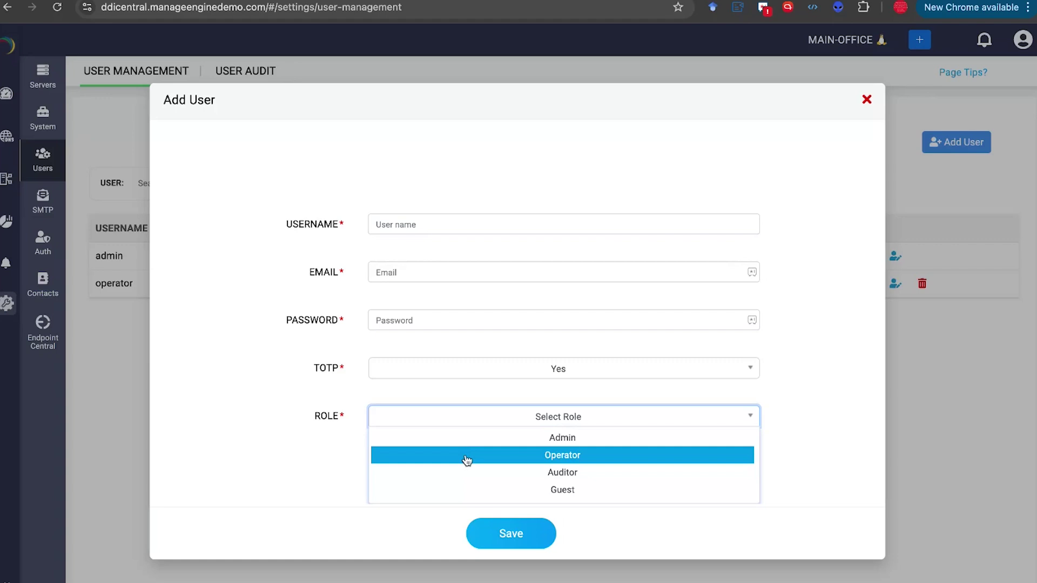
{"action": "left_click", "coordinate": [467, 460]}
{"action": "scroll", "coordinate": [467, 460], "scroll_direction": "down", "scroll_amount": 3}
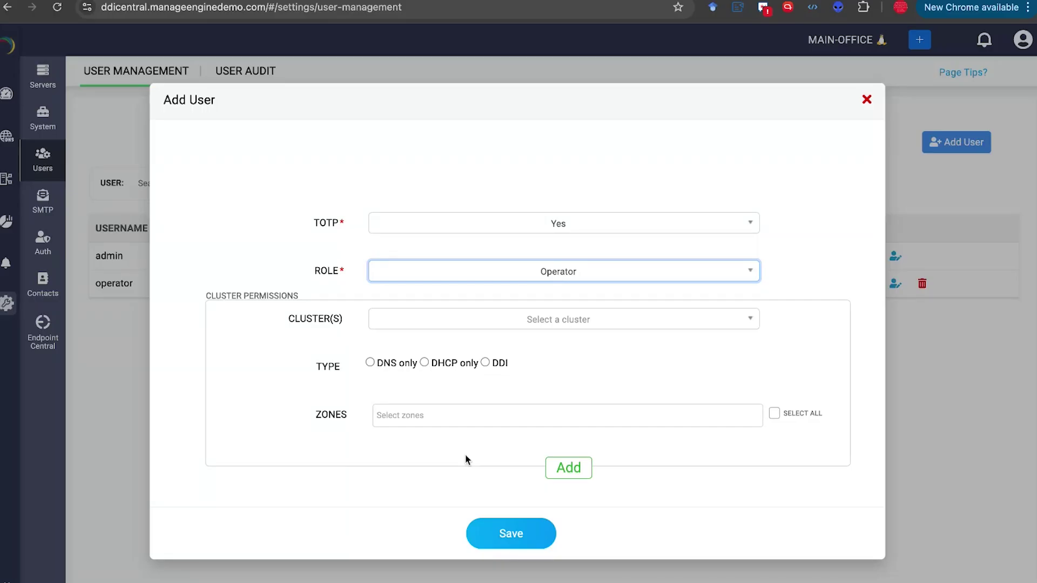
{"action": "left_click", "coordinate": [397, 324]}
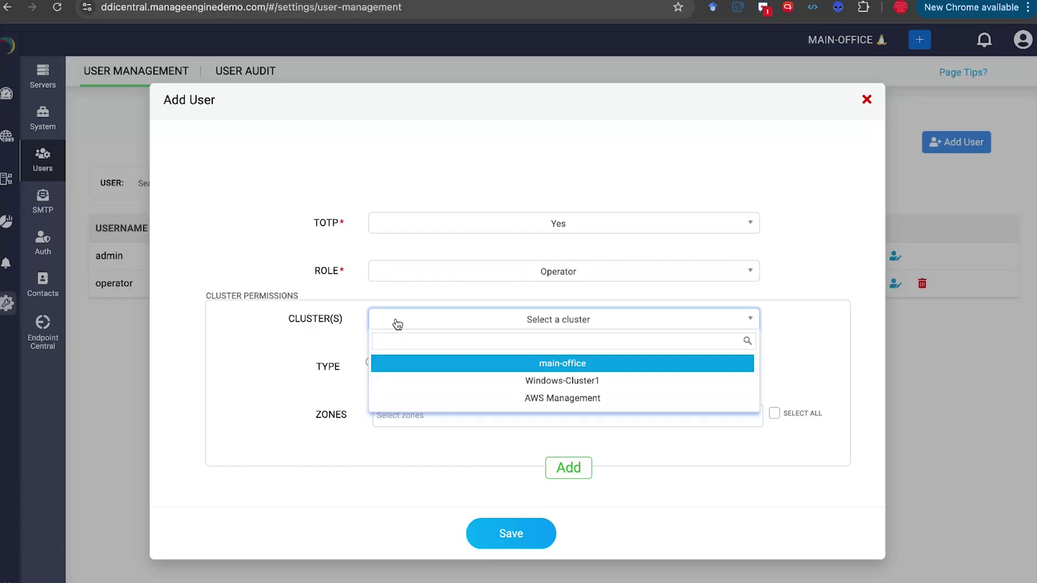
{"action": "left_click", "coordinate": [866, 99]}
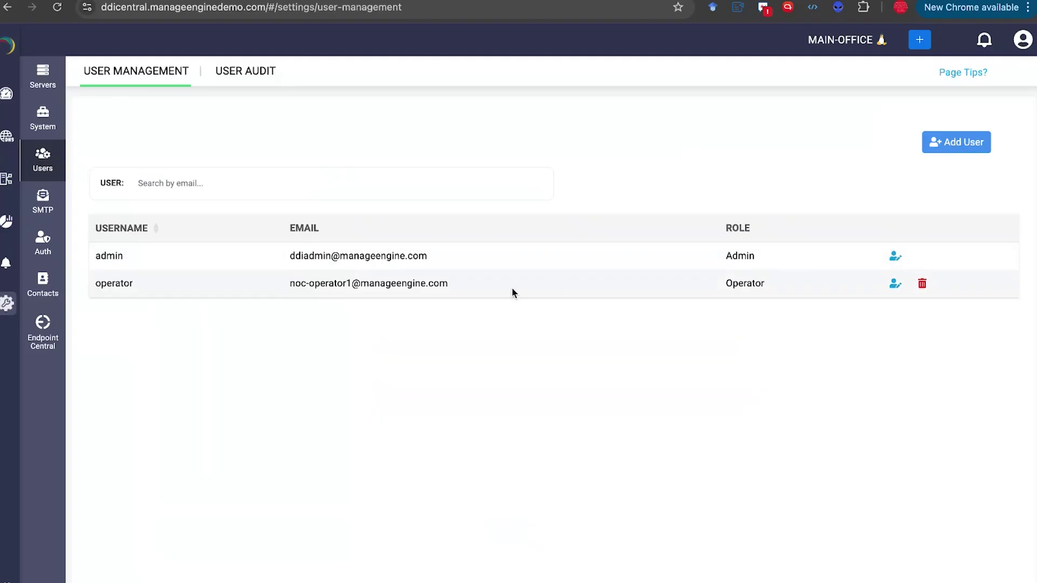
Open the operator user for editing, examine its cluster permissions and available zones, and close the form without saving.
{"action": "left_click", "coordinate": [895, 283]}
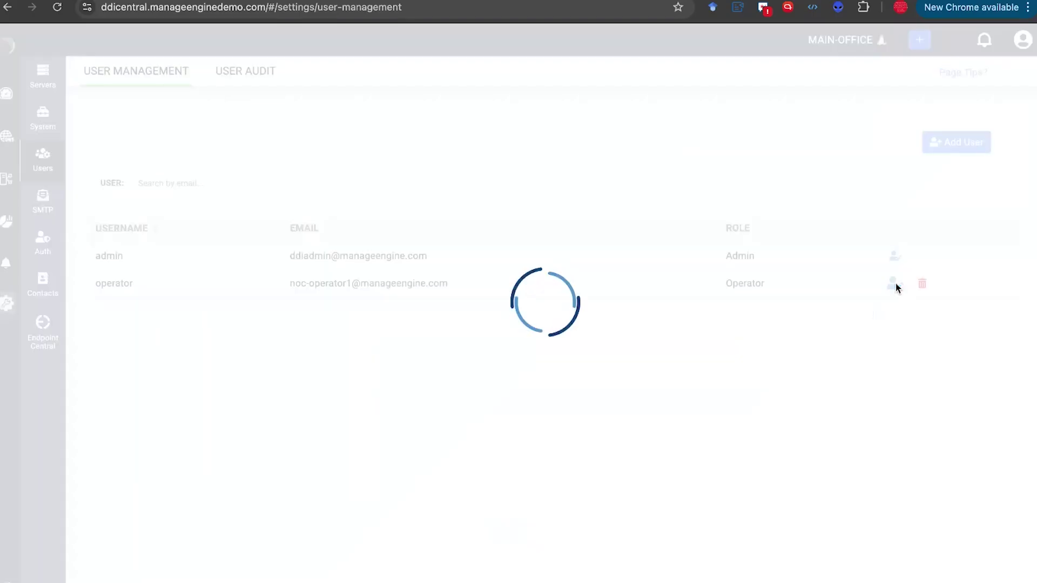
{"action": "scroll", "coordinate": [536, 359], "scroll_direction": "down", "scroll_amount": 3}
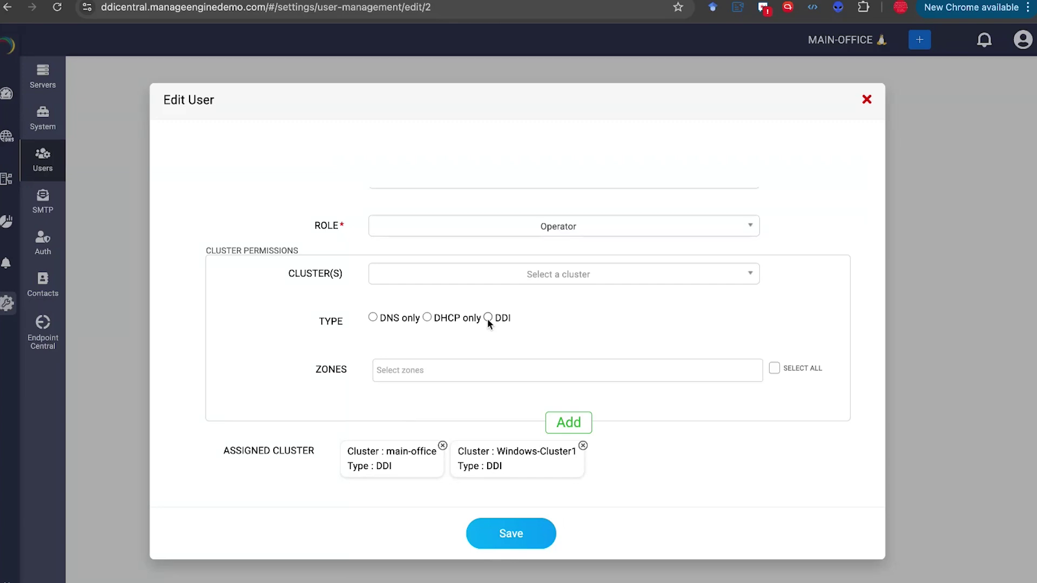
{"action": "left_click", "coordinate": [464, 371]}
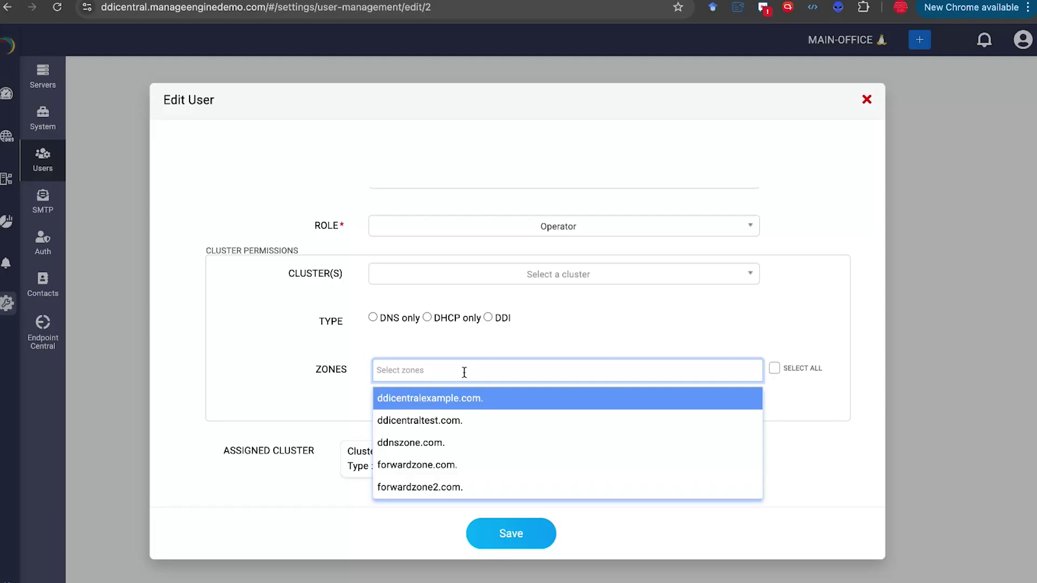
{"action": "left_click", "coordinate": [293, 370]}
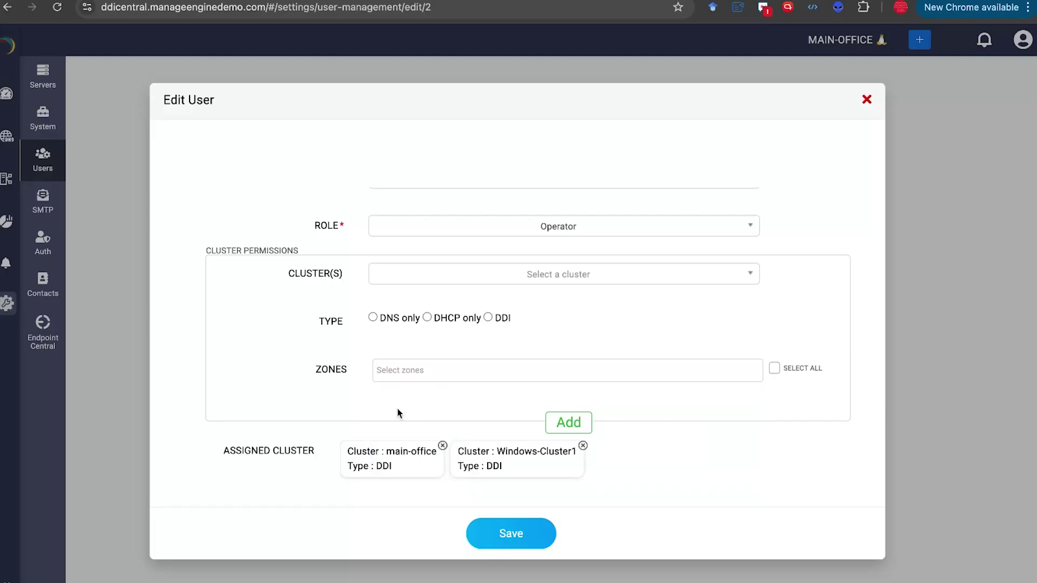
{"action": "left_click", "coordinate": [867, 100]}
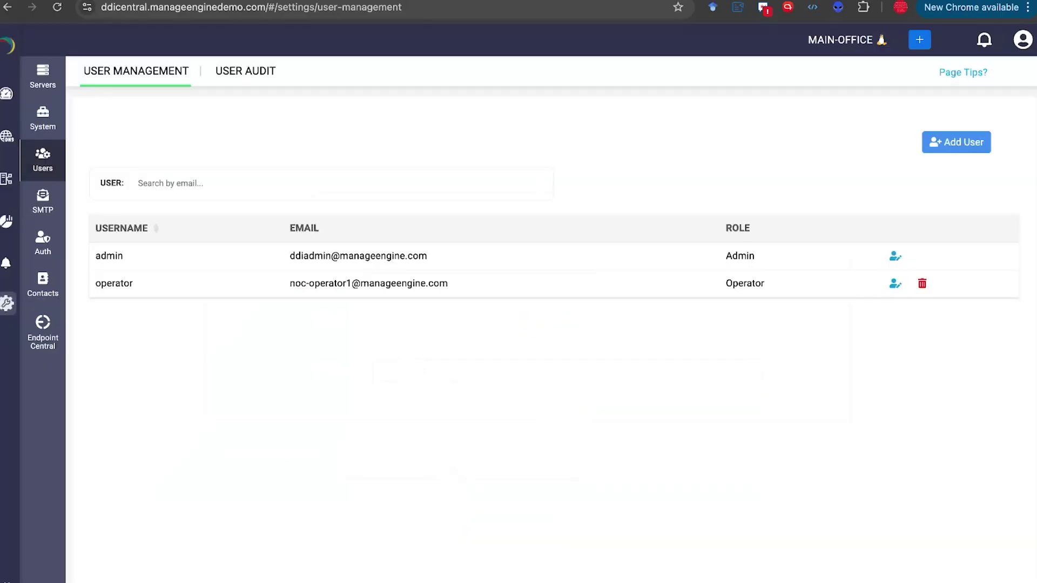
Review the user audit's login and logout chart and its list of recorded actions.
{"action": "left_click", "coordinate": [241, 76]}
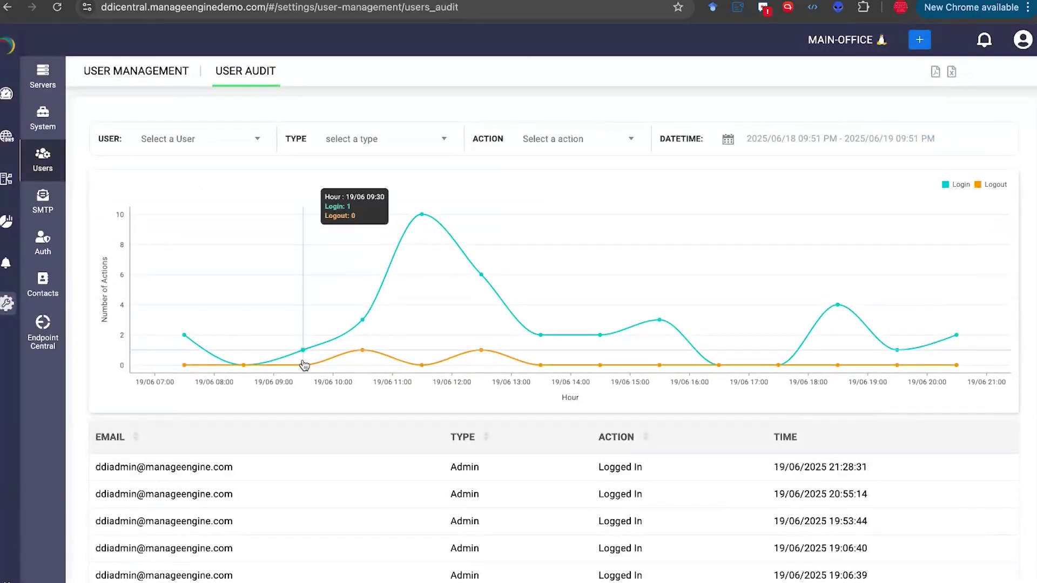
{"action": "scroll", "coordinate": [314, 468], "scroll_direction": "down", "scroll_amount": 3}
{"action": "scroll", "coordinate": [313, 467], "scroll_direction": "up", "scroll_amount": 3}
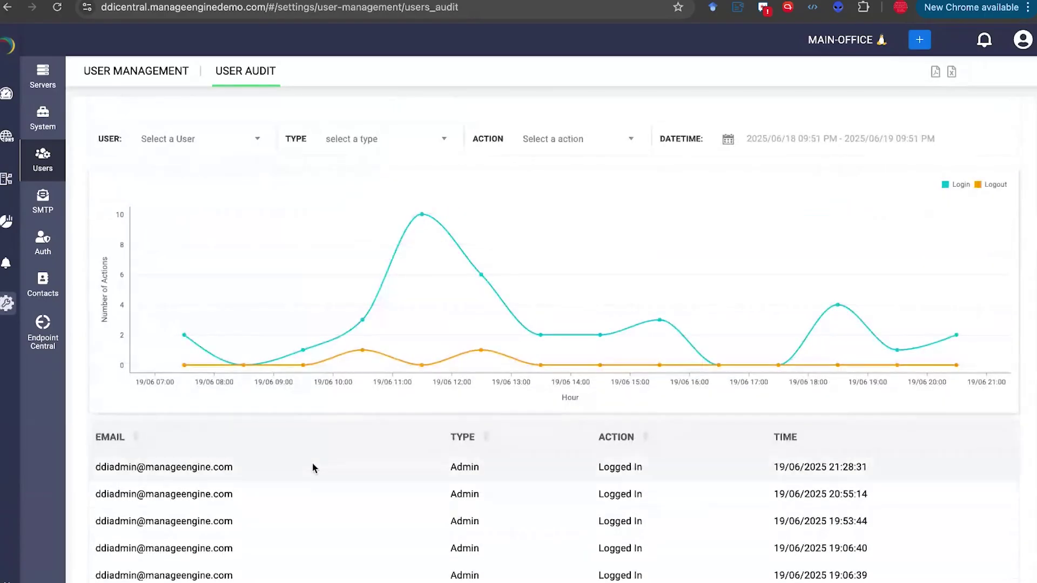
Open the SMTP configuration form and check the available protocol options, leaving SSL (Secure Sockets Layer) selected.
{"action": "left_click", "coordinate": [48, 202]}
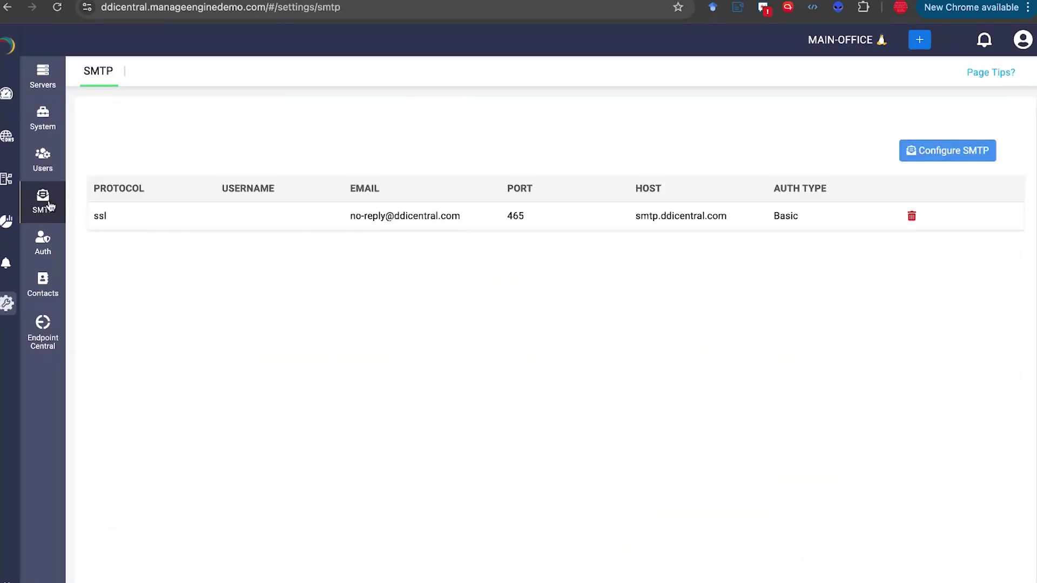
{"action": "left_click", "coordinate": [922, 149]}
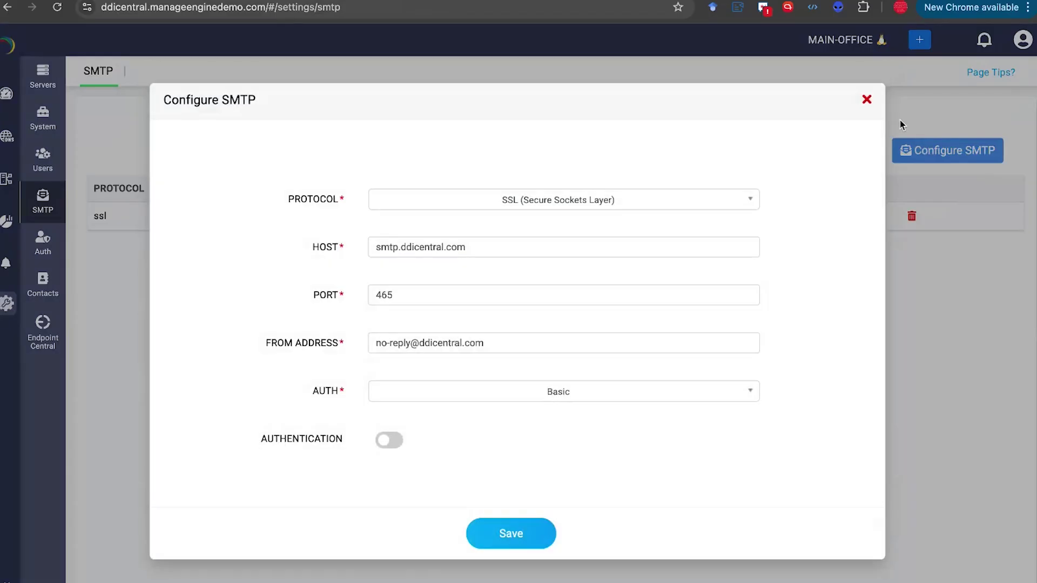
{"action": "left_click", "coordinate": [602, 203]}
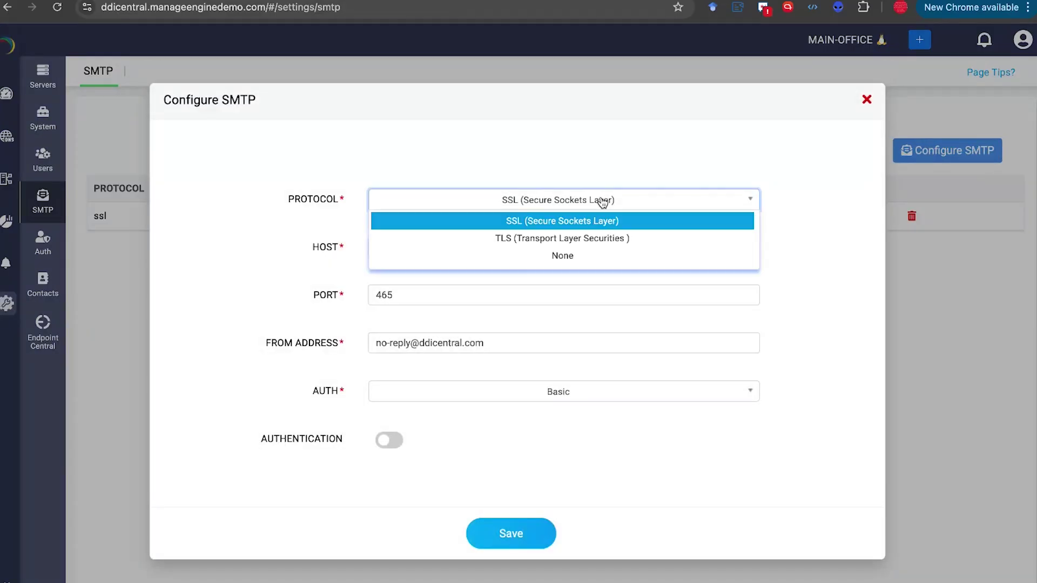
{"action": "left_click", "coordinate": [214, 294]}
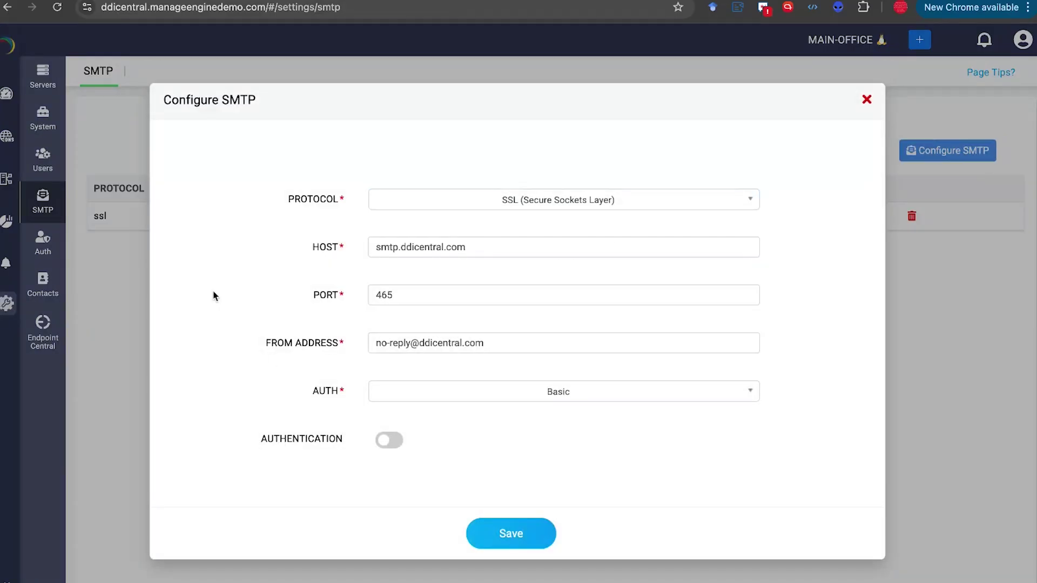
Enable SMTP authentication and switch the auth type to OAuth to examine the required fields, closing the form without saving.
{"action": "left_click", "coordinate": [392, 449]}
{"action": "scroll", "coordinate": [419, 361], "scroll_direction": "down", "scroll_amount": 2}
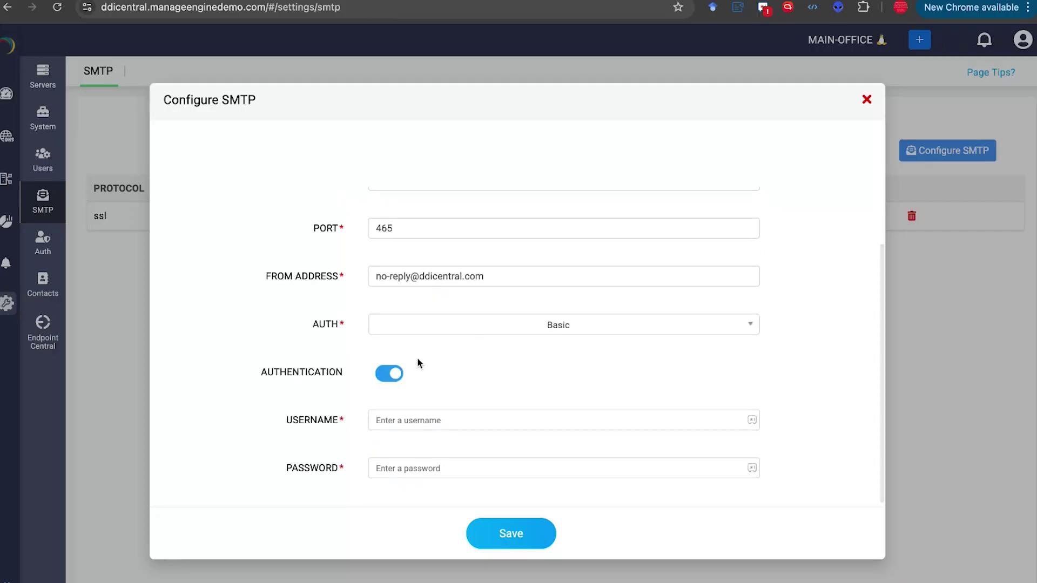
{"action": "scroll", "coordinate": [419, 362], "scroll_direction": "up", "scroll_amount": 2}
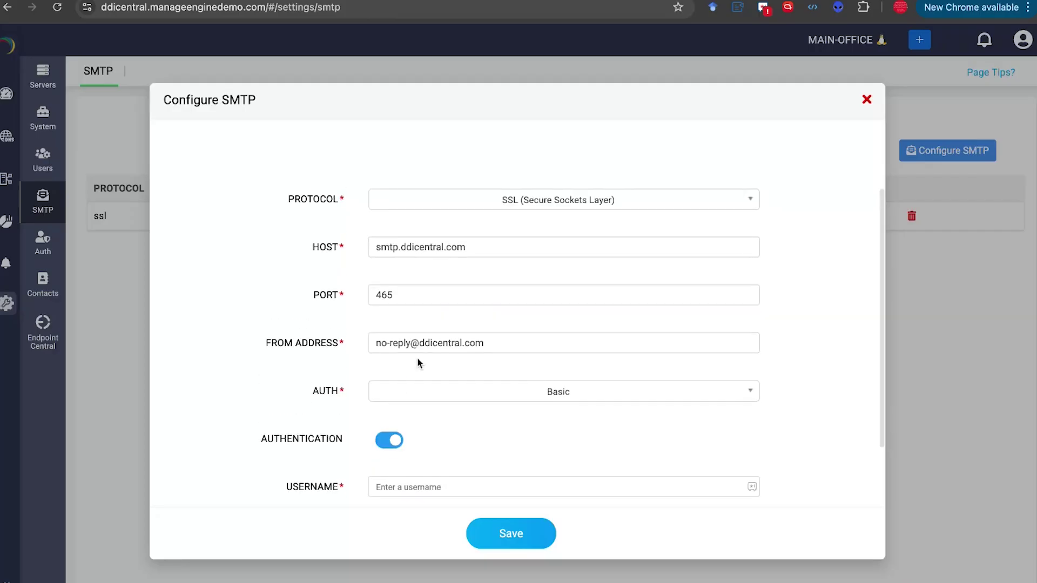
{"action": "left_click", "coordinate": [440, 399]}
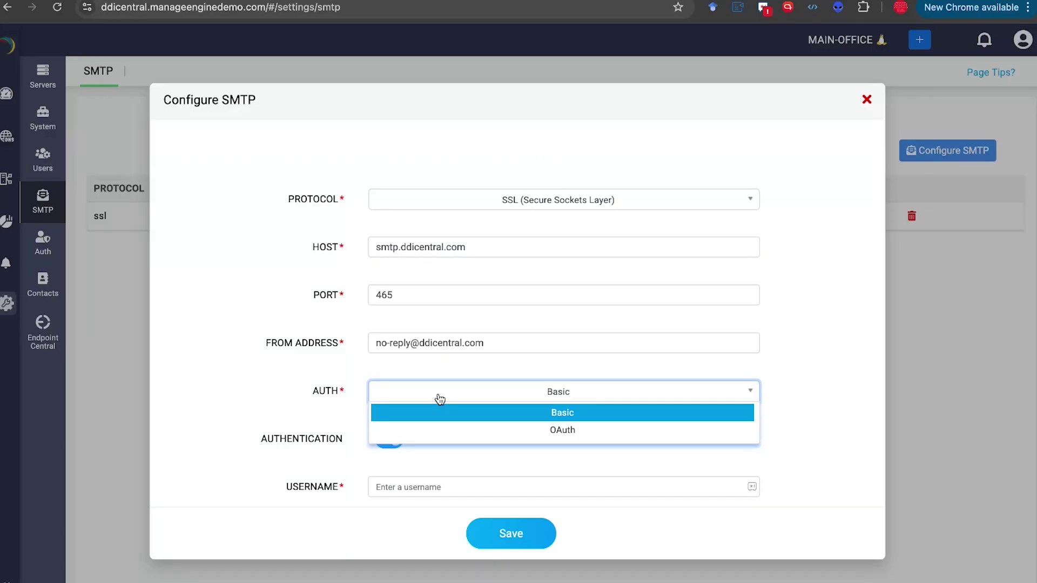
{"action": "left_click", "coordinate": [512, 434]}
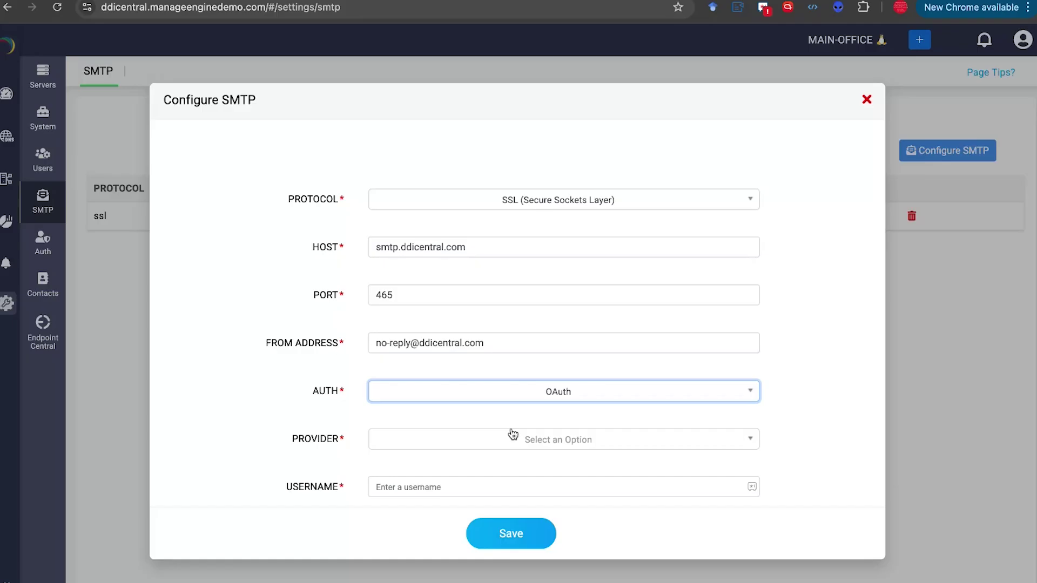
{"action": "scroll", "coordinate": [512, 434], "scroll_direction": "down", "scroll_amount": 1}
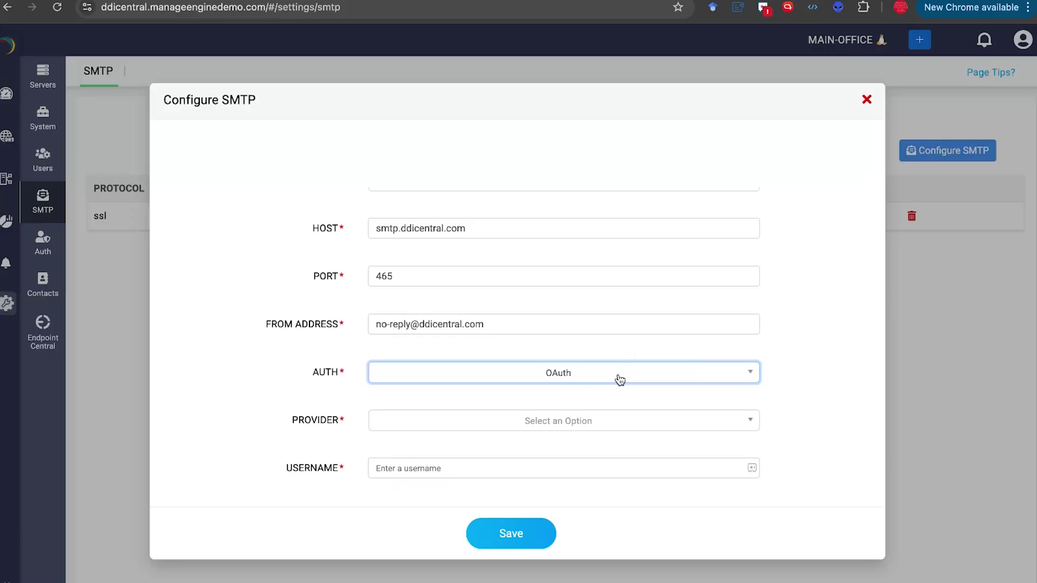
{"action": "left_click", "coordinate": [865, 100]}
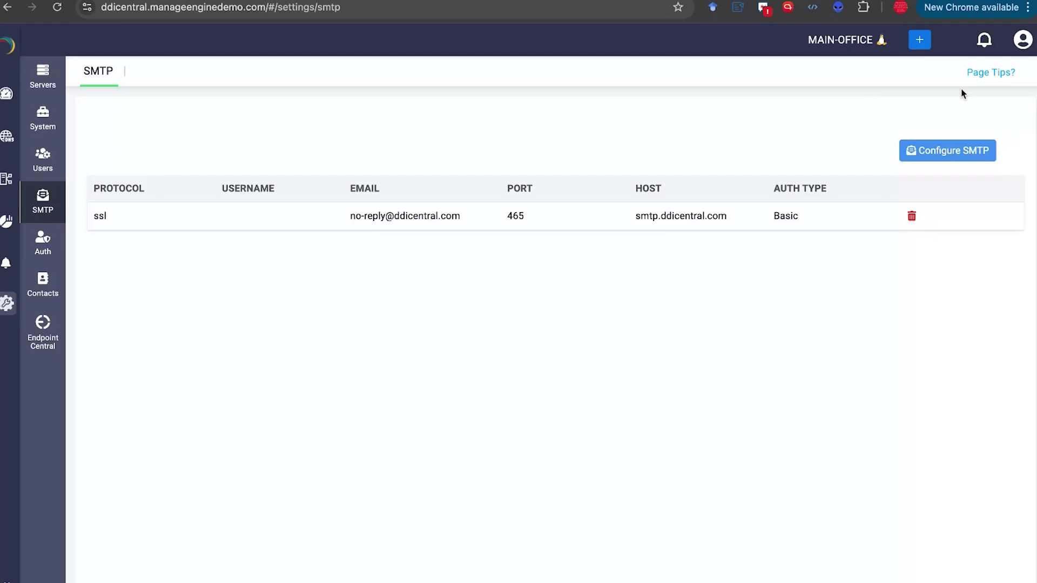
Review the SAML authentication requirements and the LDAP configuration form's fields and protocol options, closing the form without saving.
{"action": "mouse_move", "coordinate": [21, 270]}
{"action": "left_click", "coordinate": [52, 254]}
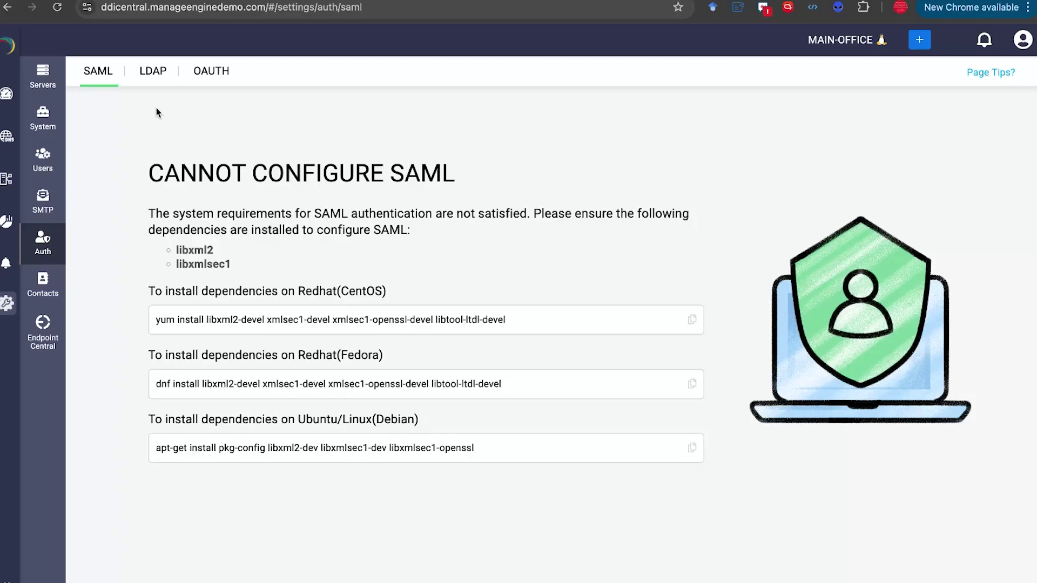
{"action": "left_click", "coordinate": [149, 75]}
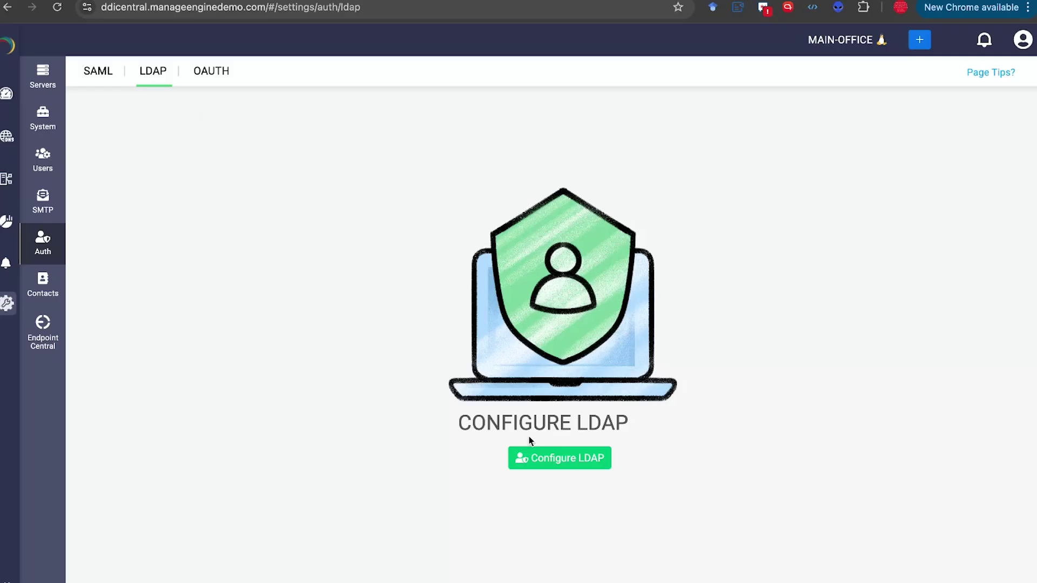
{"action": "left_click", "coordinate": [534, 456]}
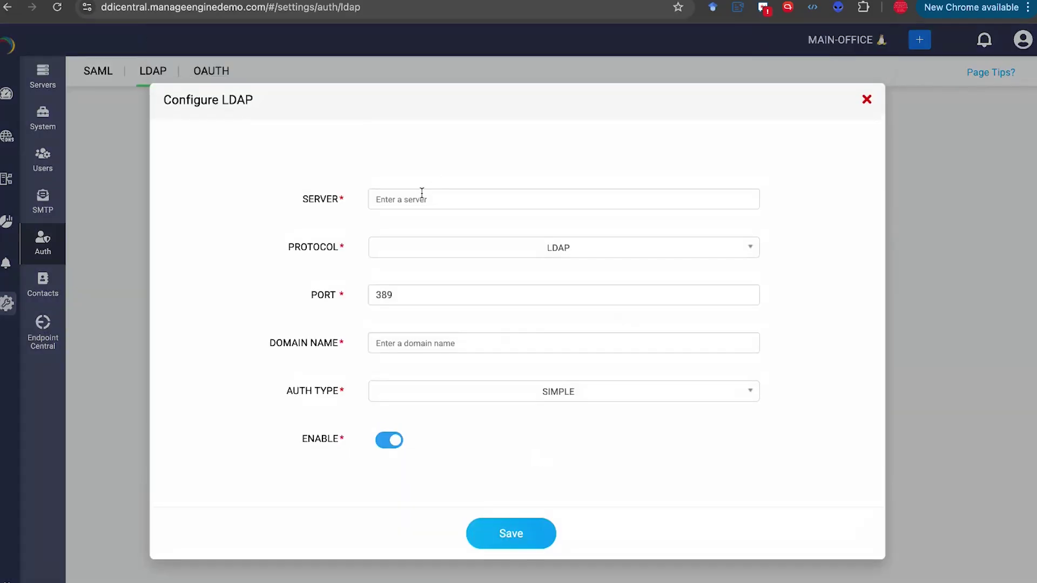
{"action": "left_click", "coordinate": [435, 254]}
{"action": "left_click", "coordinate": [332, 250]}
{"action": "left_click", "coordinate": [867, 99]}
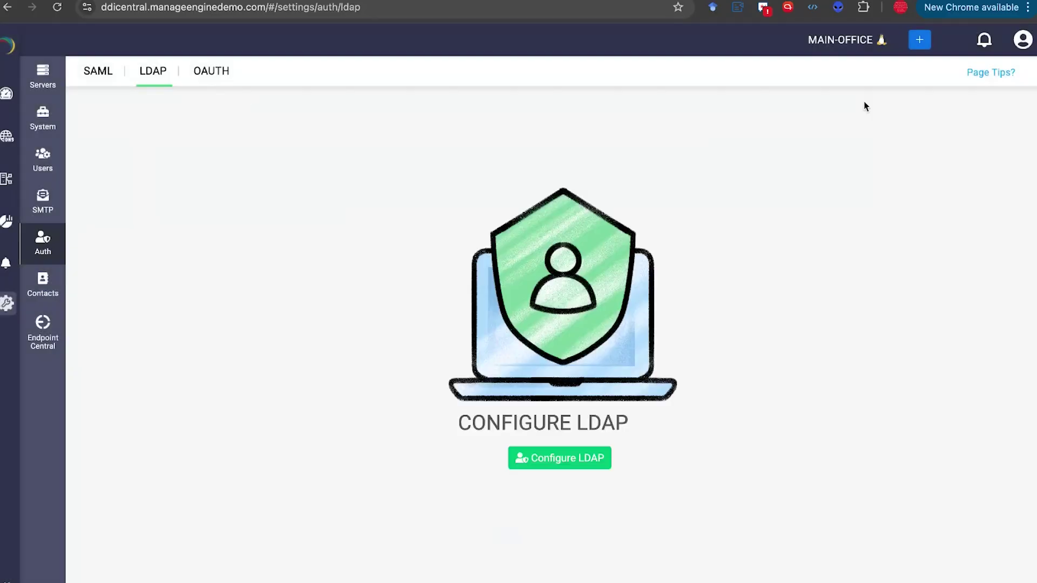
Open the sysadmin1 contact group for editing, examine its e-mail contacts and associated clusters, and close it without saving.
{"action": "left_click", "coordinate": [37, 286]}
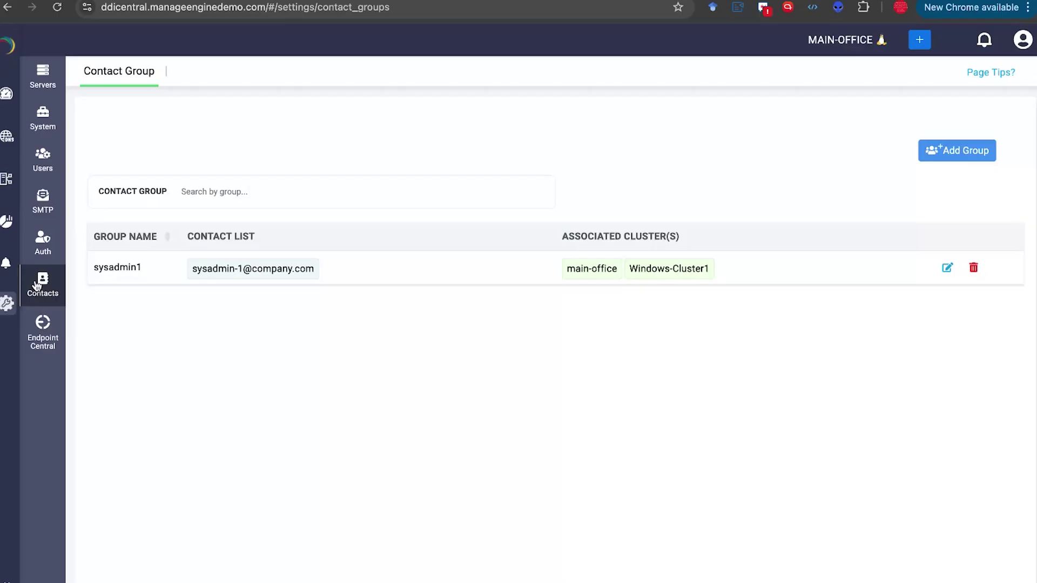
{"action": "left_click", "coordinate": [946, 270]}
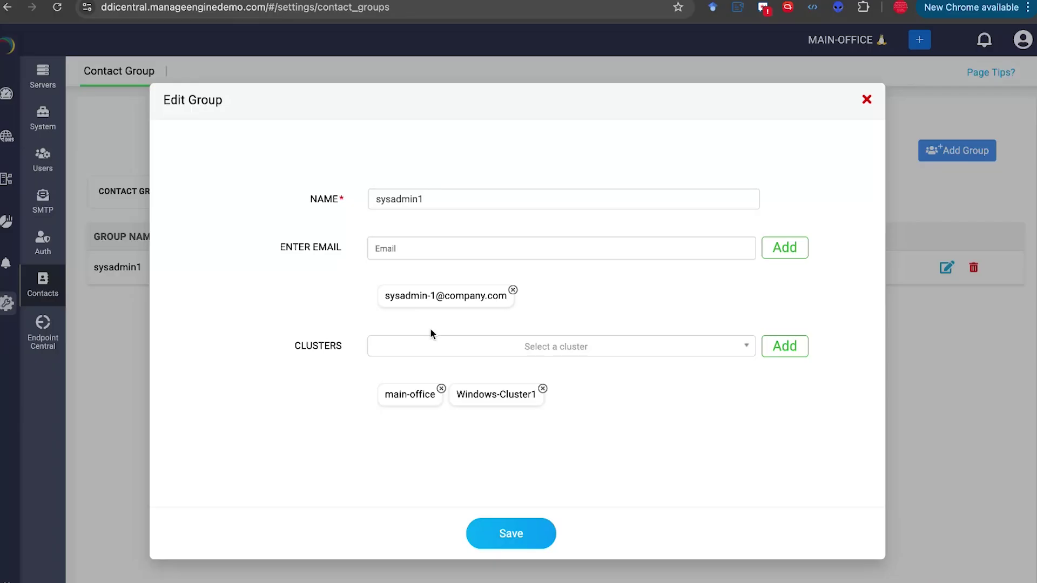
{"action": "left_click", "coordinate": [866, 101]}
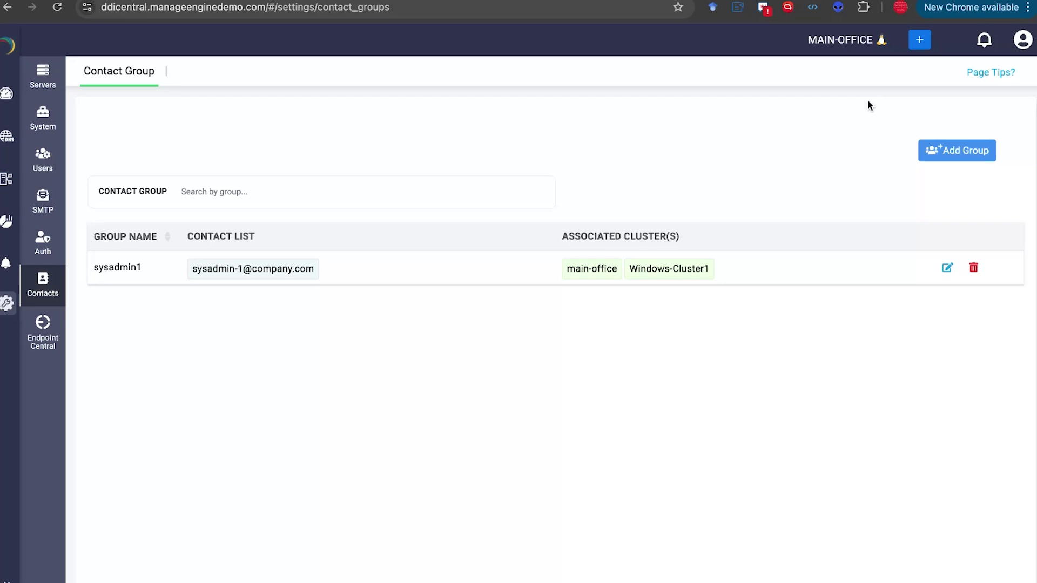
Open the dashboard and review its server, DNS, DHCP, service, query and subnet usage widgets.
{"action": "mouse_move", "coordinate": [27, 162]}
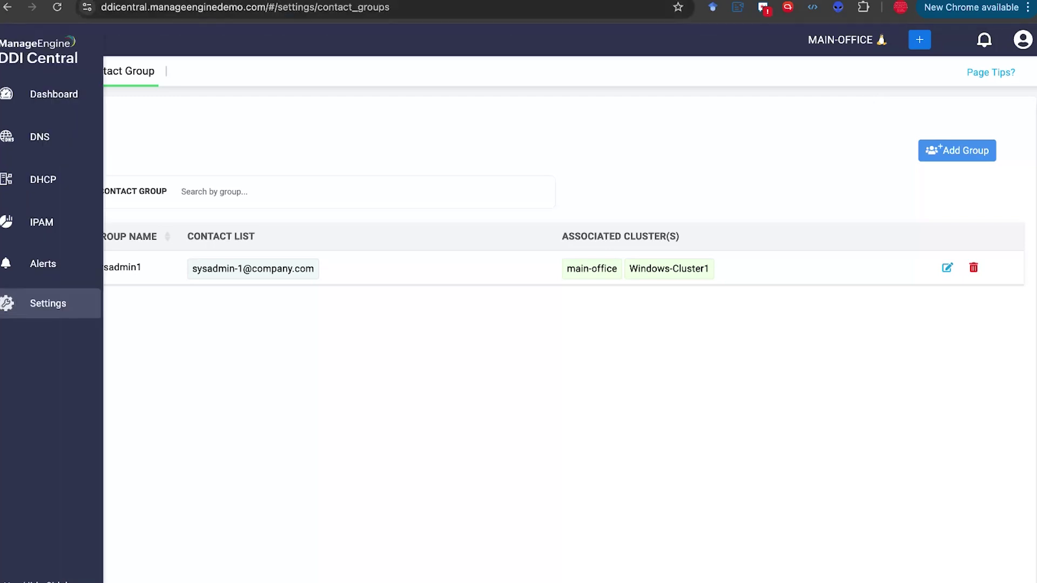
{"action": "left_click", "coordinate": [31, 97]}
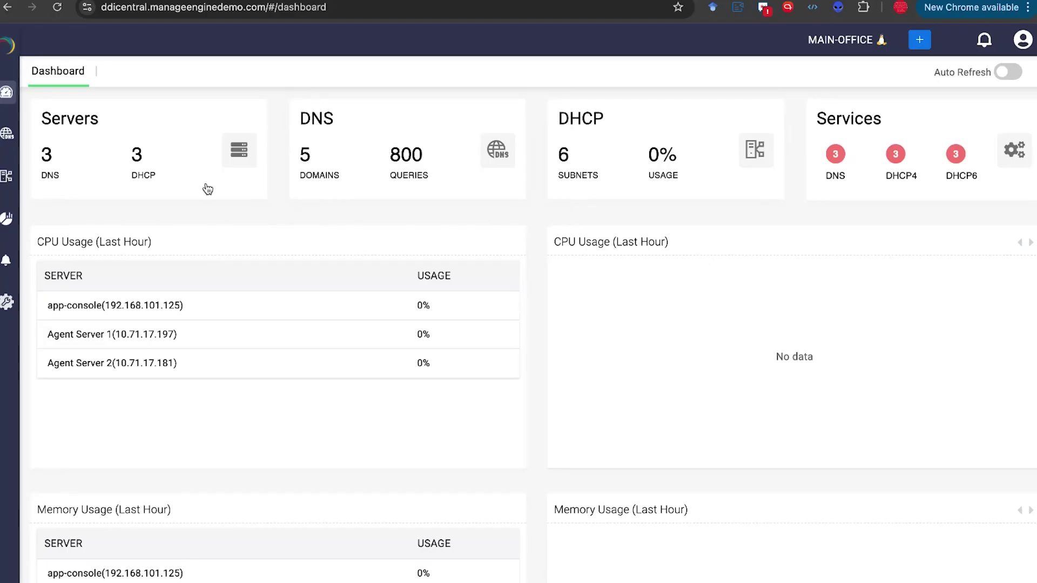
{"action": "scroll", "coordinate": [553, 298], "scroll_direction": "down", "scroll_amount": 4}
{"action": "scroll", "coordinate": [553, 304], "scroll_direction": "down", "scroll_amount": 3}
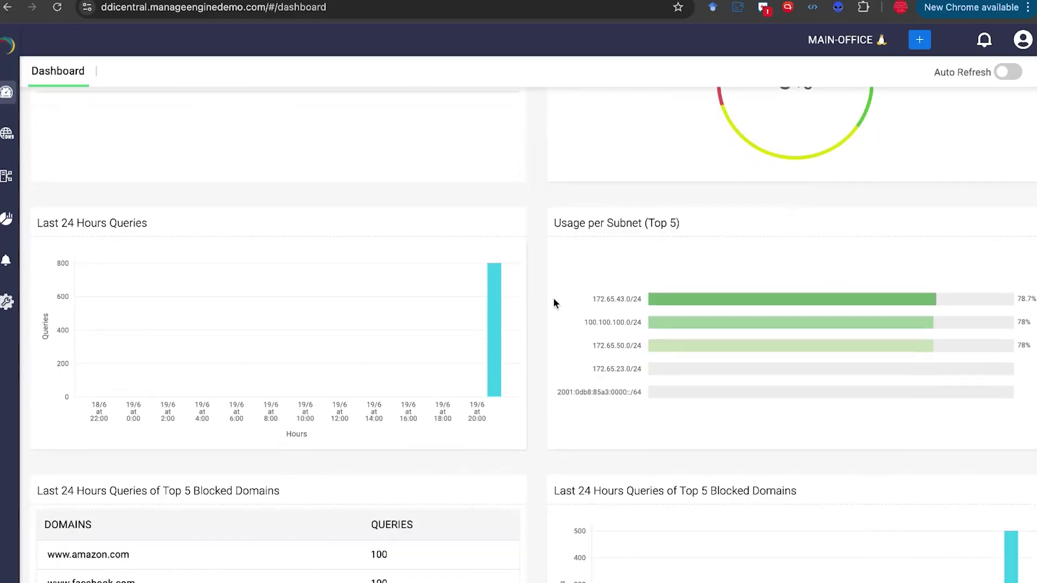
{"action": "scroll", "coordinate": [553, 303], "scroll_direction": "up", "scroll_amount": 7}
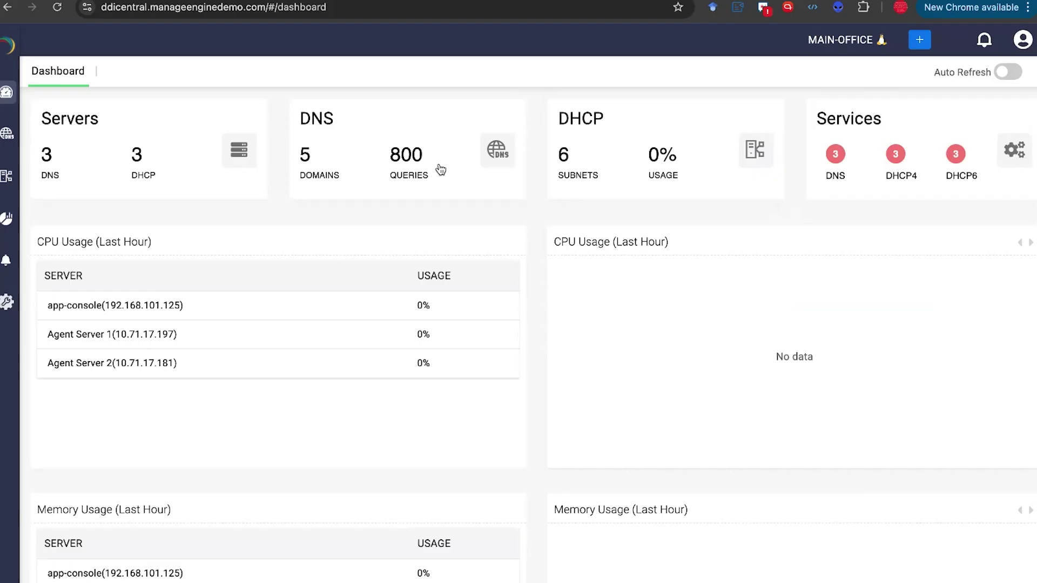
Open the DNS domain list and examine the domain import form, including its view options, closing it without importing.
{"action": "left_click", "coordinate": [3, 144]}
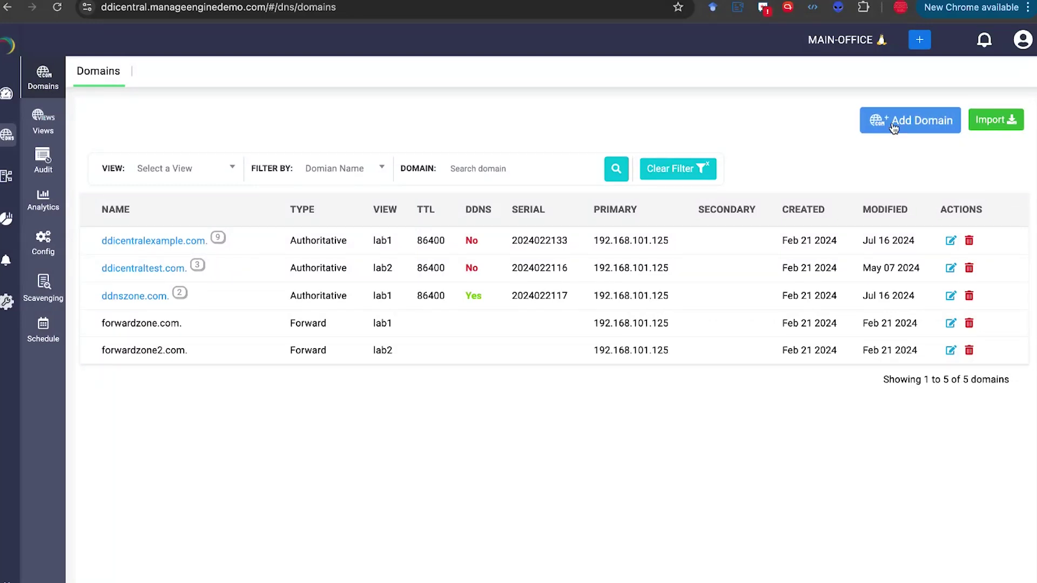
{"action": "left_click", "coordinate": [989, 121]}
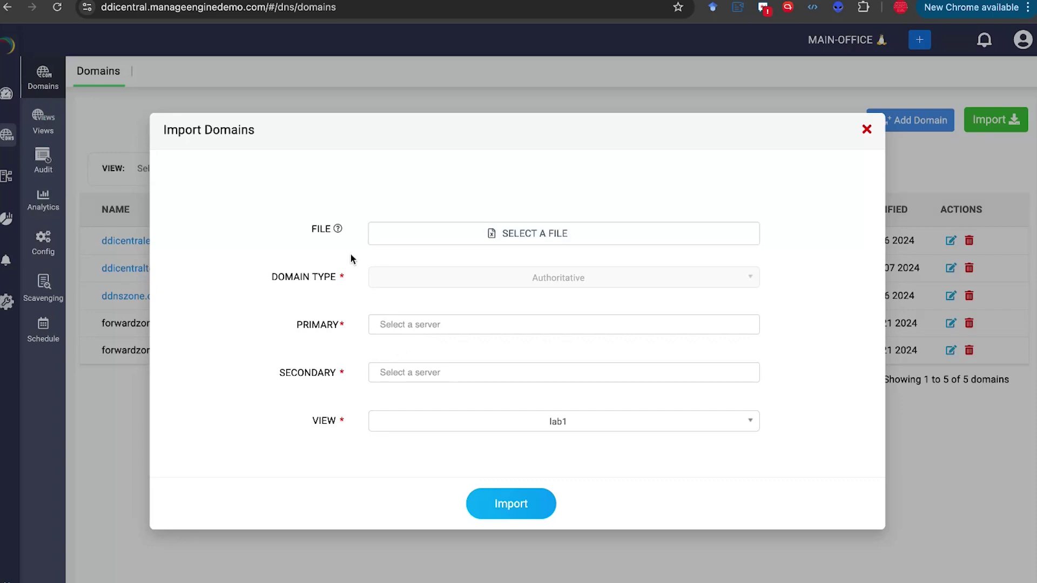
{"action": "left_click", "coordinate": [407, 421]}
{"action": "scroll", "coordinate": [430, 351], "scroll_direction": "down", "scroll_amount": 1}
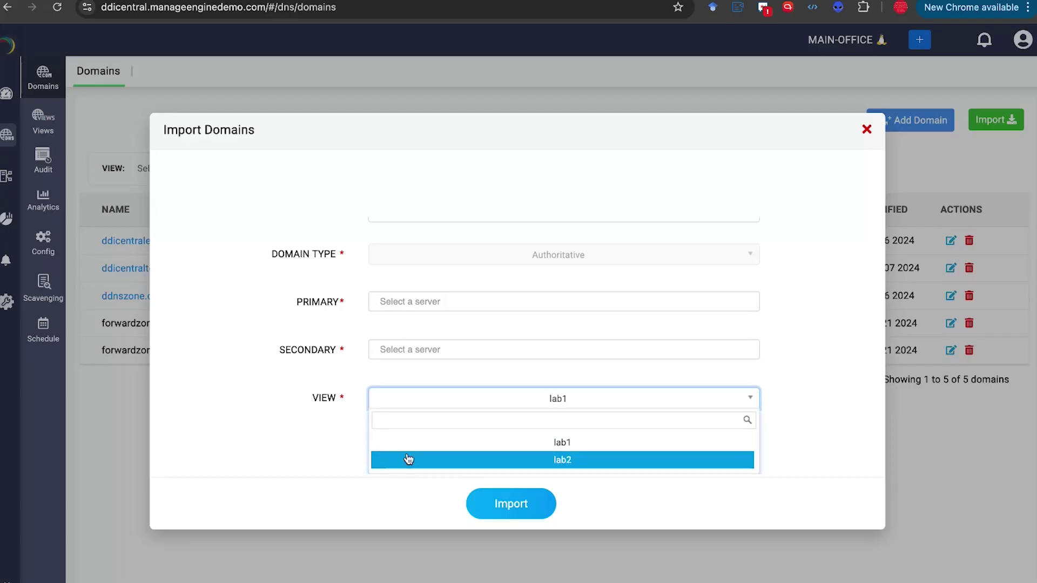
{"action": "left_click", "coordinate": [335, 410]}
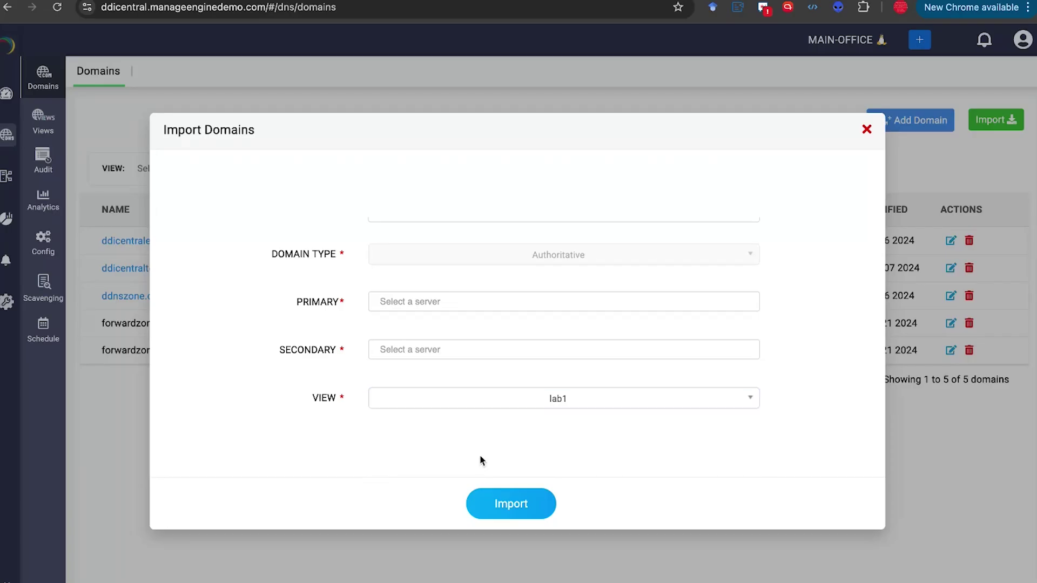
{"action": "left_click", "coordinate": [867, 130]}
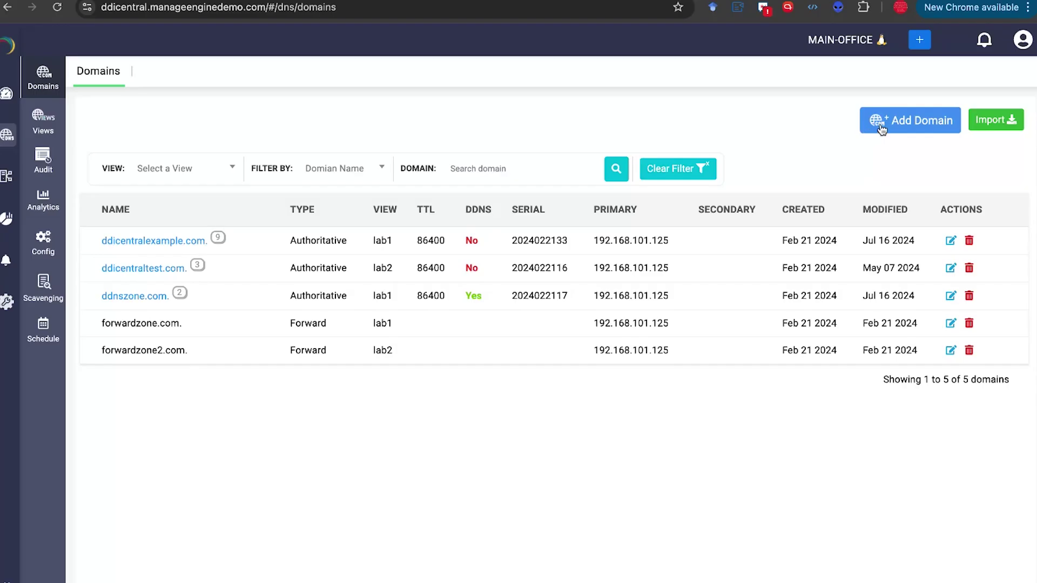
Start creating a new DNS domain, set its type to Forward, and examine the forwarder, server and view fields.
{"action": "left_click", "coordinate": [880, 125]}
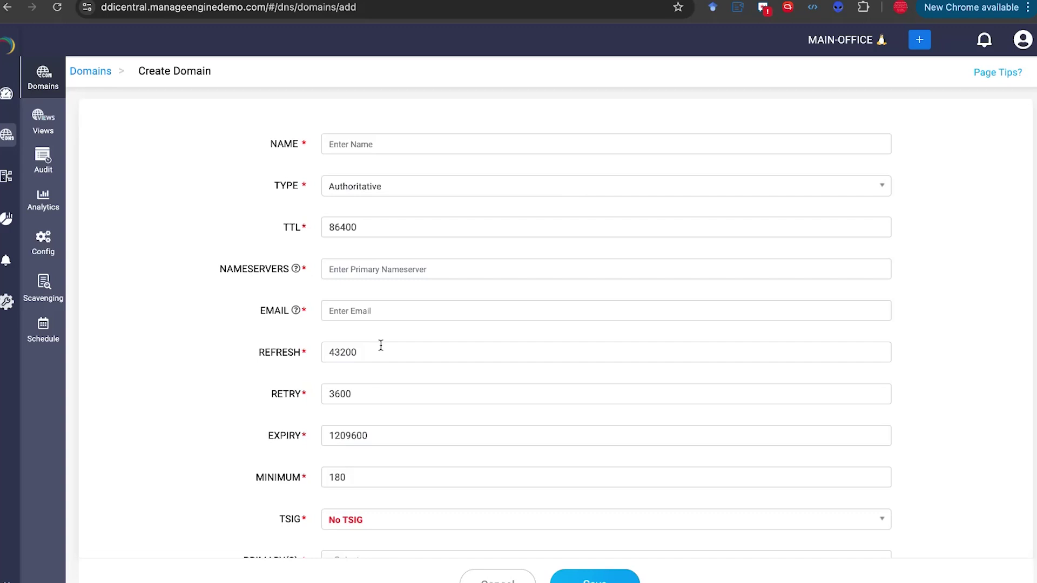
{"action": "left_click", "coordinate": [343, 192]}
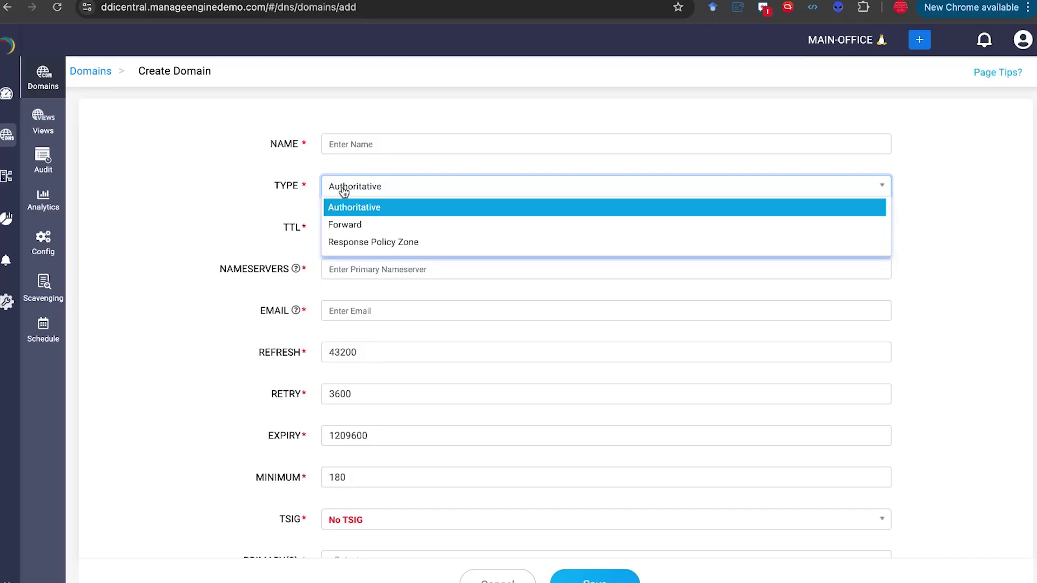
{"action": "left_click", "coordinate": [352, 227]}
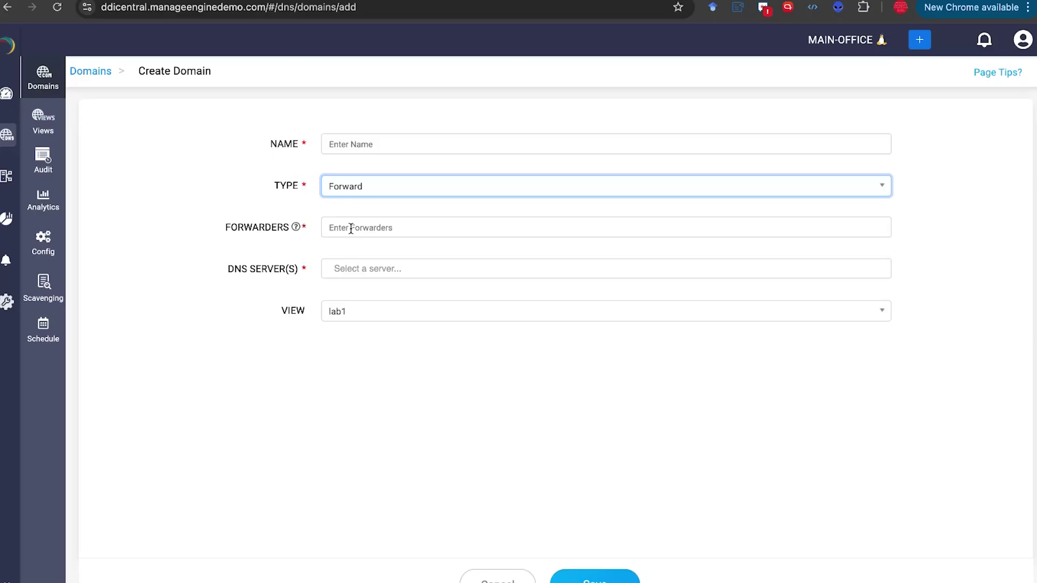
Switch the new domain's type to Response Policy Zone and examine its TTL, nameserver, timing, TSIG, server and DNS option fields.
{"action": "left_click", "coordinate": [348, 191]}
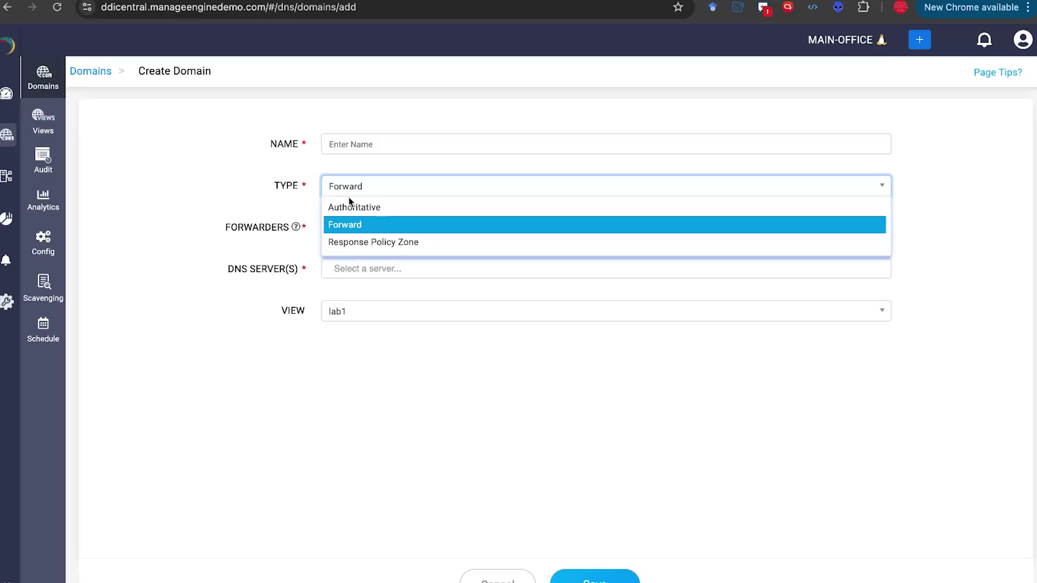
{"action": "left_click", "coordinate": [356, 244]}
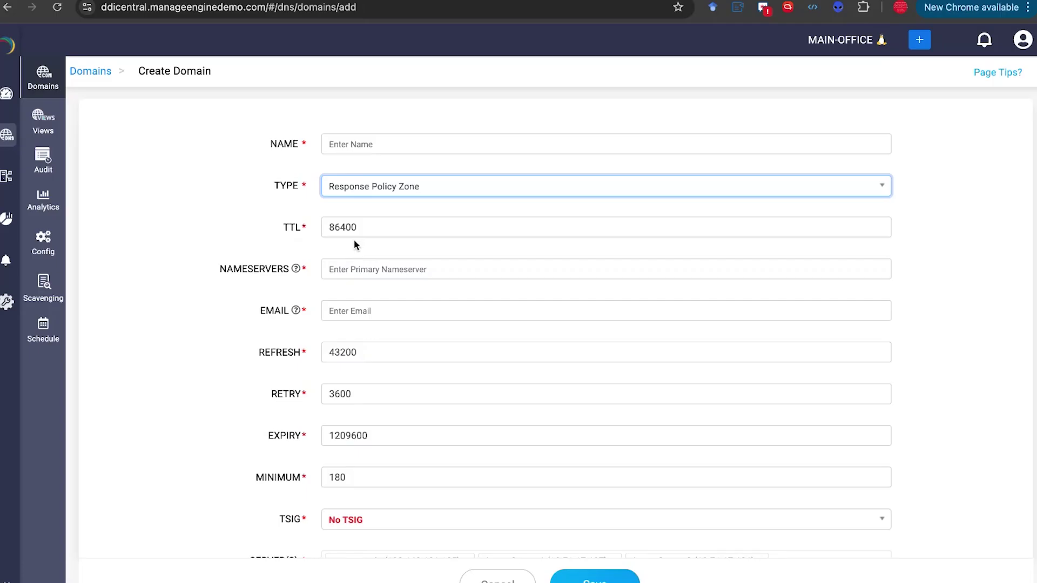
{"action": "scroll", "coordinate": [355, 245], "scroll_direction": "down", "scroll_amount": 2}
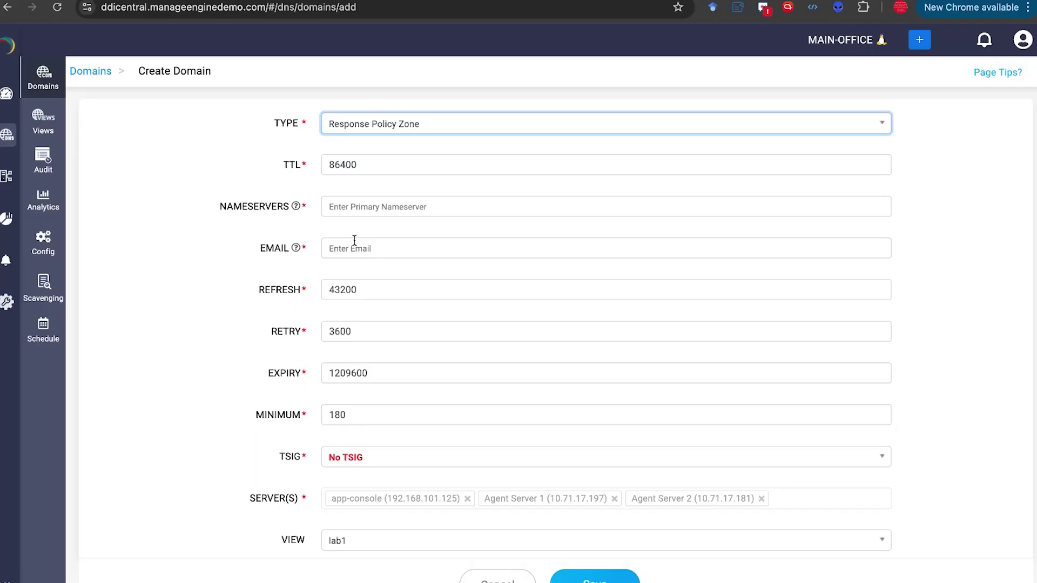
{"action": "scroll", "coordinate": [312, 412], "scroll_direction": "down", "scroll_amount": 2}
{"action": "scroll", "coordinate": [311, 412], "scroll_direction": "up", "scroll_amount": 3}
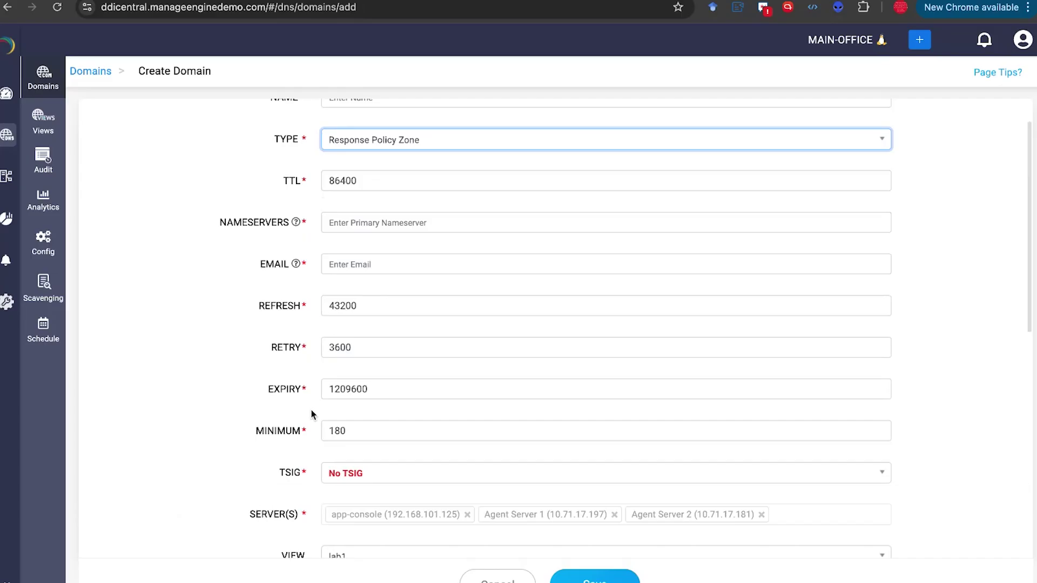
{"action": "scroll", "coordinate": [311, 412], "scroll_direction": "up", "scroll_amount": 1}
{"action": "scroll", "coordinate": [311, 411], "scroll_direction": "down", "scroll_amount": 7}
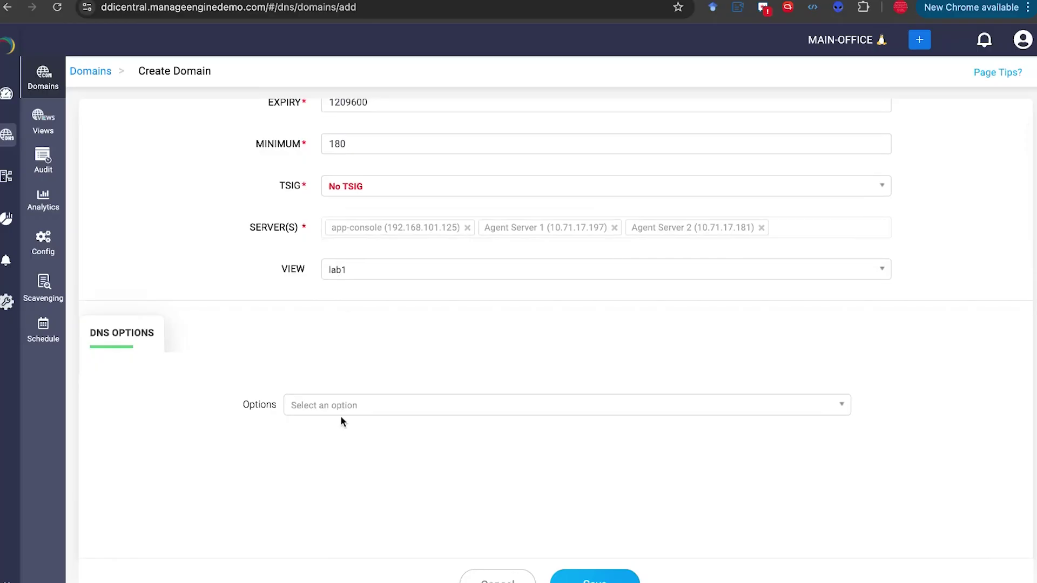
{"action": "scroll", "coordinate": [419, 304], "scroll_direction": "up", "scroll_amount": 6}
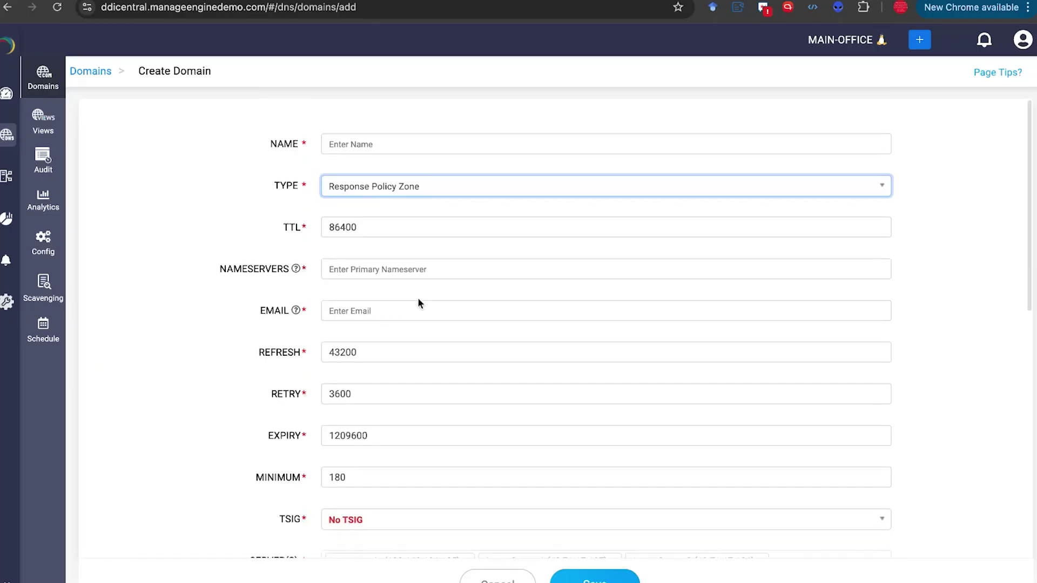
Return the new domain's type to Authoritative and examine its server fields and available DNS options.
{"action": "left_click", "coordinate": [363, 194]}
{"action": "left_click", "coordinate": [352, 210]}
{"action": "scroll", "coordinate": [248, 385], "scroll_direction": "down", "scroll_amount": 10}
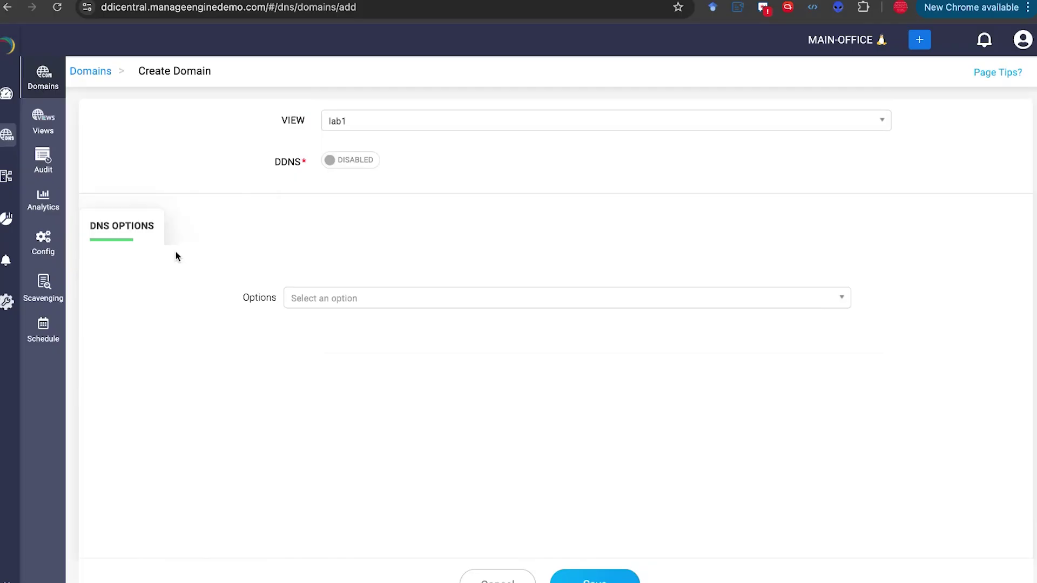
{"action": "left_click", "coordinate": [324, 302]}
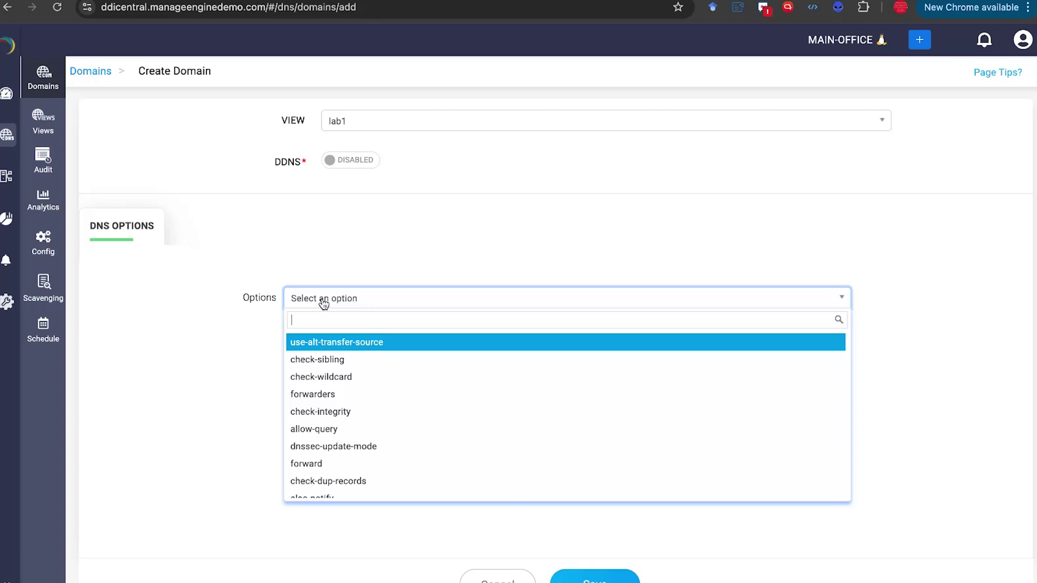
{"action": "left_click", "coordinate": [258, 247]}
{"action": "scroll", "coordinate": [258, 249], "scroll_direction": "up", "scroll_amount": 5}
{"action": "scroll", "coordinate": [257, 245], "scroll_direction": "down", "scroll_amount": 2}
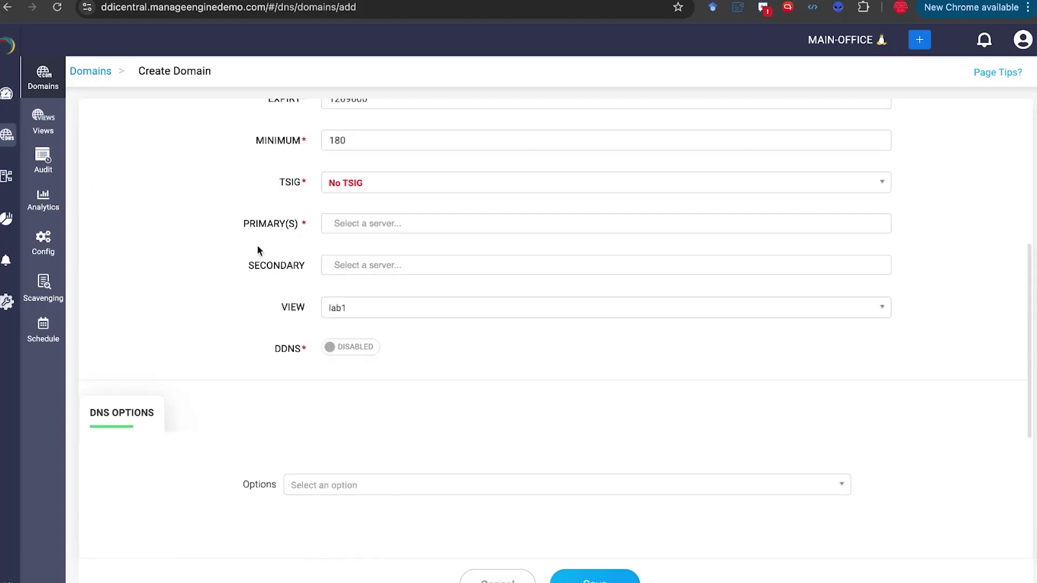
Enable DDNS for the new domain with the DHCPD6 DHCP type, and cancel the form without saving.
{"action": "left_click", "coordinate": [339, 351]}
{"action": "left_click", "coordinate": [342, 398]}
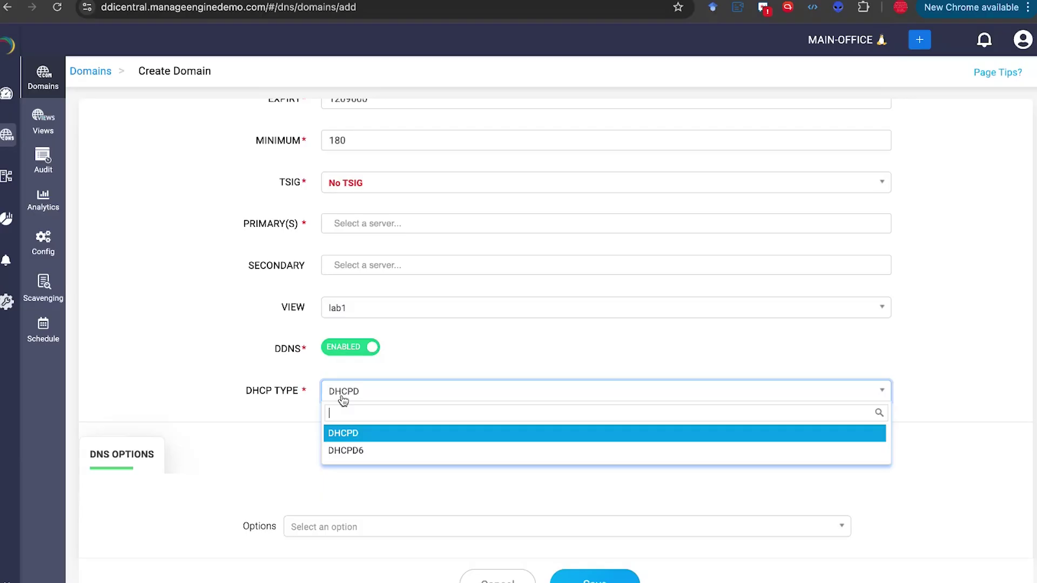
{"action": "left_click", "coordinate": [346, 452]}
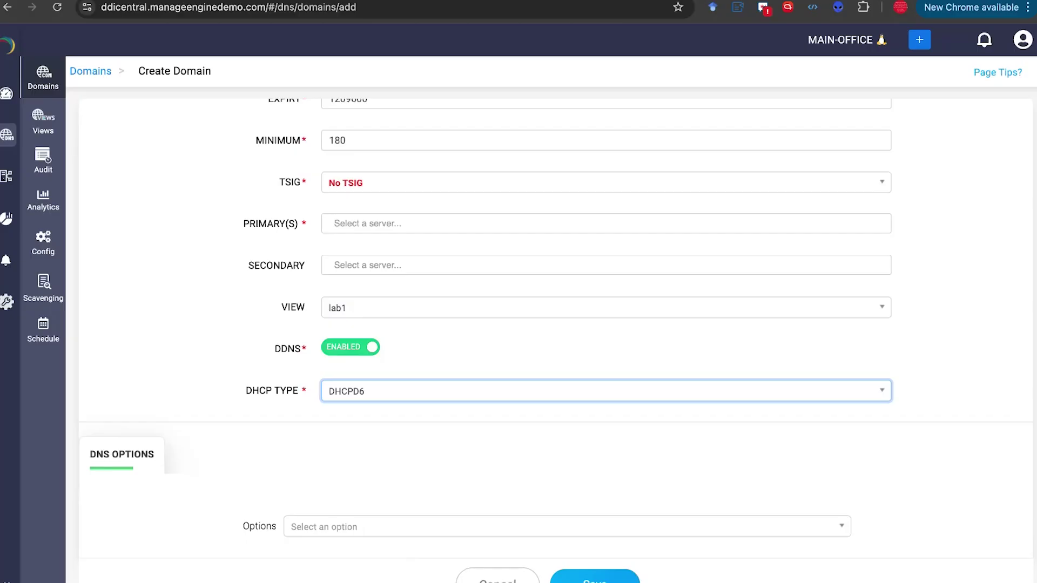
{"action": "left_click", "coordinate": [498, 578]}
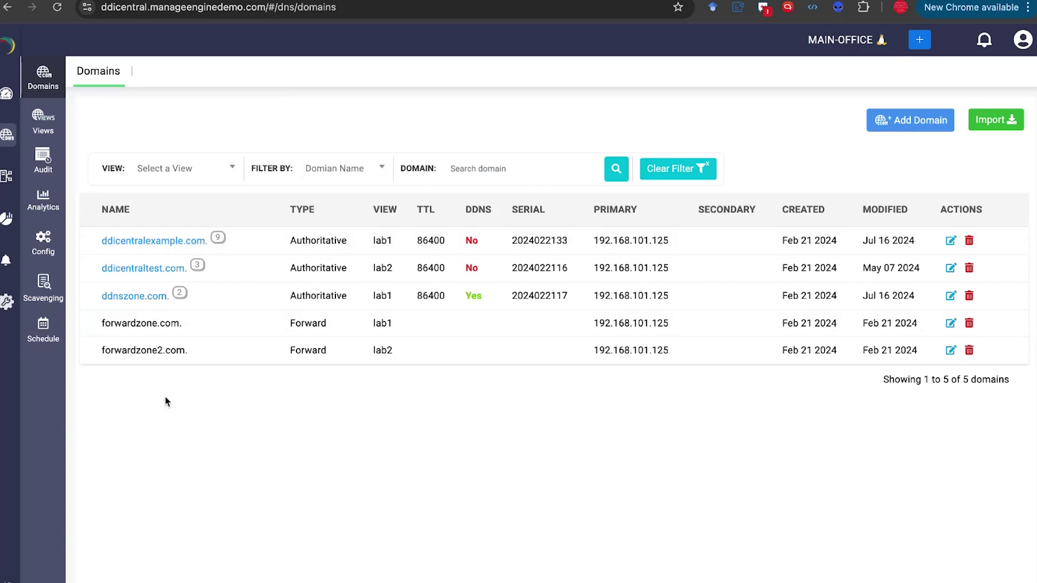
Open the ddicentralexample.com domain, start a new A record, and examine its schedule setting and date-time picker.
{"action": "left_click", "coordinate": [115, 241]}
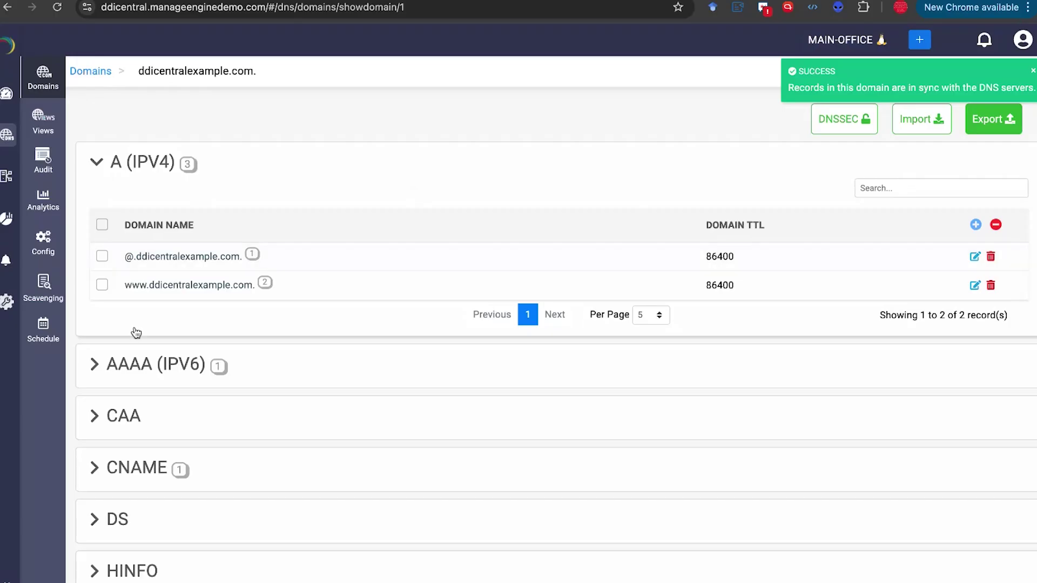
{"action": "left_click", "coordinate": [975, 226]}
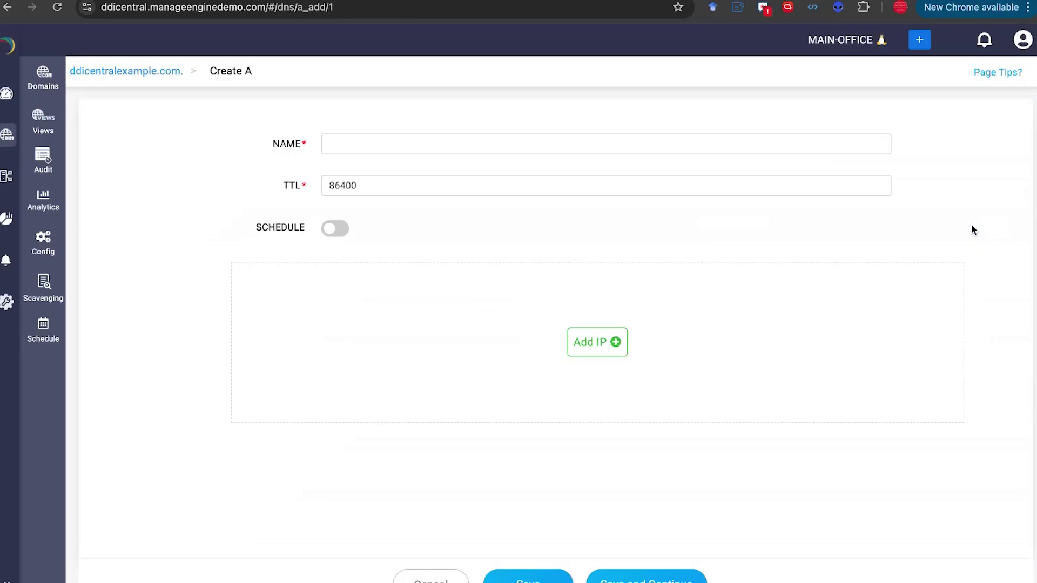
{"action": "left_click", "coordinate": [345, 151]}
{"action": "left_click", "coordinate": [336, 229]}
{"action": "left_click", "coordinate": [351, 275]}
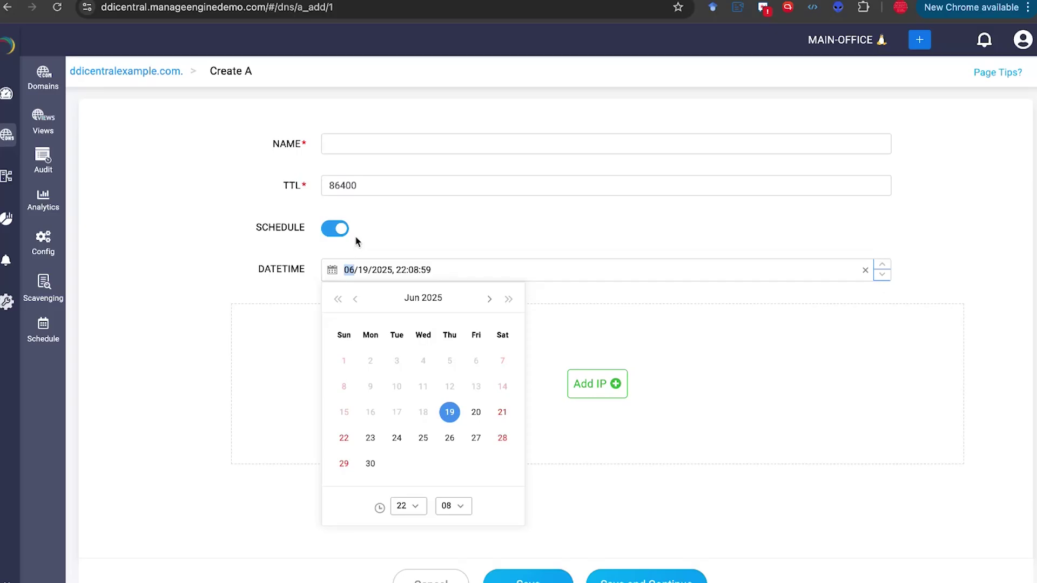
{"action": "left_click", "coordinate": [202, 433]}
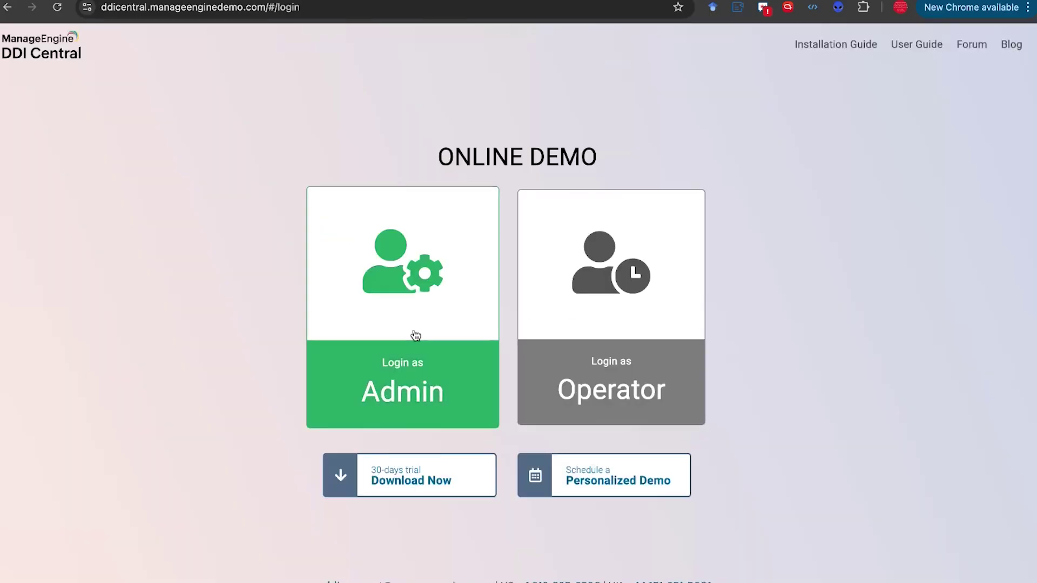
Log in to the online demo as Admin and reopen the ddicentralexample.com domain from the DNS domain list.
{"action": "left_click", "coordinate": [414, 336]}
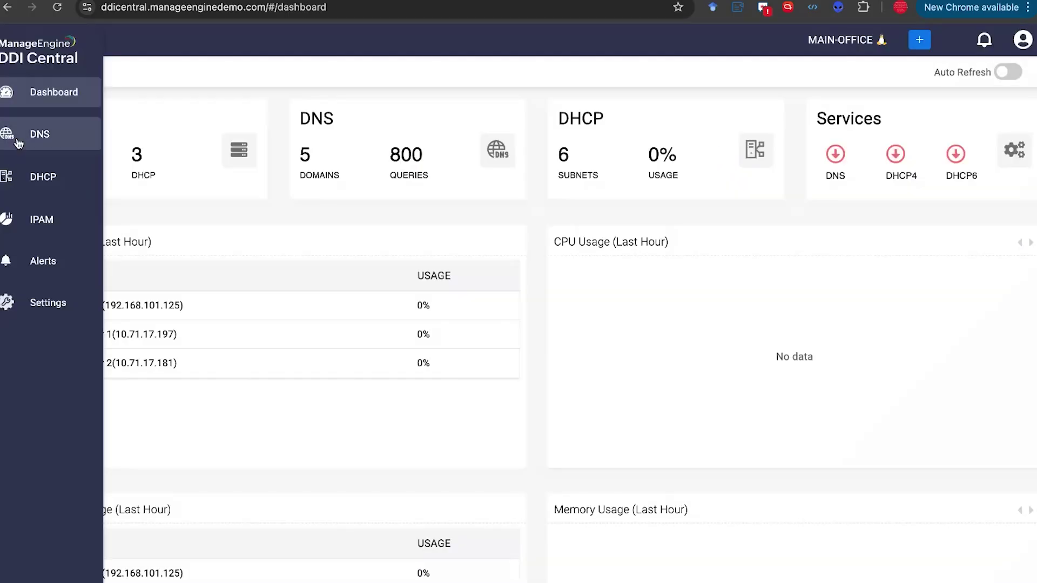
{"action": "left_click", "coordinate": [19, 141]}
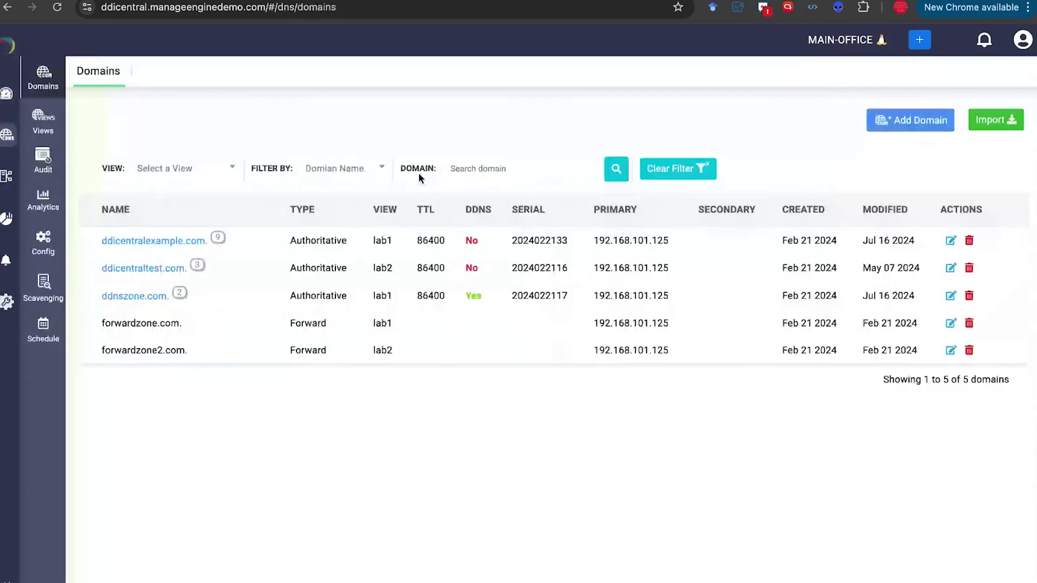
{"action": "left_click", "coordinate": [171, 238]}
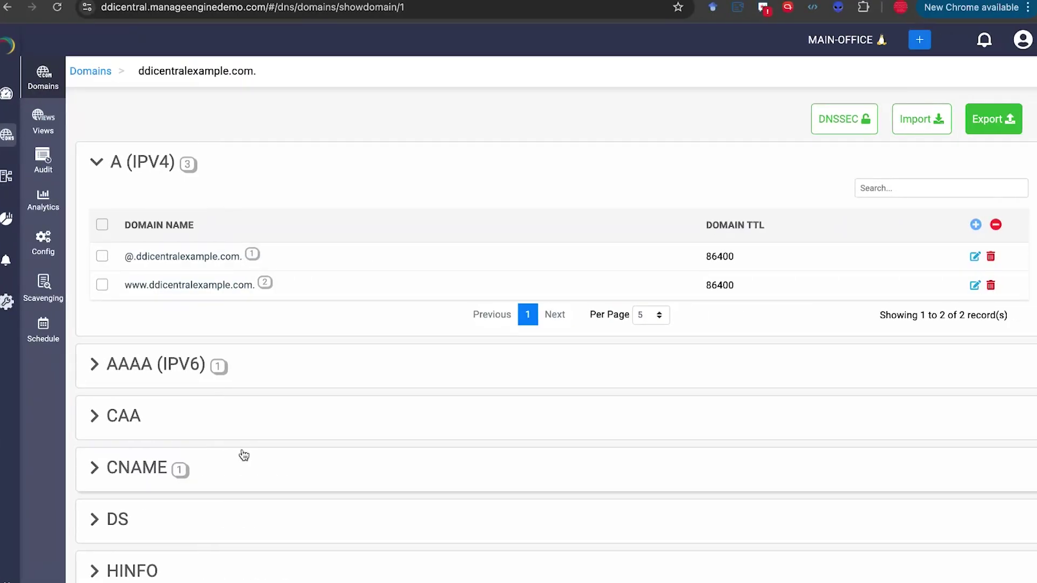
Examine the record import form of ddicentralexample.com, close it without importing, and return to the domain list.
{"action": "left_click", "coordinate": [927, 126]}
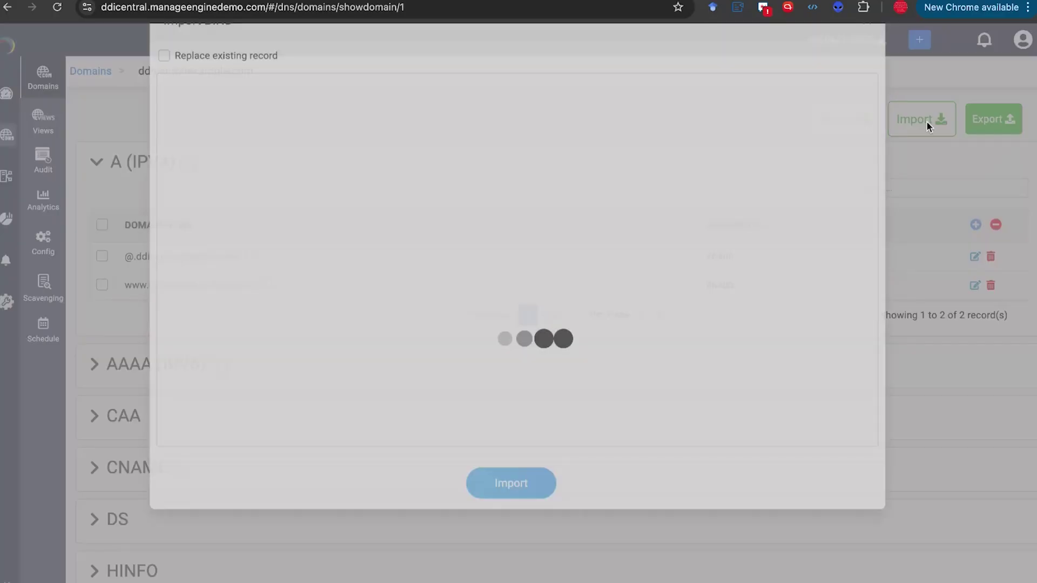
{"action": "left_click", "coordinate": [862, 88]}
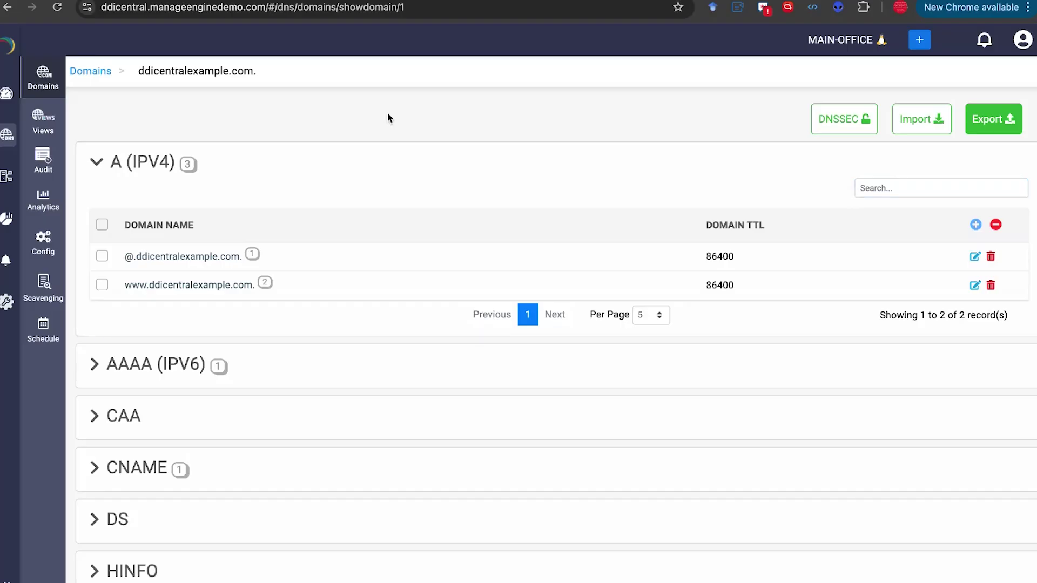
{"action": "left_click", "coordinate": [90, 73]}
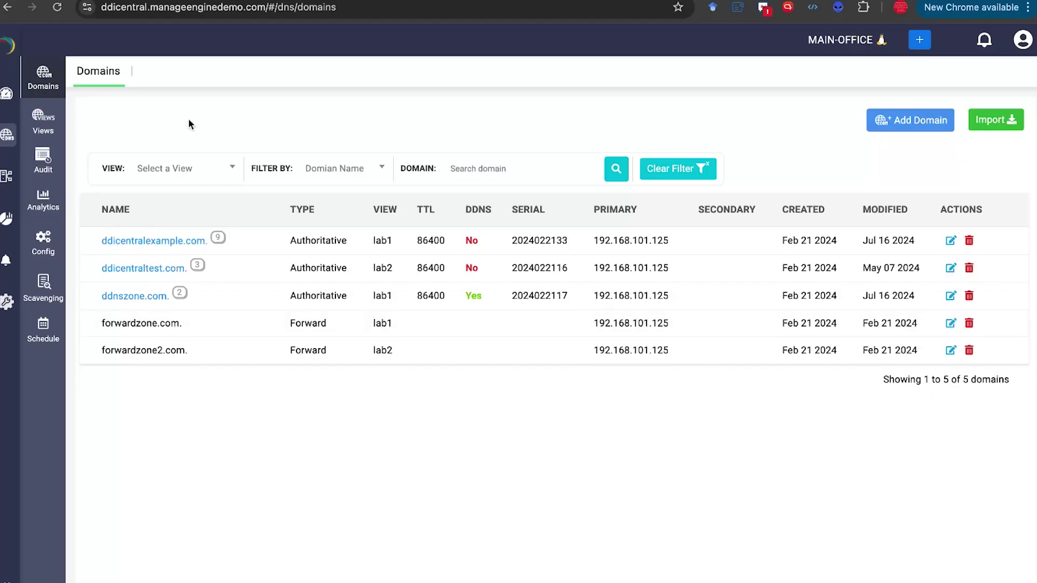
Open the lab1 DNS view for editing, examine its match clients and DNS options, and return to the views list without saving.
{"action": "left_click", "coordinate": [47, 127]}
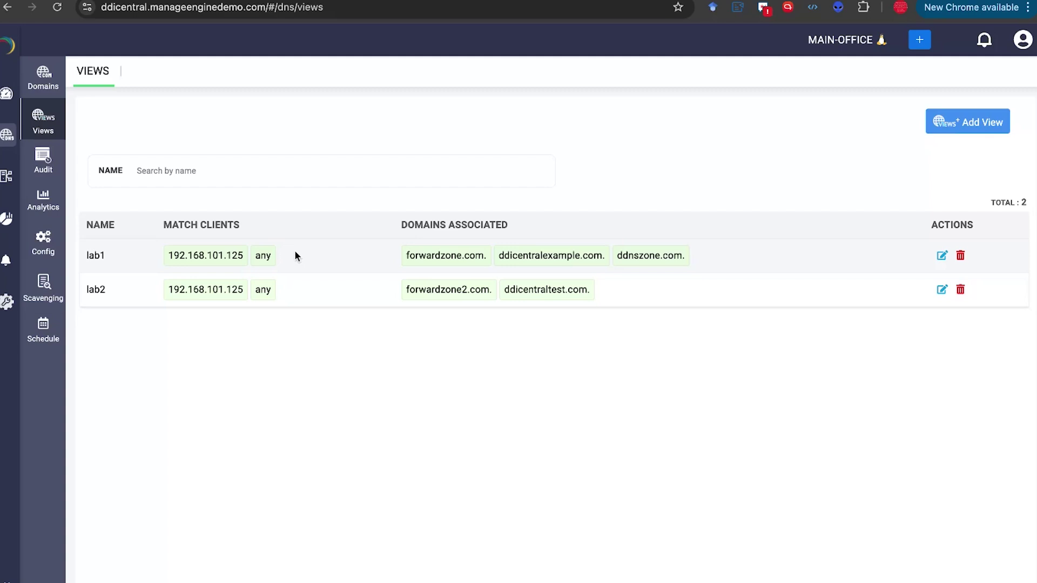
{"action": "left_click", "coordinate": [941, 257]}
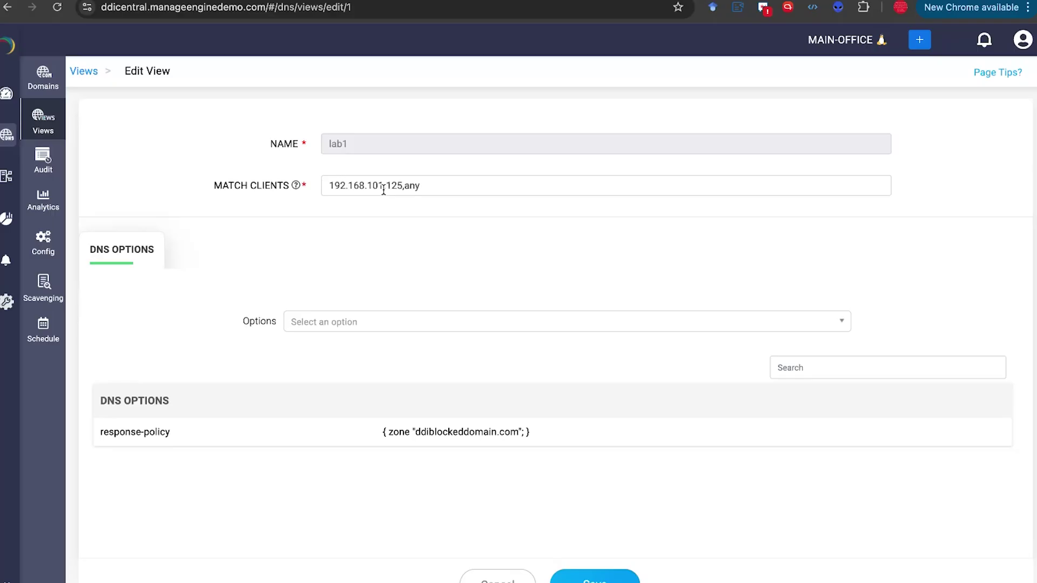
{"action": "left_click", "coordinate": [330, 324]}
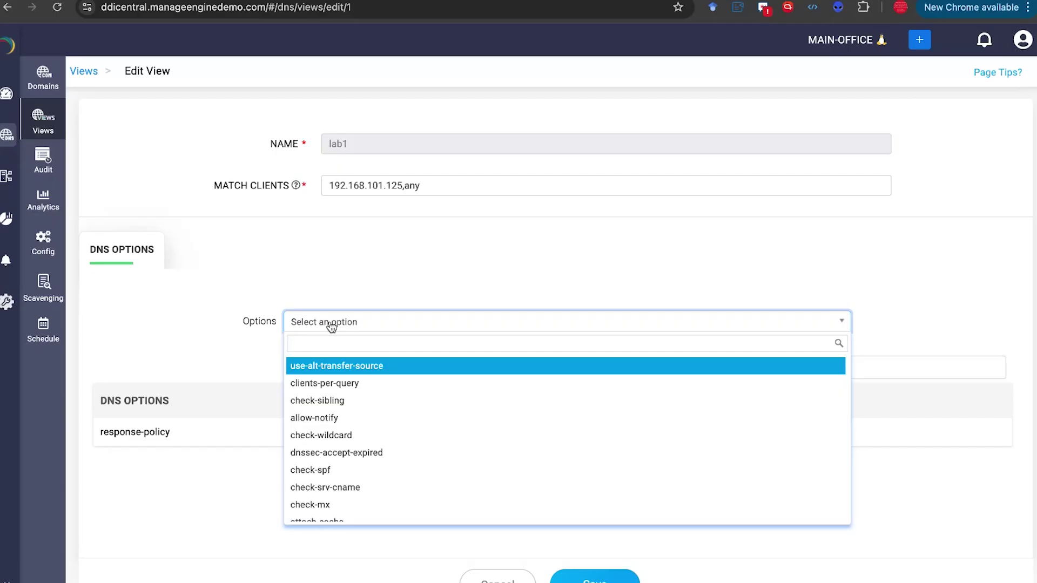
{"action": "scroll", "coordinate": [331, 326], "scroll_direction": "down", "scroll_amount": 2}
{"action": "scroll", "coordinate": [331, 327], "scroll_direction": "down", "scroll_amount": 1}
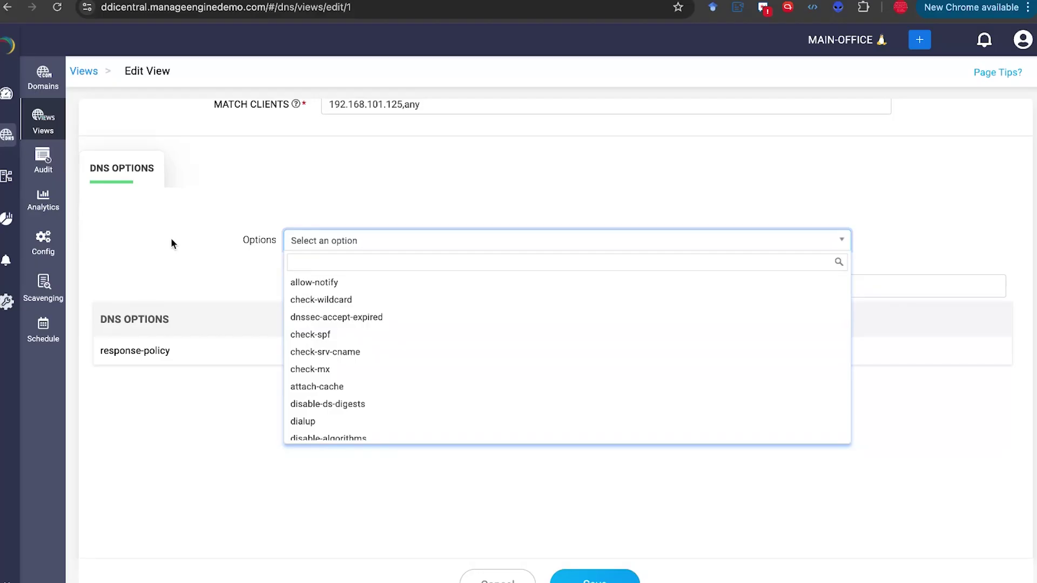
{"action": "scroll", "coordinate": [171, 239], "scroll_direction": "up", "scroll_amount": 2}
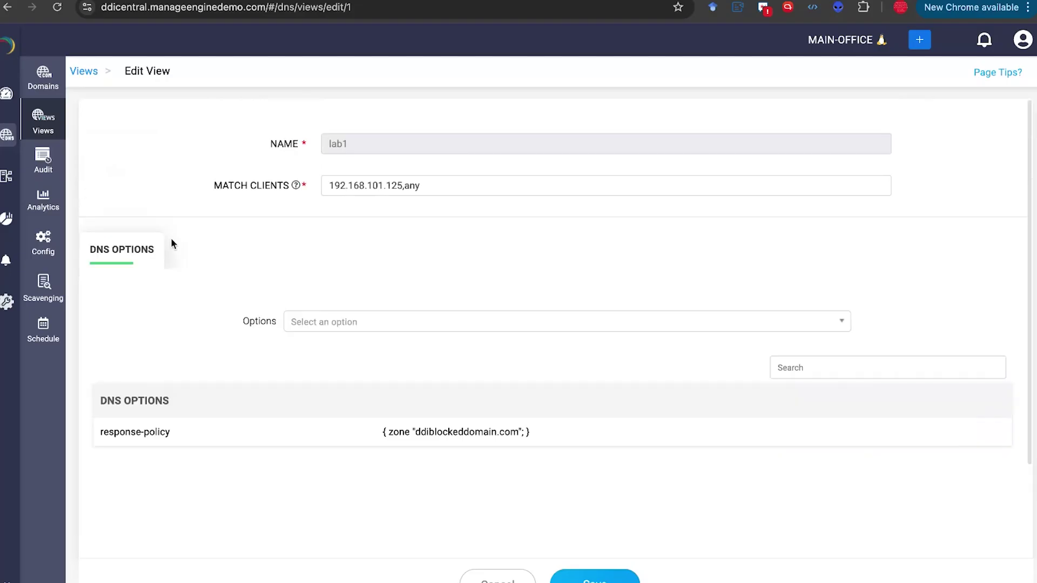
{"action": "left_click", "coordinate": [445, 185]}
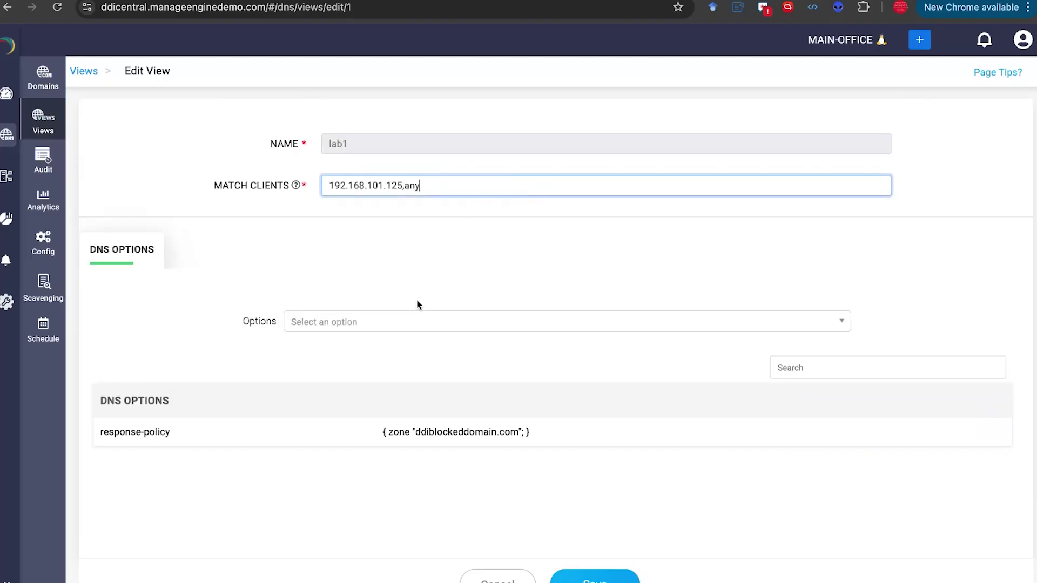
{"action": "left_click", "coordinate": [95, 76]}
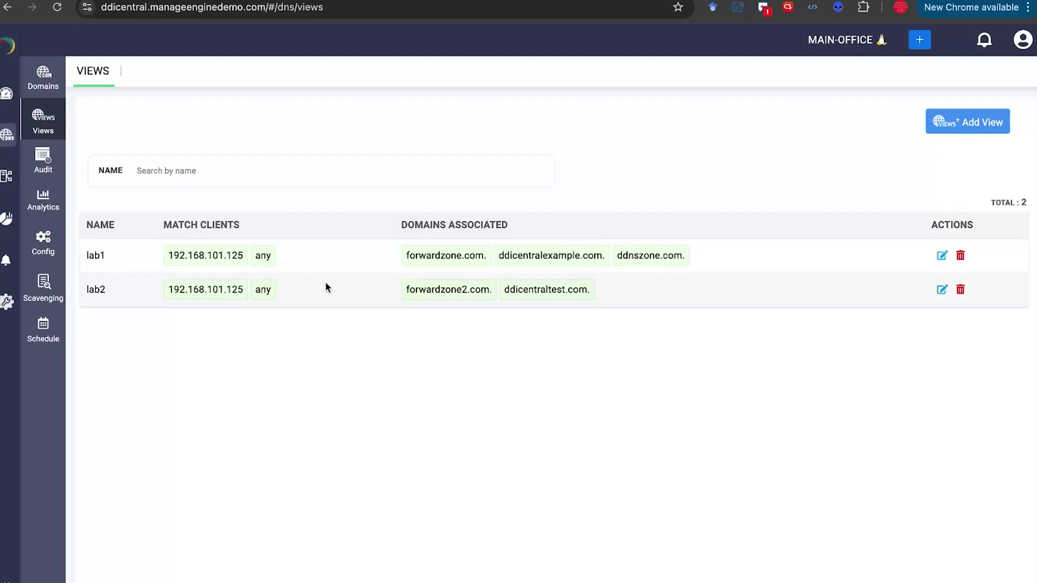
Open the DNS audit report and examine its domain and record filter choices without applying any.
{"action": "left_click", "coordinate": [44, 170]}
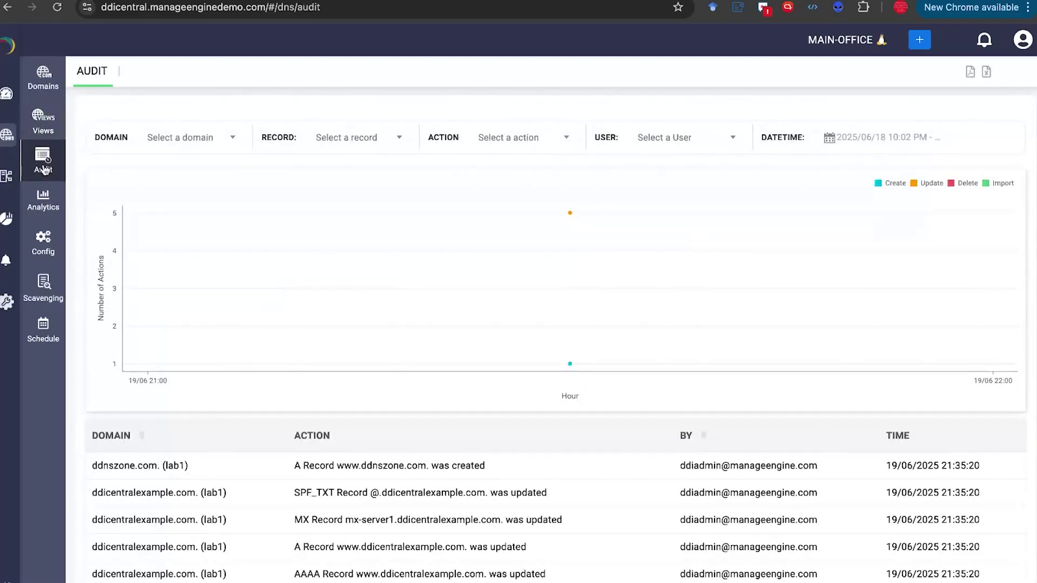
{"action": "left_click", "coordinate": [180, 142]}
{"action": "left_click", "coordinate": [333, 144]}
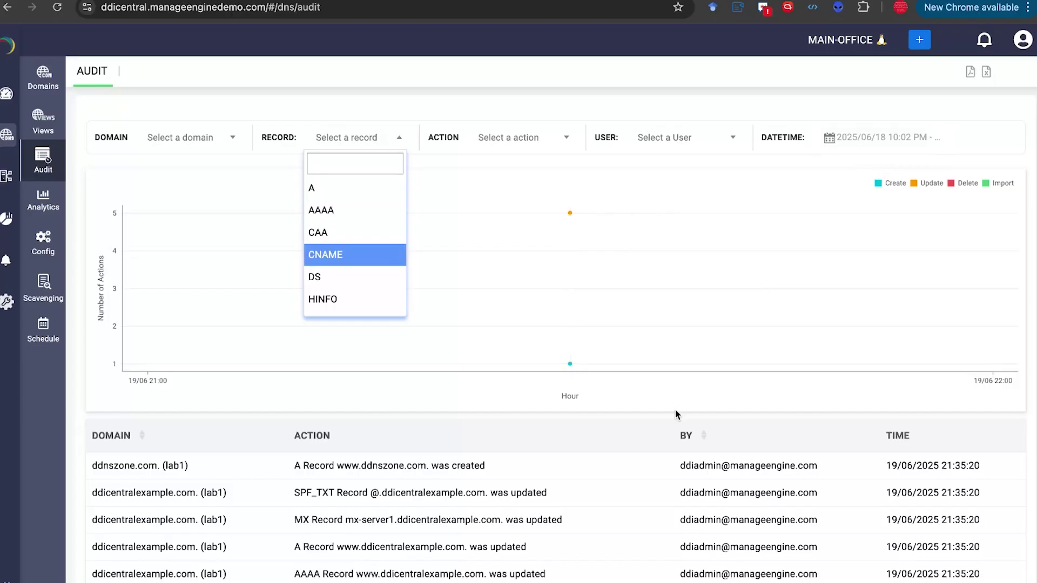
{"action": "left_click", "coordinate": [645, 413]}
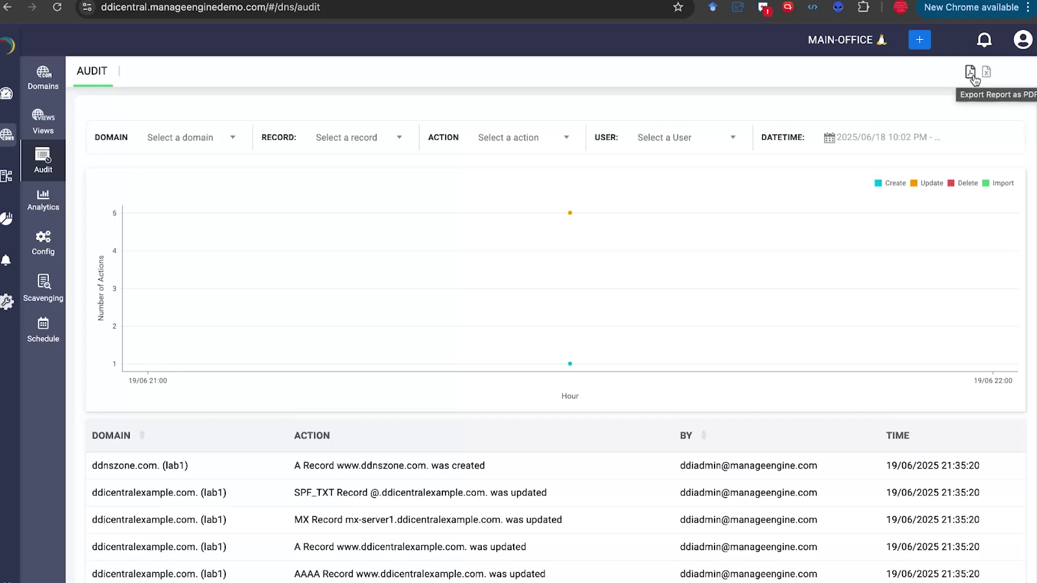
Open the DNS analytics report and examine its domain category choices and per-domain query table.
{"action": "left_click", "coordinate": [49, 196]}
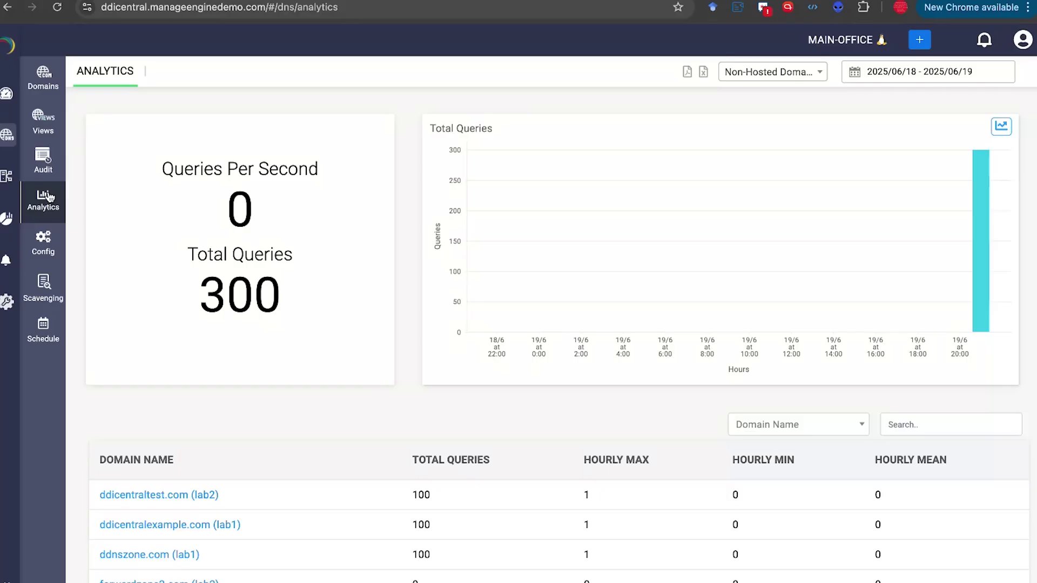
{"action": "left_click", "coordinate": [758, 74]}
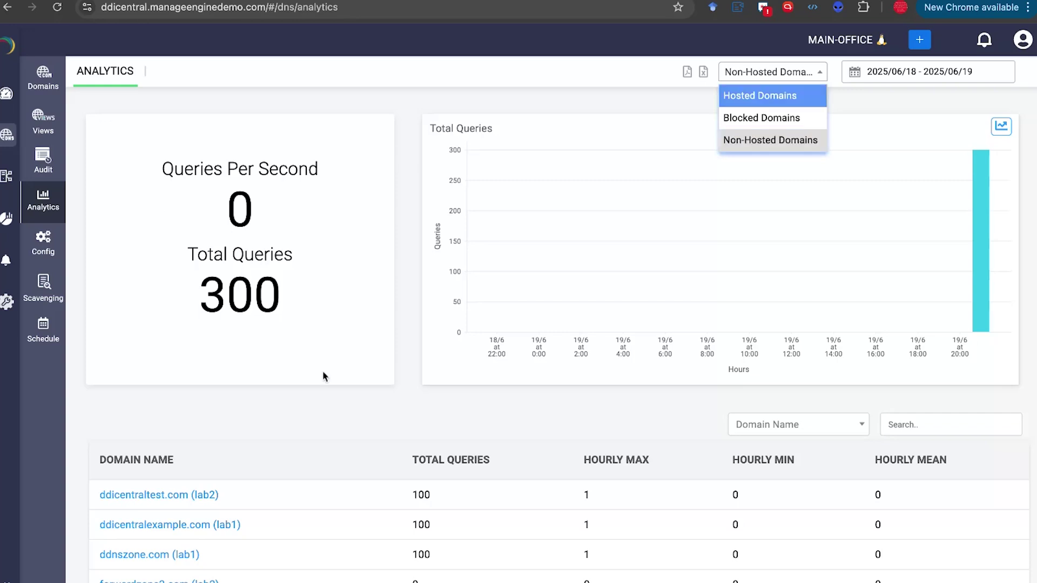
{"action": "scroll", "coordinate": [335, 414], "scroll_direction": "down", "scroll_amount": 1}
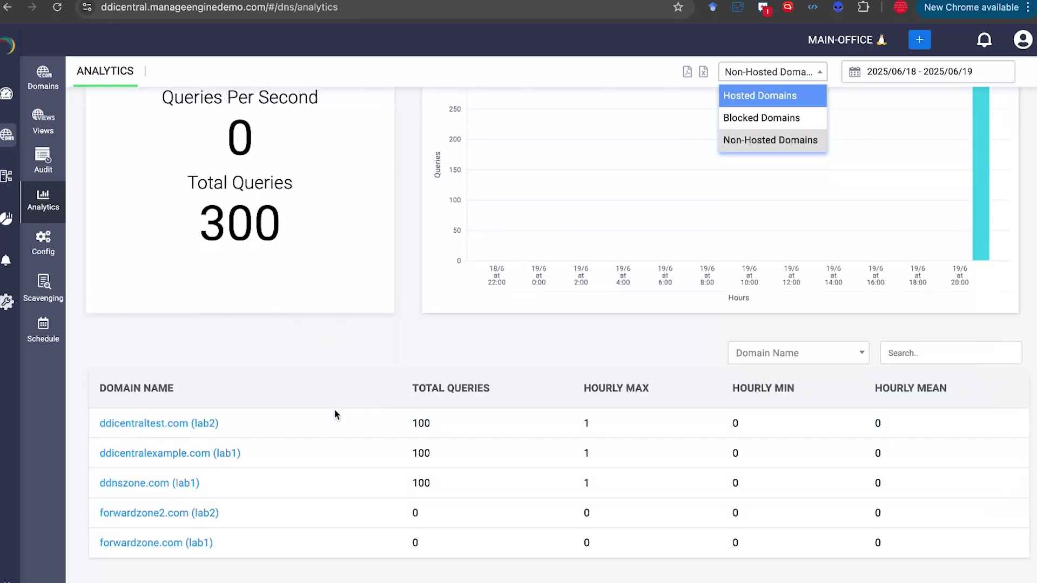
Open the query analytics of ddicentraltest.com (lab2), examine its queries per IP and per record type, and return to the analytics overview.
{"action": "left_click", "coordinate": [176, 427]}
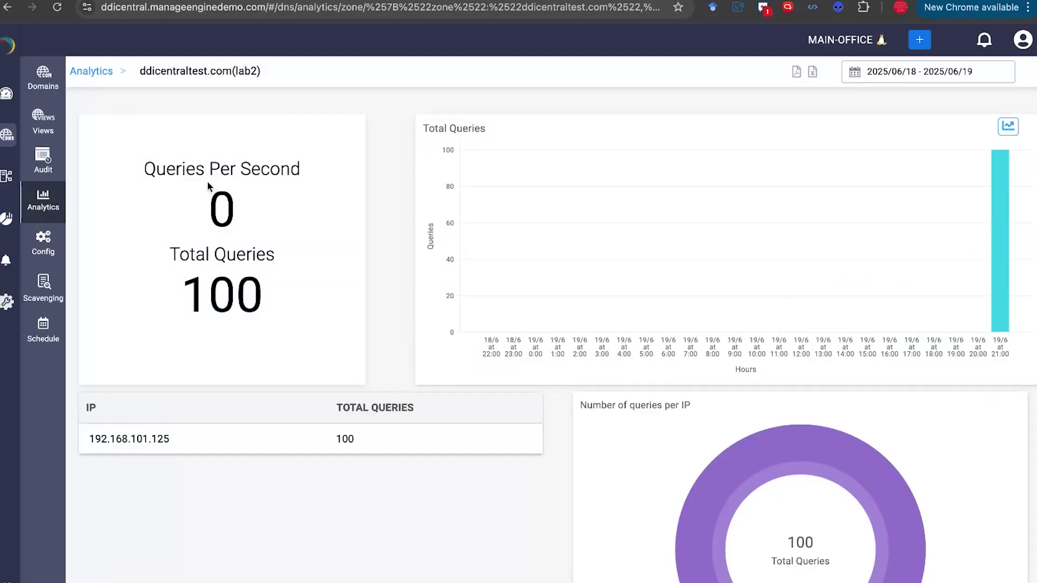
{"action": "scroll", "coordinate": [372, 286], "scroll_direction": "down", "scroll_amount": 4}
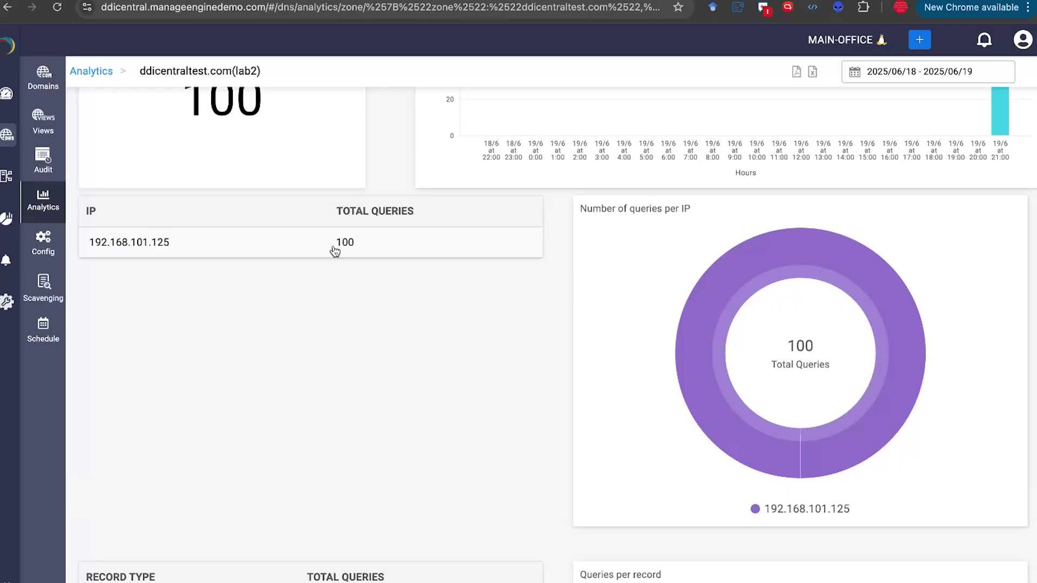
{"action": "mouse_move", "coordinate": [852, 453]}
{"action": "scroll", "coordinate": [377, 321], "scroll_direction": "down", "scroll_amount": 5}
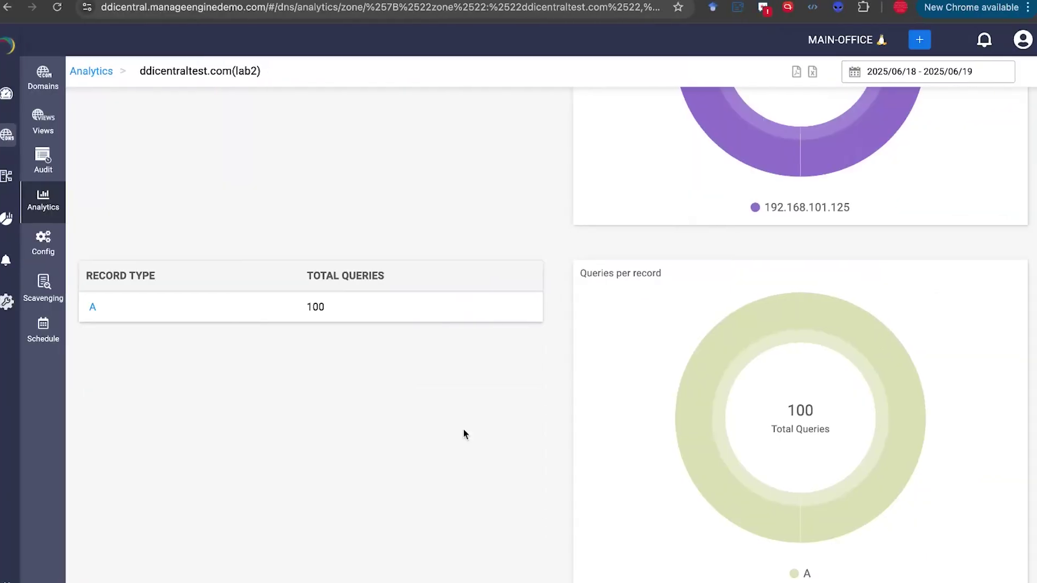
{"action": "scroll", "coordinate": [469, 346], "scroll_direction": "up", "scroll_amount": 10}
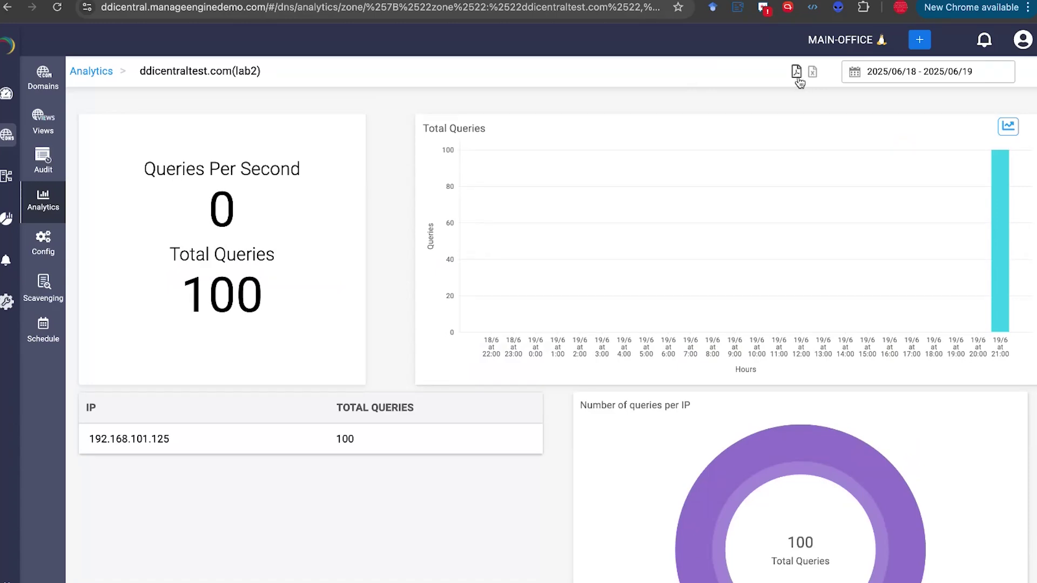
{"action": "scroll", "coordinate": [596, 386], "scroll_direction": "down", "scroll_amount": 2}
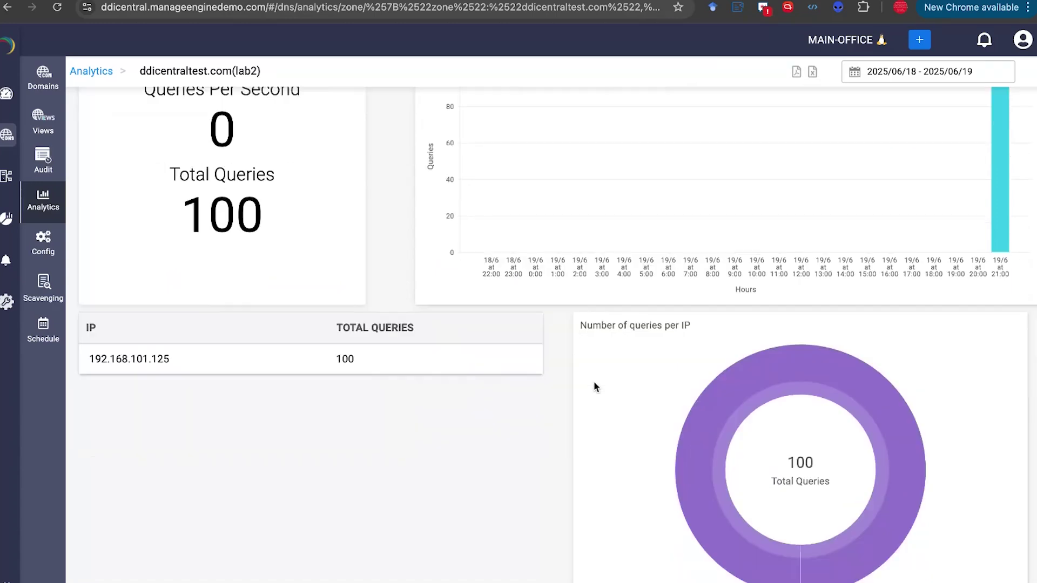
{"action": "scroll", "coordinate": [594, 387], "scroll_direction": "down", "scroll_amount": 4}
{"action": "scroll", "coordinate": [594, 386], "scroll_direction": "up", "scroll_amount": 5}
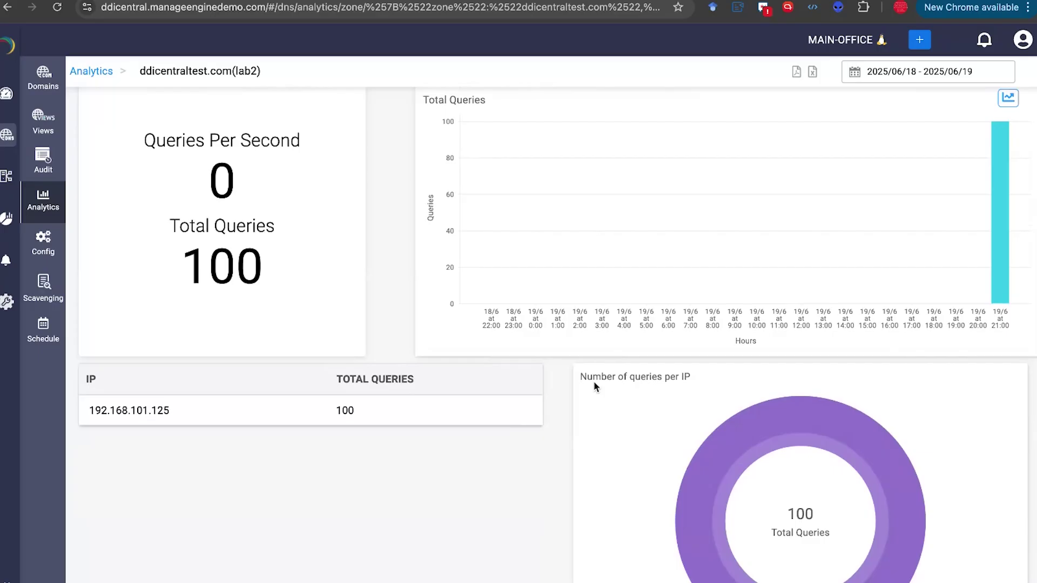
{"action": "scroll", "coordinate": [594, 386], "scroll_direction": "up", "scroll_amount": 1}
{"action": "left_click", "coordinate": [94, 72]}
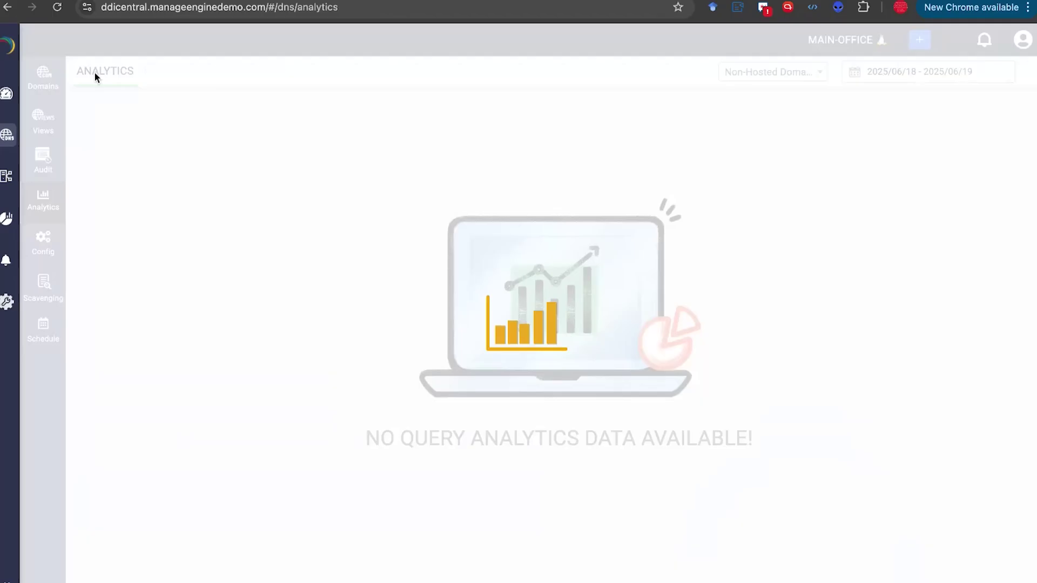
Switch the search criterion of the analytics domain table from Domain Name to IP and look over the listed domains.
{"action": "left_click", "coordinate": [798, 424]}
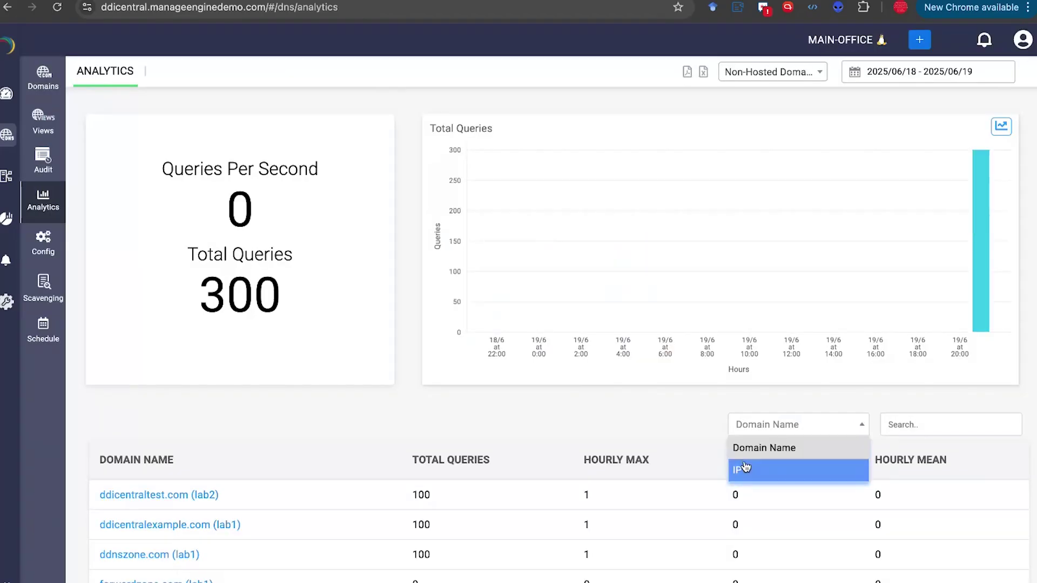
{"action": "left_click", "coordinate": [744, 469]}
{"action": "scroll", "coordinate": [689, 426], "scroll_direction": "down", "scroll_amount": 1}
{"action": "scroll", "coordinate": [687, 427], "scroll_direction": "down", "scroll_amount": 1}
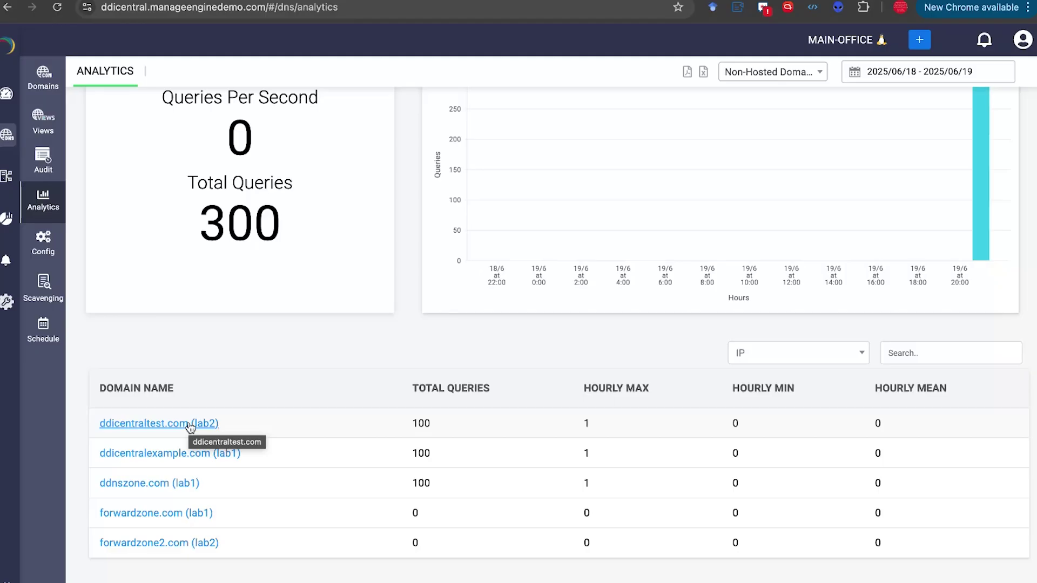
Open the DNS Firewall configuration, examine the categorized list of miscellaneous domains, and close it without importing.
{"action": "left_click", "coordinate": [52, 246]}
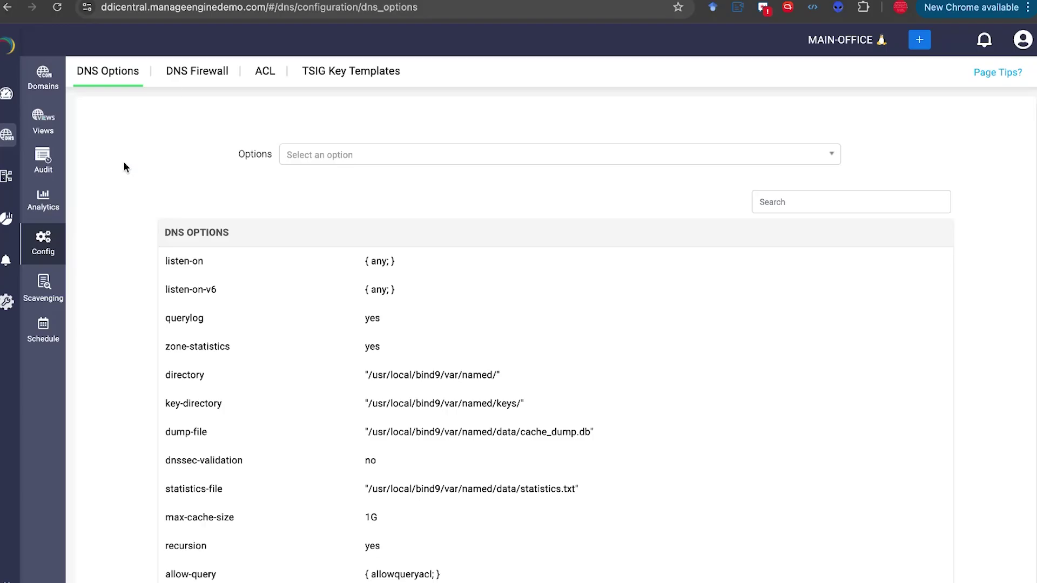
{"action": "left_click", "coordinate": [188, 80]}
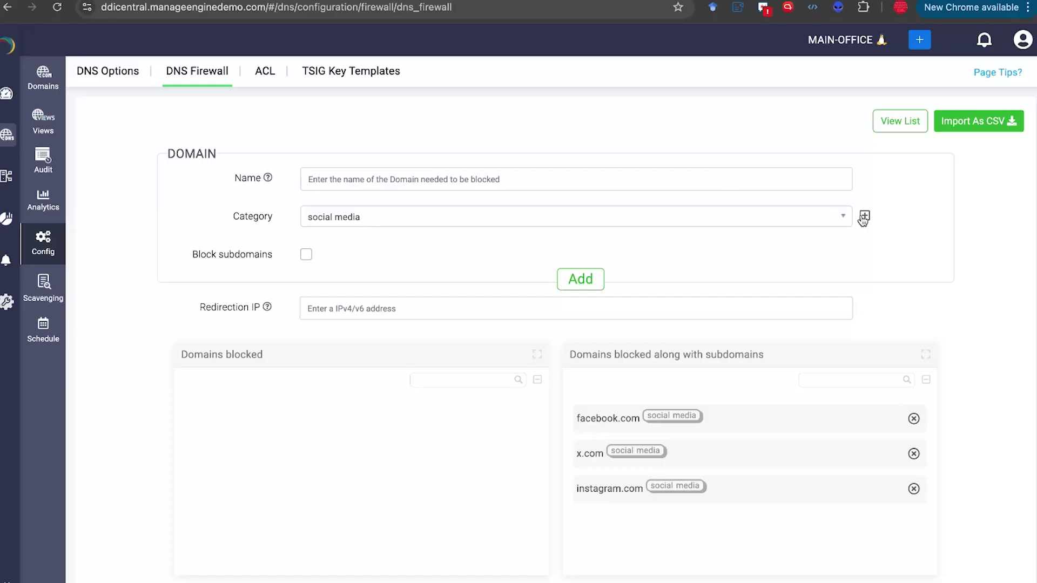
{"action": "left_click", "coordinate": [896, 122]}
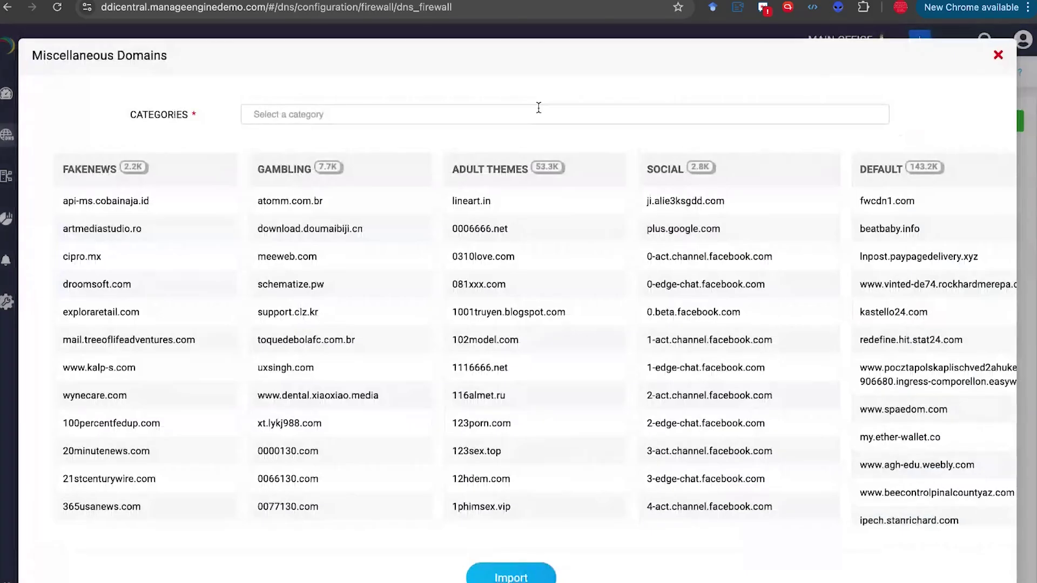
{"action": "left_click", "coordinate": [997, 55]}
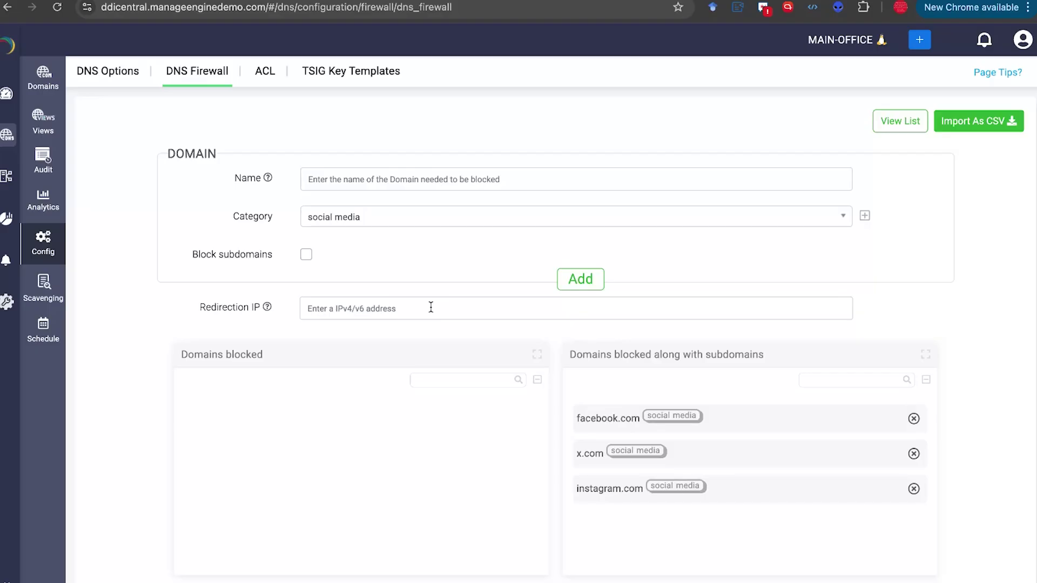
Select the rate-limit option in the DNS options configuration and examine its value fields from all-per-second to window.
{"action": "left_click", "coordinate": [96, 73]}
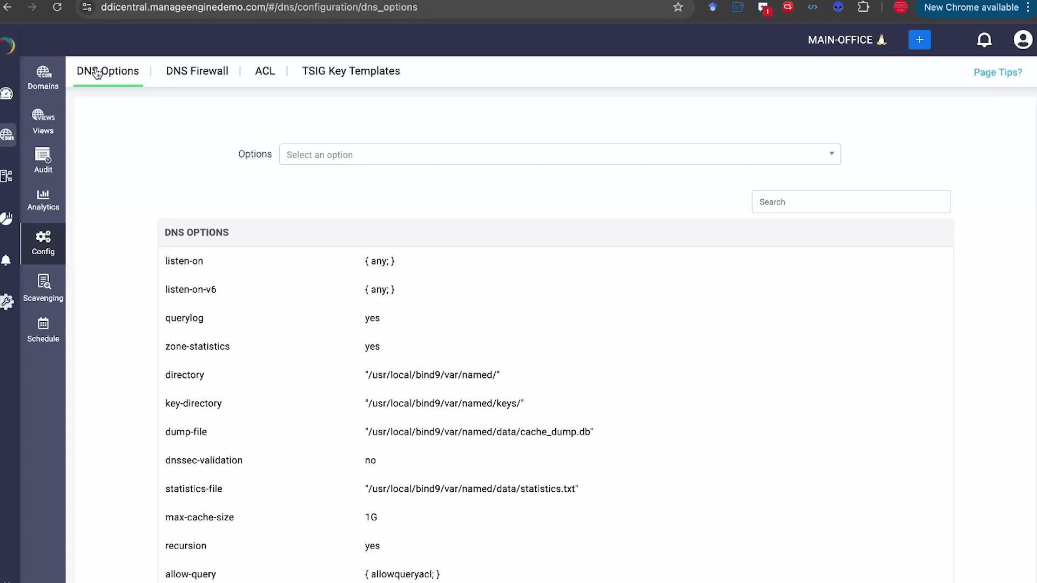
{"action": "left_click", "coordinate": [306, 155]}
{"action": "type", "text": "rate"}
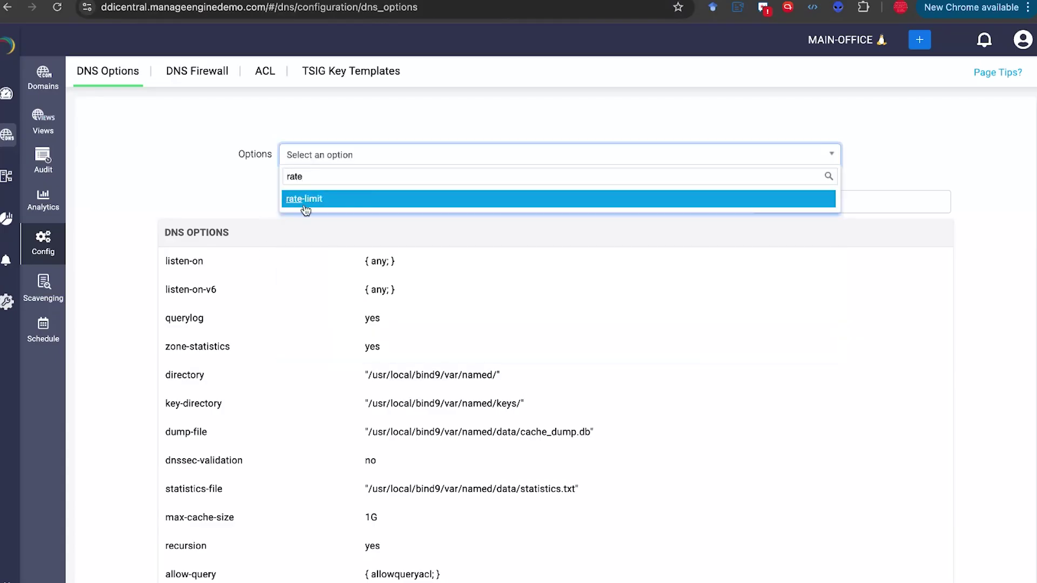
{"action": "left_click", "coordinate": [303, 200]}
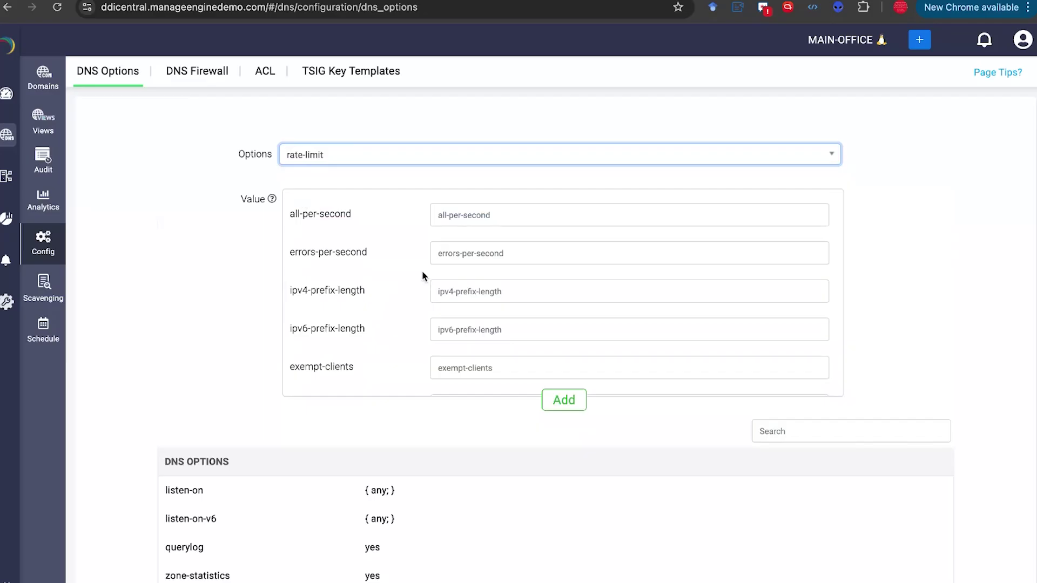
{"action": "scroll", "coordinate": [422, 271], "scroll_direction": "down", "scroll_amount": 7}
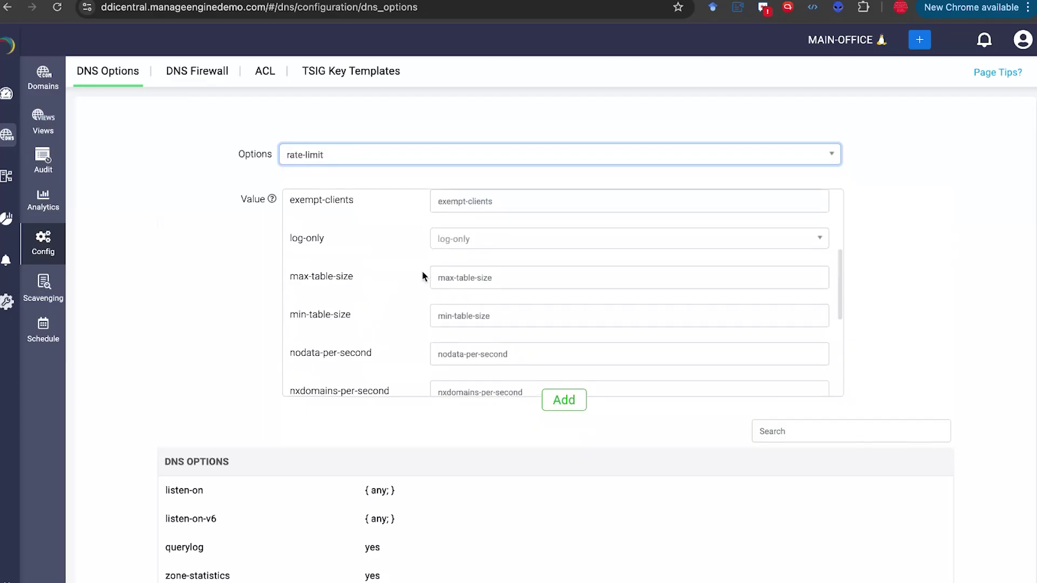
{"action": "scroll", "coordinate": [422, 270], "scroll_direction": "up", "scroll_amount": 5}
{"action": "scroll", "coordinate": [423, 271], "scroll_direction": "up", "scroll_amount": 2}
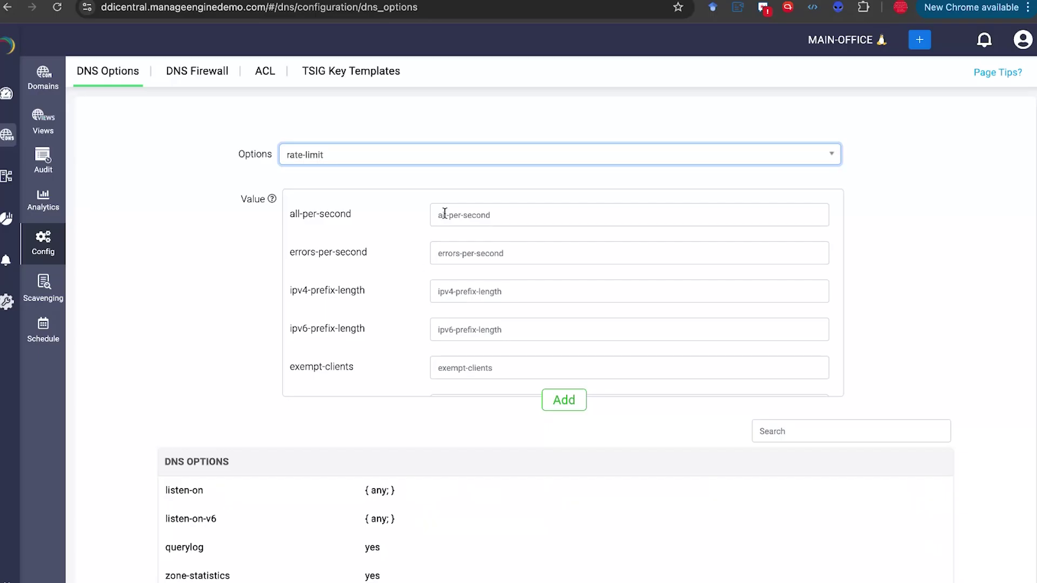
{"action": "scroll", "coordinate": [406, 268], "scroll_direction": "down", "scroll_amount": 2}
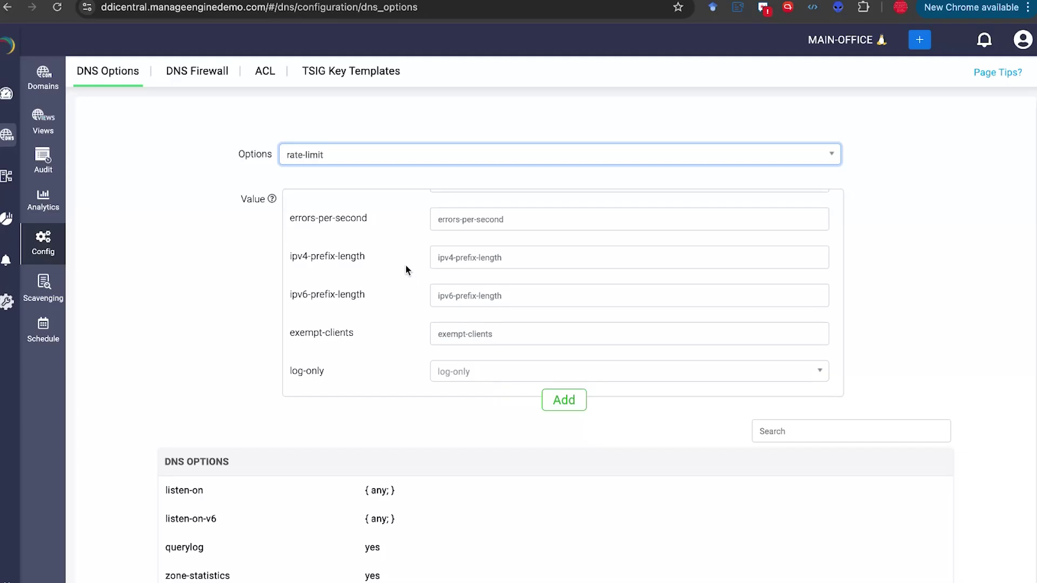
{"action": "scroll", "coordinate": [406, 268], "scroll_direction": "down", "scroll_amount": 1}
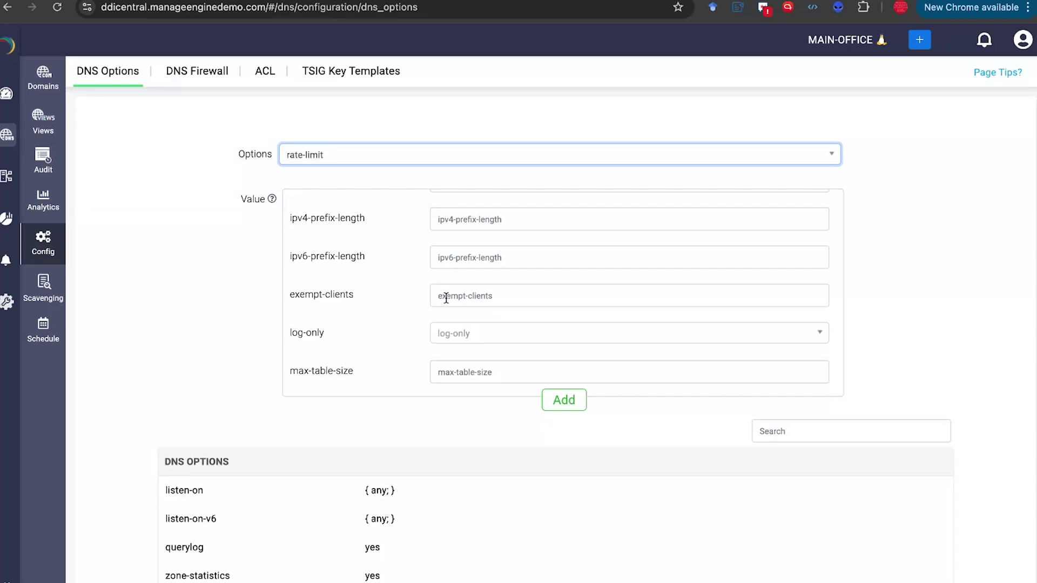
{"action": "scroll", "coordinate": [446, 298], "scroll_direction": "down", "scroll_amount": 5}
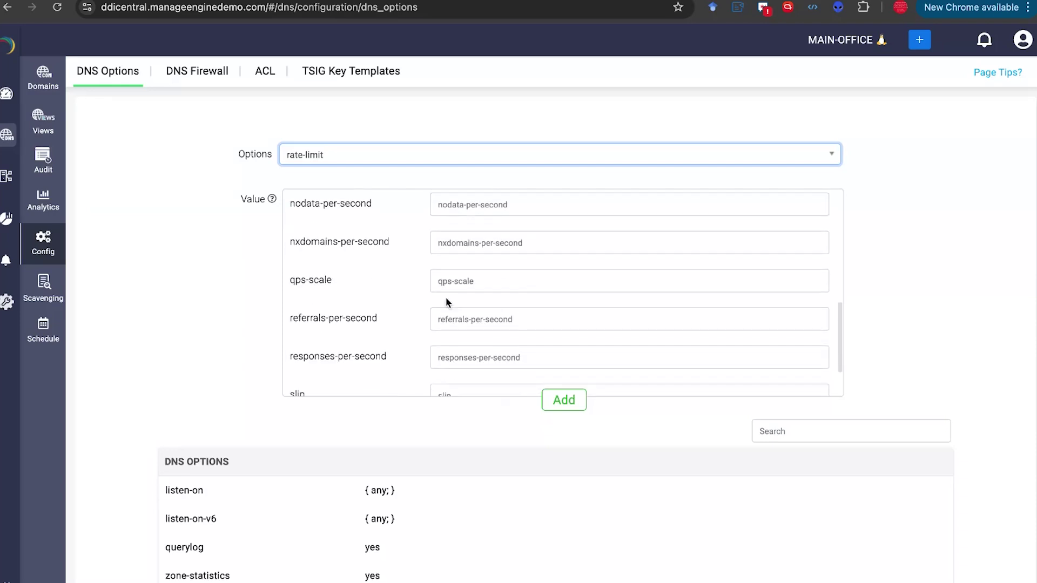
{"action": "scroll", "coordinate": [446, 299], "scroll_direction": "down", "scroll_amount": 2}
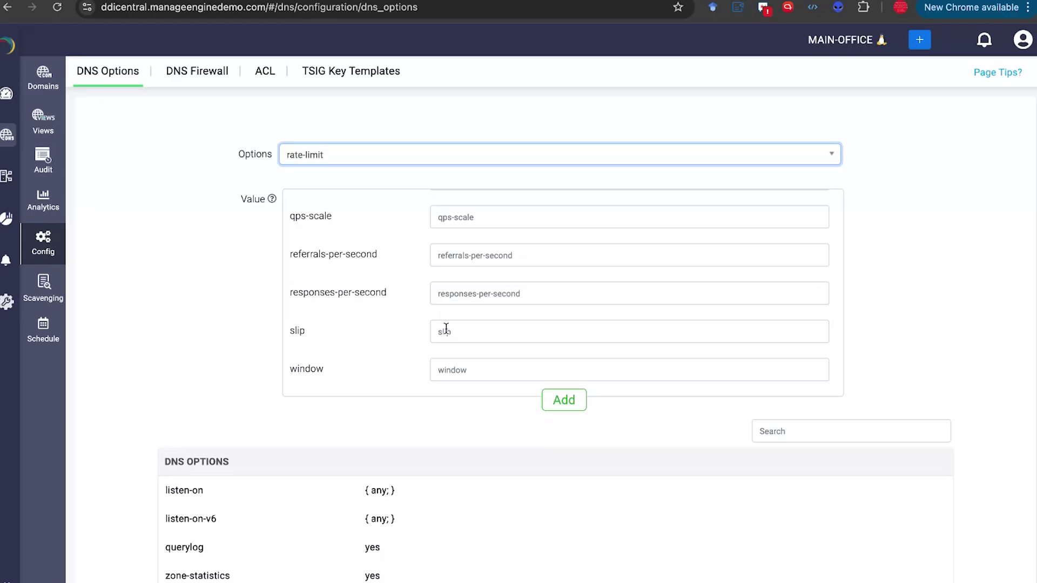
Enter 2 as the rate-limit slip value without adding the option, and look through the existing DNS options.
{"action": "left_click", "coordinate": [446, 328]}
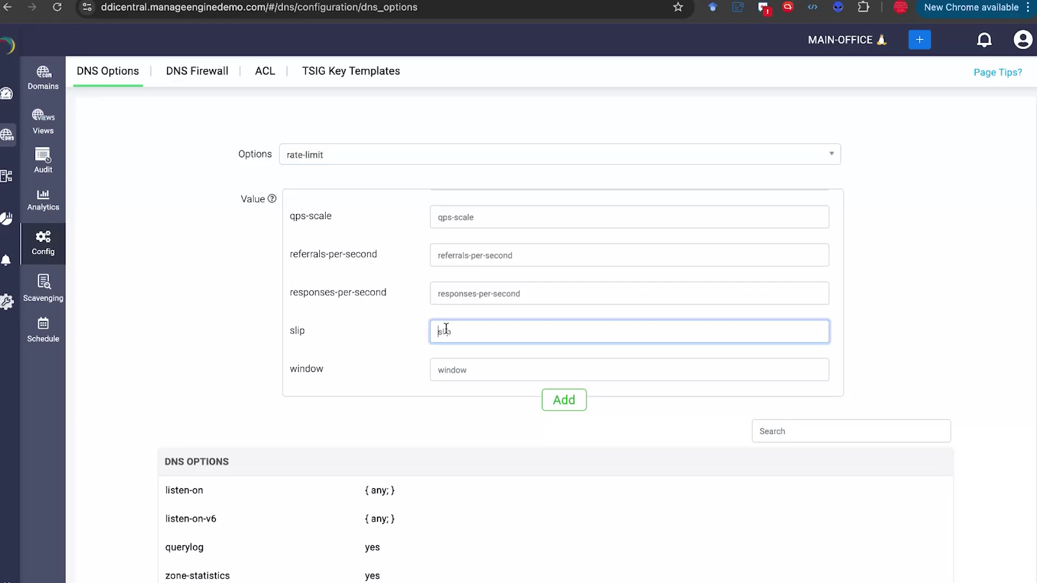
{"action": "type", "text": "2"}
{"action": "scroll", "coordinate": [446, 380], "scroll_direction": "down", "scroll_amount": 6}
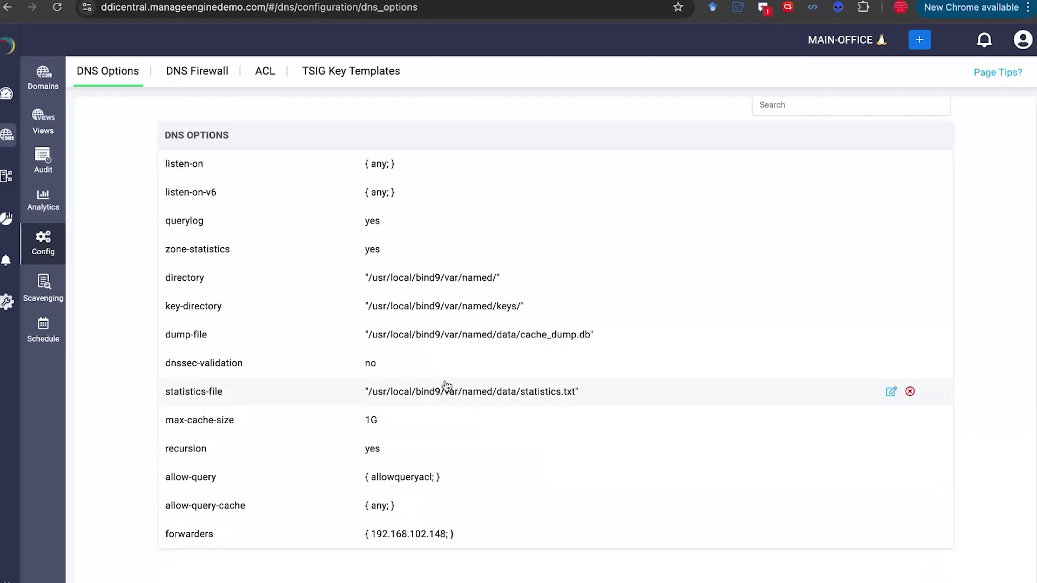
{"action": "scroll", "coordinate": [445, 383], "scroll_direction": "up", "scroll_amount": 6}
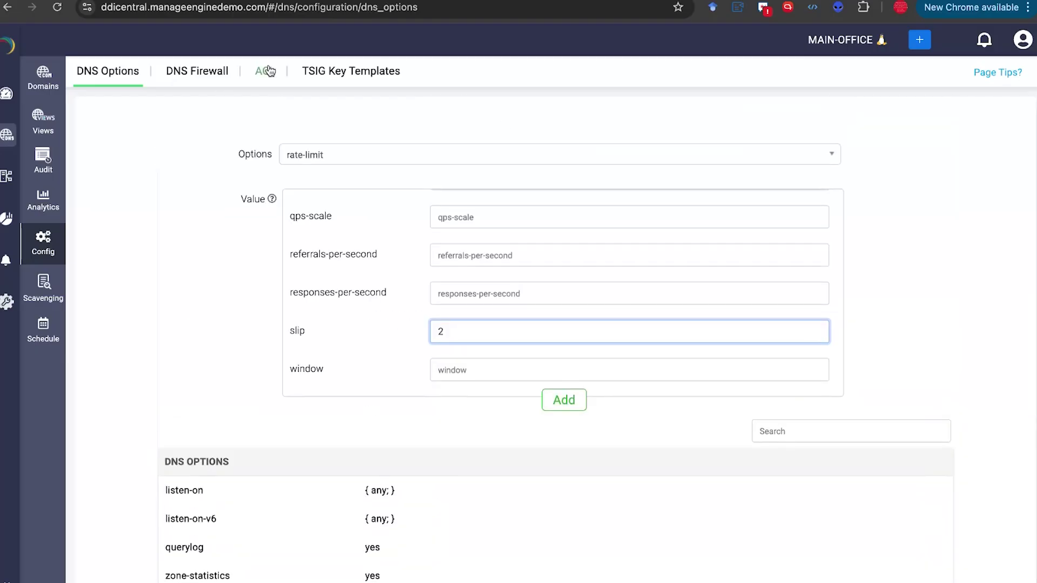
Open the allowqueryacl entry in the ACL configuration for editing and examine its ACL type choices, keeping Template.
{"action": "left_click", "coordinate": [269, 69]}
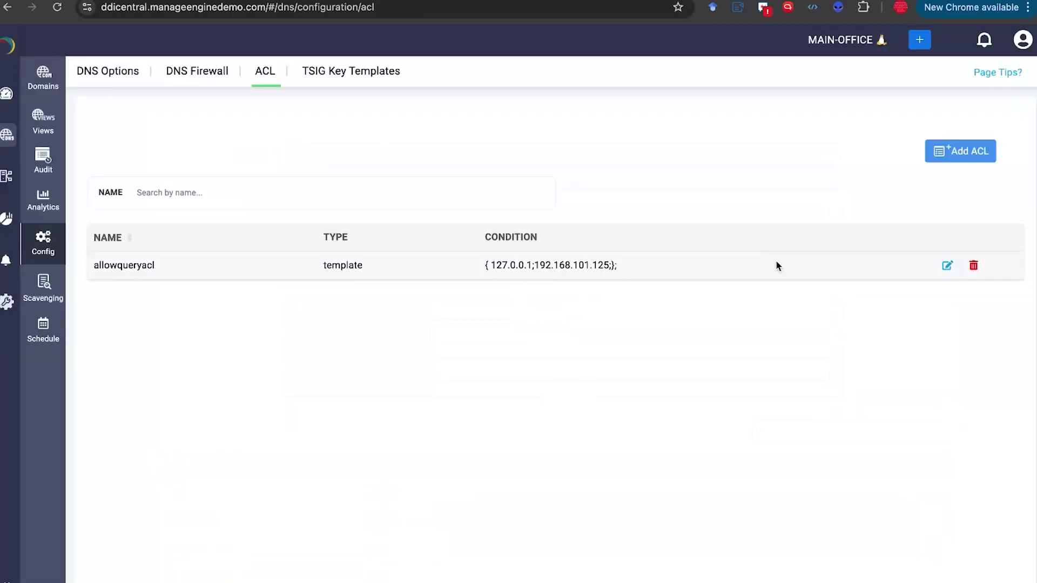
{"action": "left_click", "coordinate": [949, 267]}
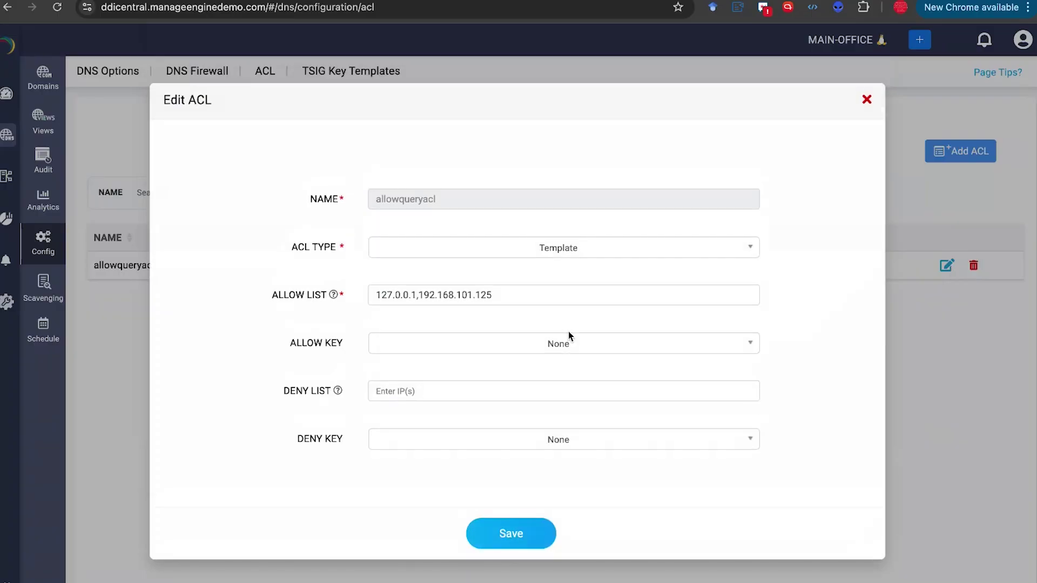
{"action": "left_click", "coordinate": [524, 250]}
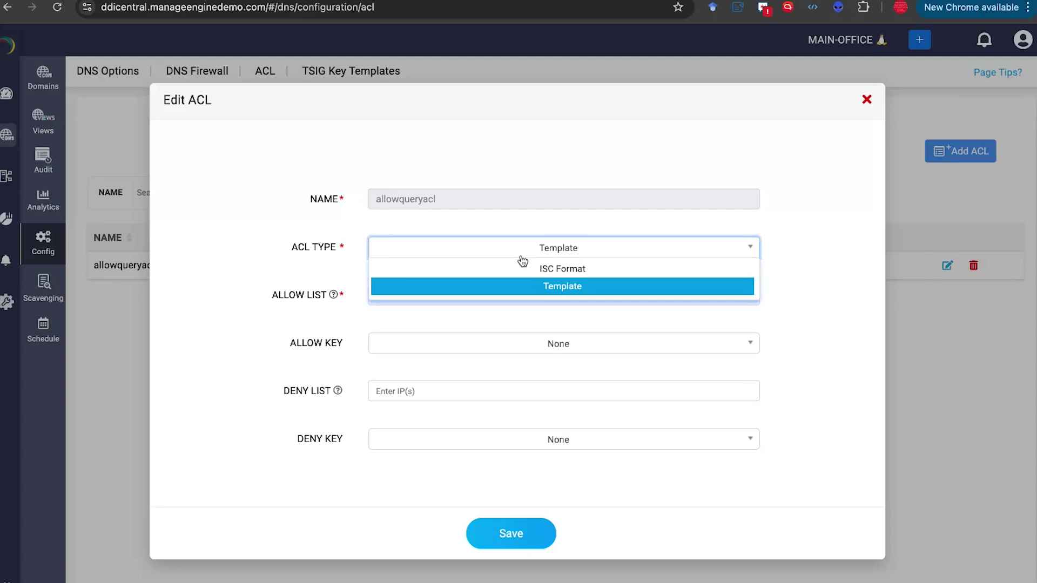
{"action": "left_click", "coordinate": [529, 287]}
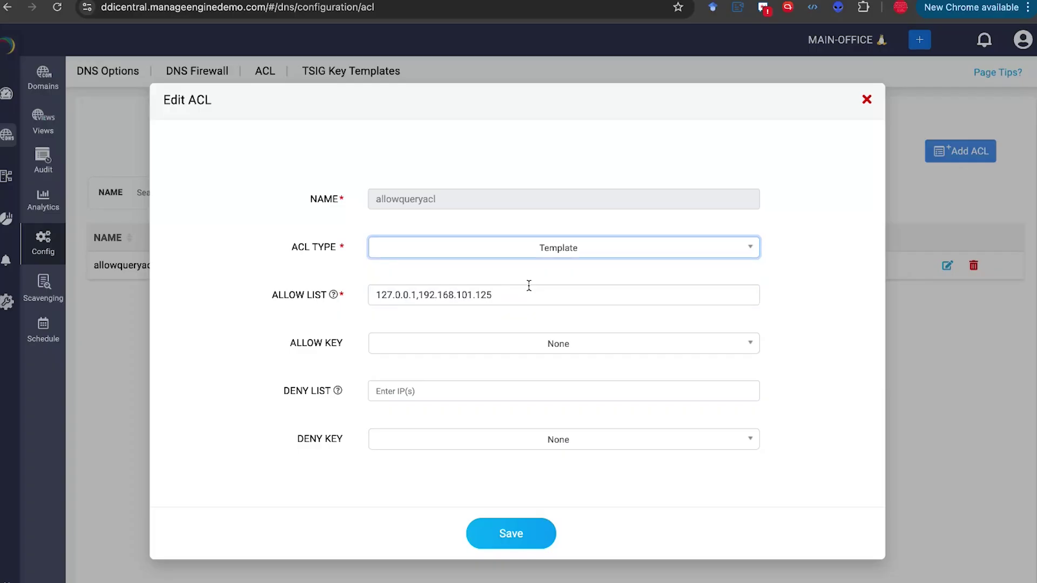
Try key1 as the allow key of allowqueryacl and close the ACL without saving.
{"action": "left_click", "coordinate": [481, 351]}
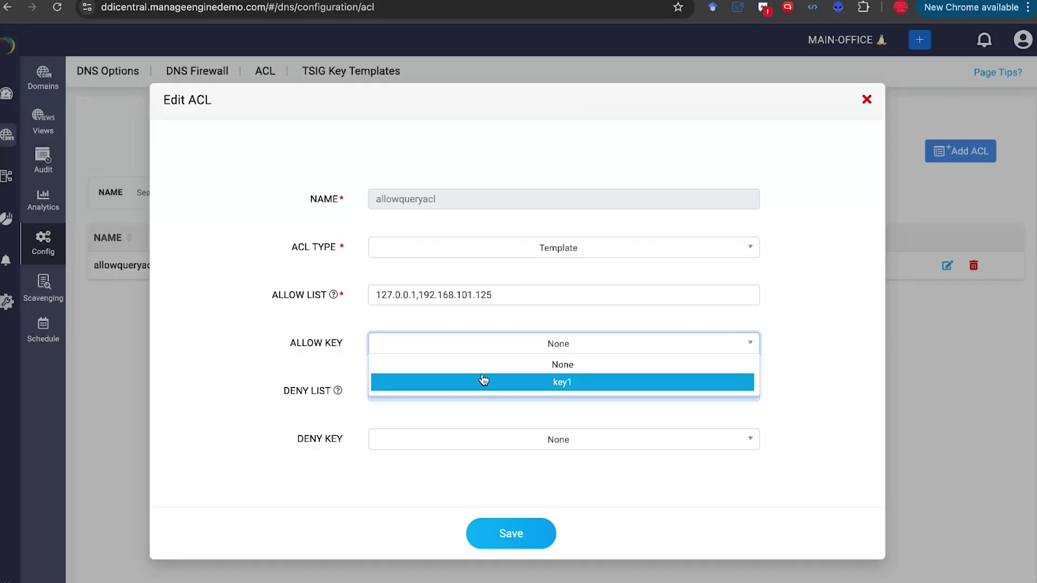
{"action": "left_click", "coordinate": [483, 380]}
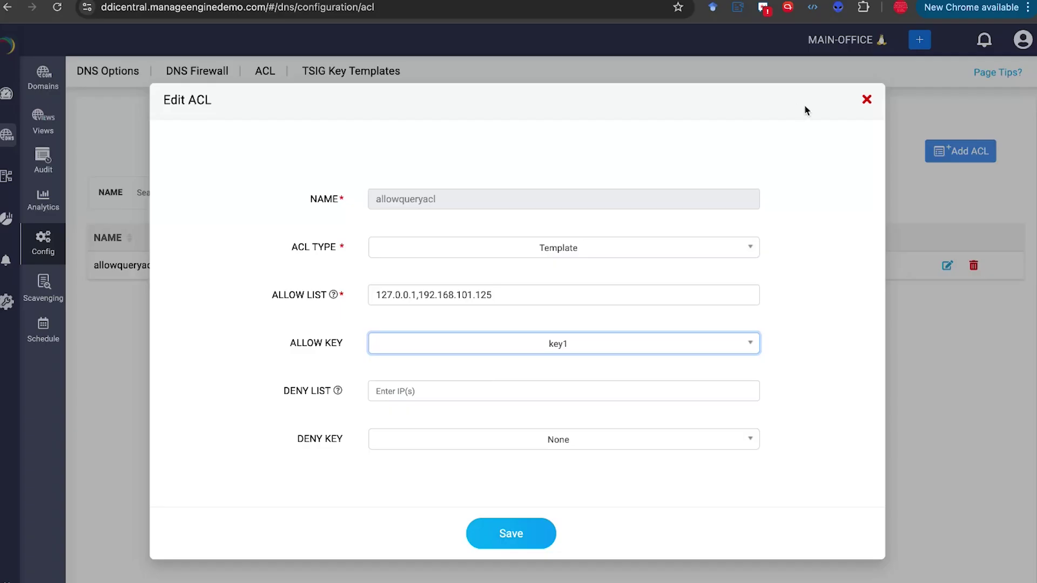
{"action": "left_click", "coordinate": [866, 100]}
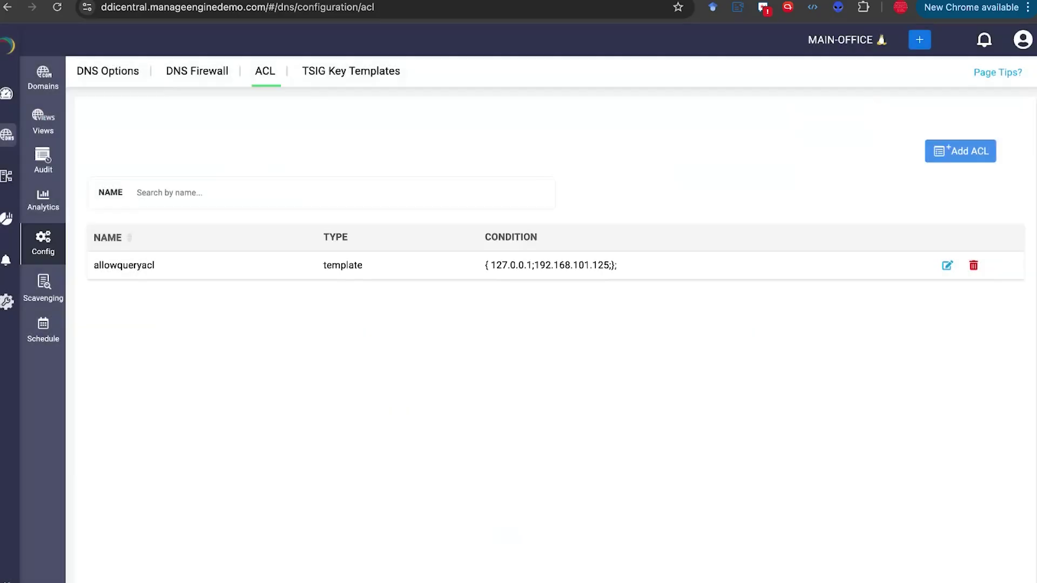
Examine the key1 TSIG key template and its algorithm choices, leave it without saving, and return to the ACL list.
{"action": "left_click", "coordinate": [331, 72]}
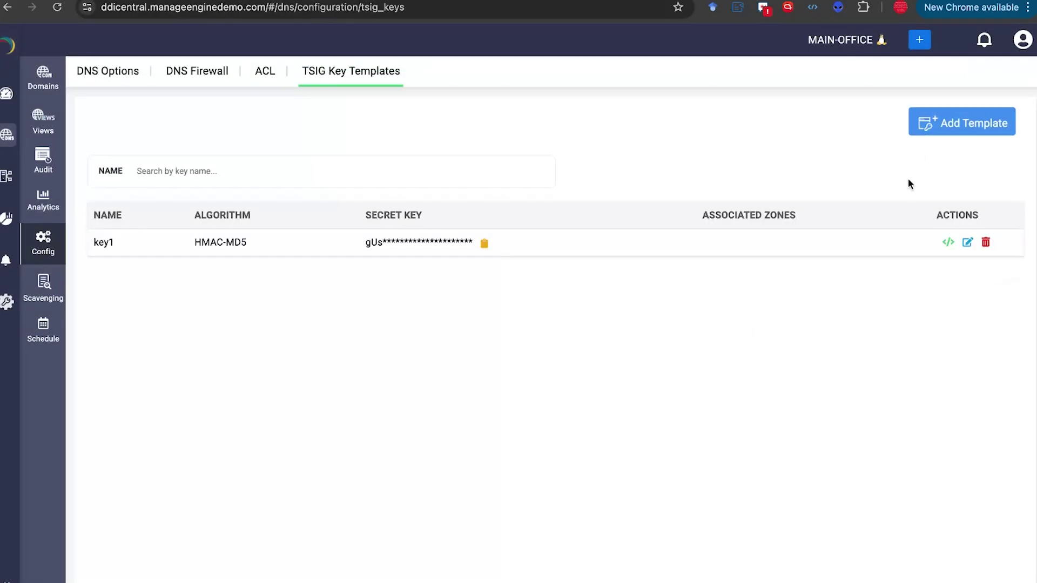
{"action": "left_click", "coordinate": [966, 242]}
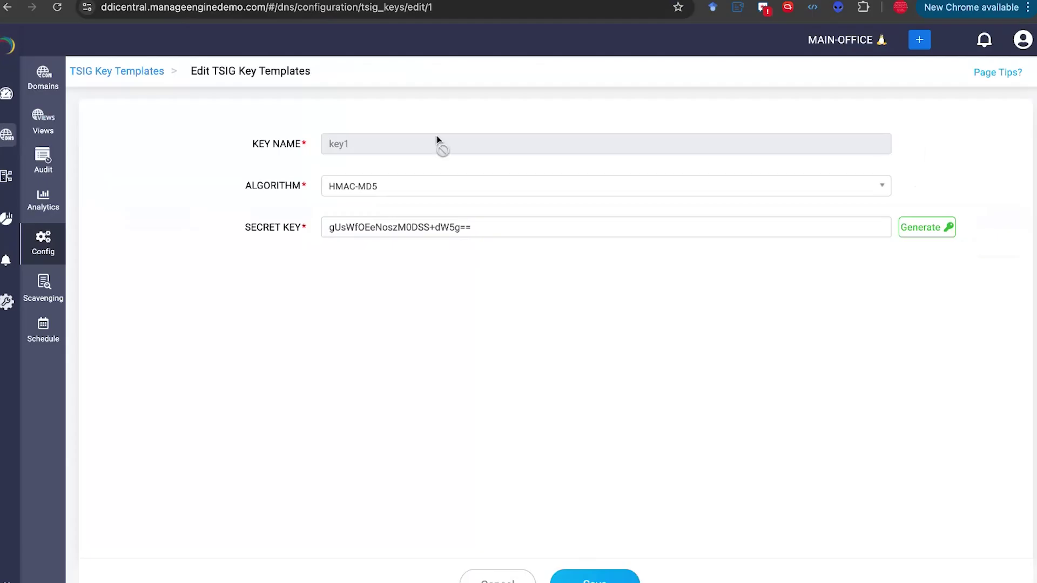
{"action": "left_click", "coordinate": [407, 190]}
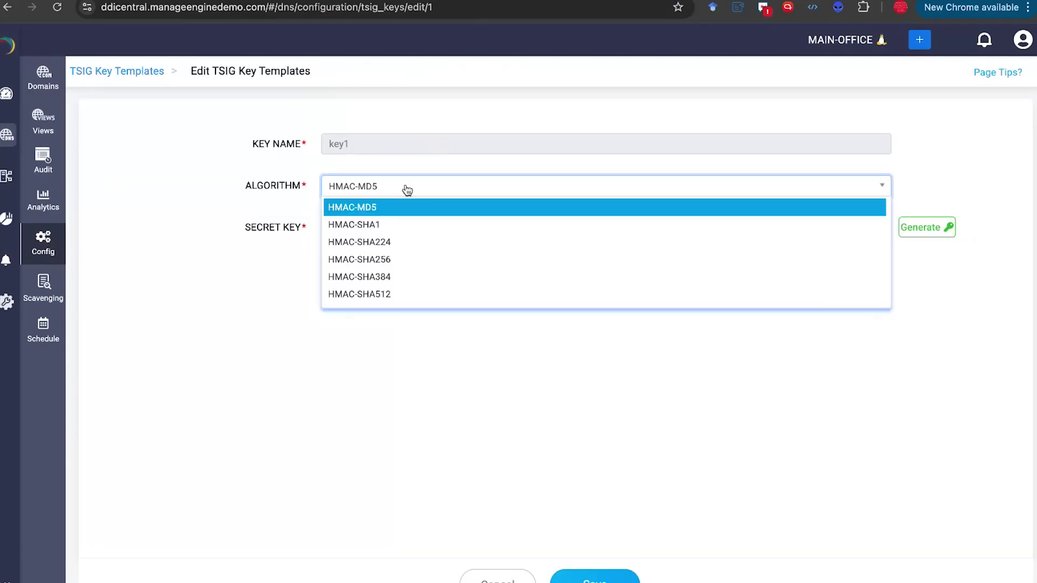
{"action": "left_click", "coordinate": [148, 287]}
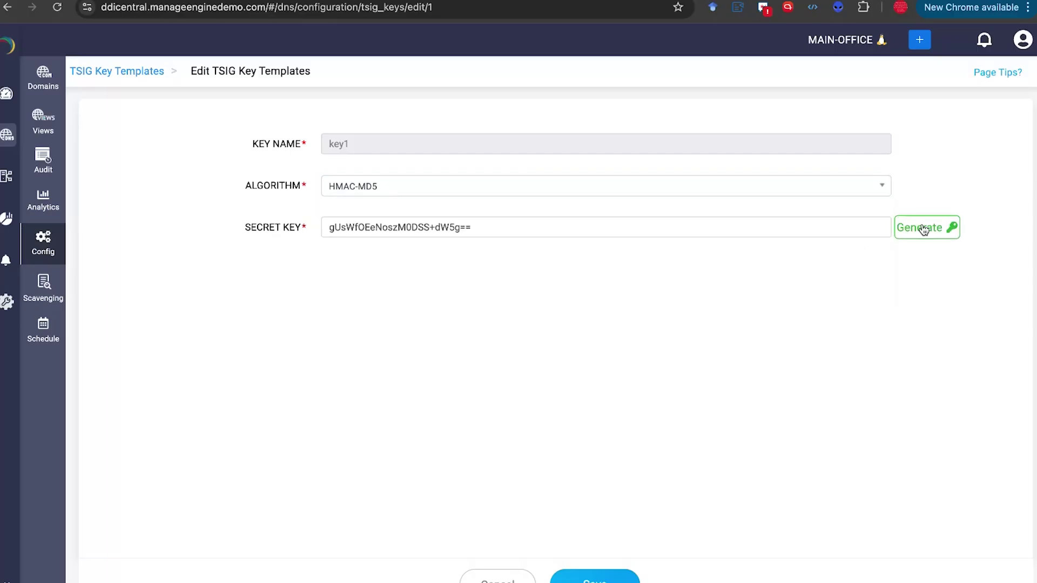
{"action": "left_click", "coordinate": [470, 577]}
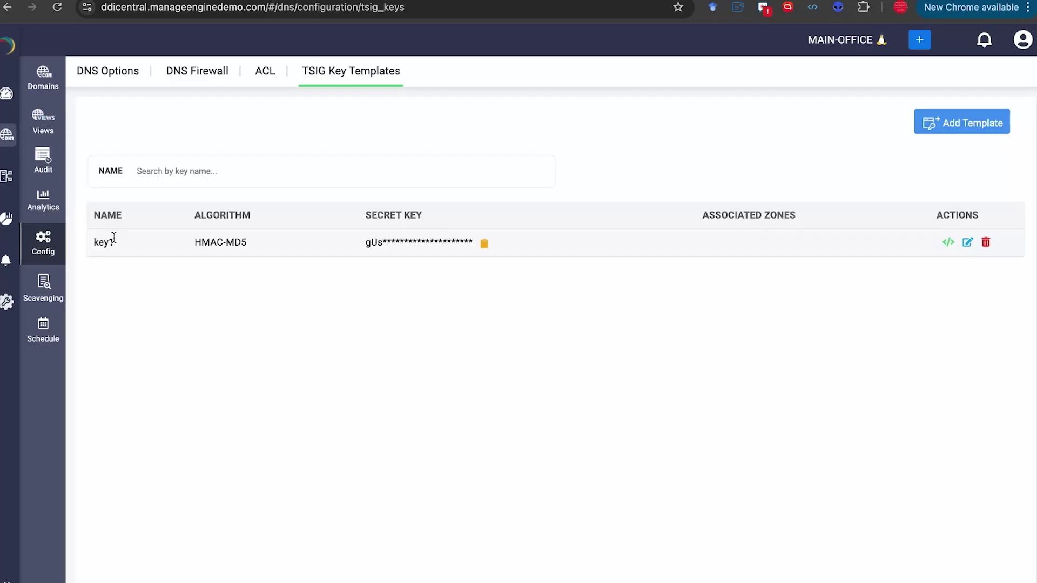
{"action": "left_click", "coordinate": [262, 73]}
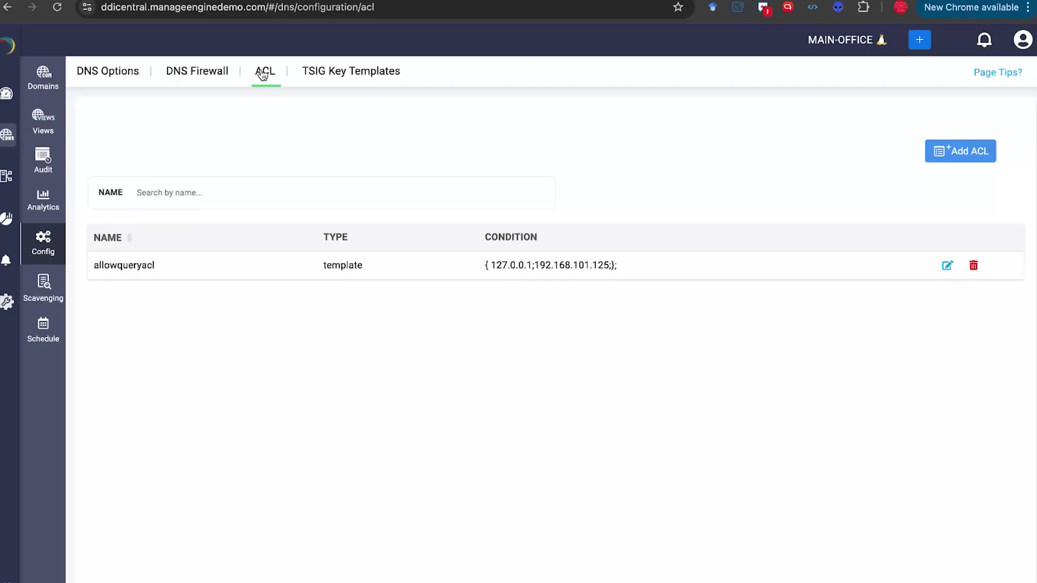
Examine the DNS scavenging configuration for ddicentralexample.com, including its schedule interval choices, and close it without saving.
{"action": "left_click", "coordinate": [34, 294]}
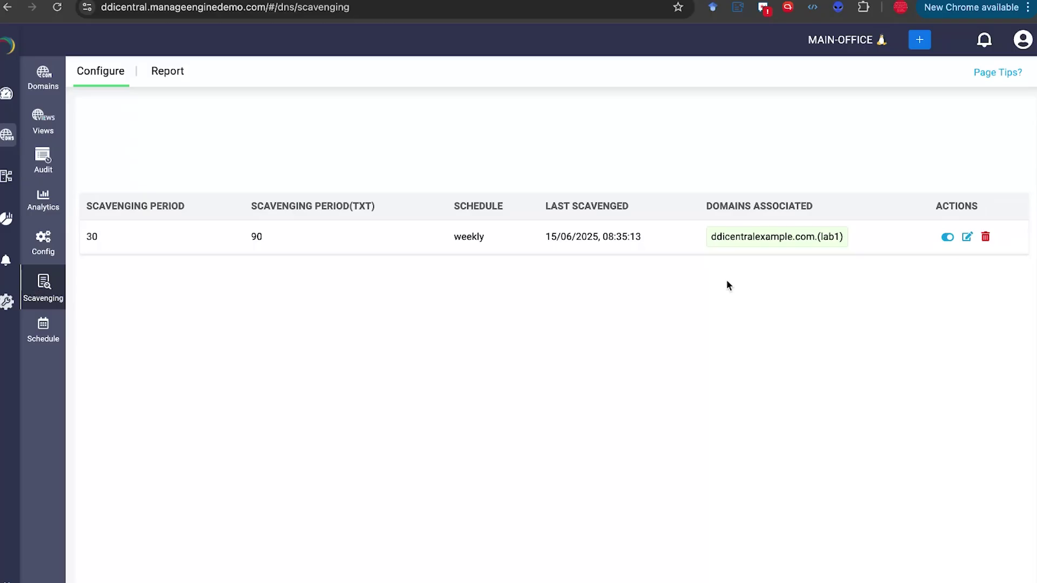
{"action": "left_click", "coordinate": [966, 238]}
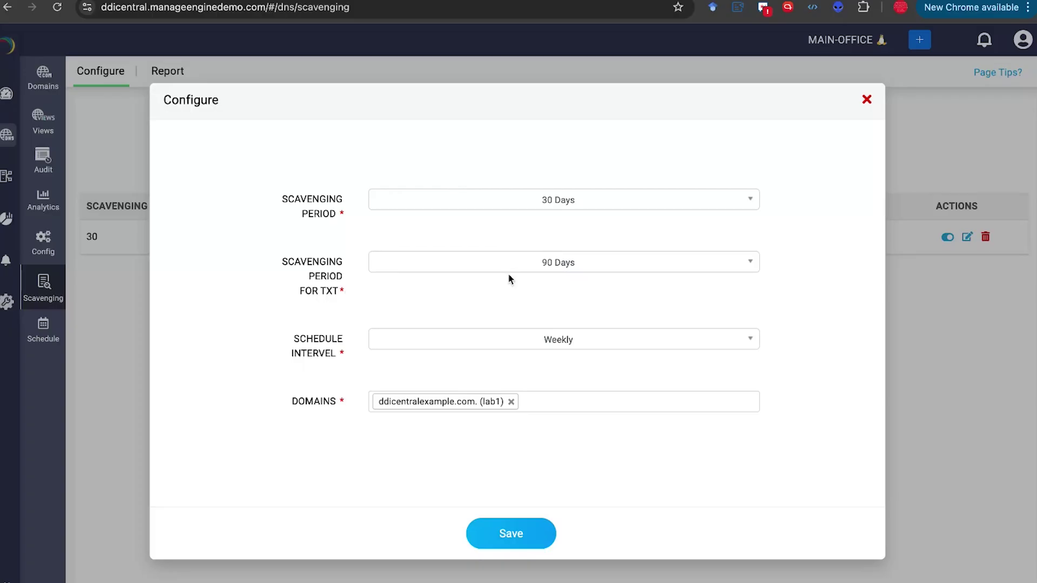
{"action": "left_click", "coordinate": [483, 336]}
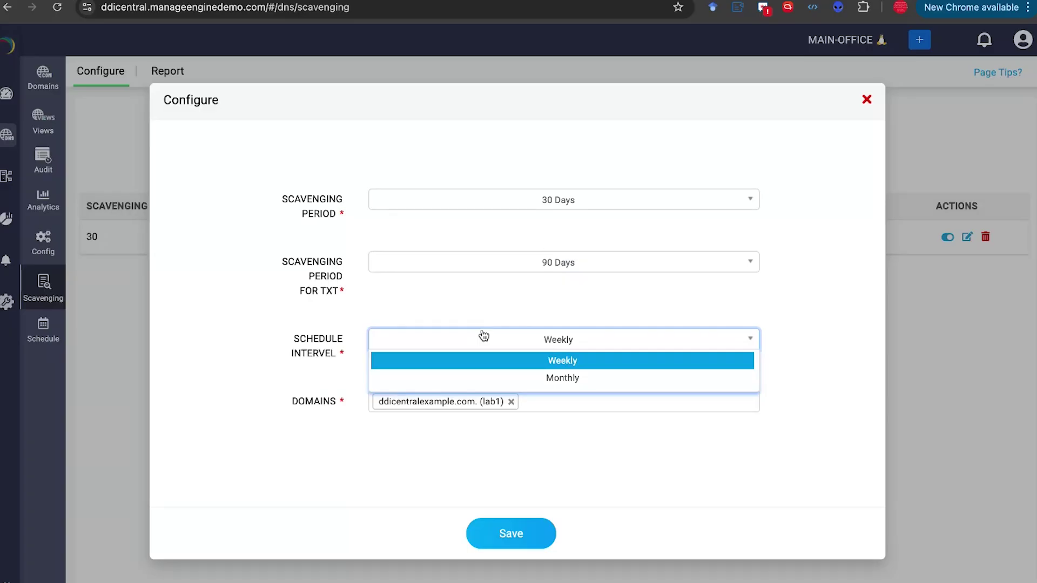
{"action": "left_click", "coordinate": [311, 367]}
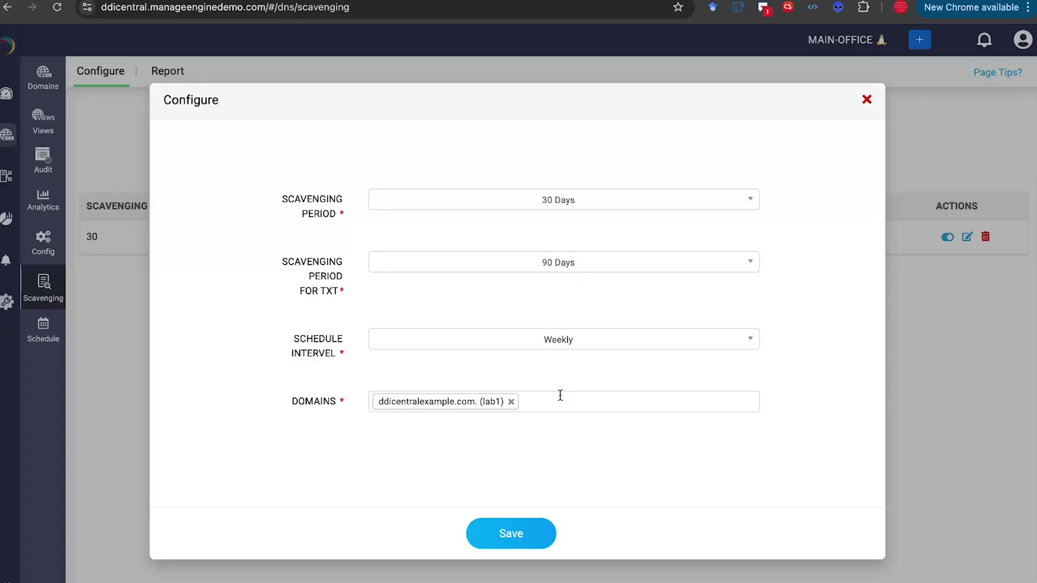
{"action": "left_click", "coordinate": [866, 100]}
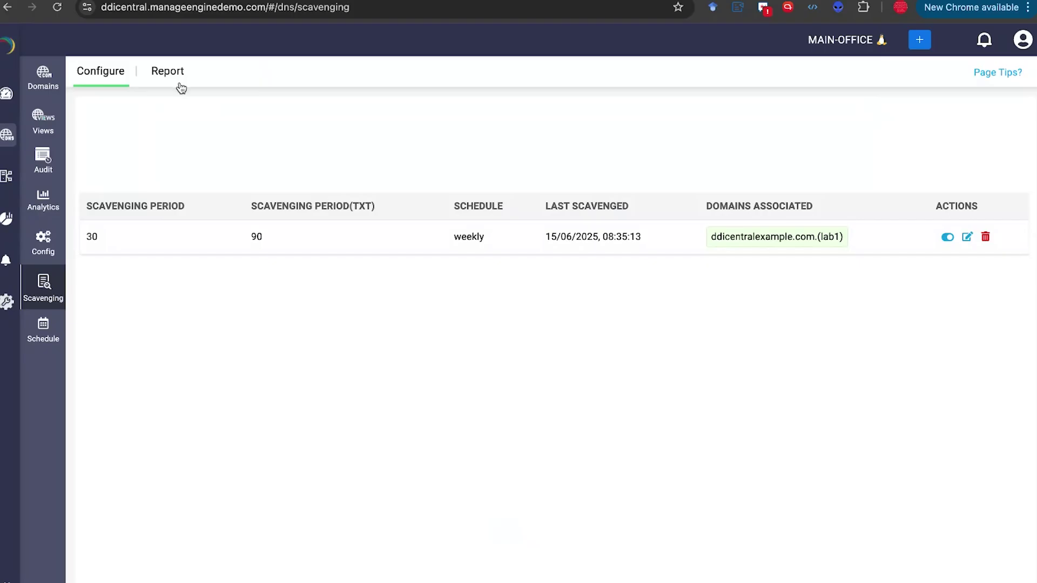
Review the scavenging report and bring up the immediate scavenging confirmation, declining to run the process.
{"action": "left_click", "coordinate": [172, 73]}
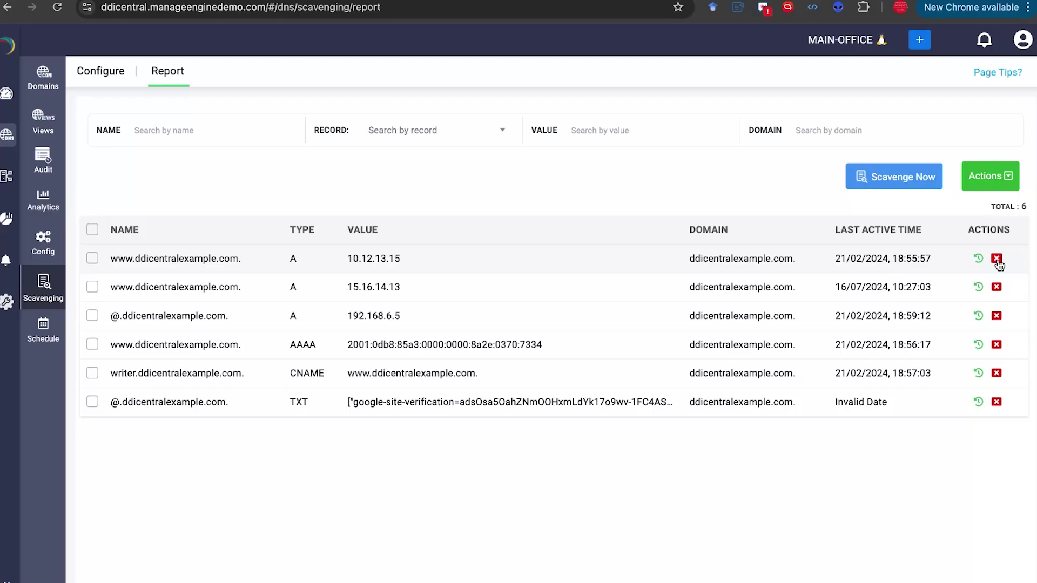
{"action": "left_click", "coordinate": [899, 180]}
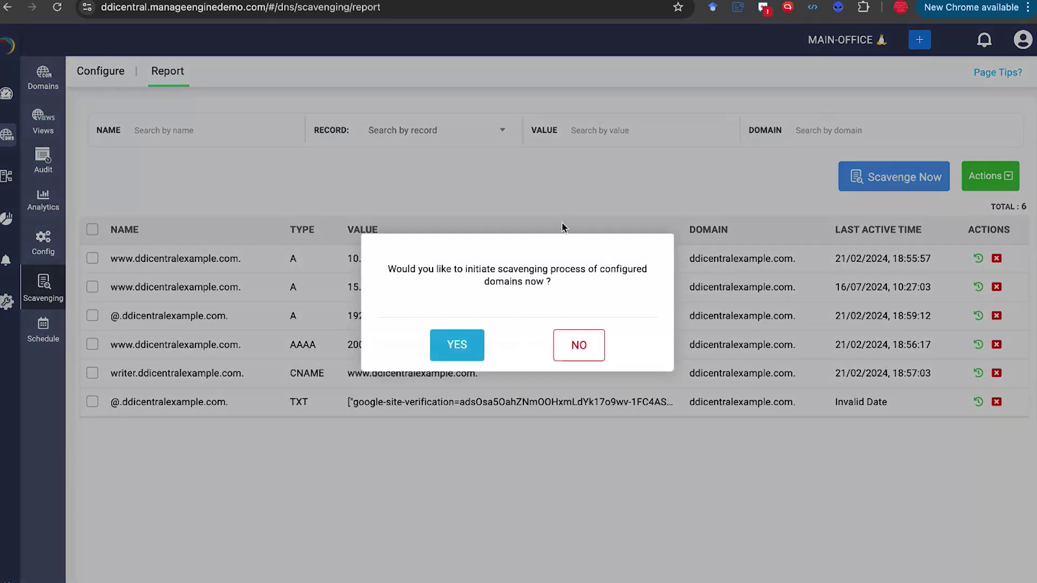
{"action": "left_click", "coordinate": [589, 355]}
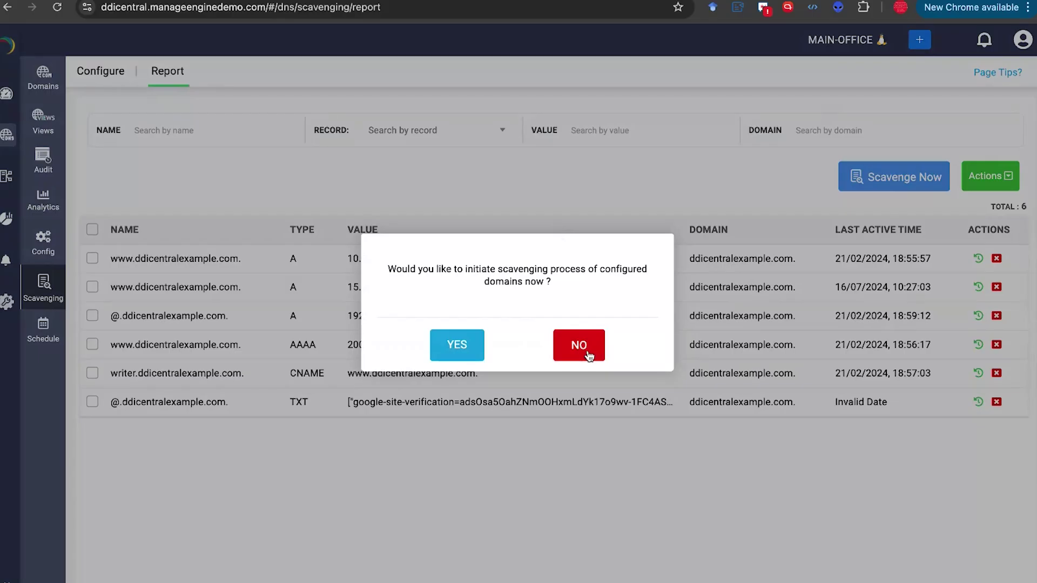
{"action": "left_click", "coordinate": [589, 355]}
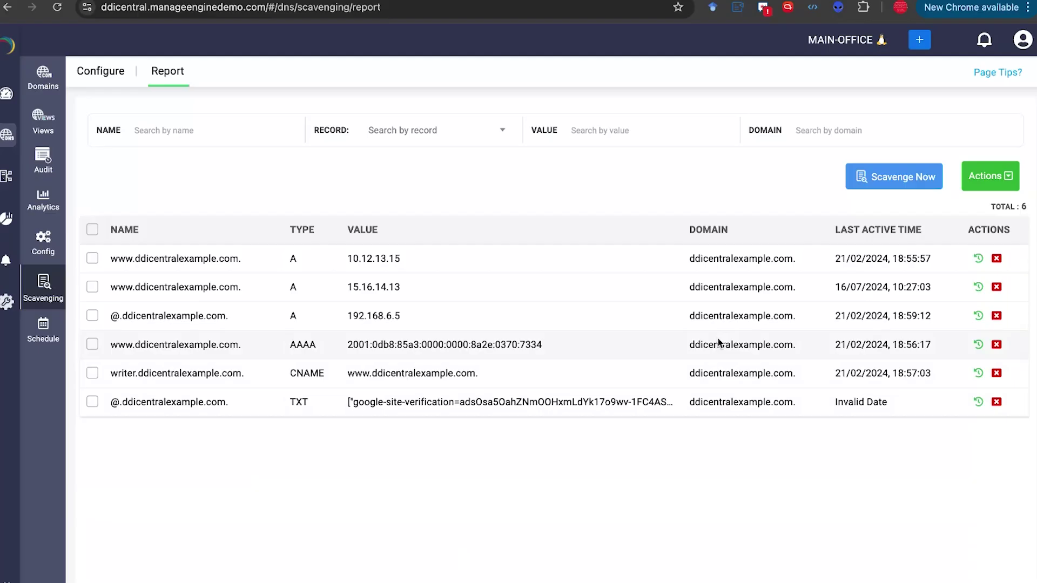
Inspect the scheduled record details for doc.ddicentraltest.com and look at the bulk actions for DNS schedules.
{"action": "left_click", "coordinate": [43, 330]}
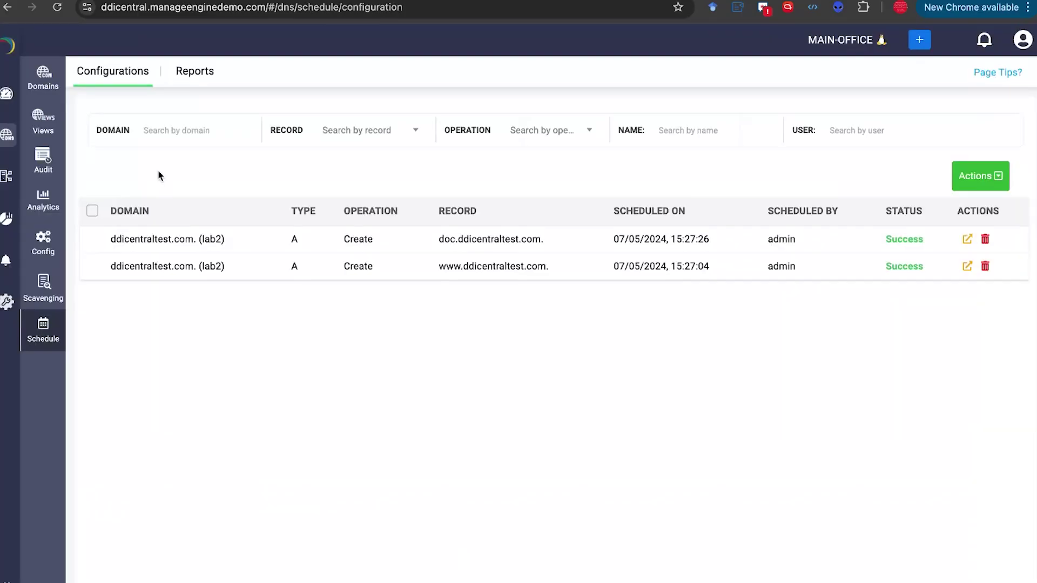
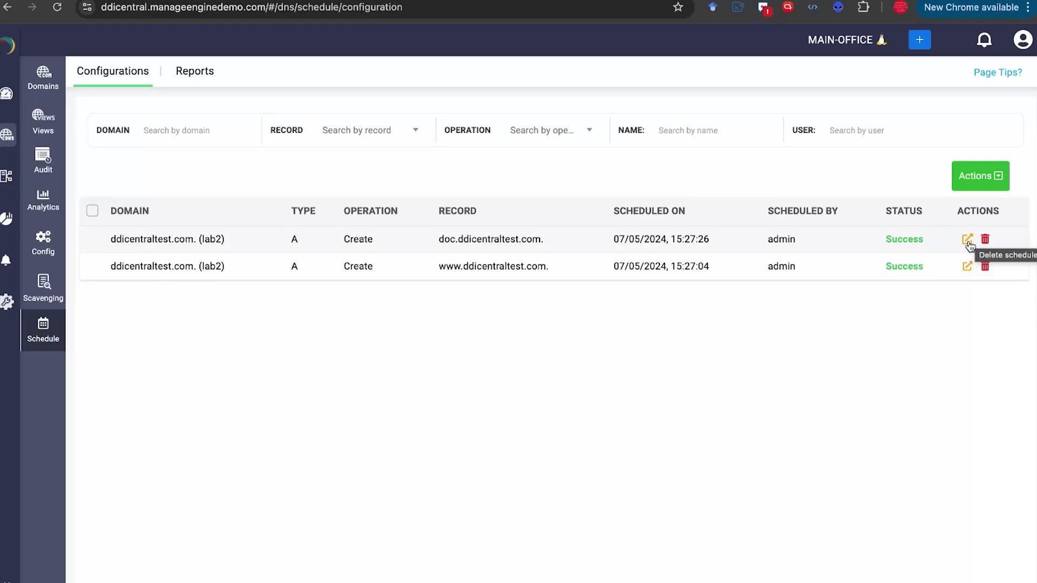
{"action": "left_click", "coordinate": [967, 240]}
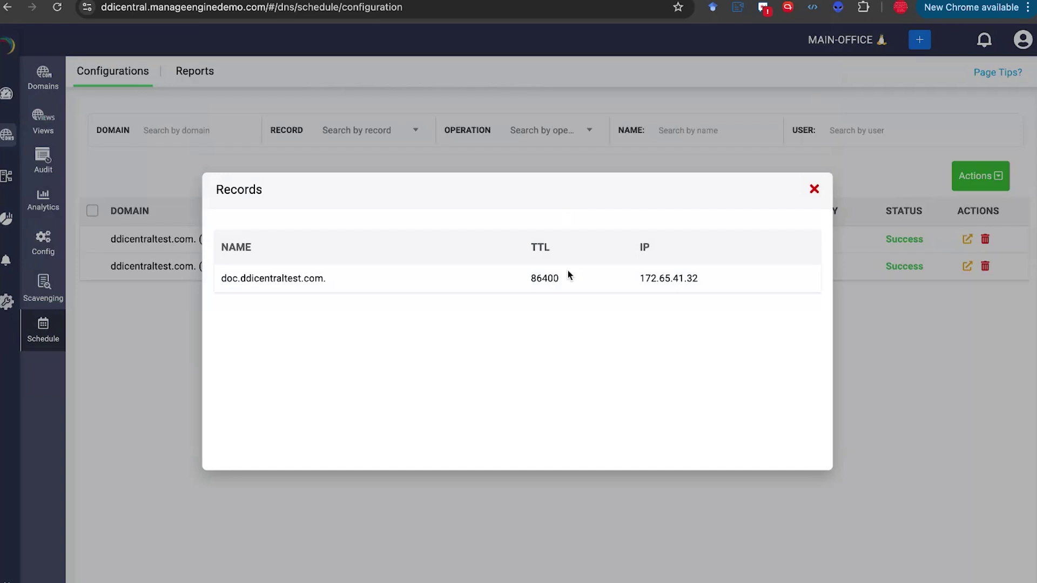
{"action": "left_click", "coordinate": [813, 191]}
{"action": "left_click", "coordinate": [972, 186]}
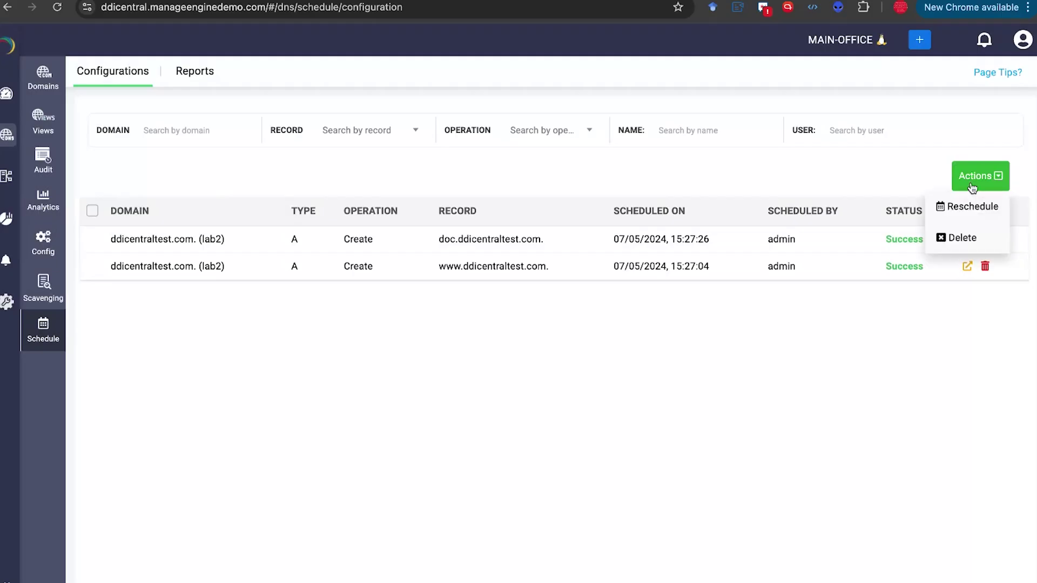
{"action": "left_click", "coordinate": [961, 214]}
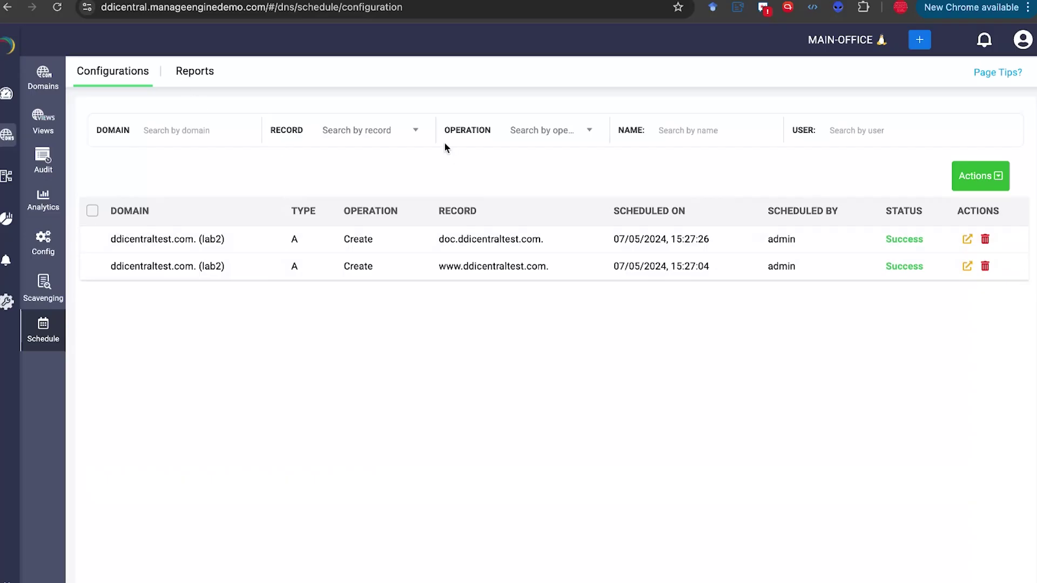
Try enabling backup reports with 5 versions in the All Domain Query Report schedule, and close it without saving.
{"action": "left_click", "coordinate": [199, 75]}
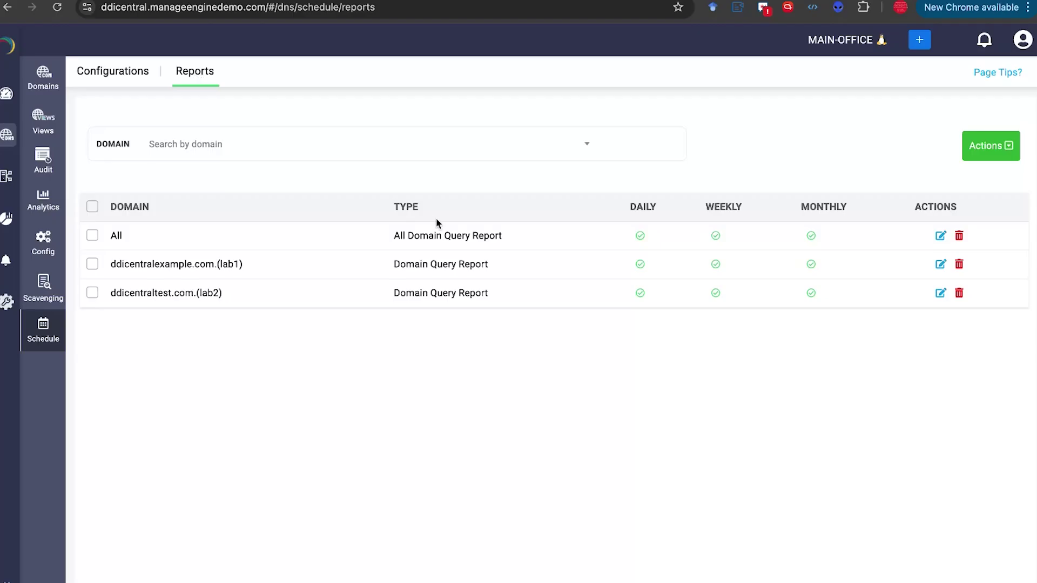
{"action": "left_click", "coordinate": [941, 235]}
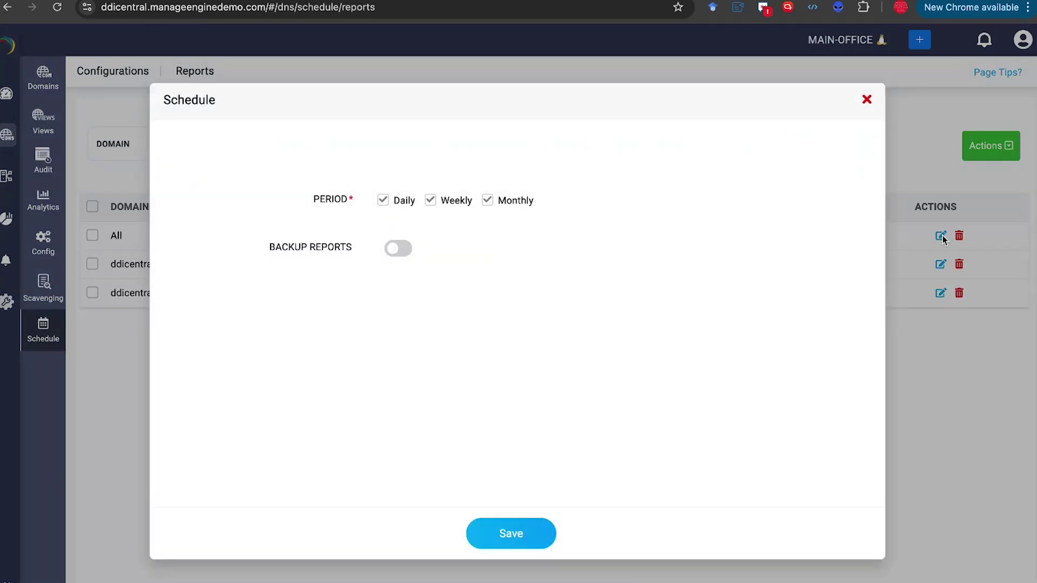
{"action": "left_click", "coordinate": [397, 249]}
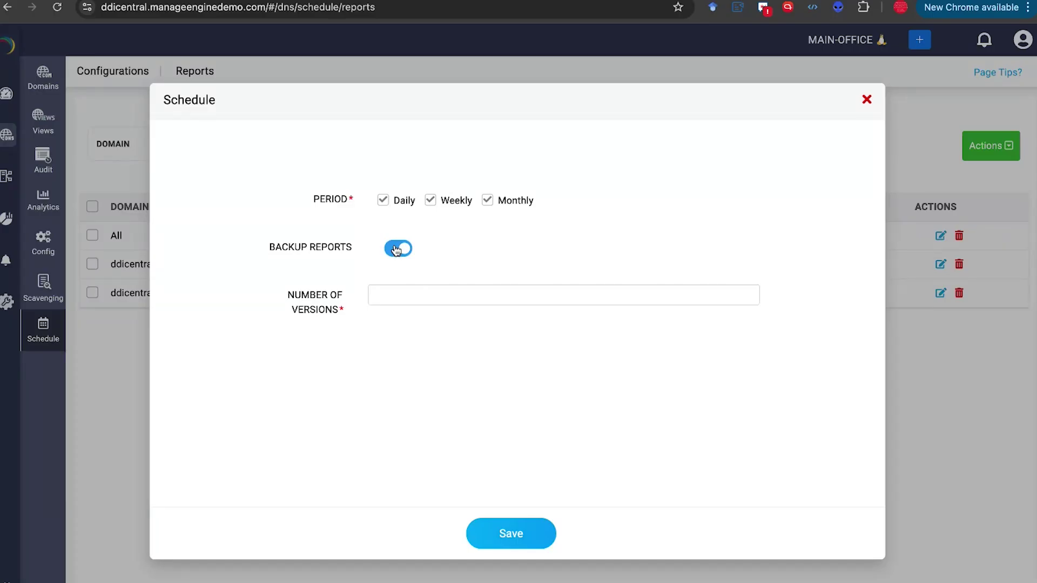
{"action": "left_click", "coordinate": [387, 299]}
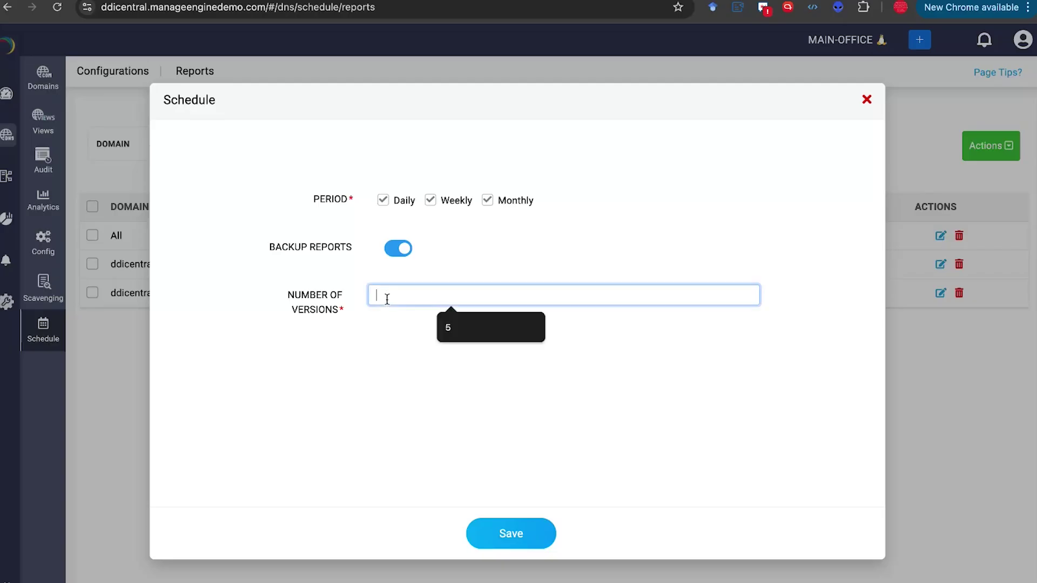
{"action": "type", "text": "5"}
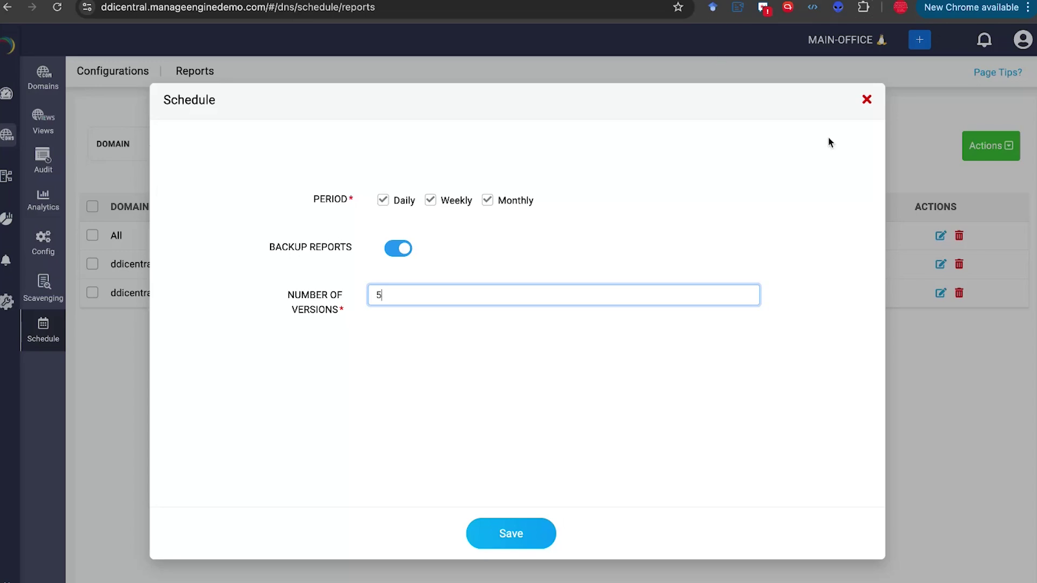
{"action": "left_click", "coordinate": [866, 100]}
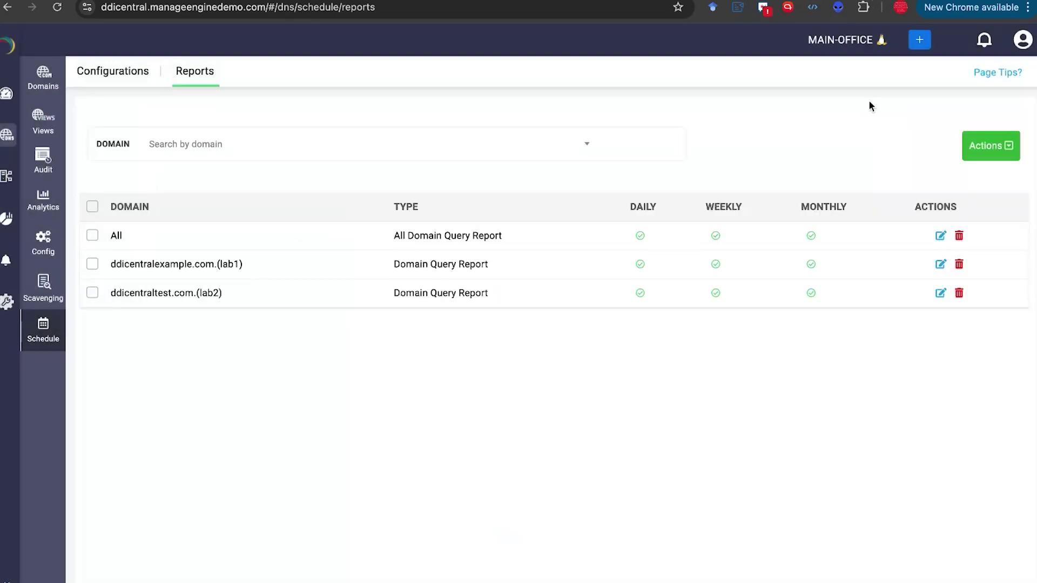
View the DHCP subnets, examine the fields and prefix choices for creating a subnet, and return to the subnet list.
{"action": "mouse_move", "coordinate": [33, 226]}
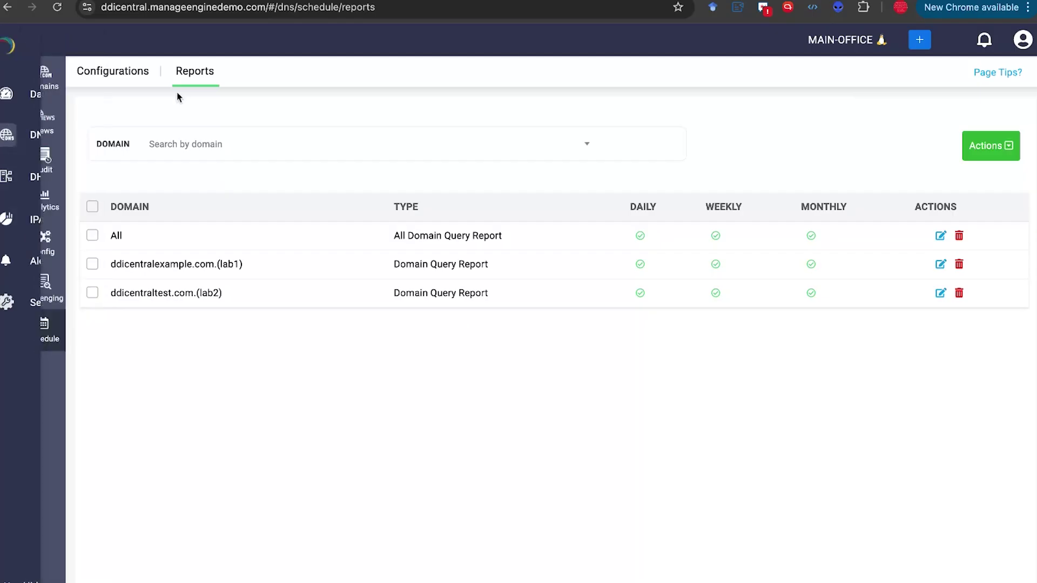
{"action": "left_click", "coordinate": [17, 185]}
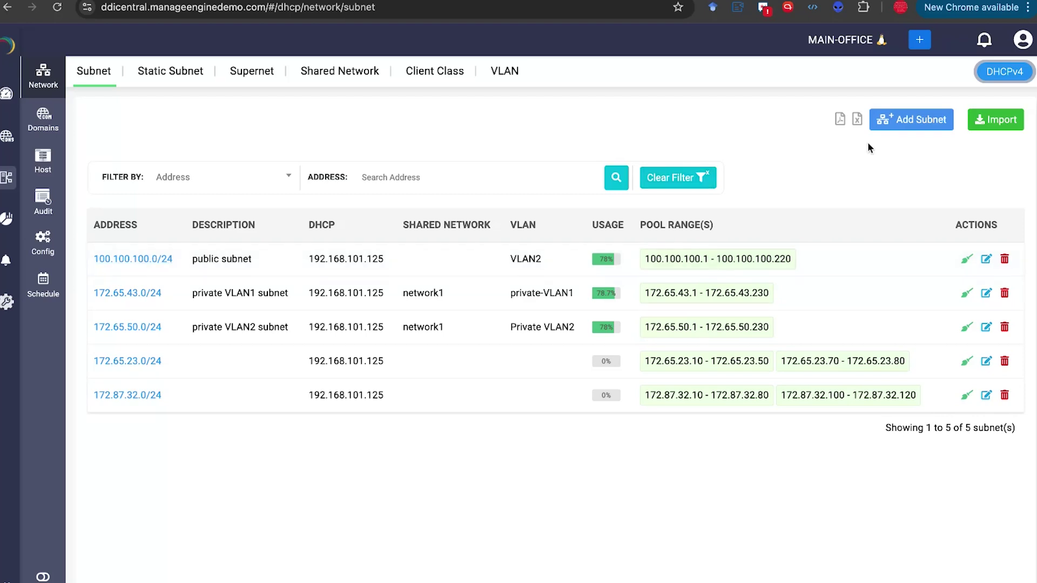
{"action": "left_click", "coordinate": [910, 120]}
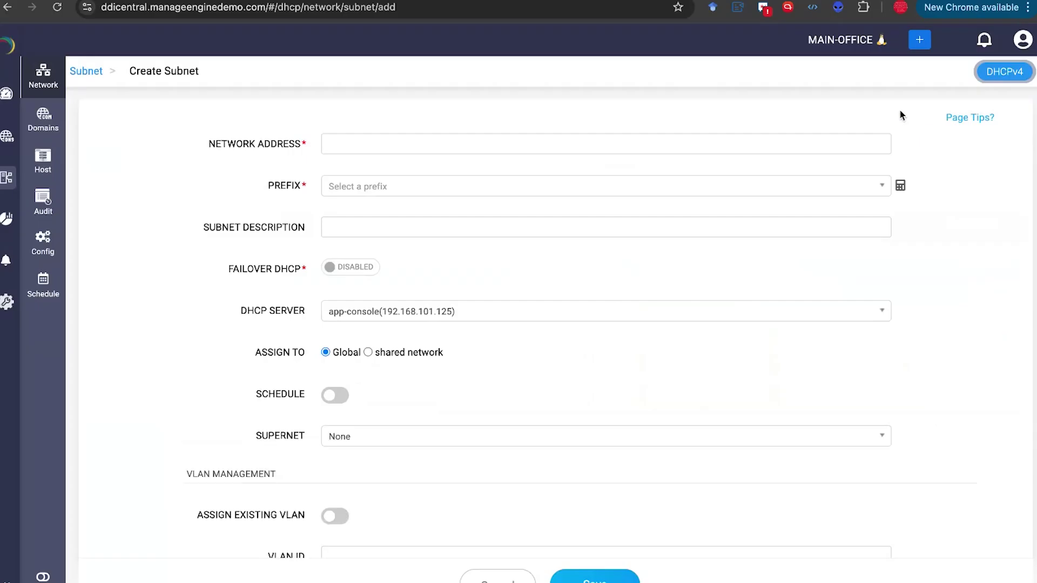
{"action": "left_click", "coordinate": [350, 151]}
{"action": "left_click", "coordinate": [350, 187]}
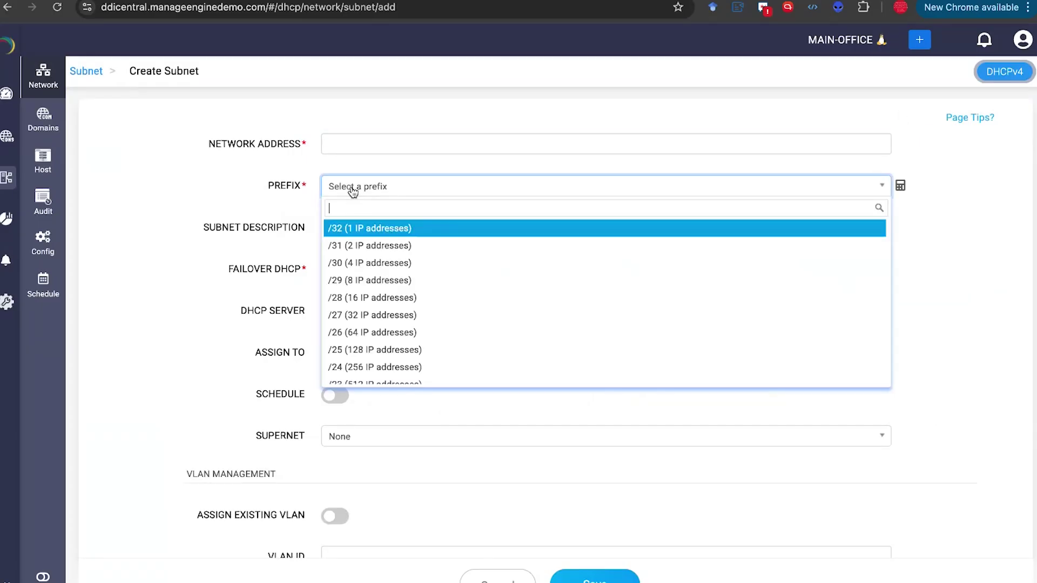
{"action": "left_click", "coordinate": [198, 231]}
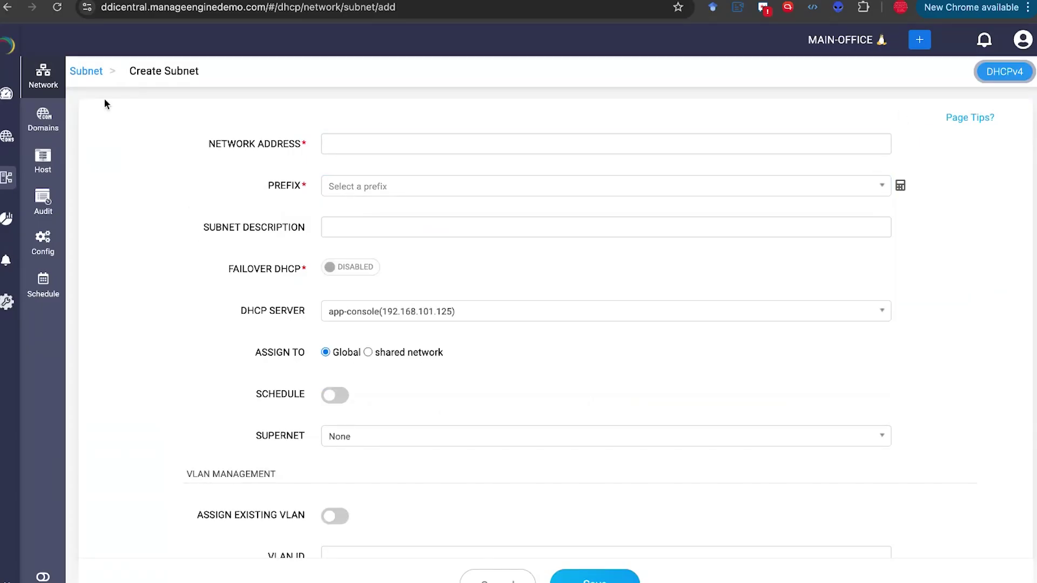
{"action": "left_click", "coordinate": [87, 71]}
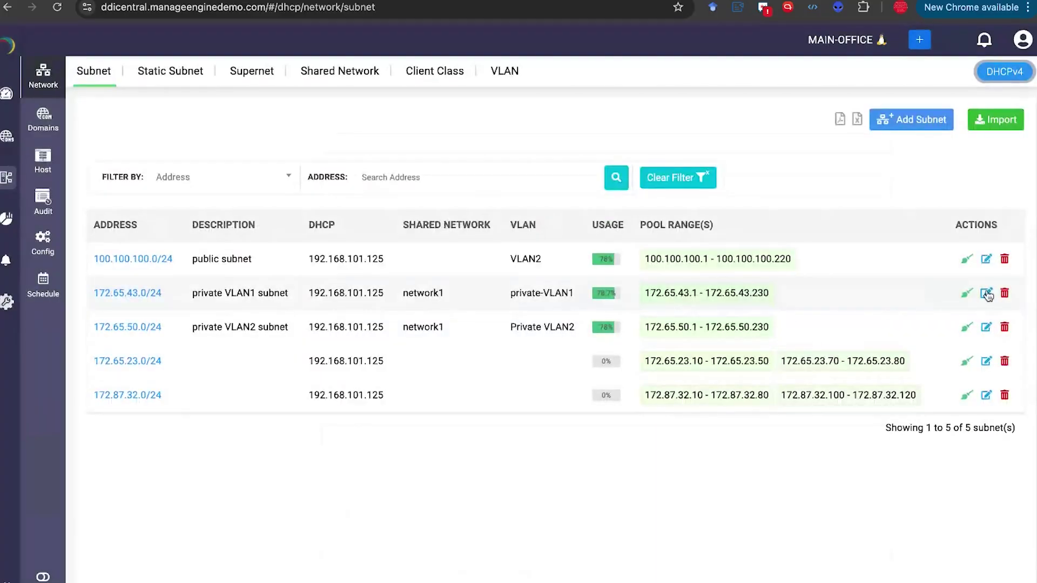
Open the 172.65.43.0/24 subnet for editing, enable failover DHCP and check the available primary failover servers.
{"action": "left_click", "coordinate": [986, 294]}
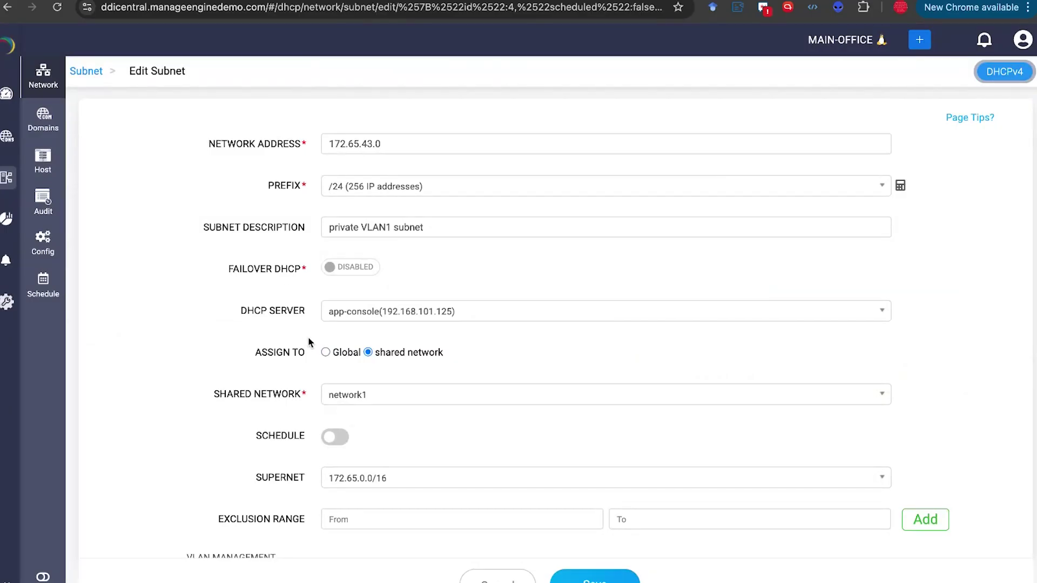
{"action": "left_click", "coordinate": [338, 272]}
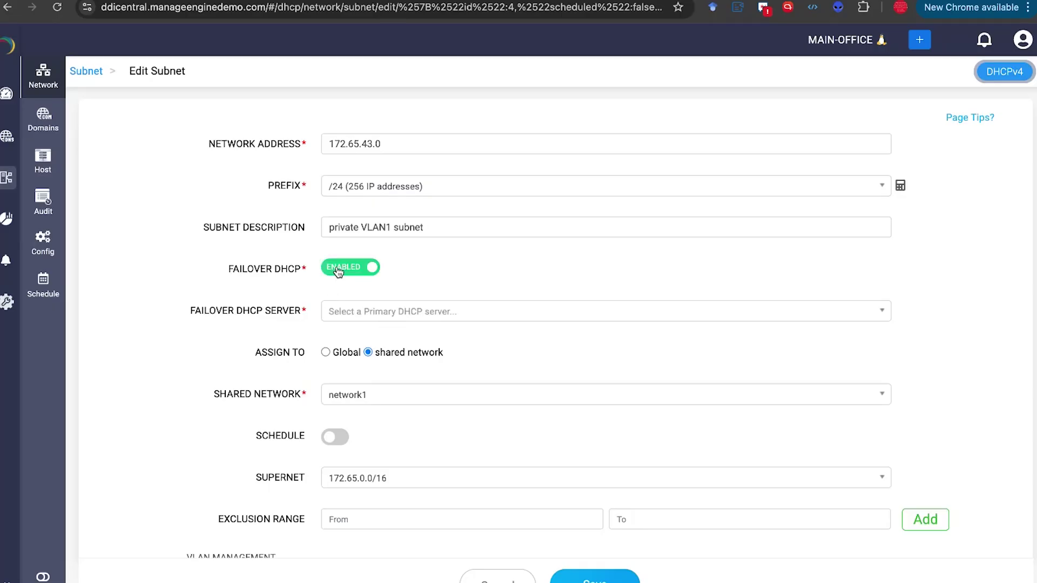
{"action": "left_click", "coordinate": [345, 316]}
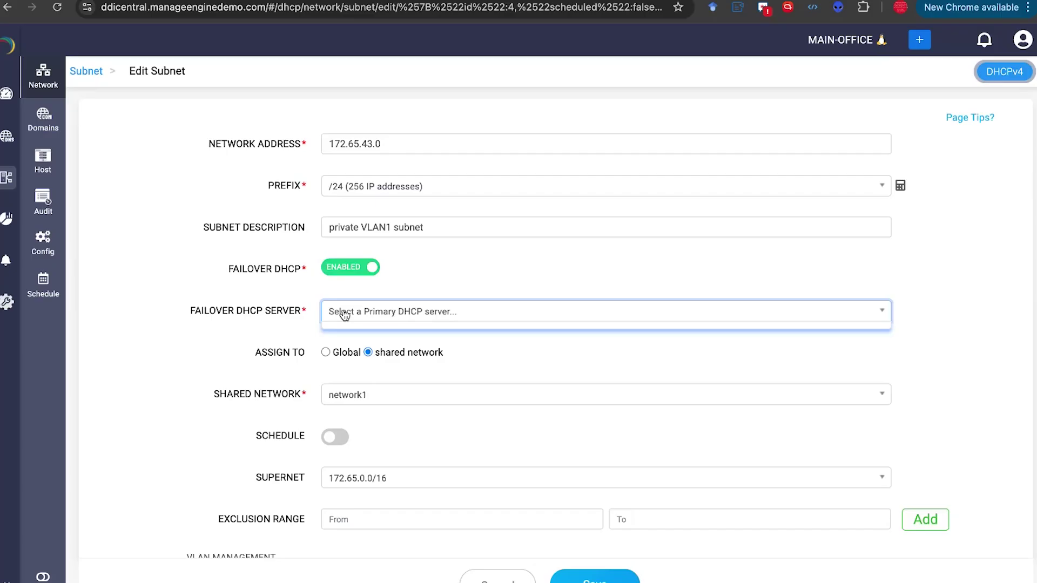
{"action": "left_click", "coordinate": [272, 327]}
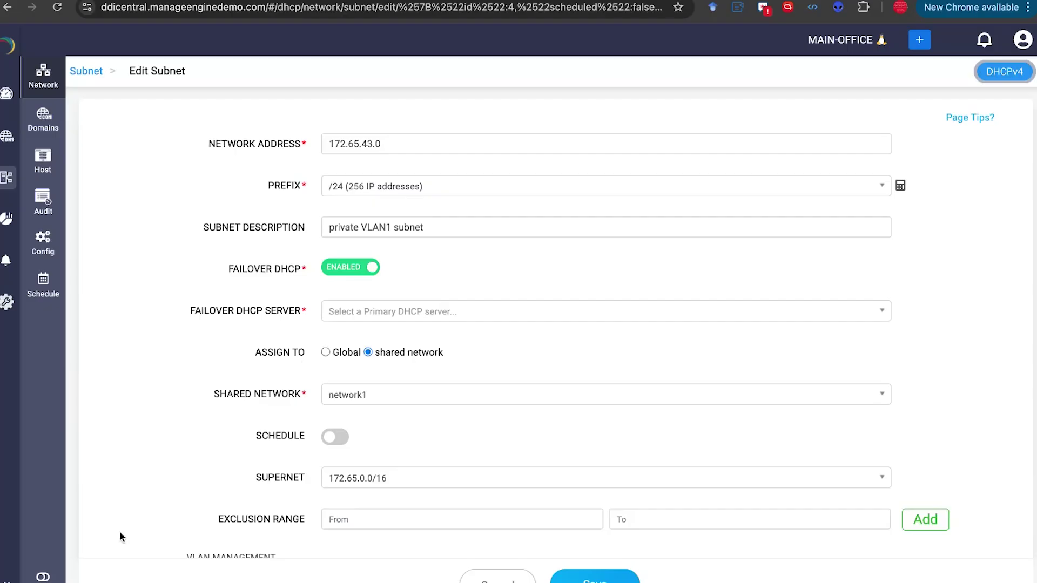
Show the network tree view and expand the shared network network1 to see its subnets.
{"action": "left_click", "coordinate": [43, 576]}
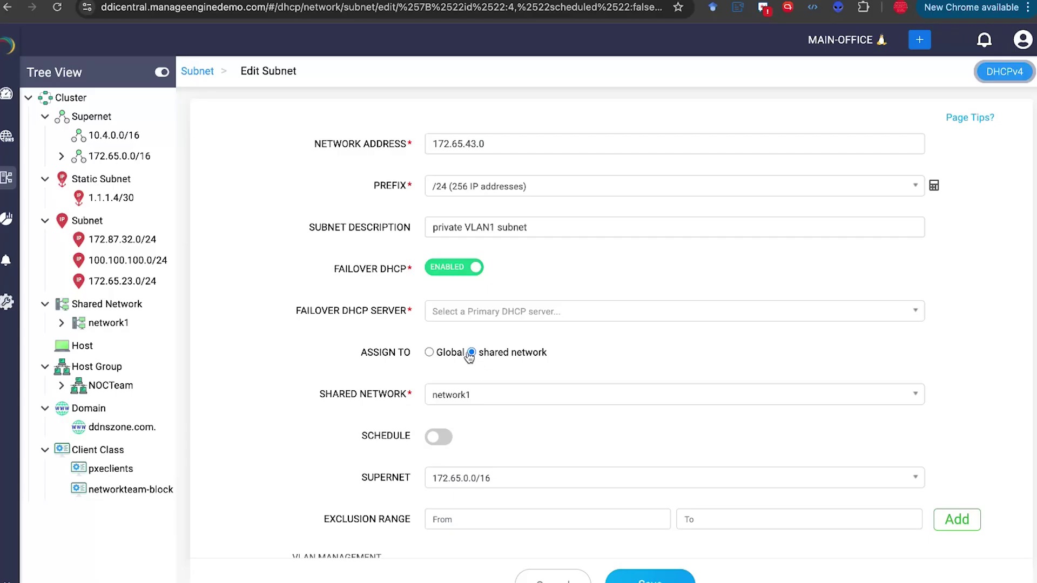
{"action": "left_click", "coordinate": [61, 323]}
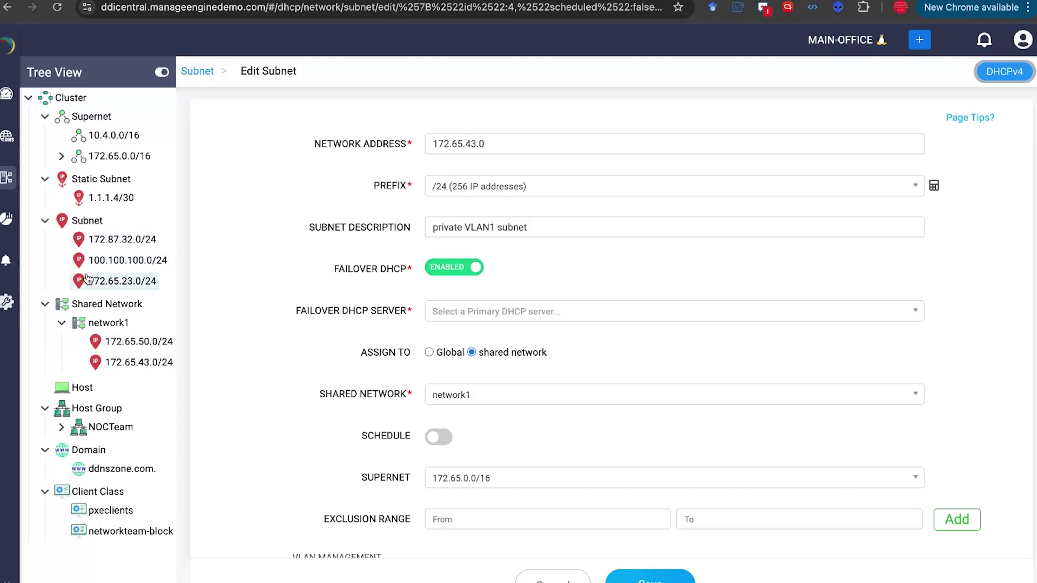
Assign the subnet to Global instead of a shared network and enable scheduling for it.
{"action": "scroll", "coordinate": [326, 308], "scroll_direction": "down", "scroll_amount": 4}
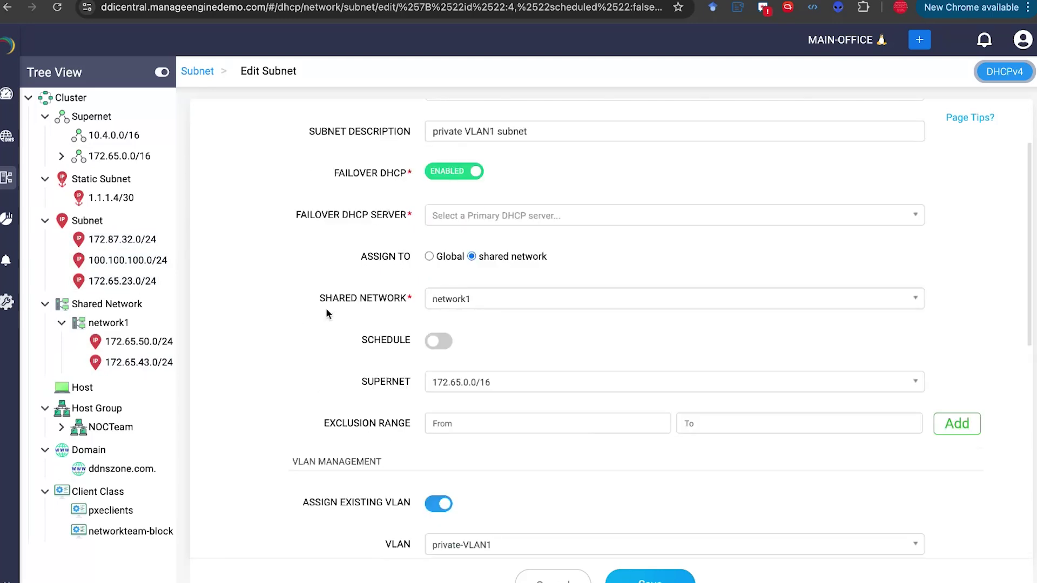
{"action": "left_click", "coordinate": [428, 234]}
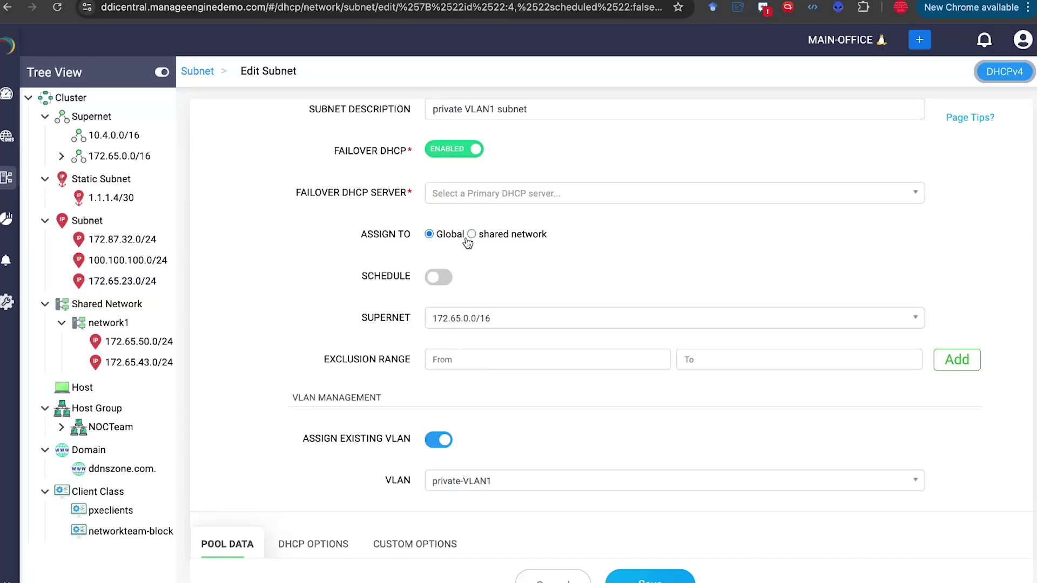
{"action": "left_click", "coordinate": [439, 277]}
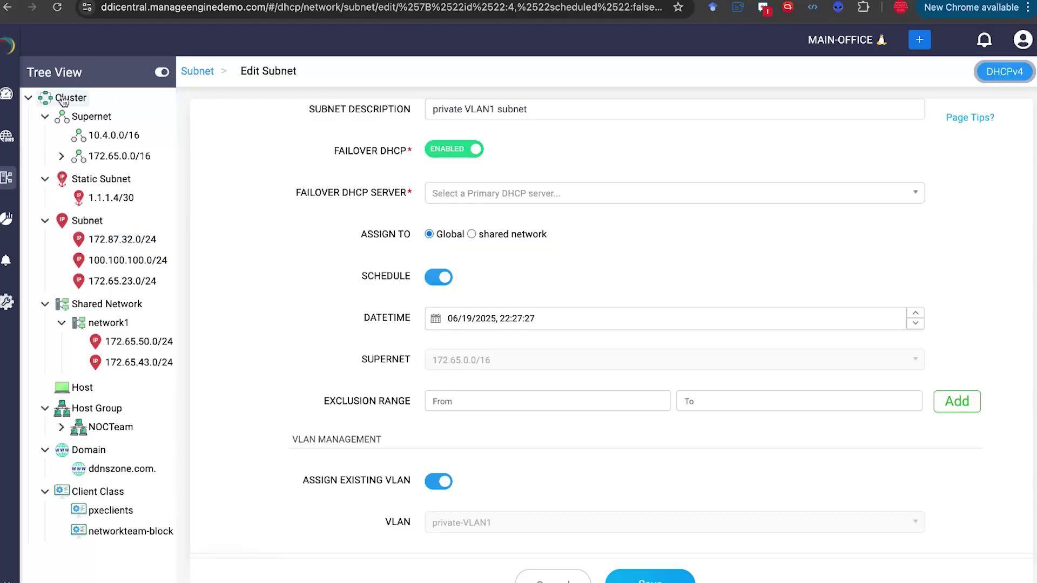
Expand supernet 172.65.0.0/16 in the tree view, and review the subnet's VLAN and pool data before hiding the tree.
{"action": "left_click", "coordinate": [61, 157]}
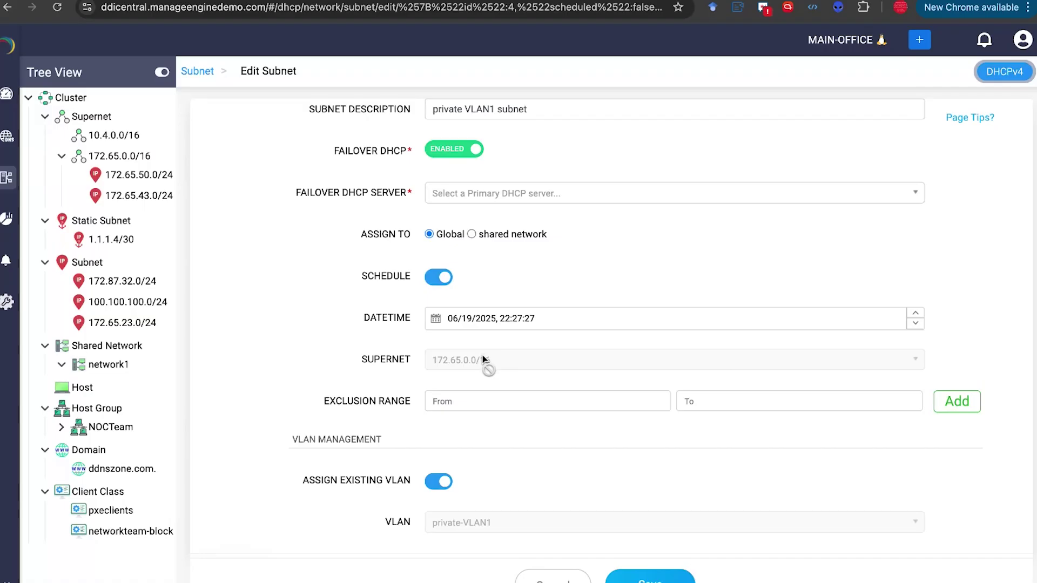
{"action": "scroll", "coordinate": [387, 351], "scroll_direction": "down", "scroll_amount": 3}
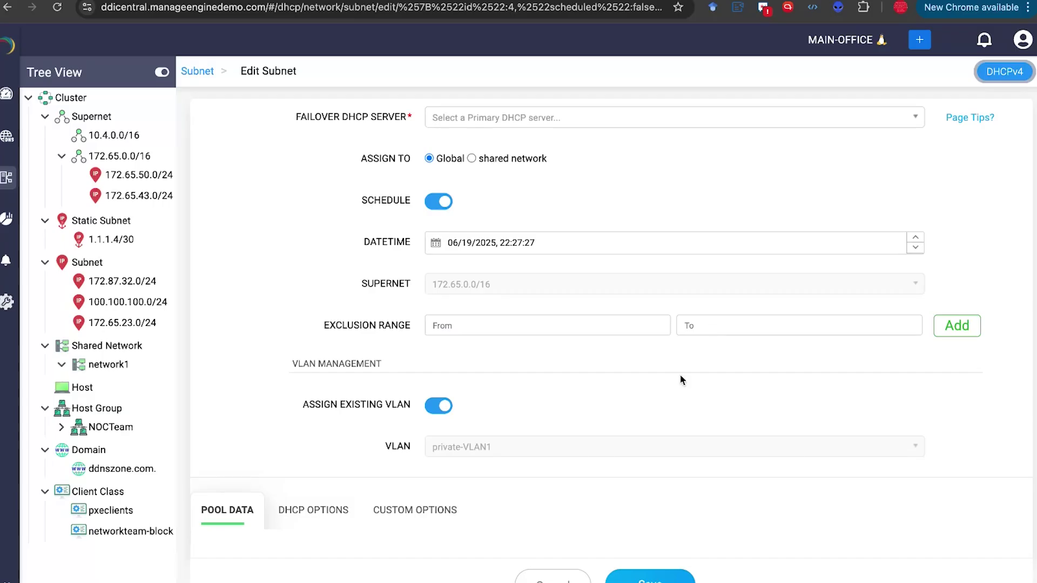
{"action": "scroll", "coordinate": [680, 379], "scroll_direction": "down", "scroll_amount": 3}
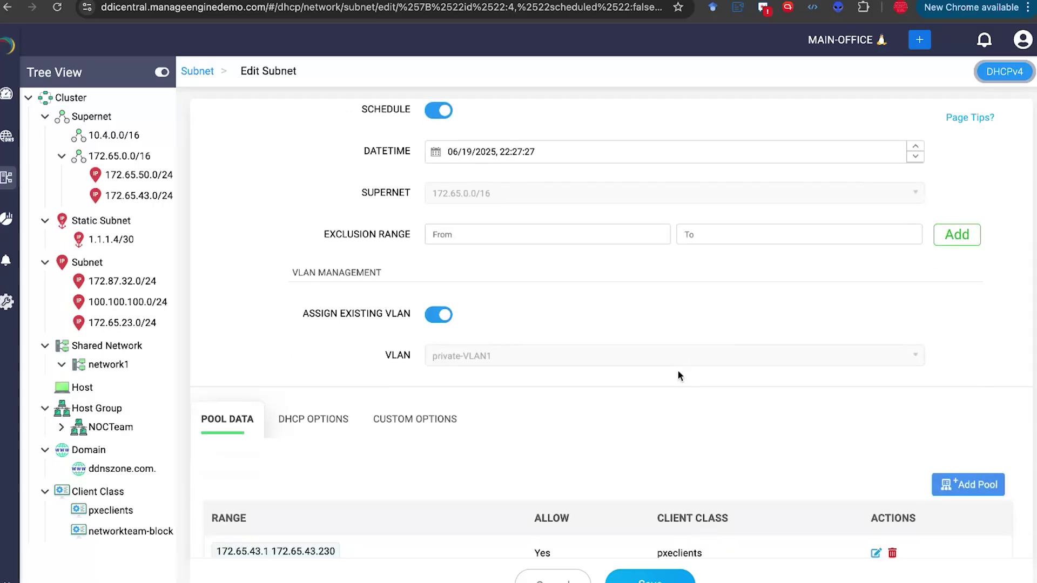
{"action": "scroll", "coordinate": [487, 332], "scroll_direction": "down", "scroll_amount": 1}
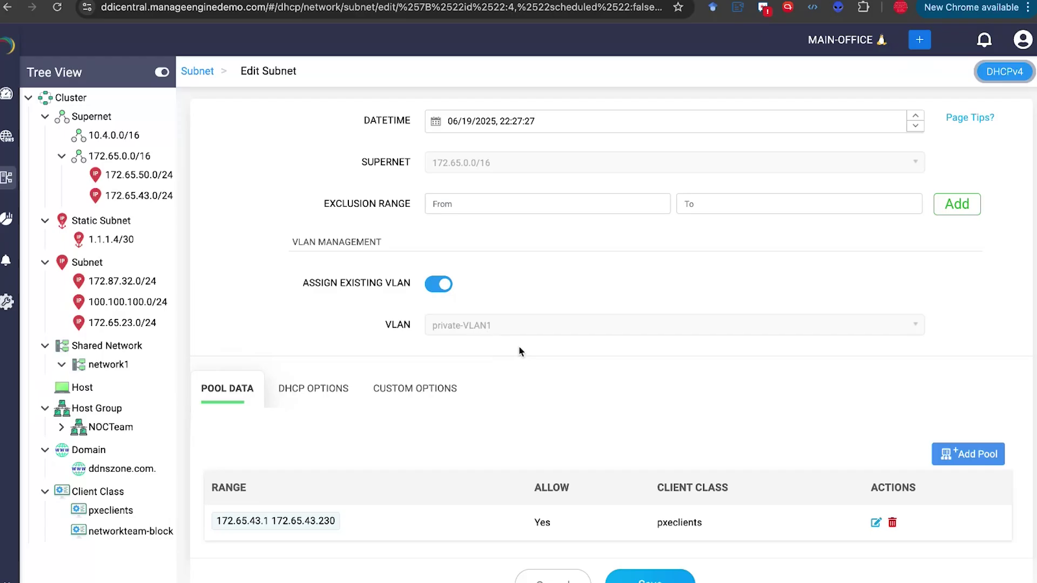
{"action": "scroll", "coordinate": [551, 482], "scroll_direction": "down", "scroll_amount": 3}
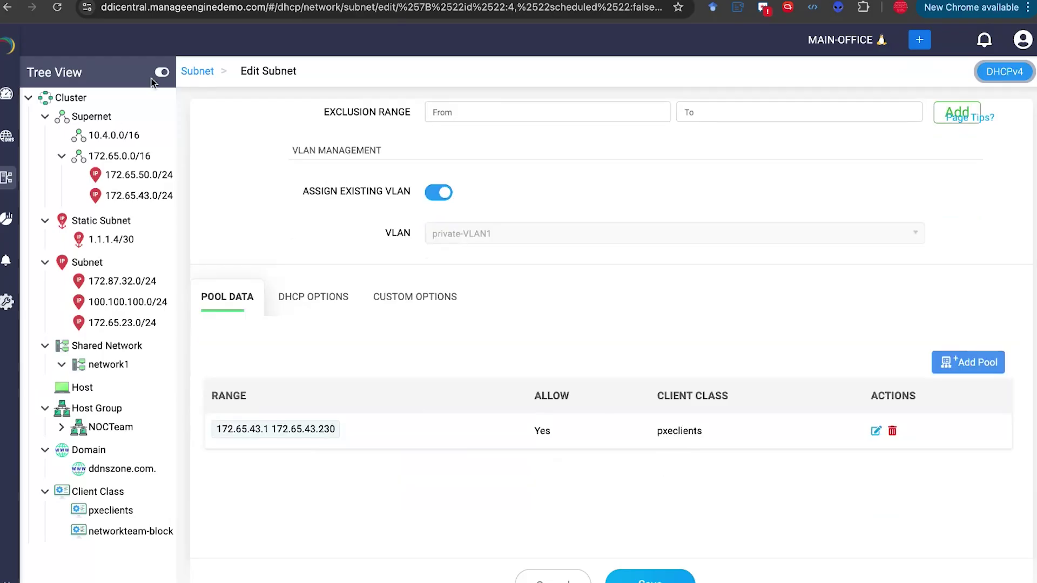
{"action": "left_click", "coordinate": [161, 73]}
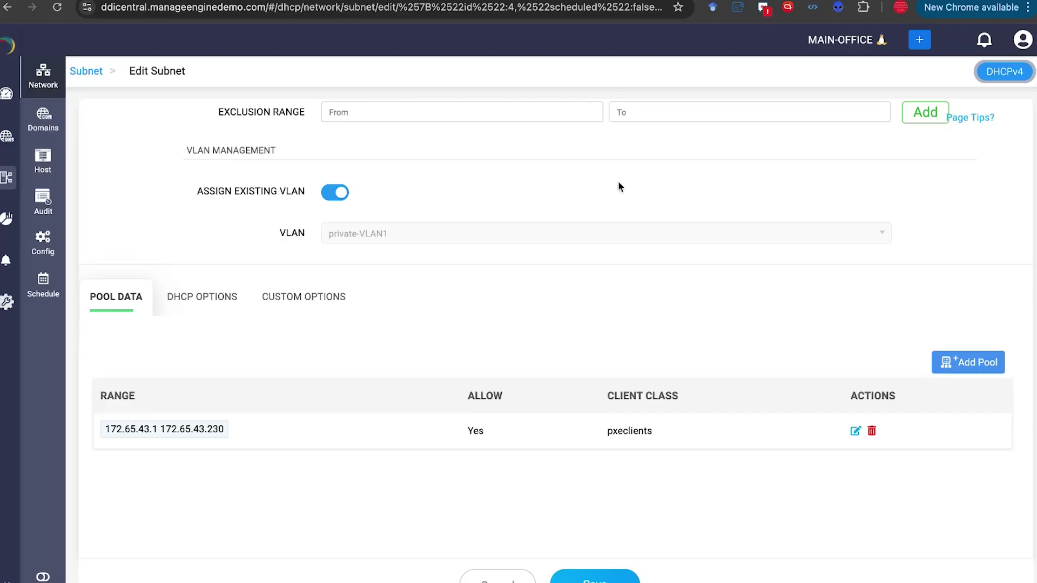
Look at the fields for adding a pool, and examine the existing pool's range, client class and DHCP options.
{"action": "left_click", "coordinate": [961, 367]}
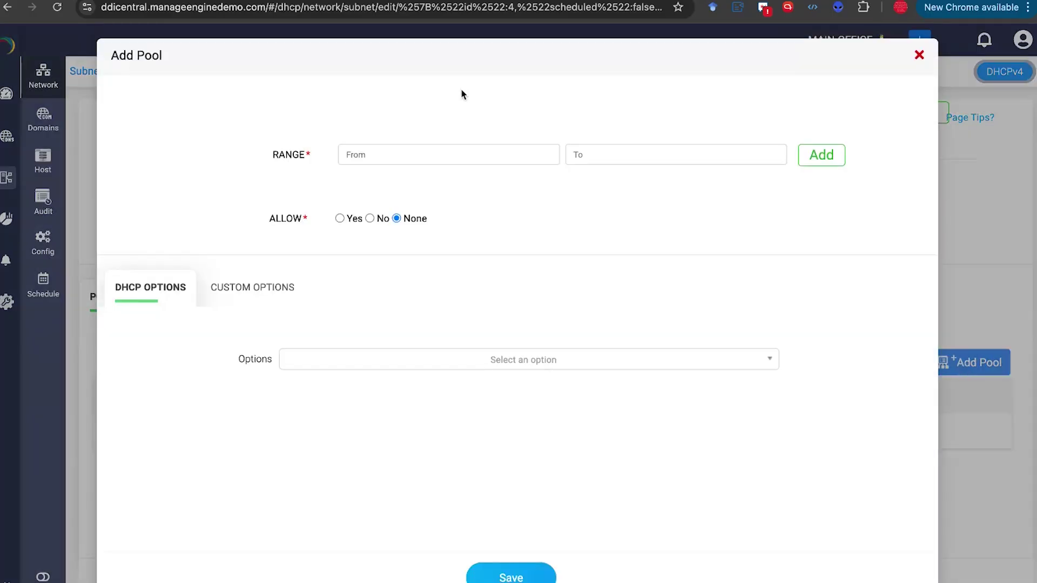
{"action": "left_click", "coordinate": [919, 55]}
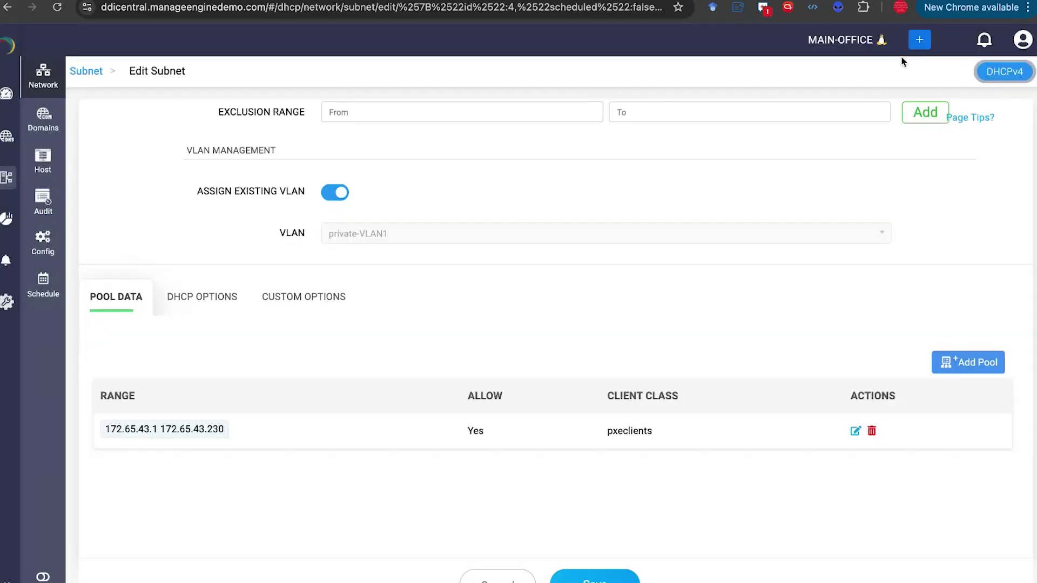
{"action": "left_click", "coordinate": [855, 431]}
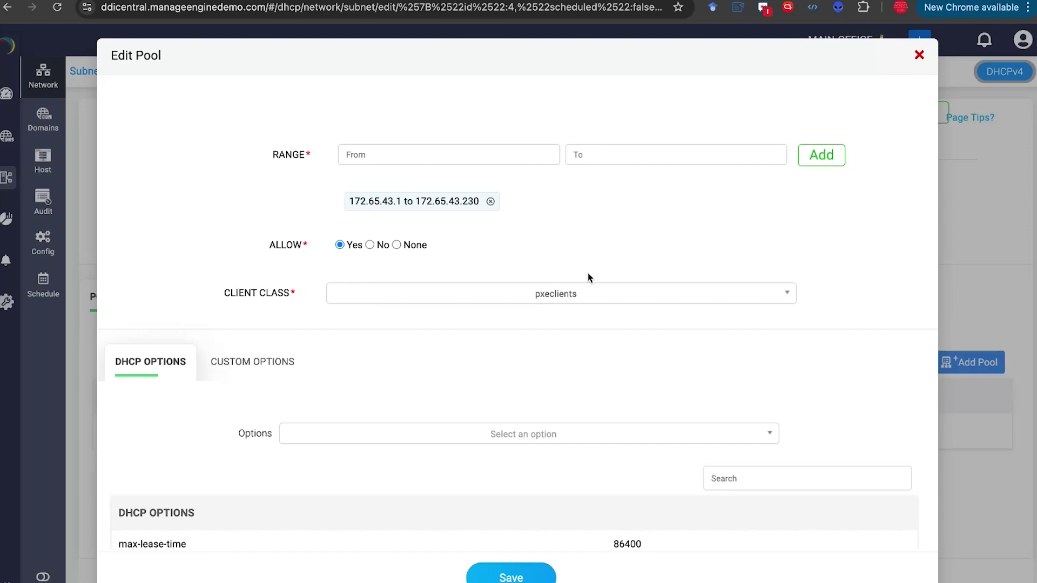
{"action": "scroll", "coordinate": [649, 319], "scroll_direction": "down", "scroll_amount": 3}
{"action": "scroll", "coordinate": [649, 319], "scroll_direction": "down", "scroll_amount": 2}
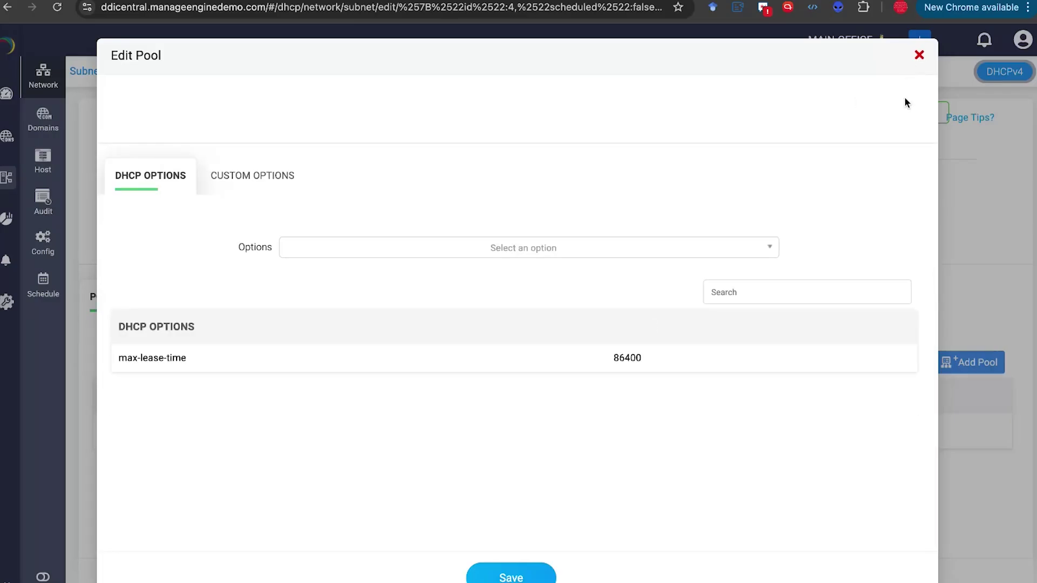
{"action": "scroll", "coordinate": [827, 260], "scroll_direction": "up", "scroll_amount": 3}
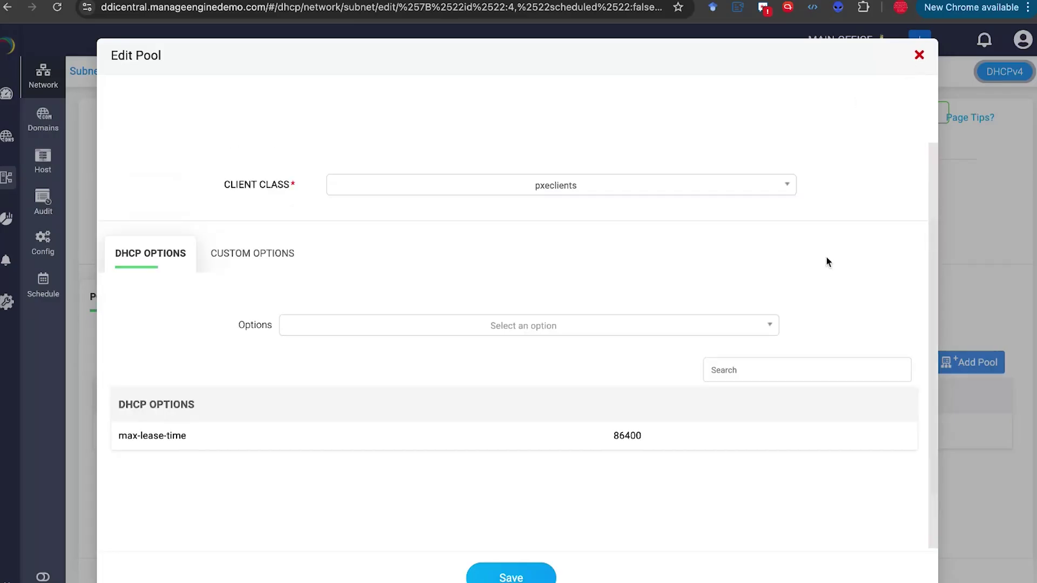
{"action": "scroll", "coordinate": [828, 262], "scroll_direction": "up", "scroll_amount": 2}
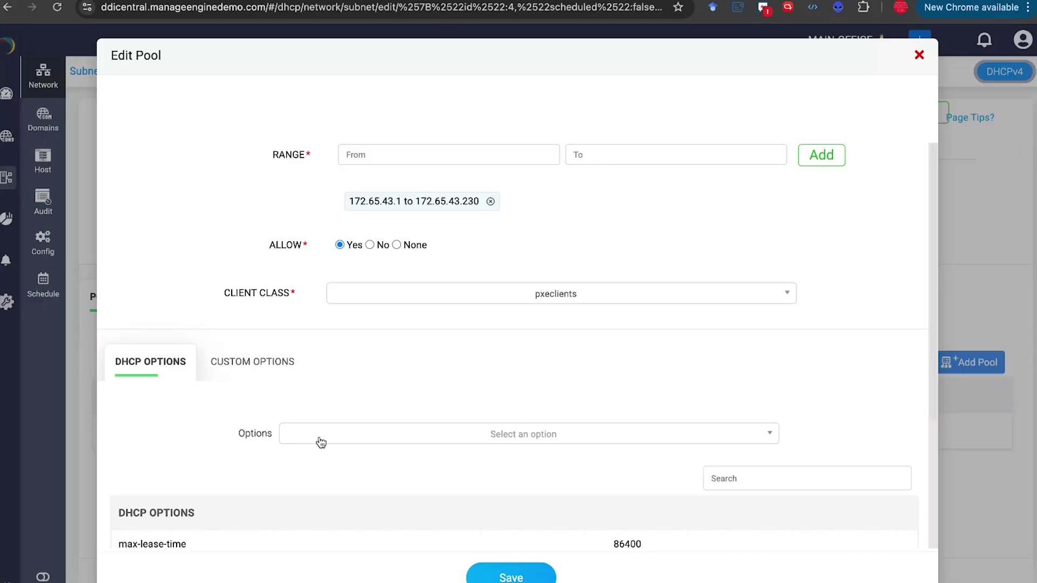
{"action": "scroll", "coordinate": [318, 439], "scroll_direction": "down", "scroll_amount": 3}
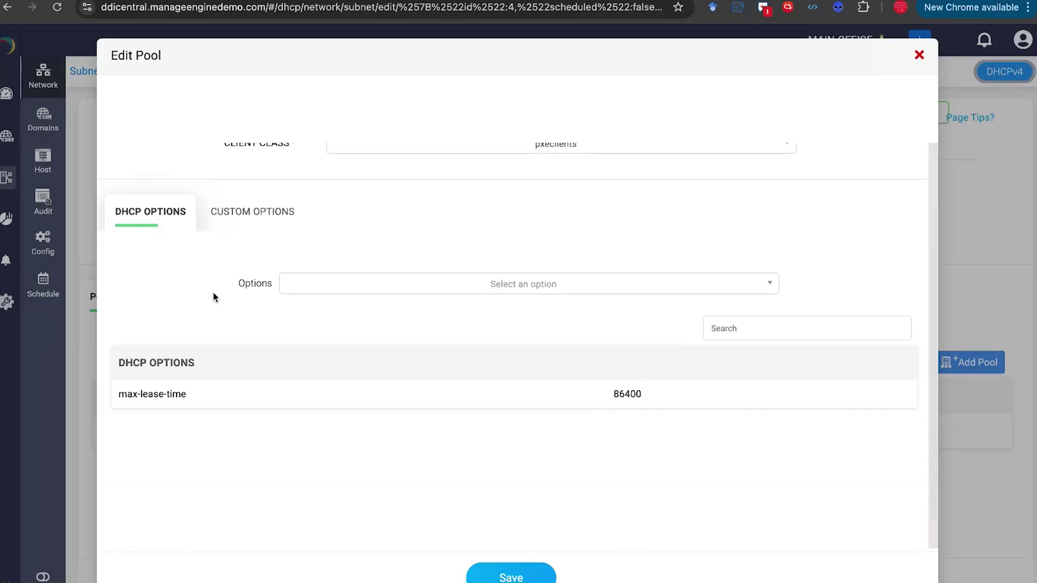
Try selecting the mtftp-cport custom option for the existing pool, and close the pool editor without saving.
{"action": "left_click", "coordinate": [233, 223]}
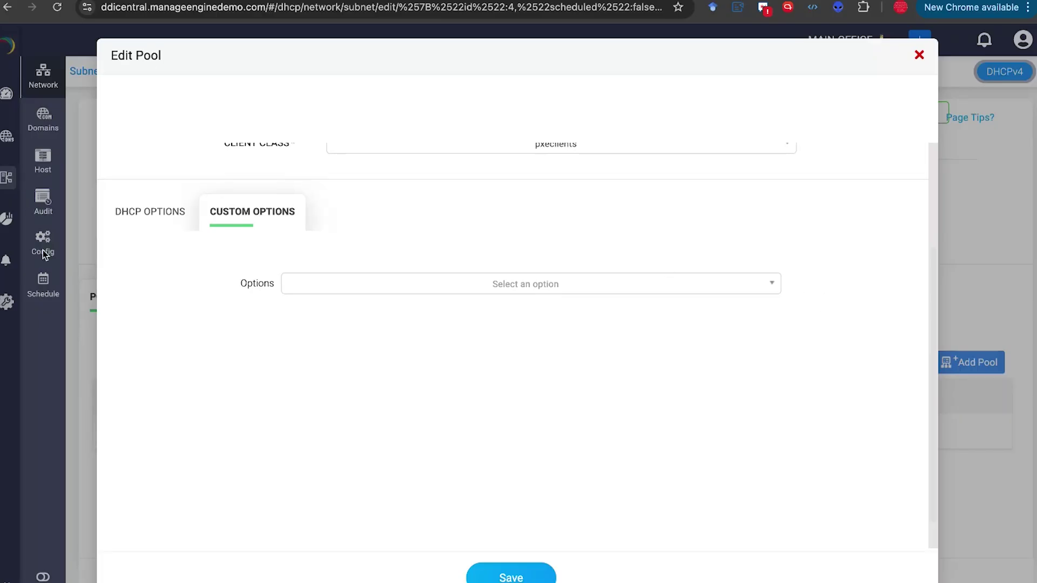
{"action": "left_click", "coordinate": [319, 286]}
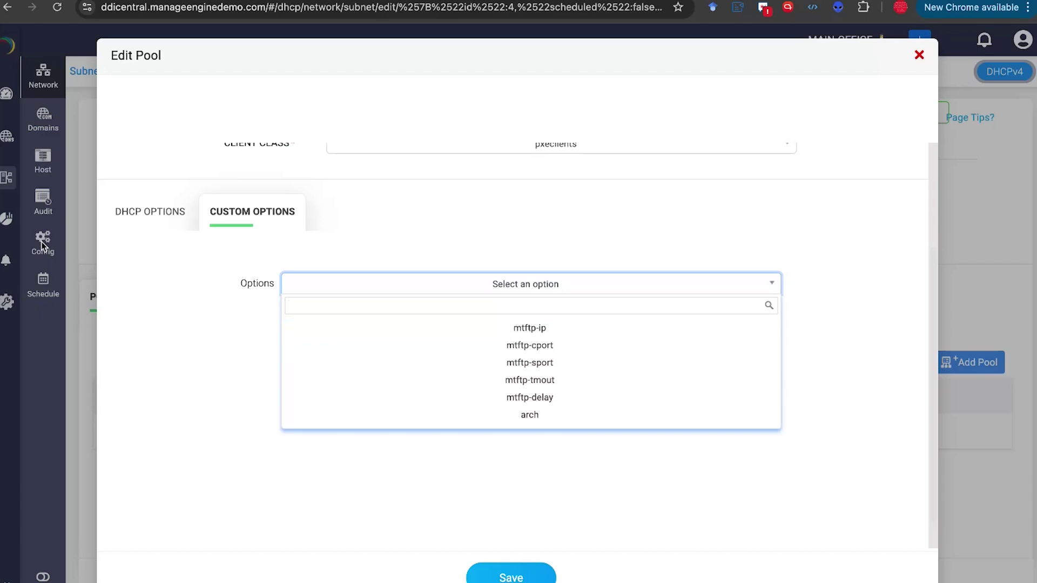
{"action": "left_click", "coordinate": [381, 352]}
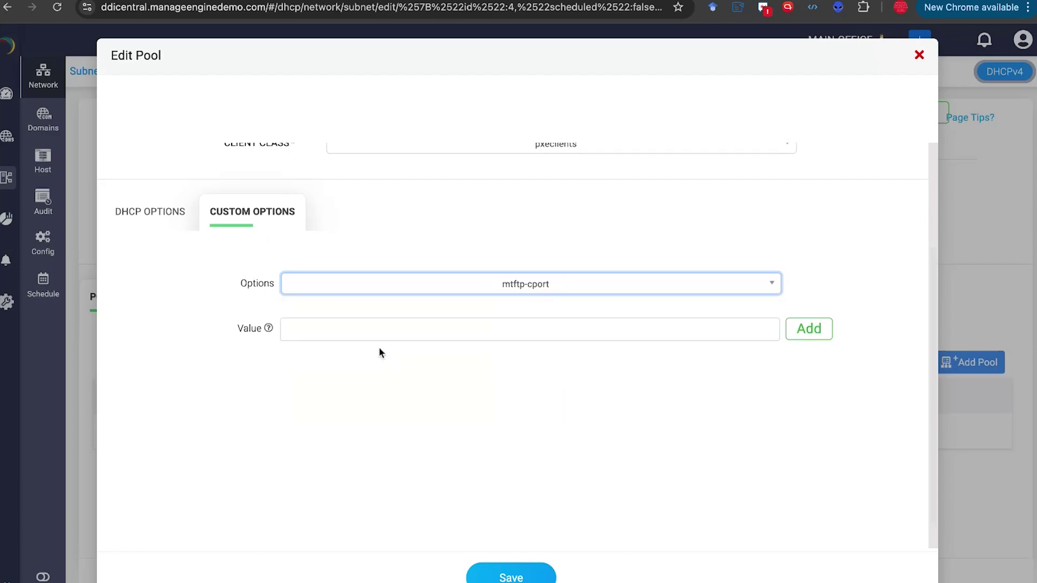
{"action": "left_click", "coordinate": [346, 334]}
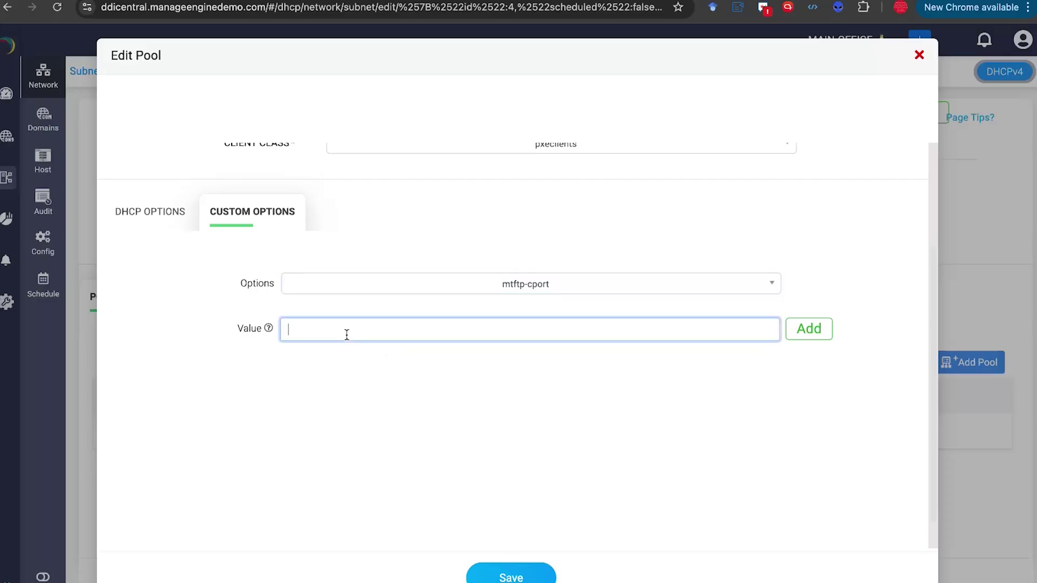
{"action": "left_click", "coordinate": [919, 54]}
Review the subnet's settings and pool data, and view its DHCP and custom options.
{"action": "scroll", "coordinate": [627, 297], "scroll_direction": "up", "scroll_amount": 6}
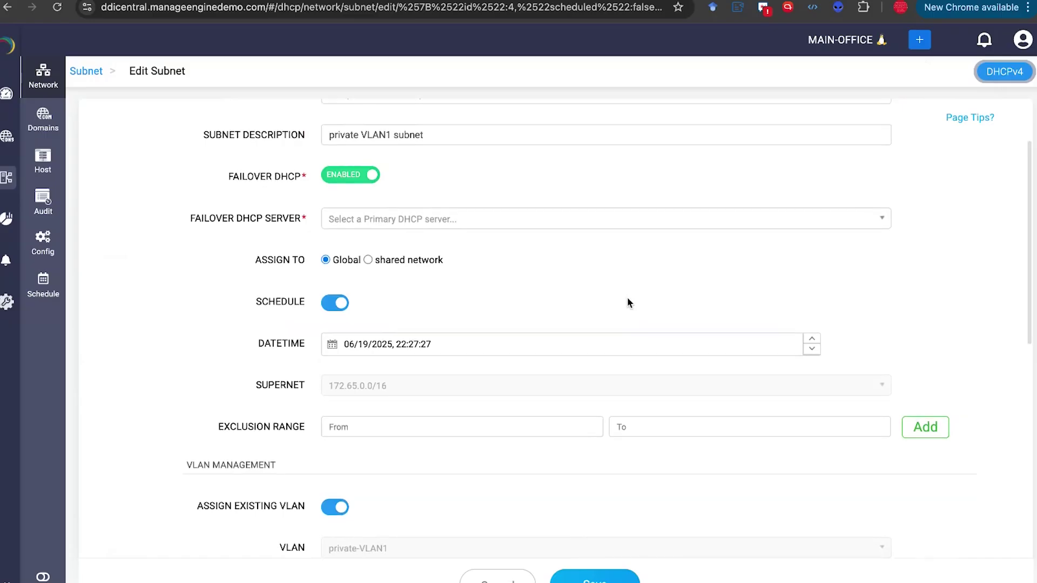
{"action": "scroll", "coordinate": [627, 297], "scroll_direction": "down", "scroll_amount": 8}
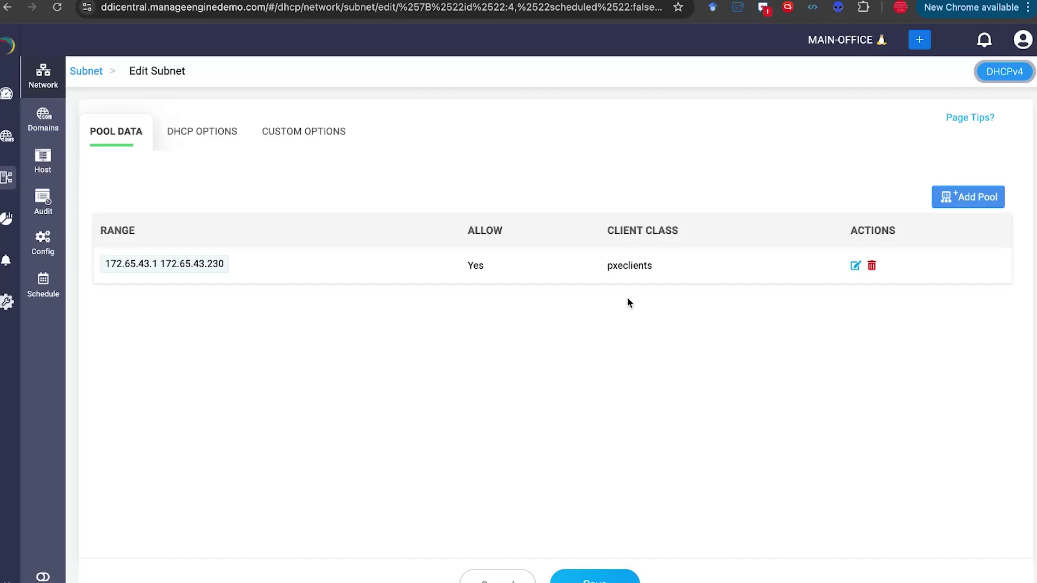
{"action": "left_click", "coordinate": [204, 139]}
{"action": "left_click", "coordinate": [318, 140]}
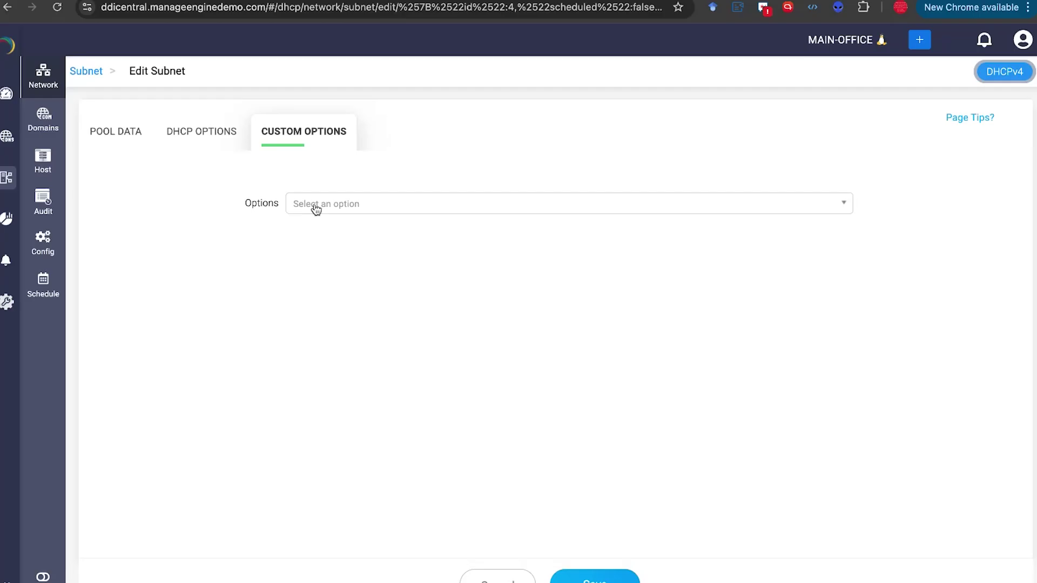
Try the subnet's ddns-update-style DHCP option with the value interim.
{"action": "left_click", "coordinate": [199, 140]}
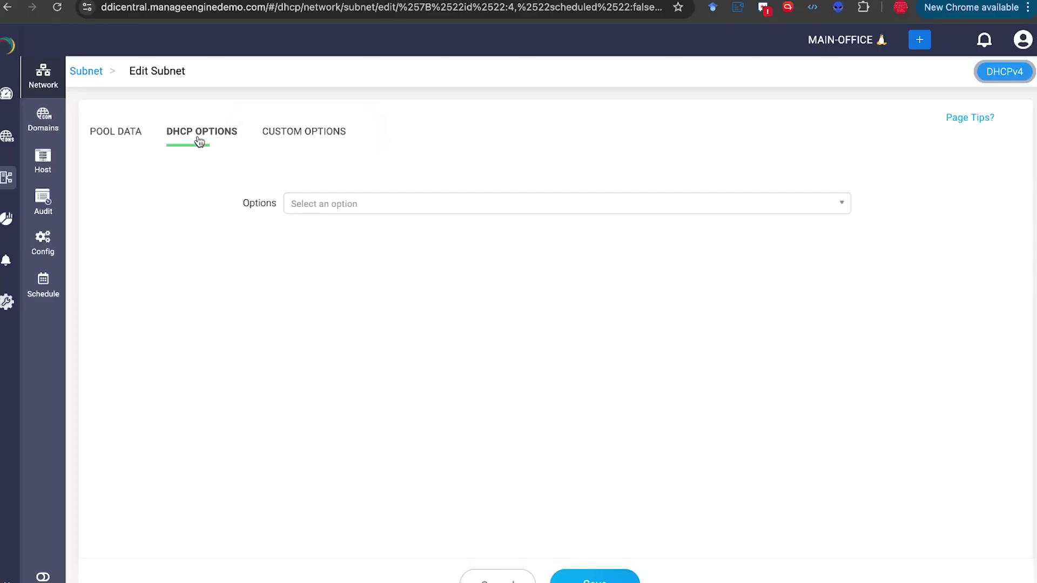
{"action": "left_click", "coordinate": [299, 205]}
{"action": "type", "text": "ddn"}
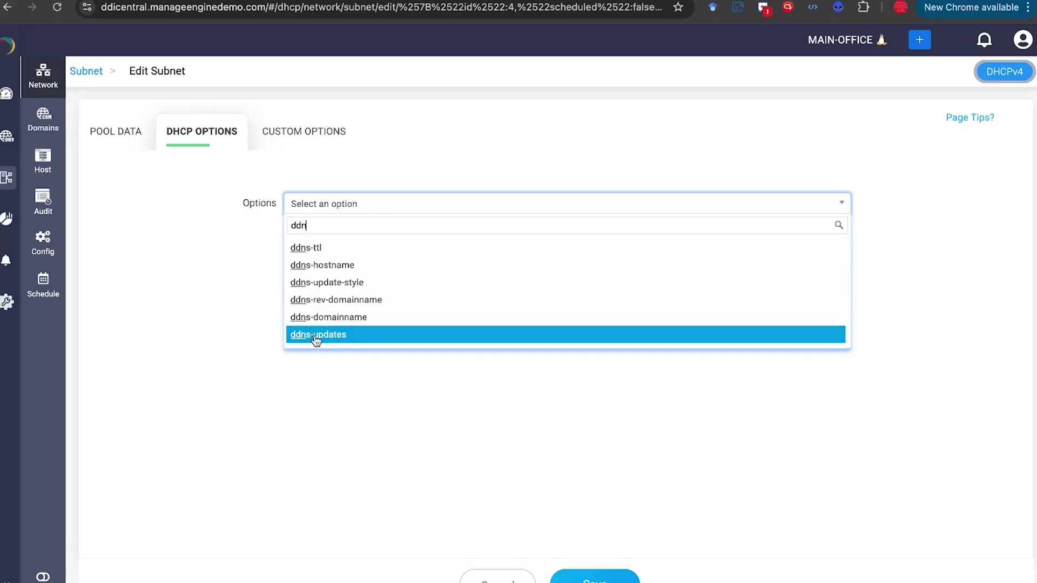
{"action": "left_click", "coordinate": [310, 283]}
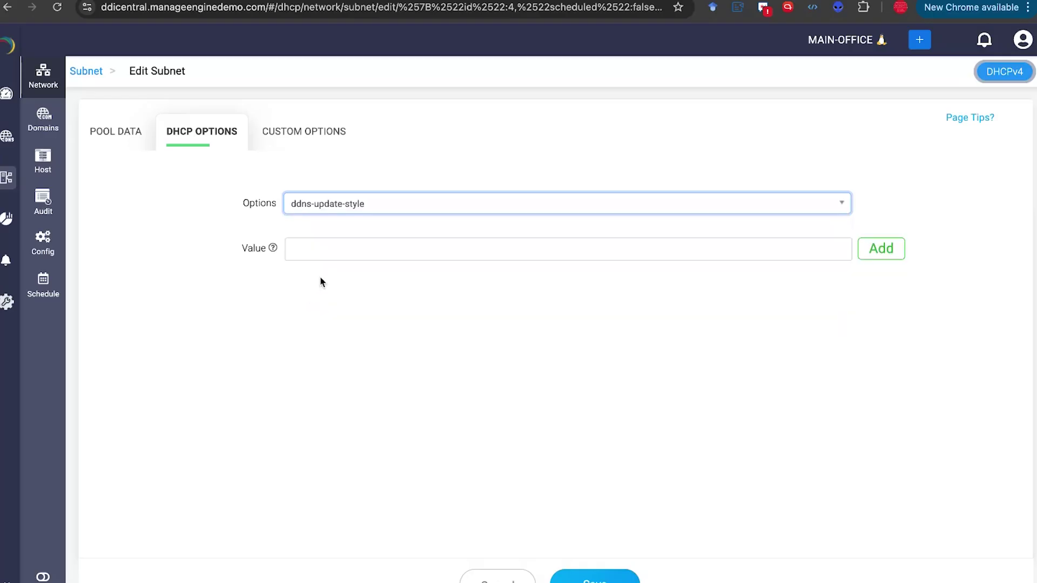
{"action": "left_click", "coordinate": [328, 250]}
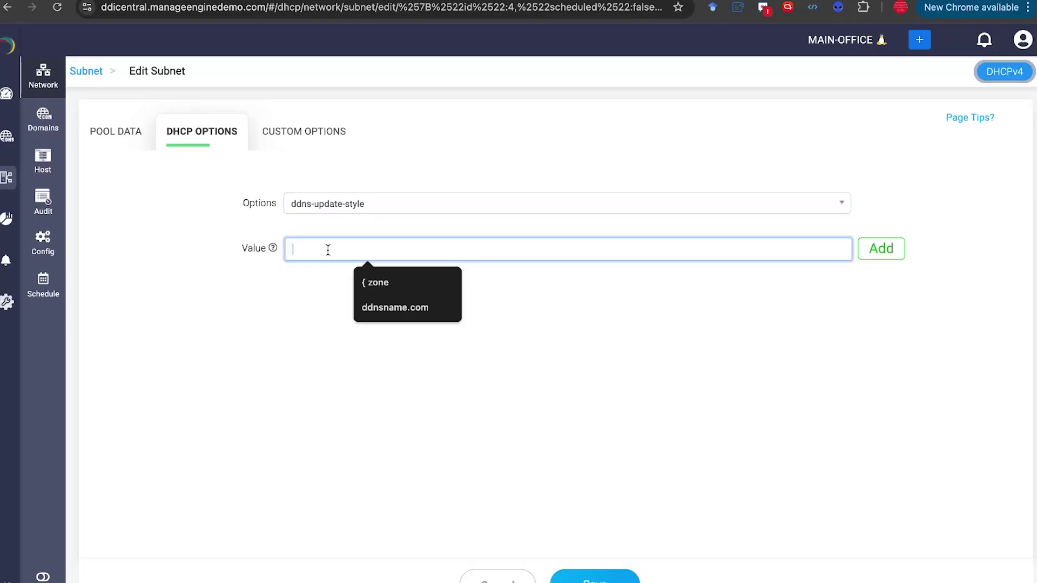
{"action": "type", "text": "inter"}
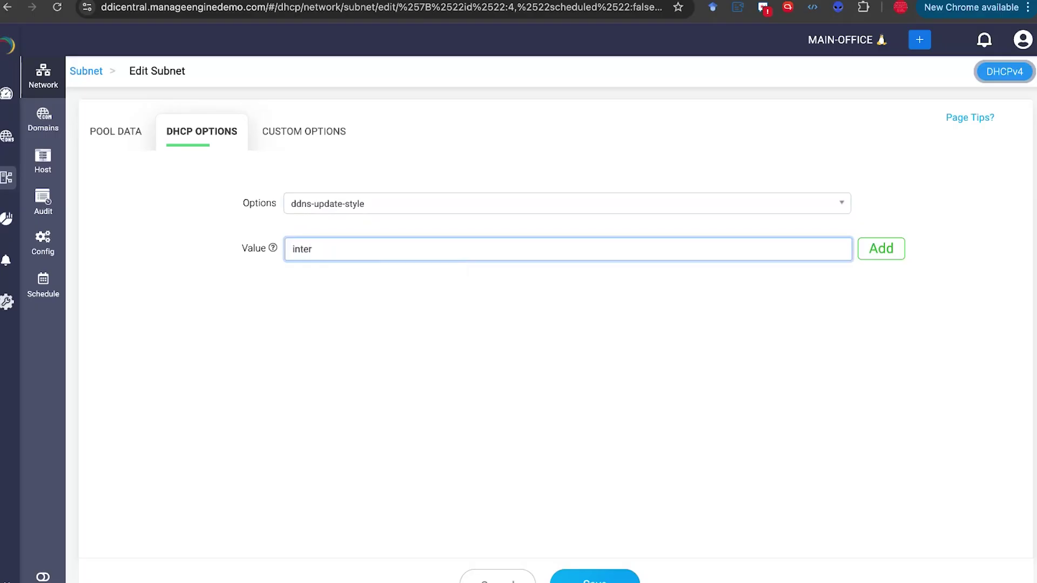
{"action": "type", "text": "im"}
Switch the subnet's DHCP option to ddns-domainname and clear the entered value.
{"action": "left_click", "coordinate": [306, 206]}
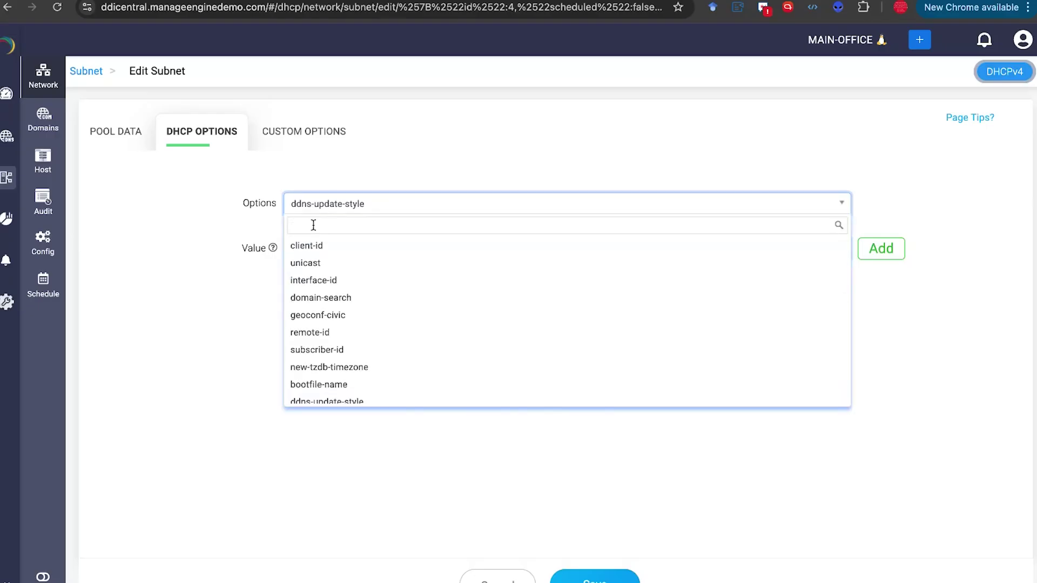
{"action": "type", "text": "ddns"}
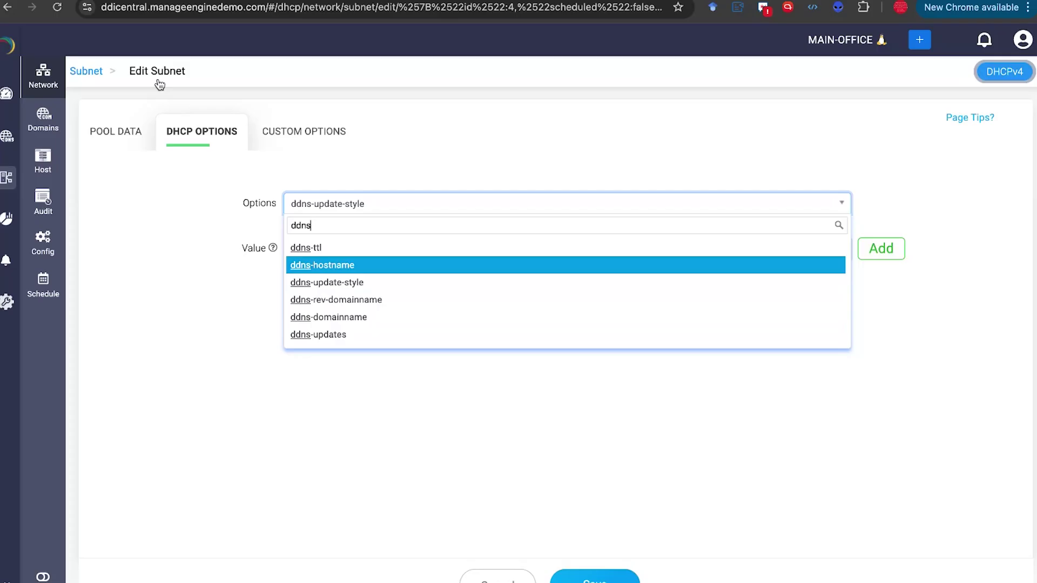
{"action": "left_click", "coordinate": [287, 319]}
{"action": "left_click", "coordinate": [336, 248]}
{"action": "key", "text": "BackSpace"}
{"action": "key", "text": "BackSpace"}
{"action": "key", "text": "BackSpace"}
{"action": "key", "text": "BackSpace"}
{"action": "key", "text": "BackSpace"}
{"action": "key", "text": "BackSpace"}
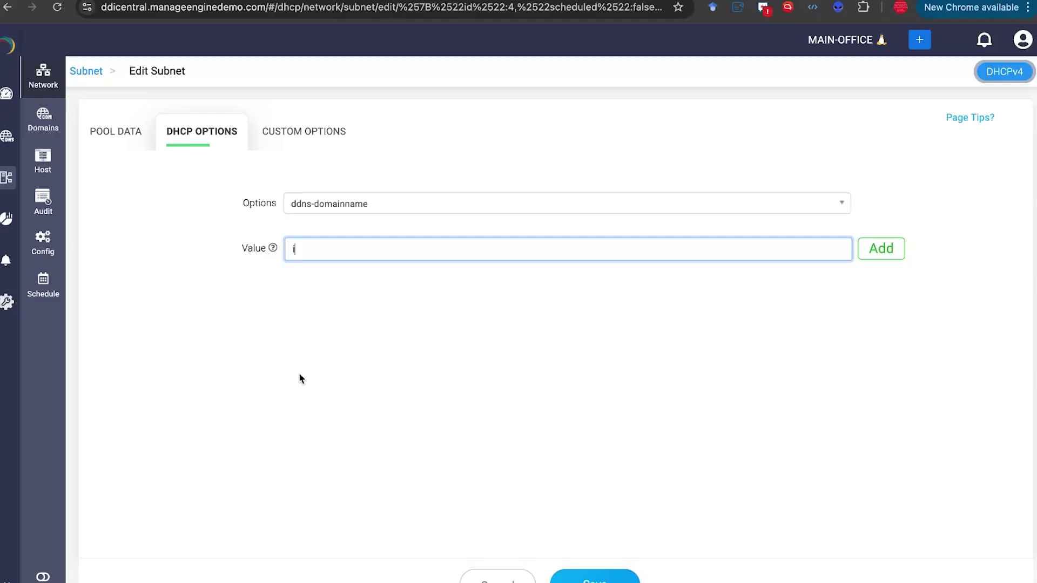
{"action": "key", "text": "BackSpace"}
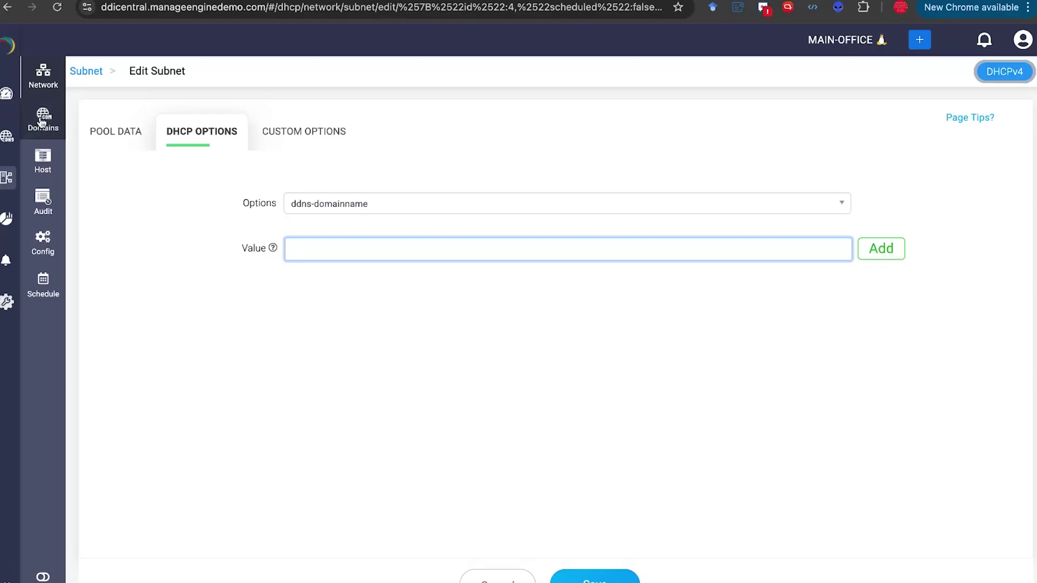
Open the pxeclients client class for editing and review the pool ranges available for assignment.
{"action": "left_click", "coordinate": [42, 75]}
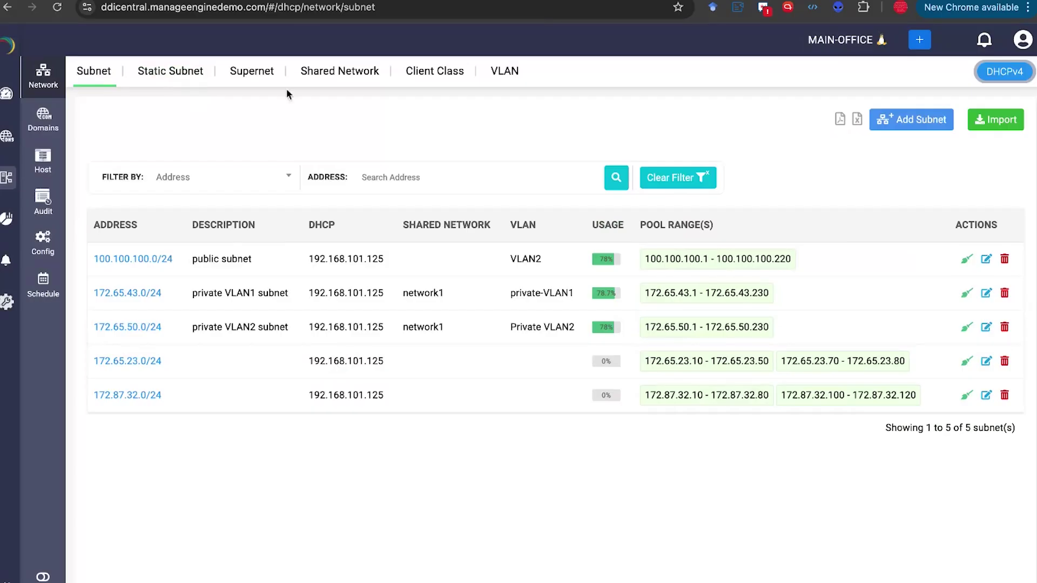
{"action": "left_click", "coordinate": [424, 72]}
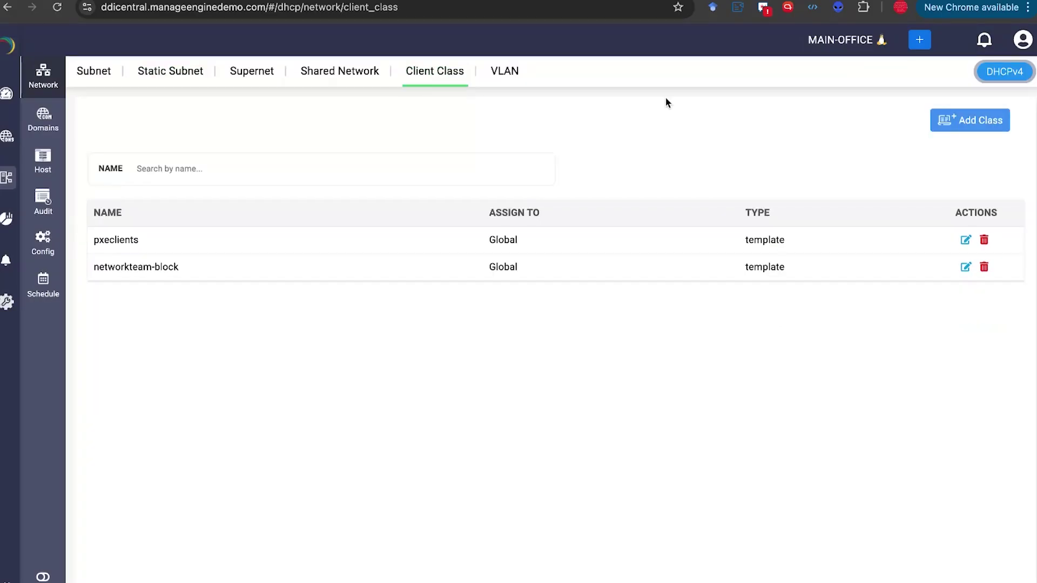
{"action": "left_click", "coordinate": [964, 239]}
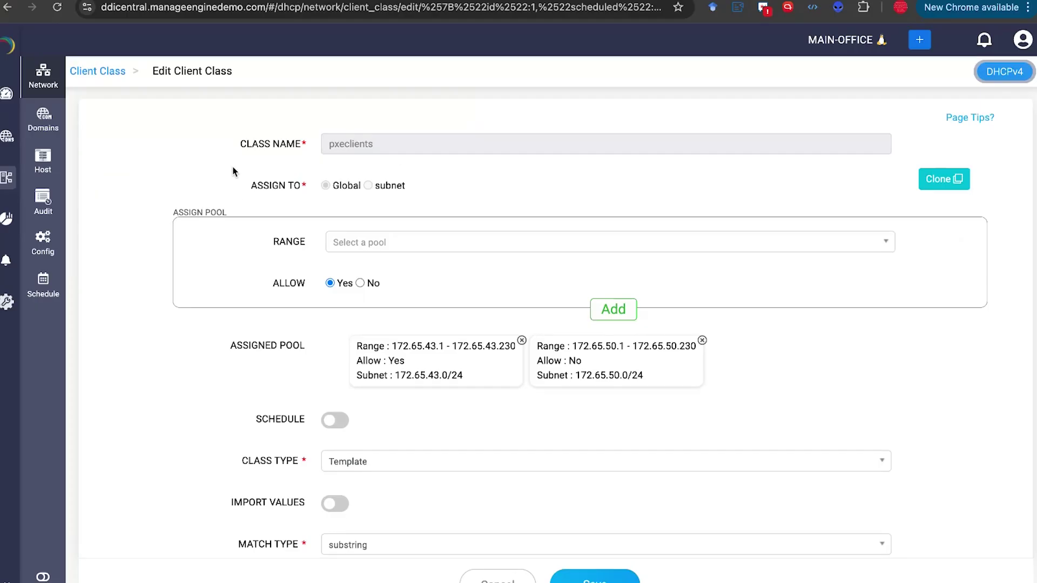
{"action": "scroll", "coordinate": [232, 167], "scroll_direction": "down", "scroll_amount": 1}
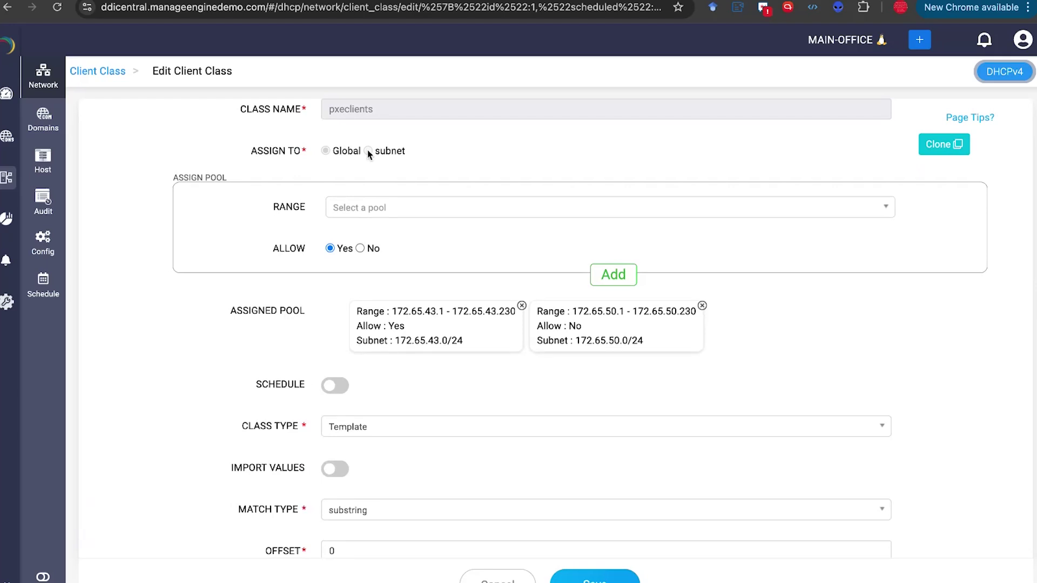
{"action": "scroll", "coordinate": [199, 339], "scroll_direction": "down", "scroll_amount": 1}
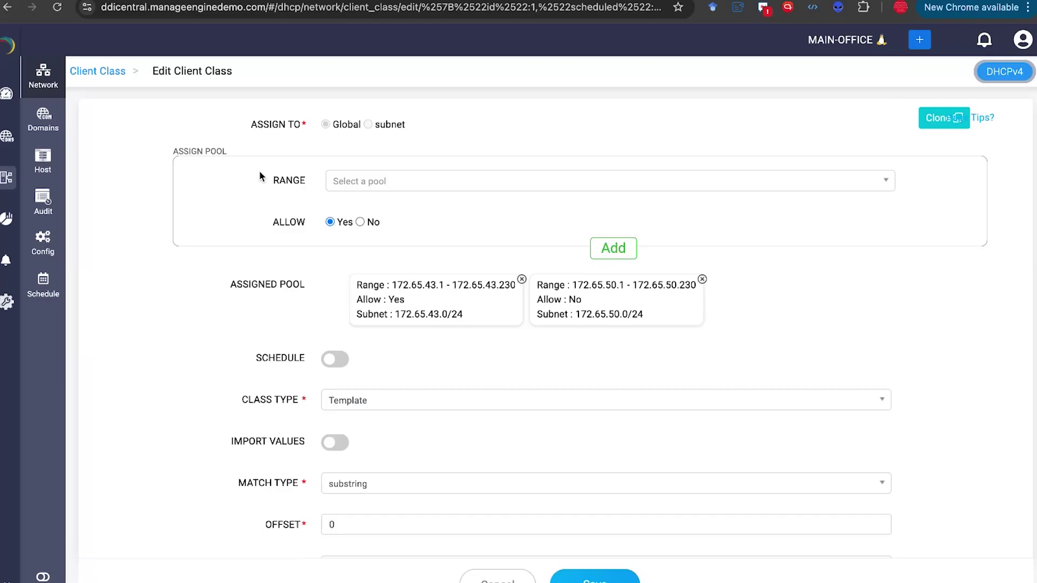
{"action": "left_click", "coordinate": [361, 186]}
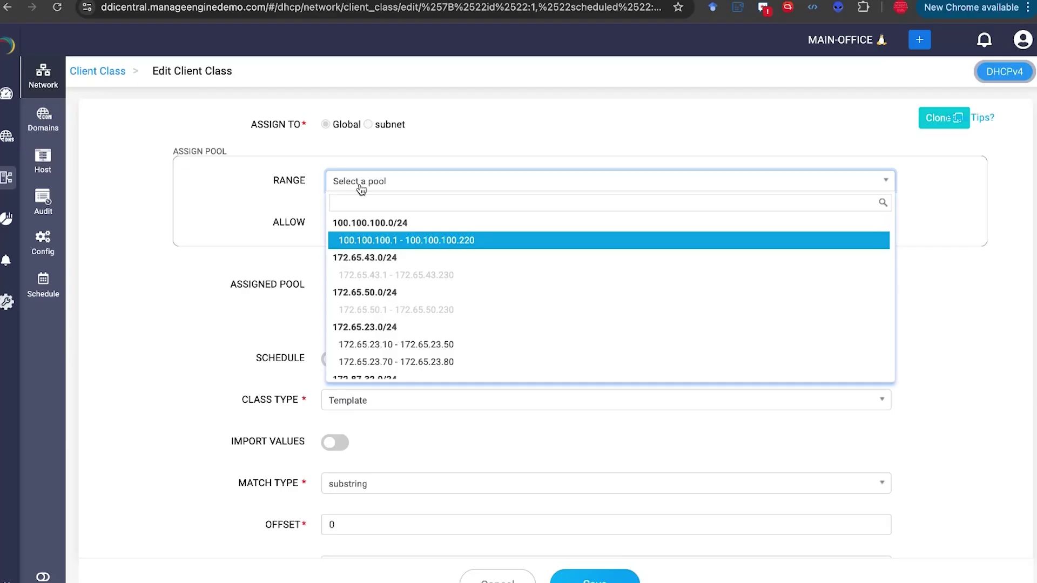
{"action": "left_click", "coordinate": [246, 190]}
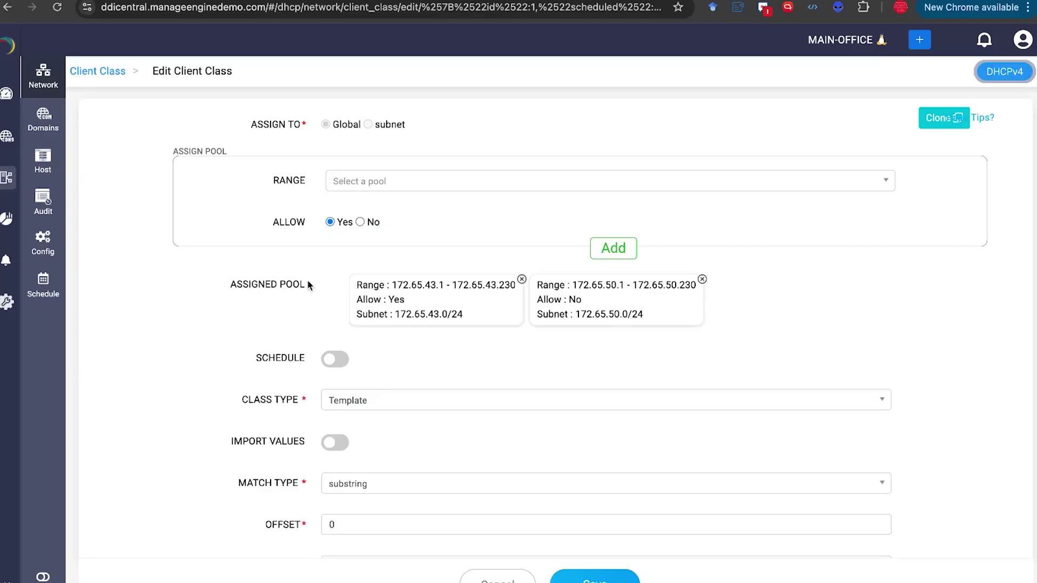
Review the assigned pools and schedule setting of the class, and examine the available class types, keeping Template.
{"action": "scroll", "coordinate": [307, 281], "scroll_direction": "down", "scroll_amount": 1}
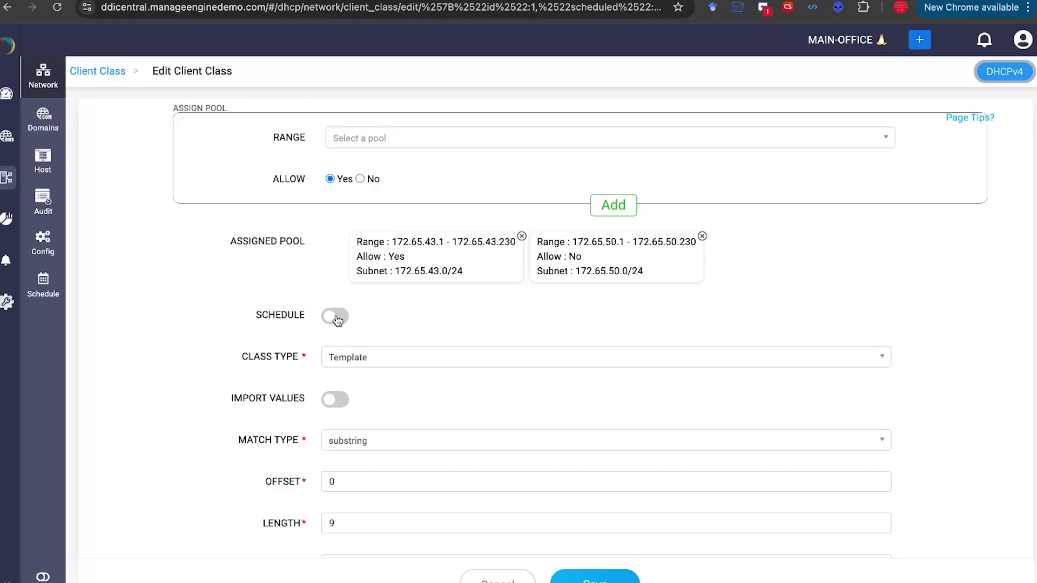
{"action": "scroll", "coordinate": [264, 330], "scroll_direction": "down", "scroll_amount": 1}
{"action": "scroll", "coordinate": [263, 329], "scroll_direction": "down", "scroll_amount": 3}
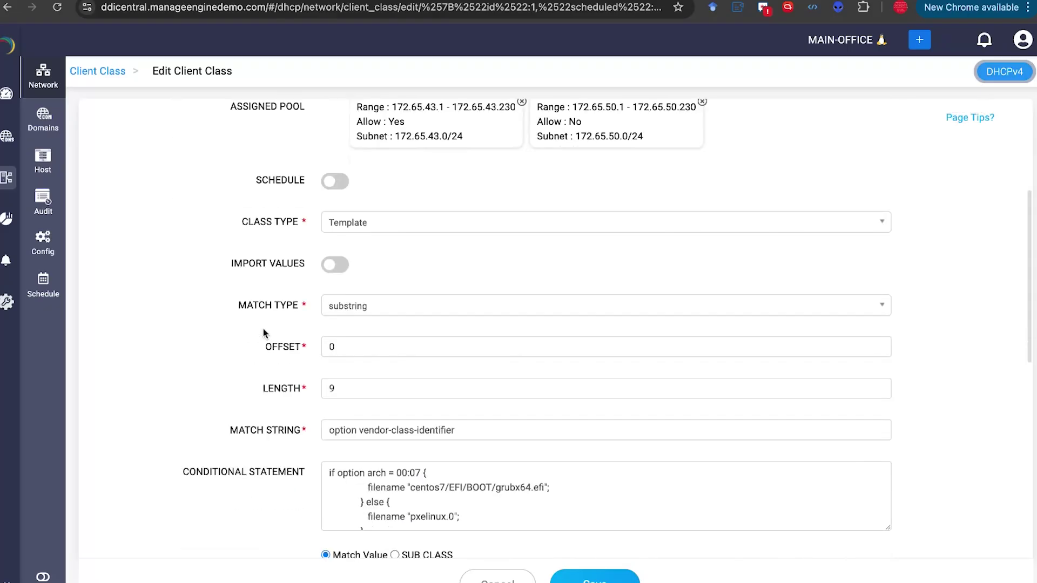
{"action": "left_click", "coordinate": [366, 199]}
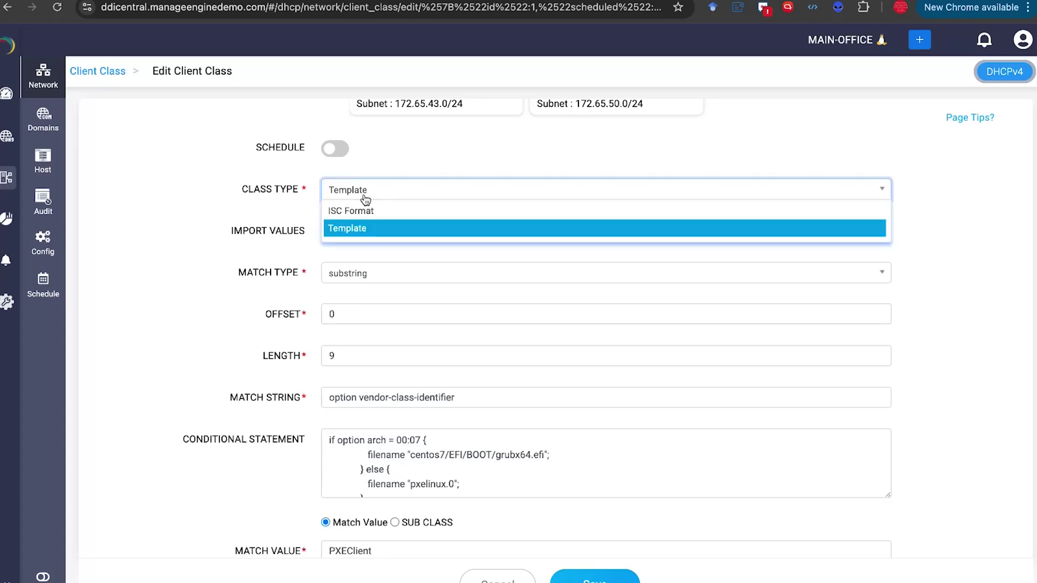
{"action": "left_click", "coordinate": [369, 231]}
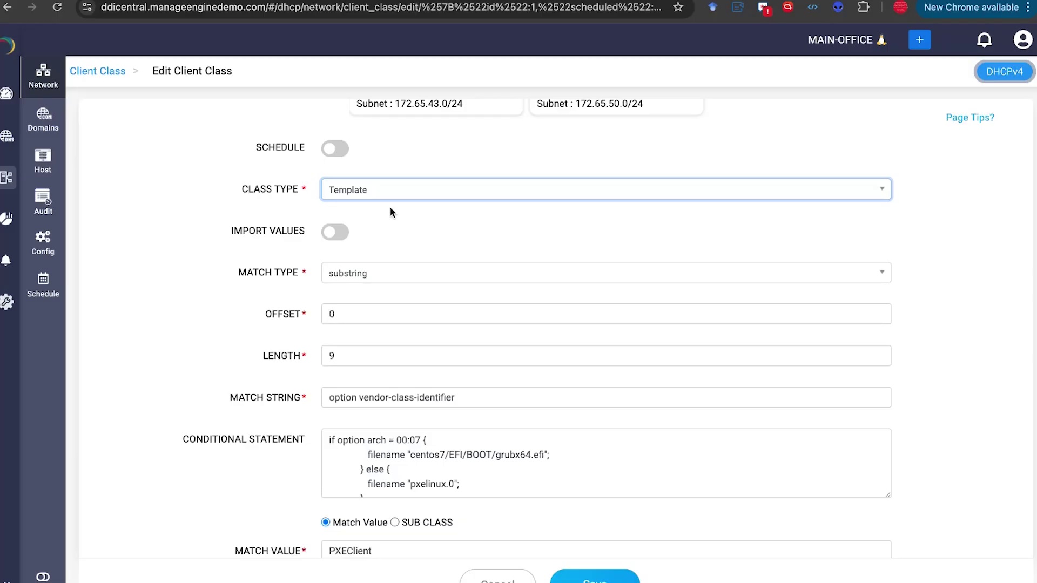
Check which templates are offered for importing values into the class, and leave value importing switched off.
{"action": "left_click", "coordinate": [335, 232]}
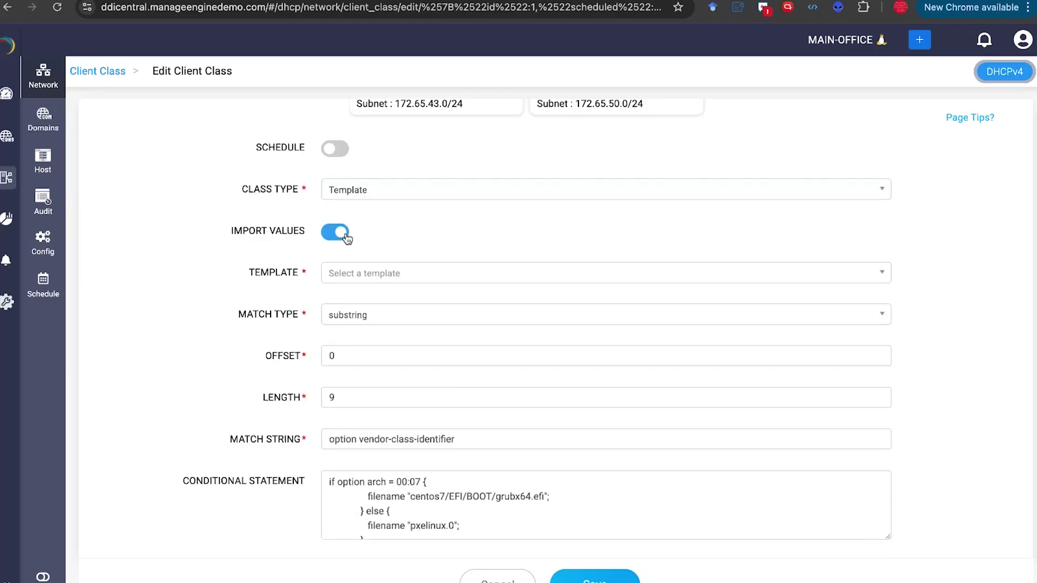
{"action": "left_click", "coordinate": [339, 276]}
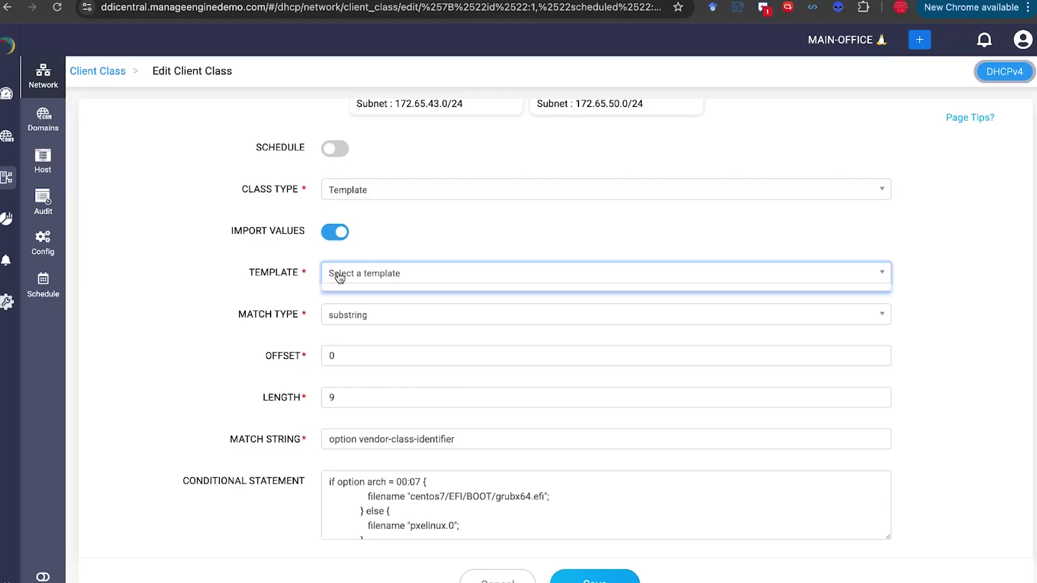
{"action": "left_click", "coordinate": [334, 234]}
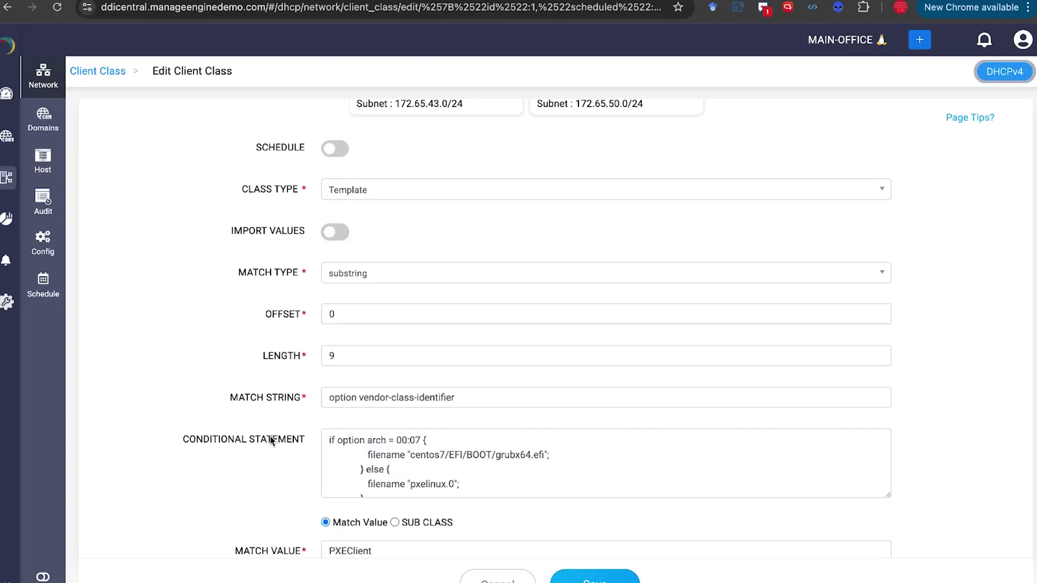
Examine the available match types, keeping substring, and read through the class's conditional statement.
{"action": "scroll", "coordinate": [272, 442], "scroll_direction": "down", "scroll_amount": 2}
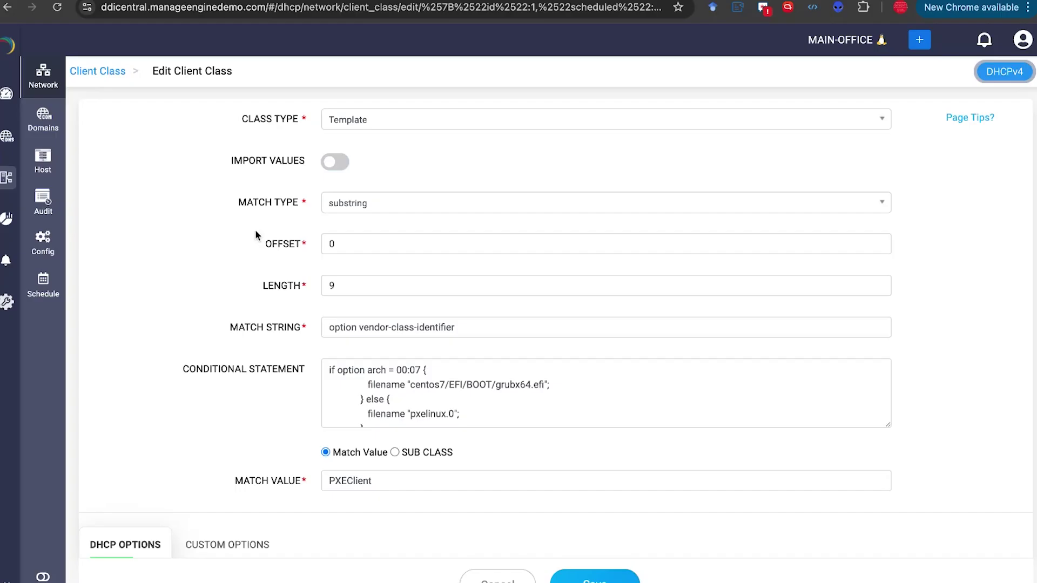
{"action": "left_click", "coordinate": [354, 215]}
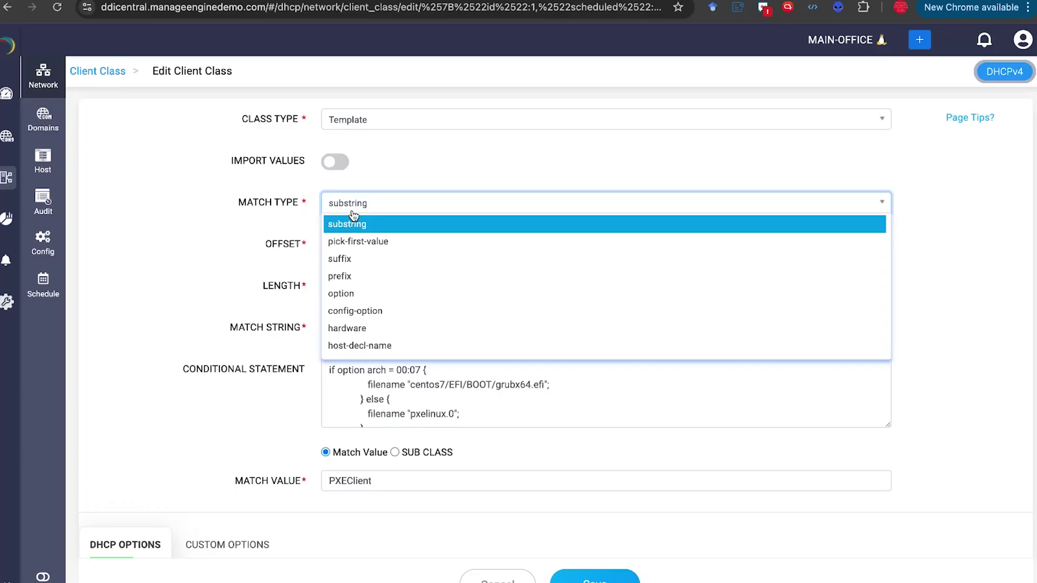
{"action": "left_click", "coordinate": [354, 215]}
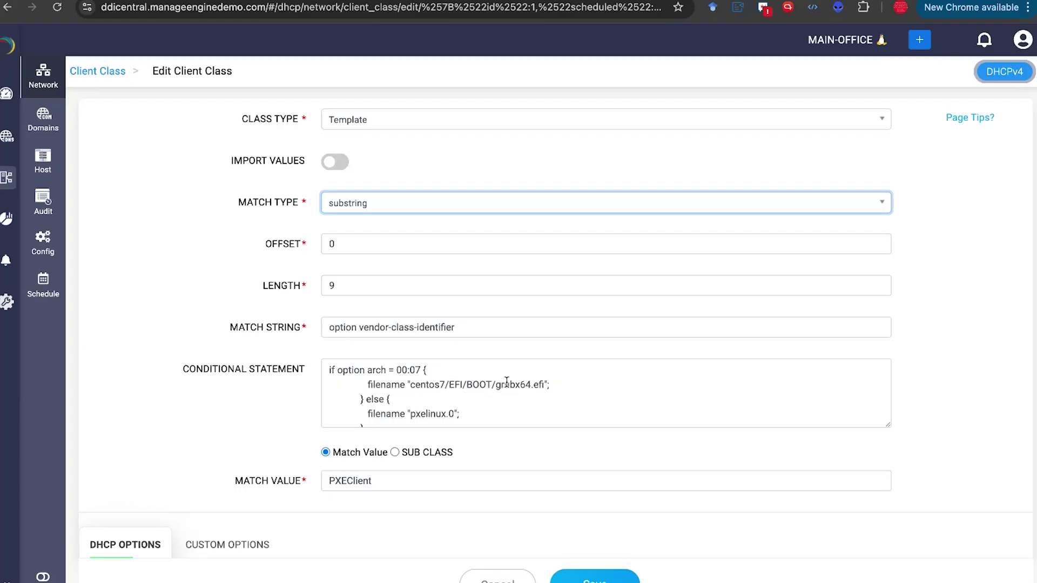
{"action": "scroll", "coordinate": [506, 382], "scroll_direction": "down", "scroll_amount": 1}
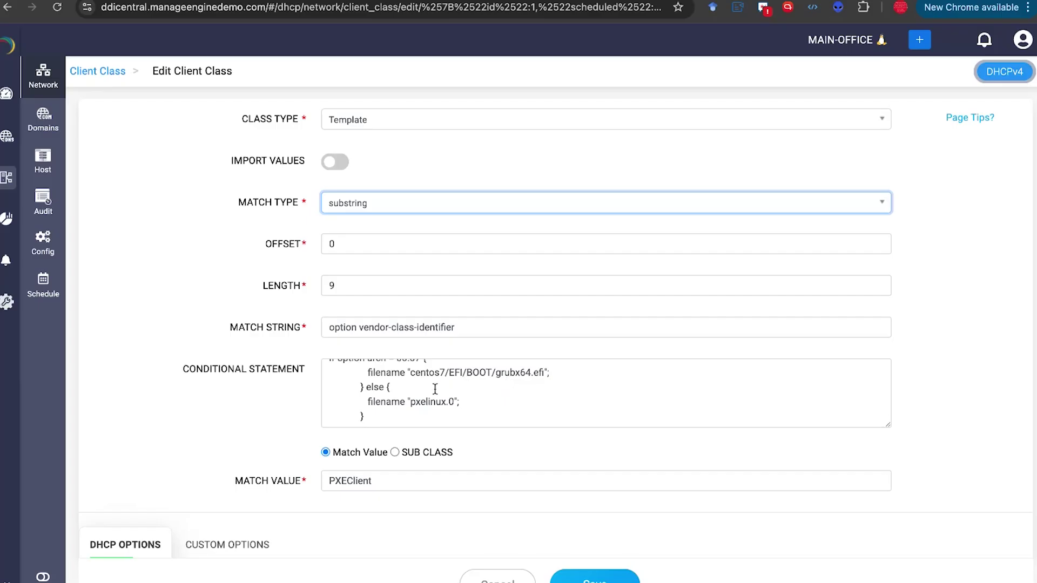
{"action": "scroll", "coordinate": [507, 382], "scroll_direction": "up", "scroll_amount": 1}
{"action": "scroll", "coordinate": [288, 401], "scroll_direction": "down", "scroll_amount": 1}
Review the class's match value, DHCP options and custom options, and leave the class without saving.
{"action": "scroll", "coordinate": [287, 401], "scroll_direction": "down", "scroll_amount": 3}
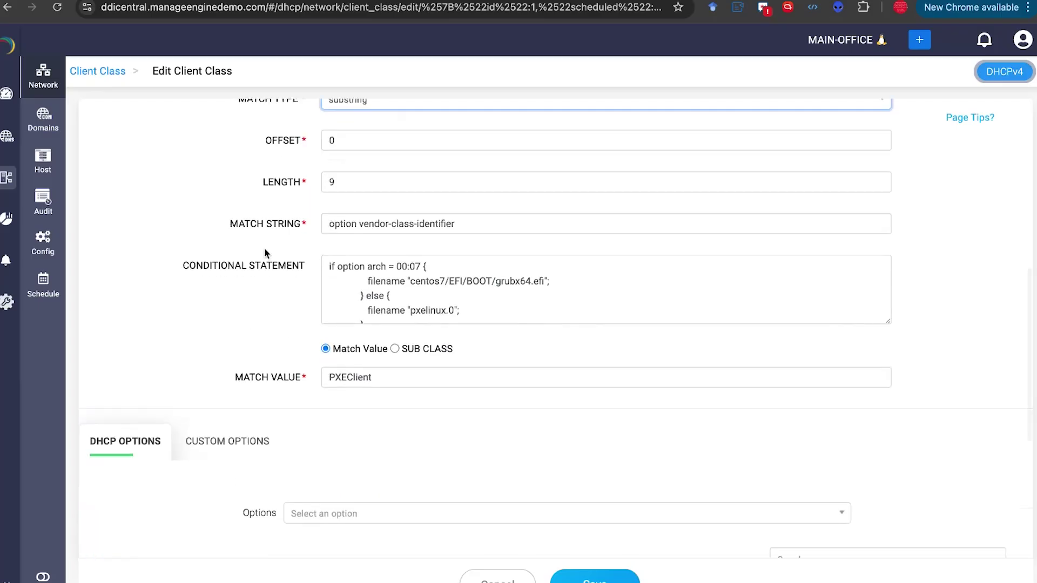
{"action": "scroll", "coordinate": [257, 467], "scroll_direction": "down", "scroll_amount": 2}
{"action": "scroll", "coordinate": [257, 467], "scroll_direction": "down", "scroll_amount": 5}
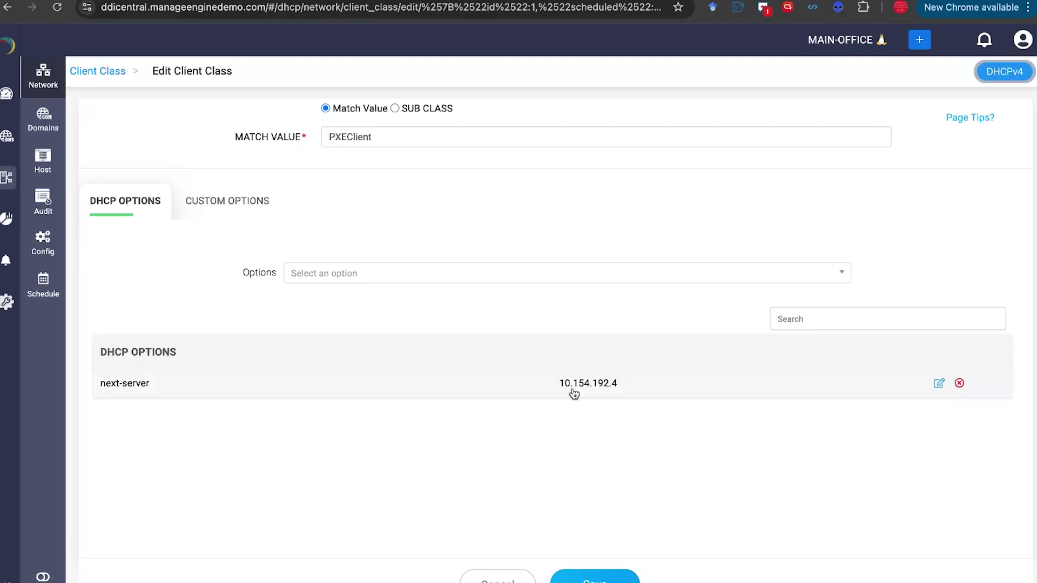
{"action": "scroll", "coordinate": [456, 276], "scroll_direction": "up", "scroll_amount": 5}
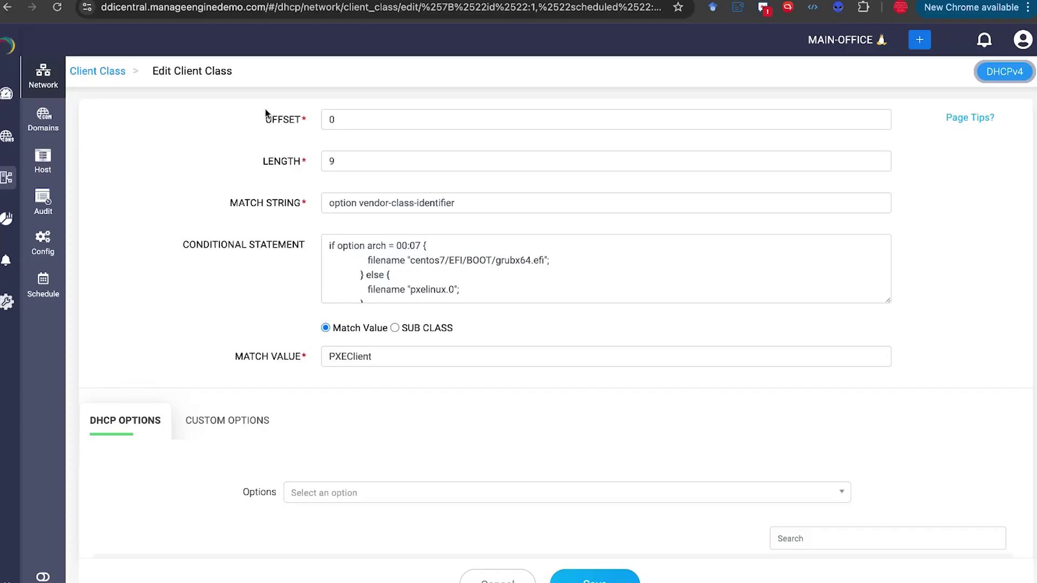
{"action": "scroll", "coordinate": [219, 321], "scroll_direction": "down", "scroll_amount": 5}
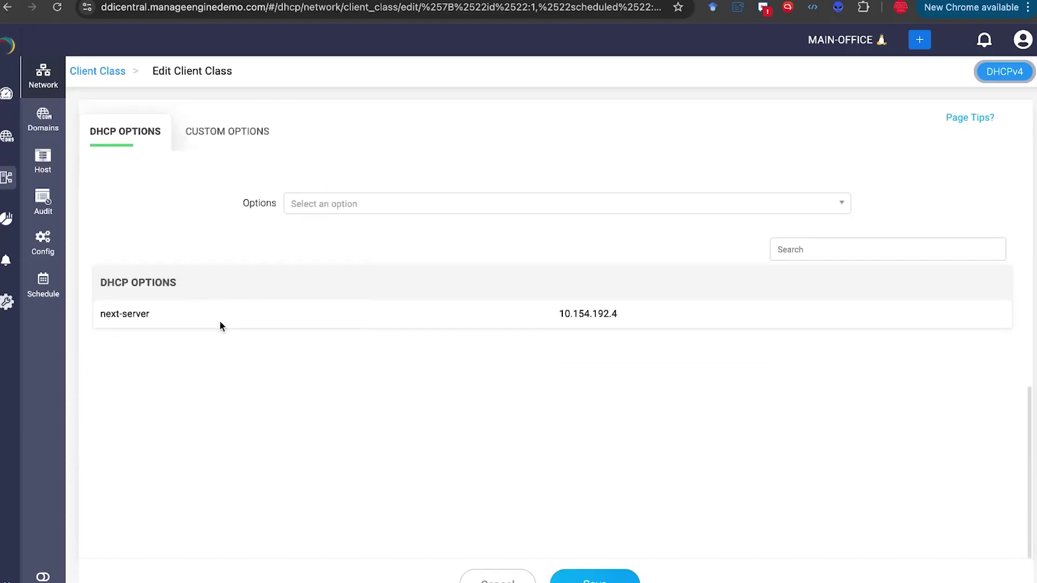
{"action": "scroll", "coordinate": [221, 327], "scroll_direction": "up", "scroll_amount": 10}
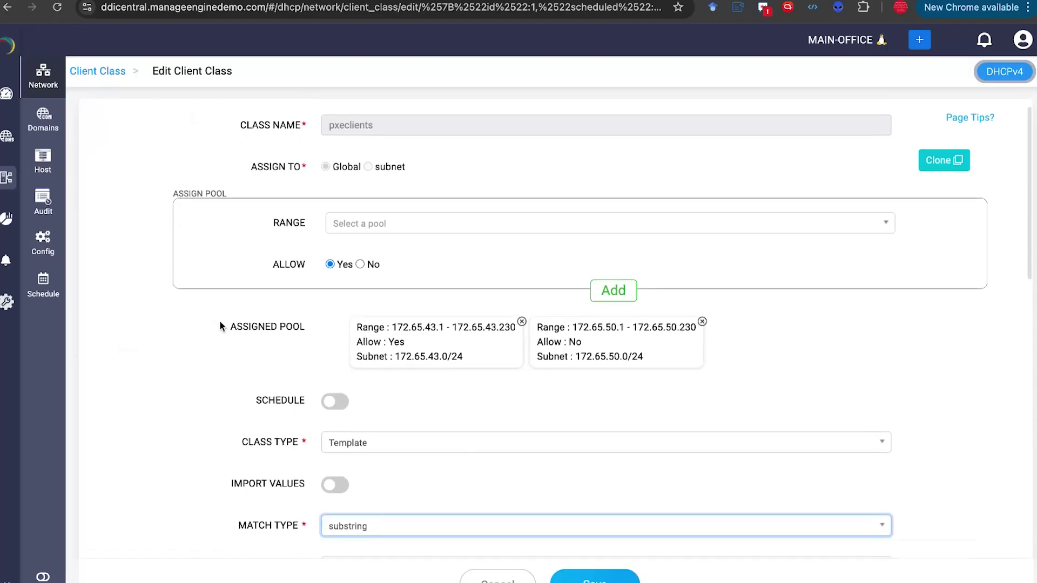
{"action": "scroll", "coordinate": [221, 326], "scroll_direction": "down", "scroll_amount": 6}
{"action": "scroll", "coordinate": [243, 340], "scroll_direction": "down", "scroll_amount": 3}
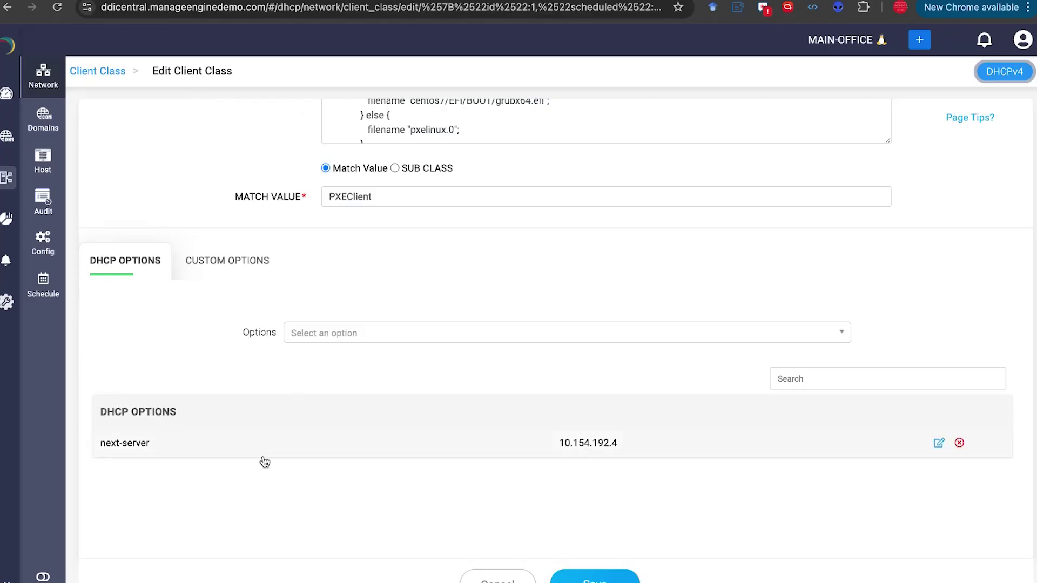
{"action": "left_click", "coordinate": [219, 277]}
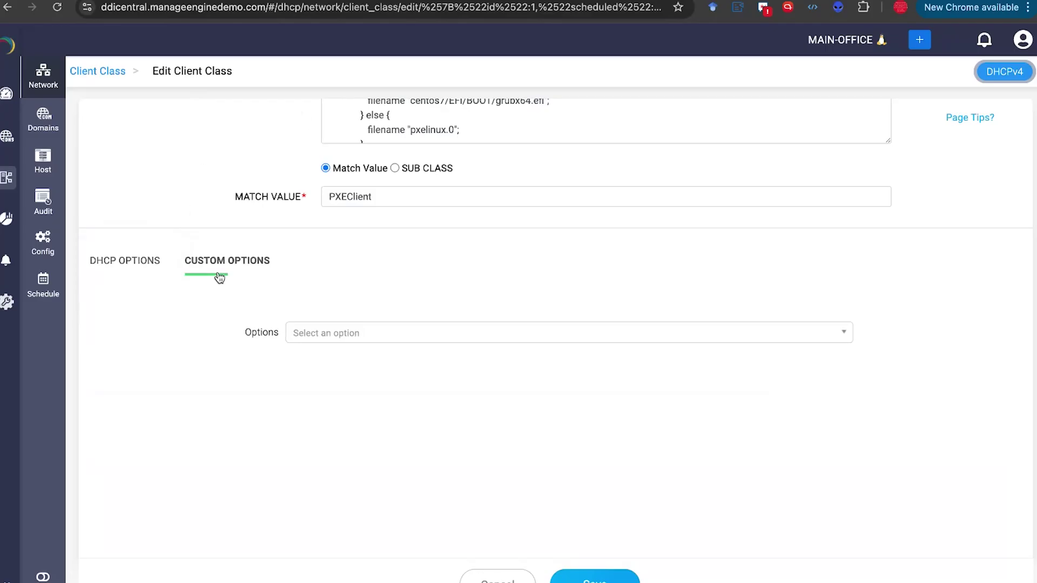
{"action": "left_click", "coordinate": [526, 580]}
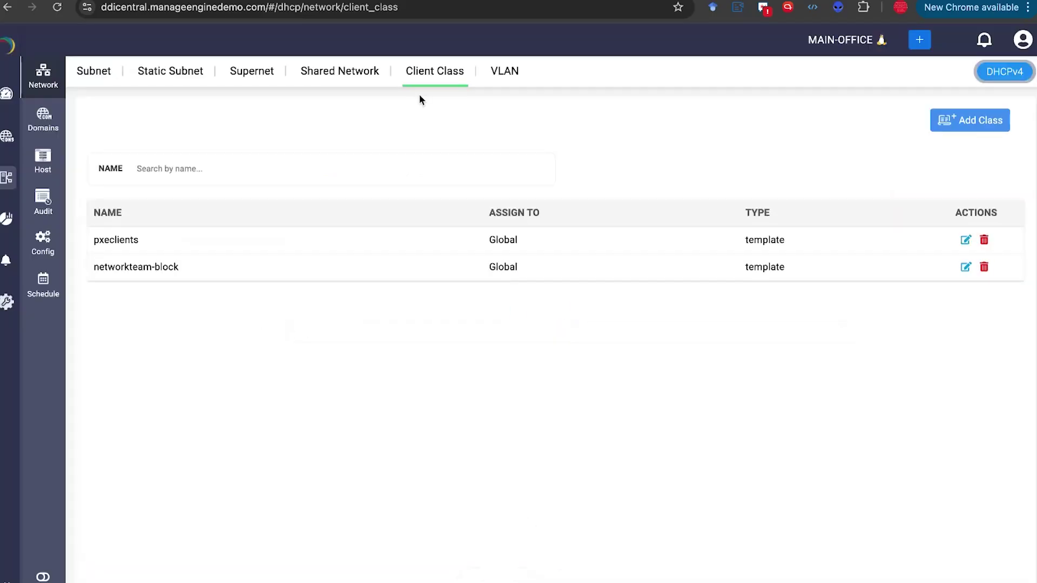
Open a new shared network form, examine its selectable subnets and custom options, and return to the shared networks without saving.
{"action": "left_click", "coordinate": [318, 73]}
{"action": "left_click", "coordinate": [910, 128]}
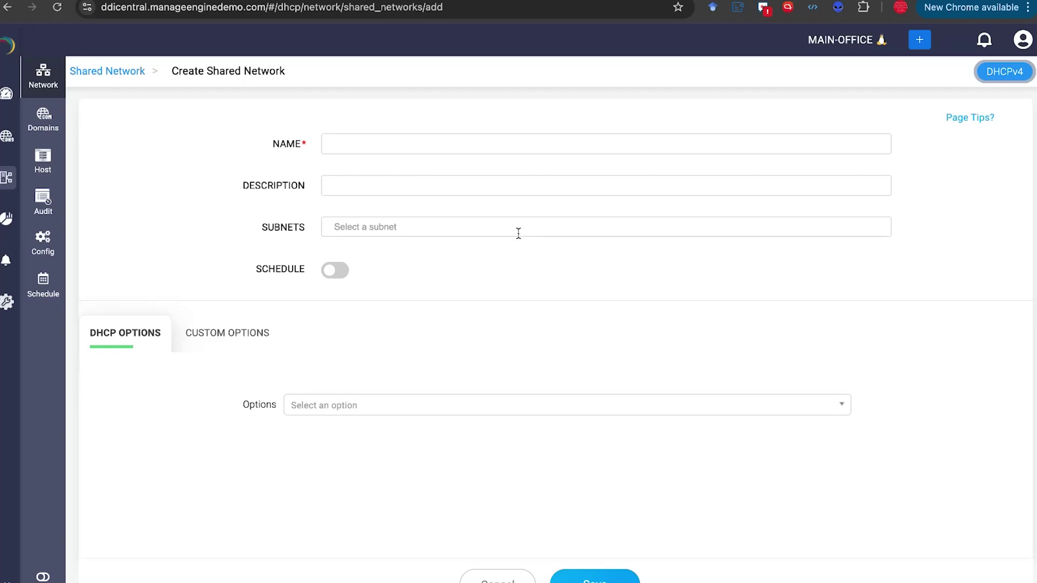
{"action": "left_click", "coordinate": [518, 234]}
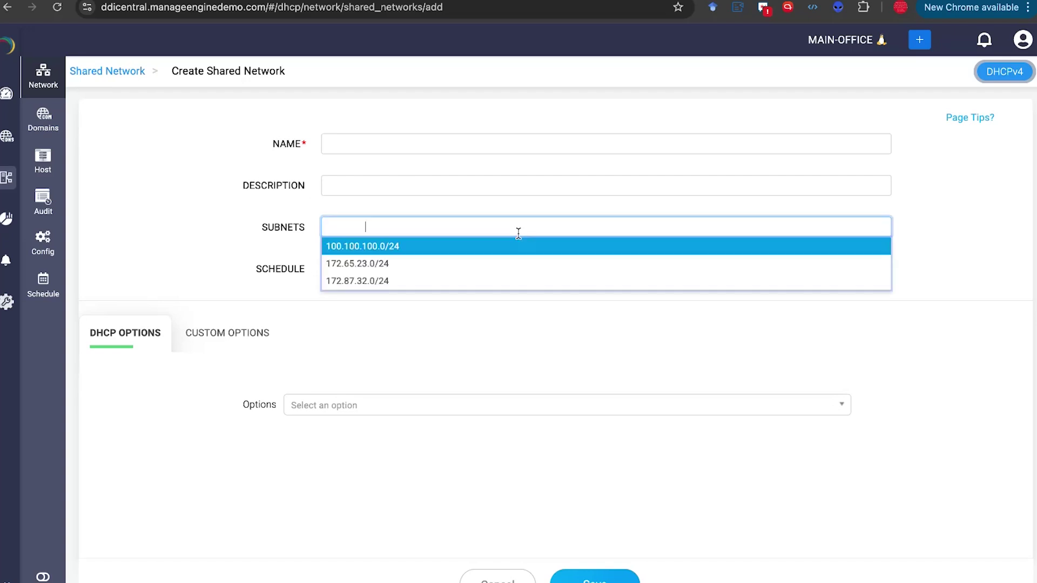
{"action": "left_click", "coordinate": [191, 223]}
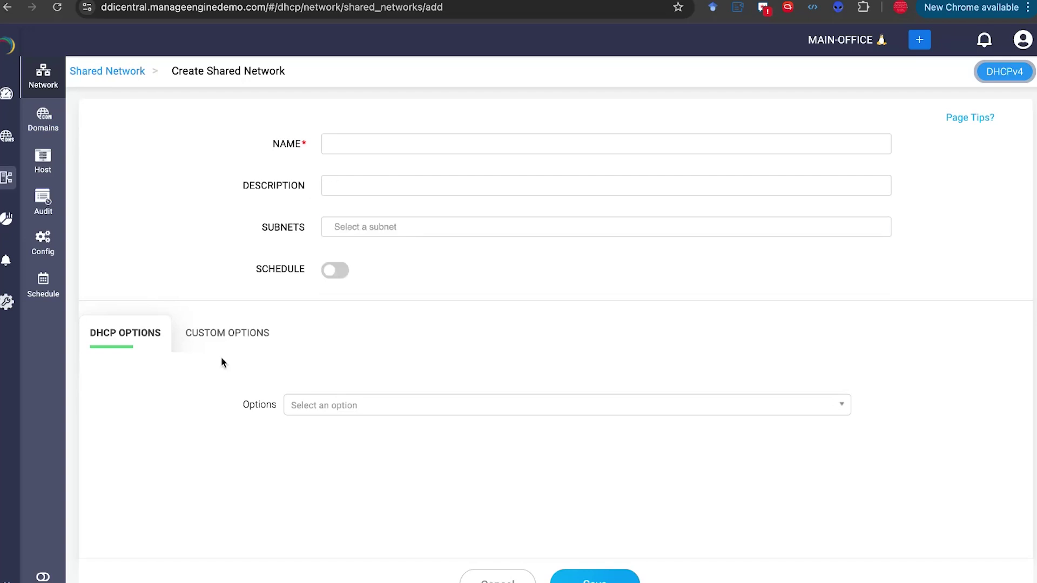
{"action": "left_click", "coordinate": [221, 336]}
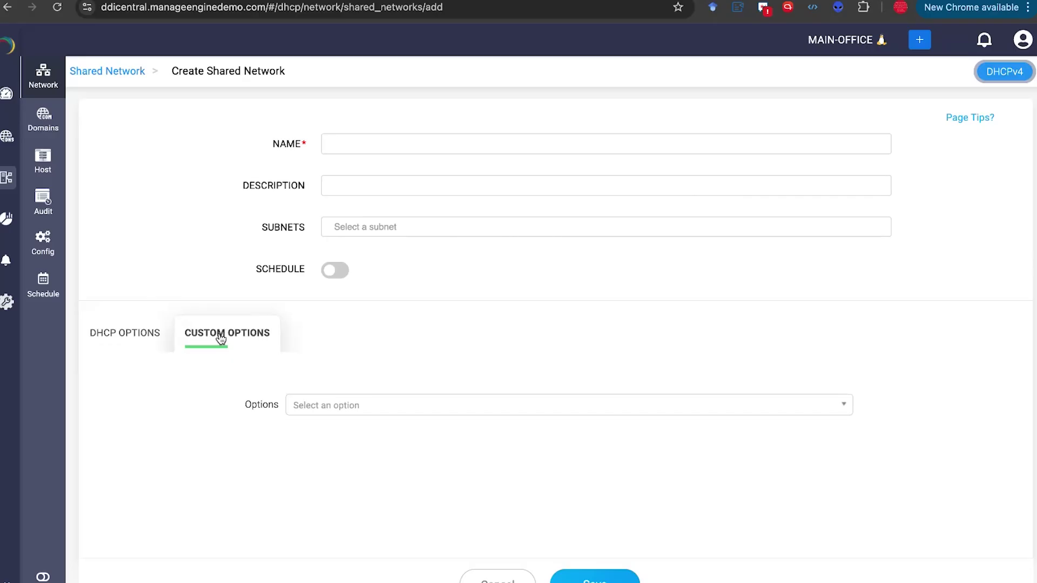
{"action": "left_click", "coordinate": [348, 230]}
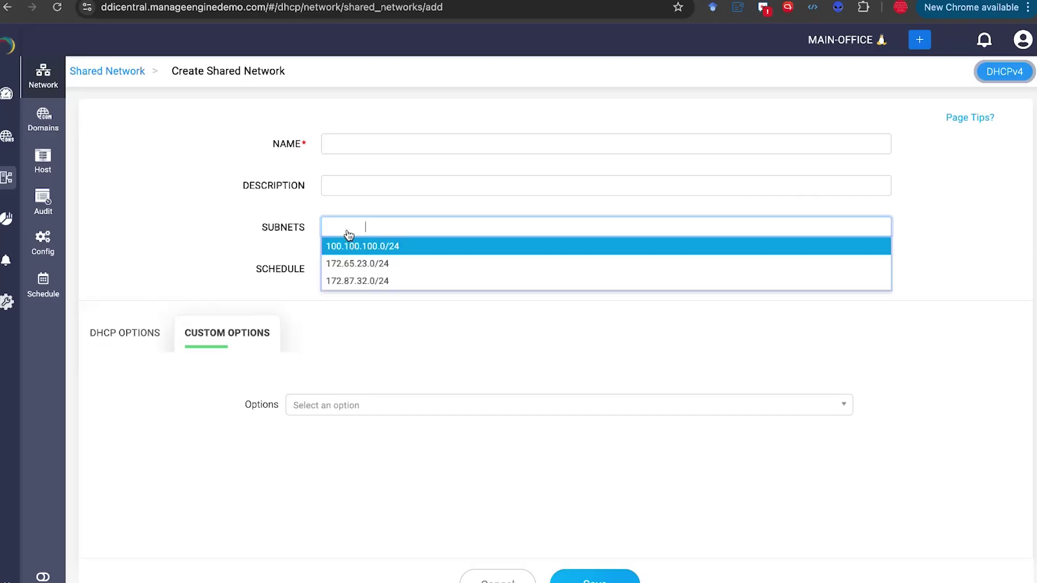
{"action": "left_click", "coordinate": [91, 72]}
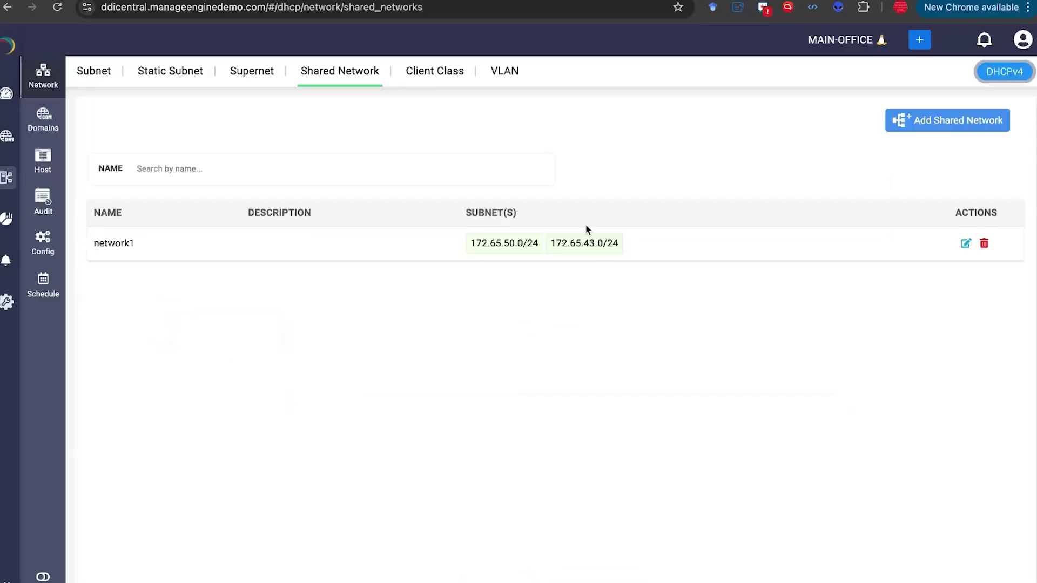
Review the subnets and options of the network1 shared network, and open the list of VLANs.
{"action": "left_click", "coordinate": [965, 243]}
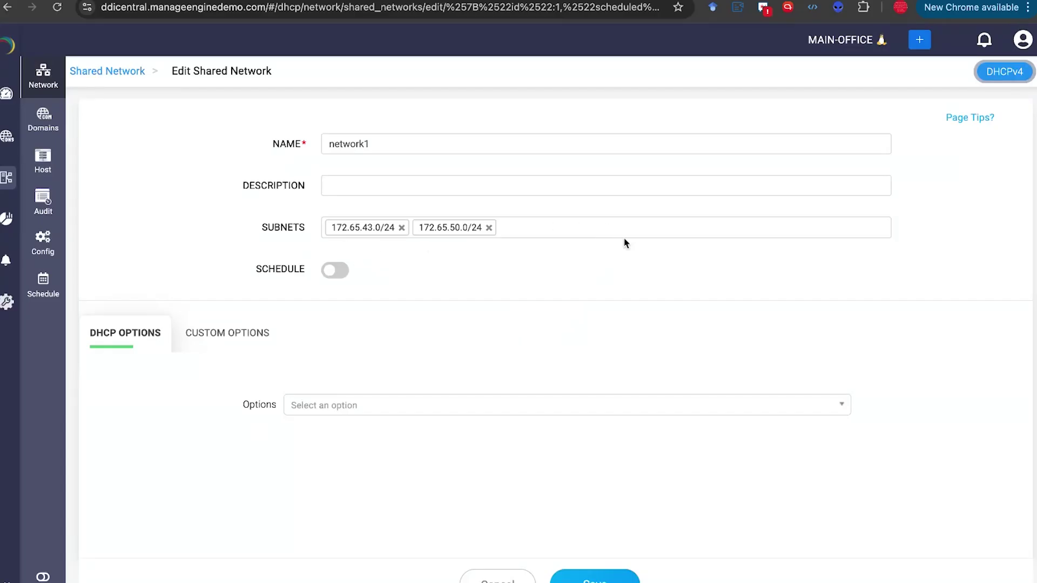
{"action": "left_click", "coordinate": [110, 71]}
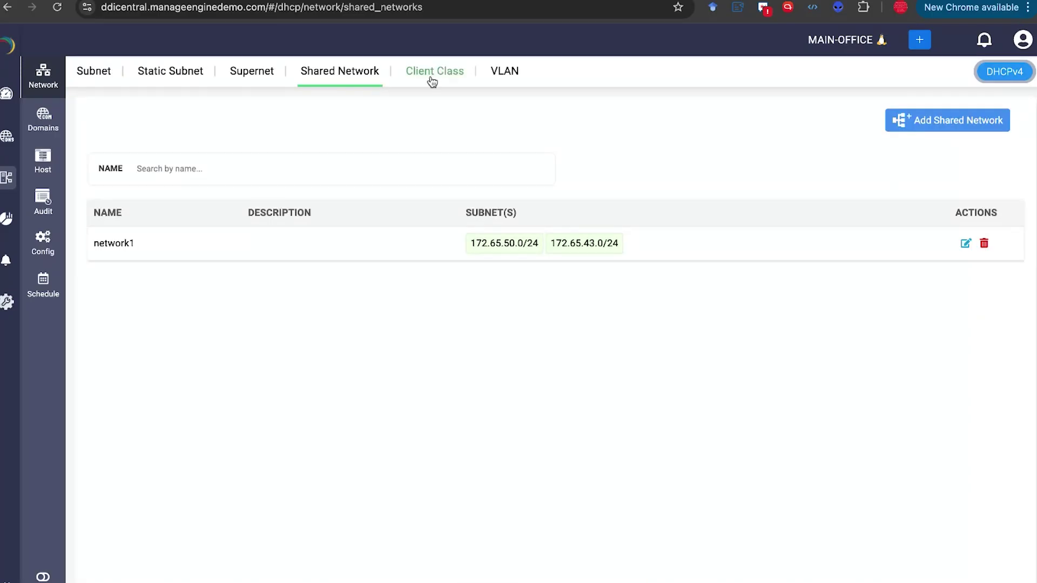
{"action": "left_click", "coordinate": [500, 72]}
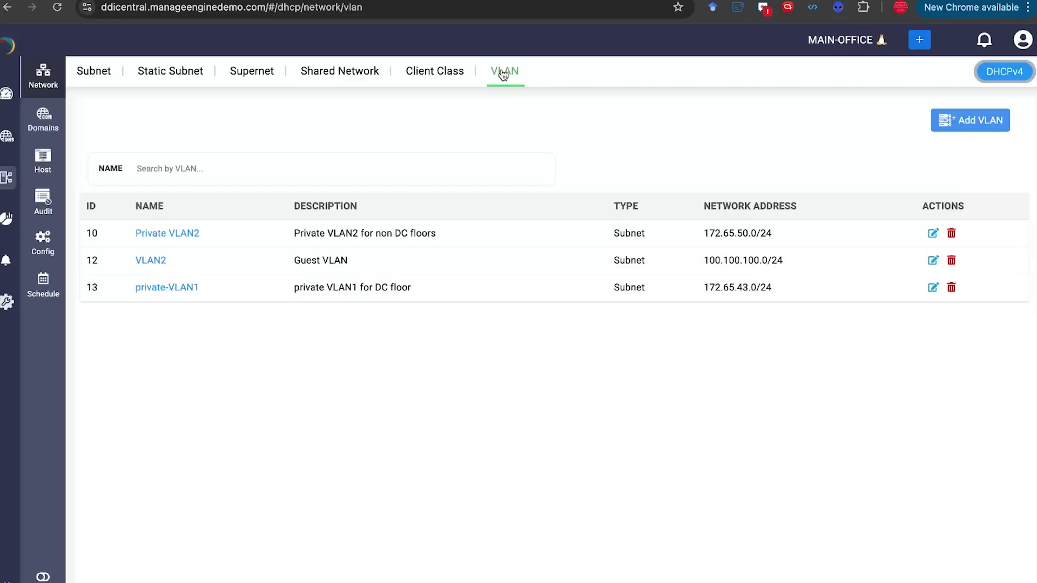
Review the settings of VLAN2, including its selectable subnets with 100.100.100.0/24 kept, and close them without saving.
{"action": "left_click", "coordinate": [933, 261]}
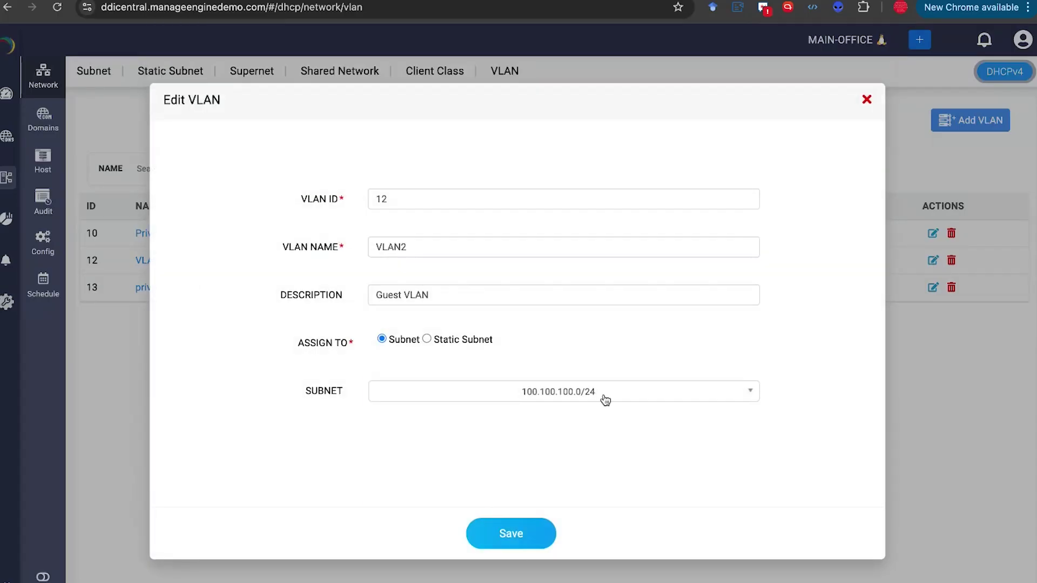
{"action": "left_click", "coordinate": [606, 400]}
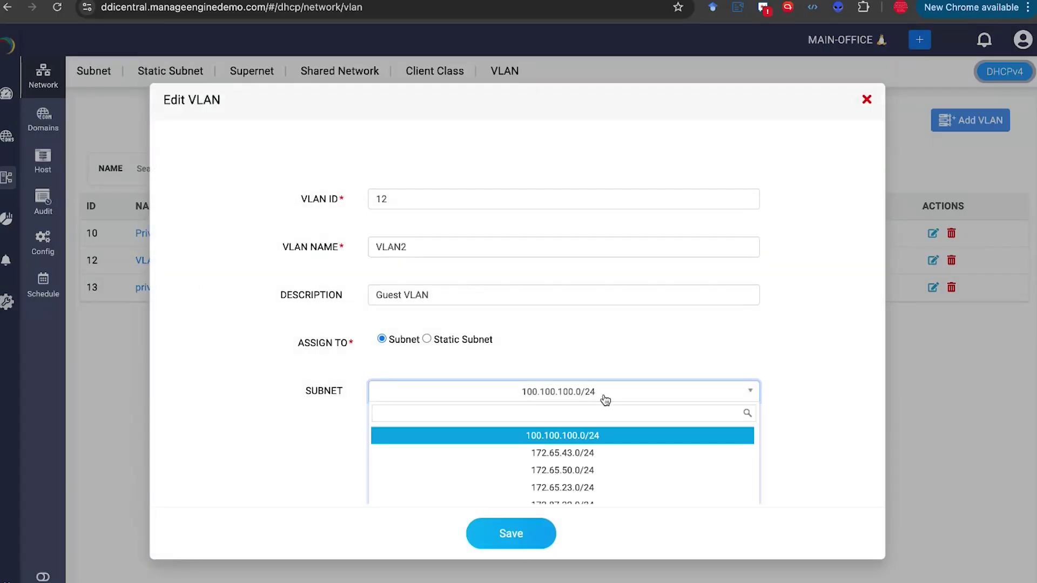
{"action": "left_click", "coordinate": [497, 440]}
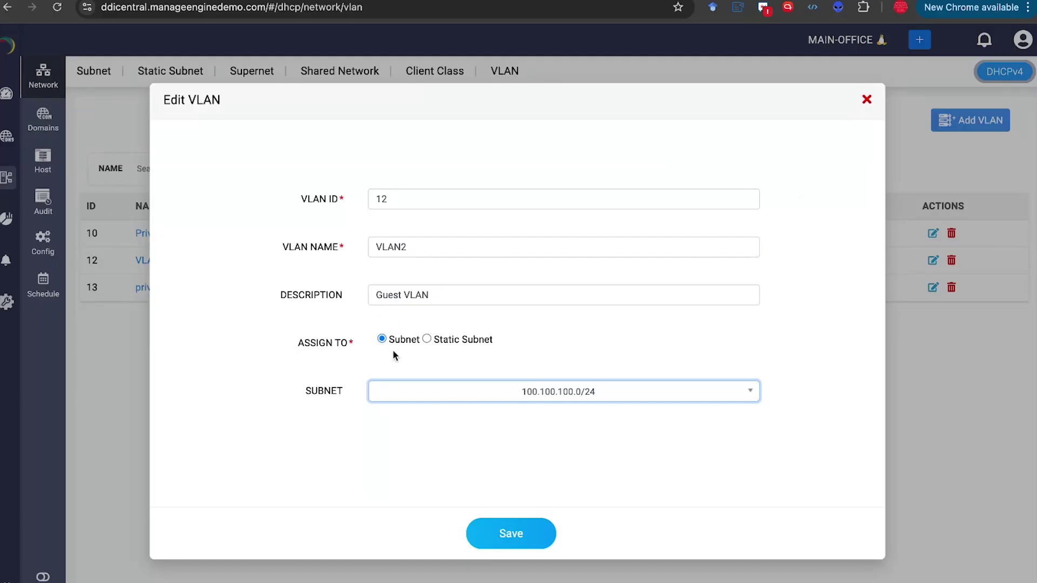
{"action": "left_click", "coordinate": [866, 99]}
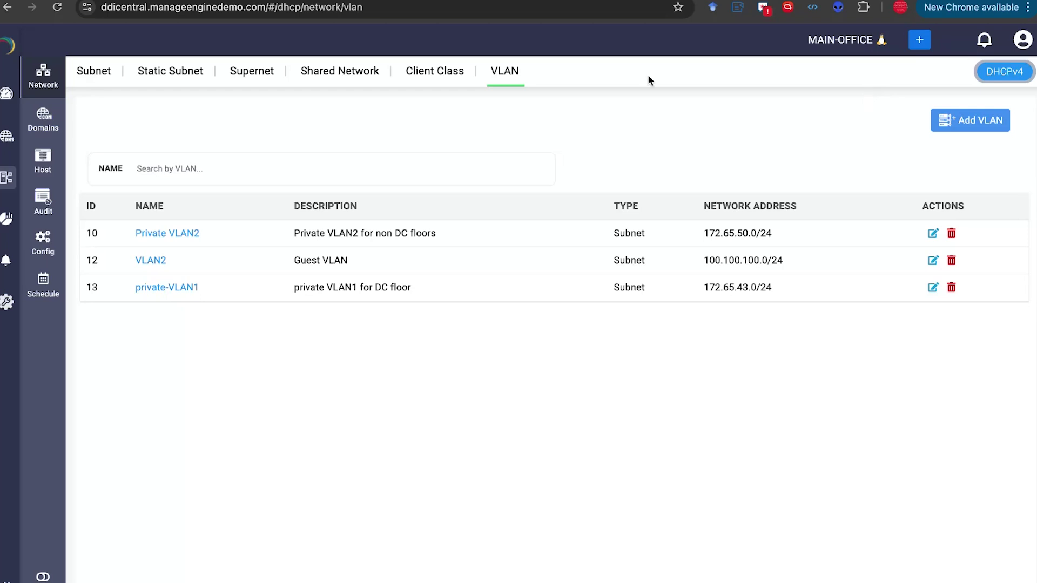
Open the supernets, examine the subnets and hierarchical supernet choices of 172.65.0.0/16, and close it without saving.
{"action": "left_click", "coordinate": [250, 74]}
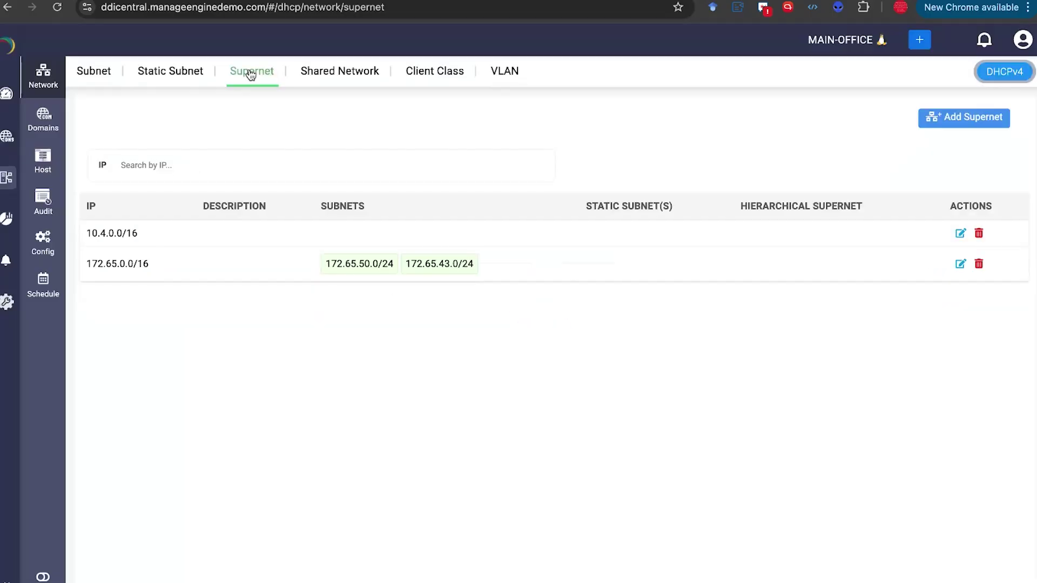
{"action": "left_click", "coordinate": [960, 266]}
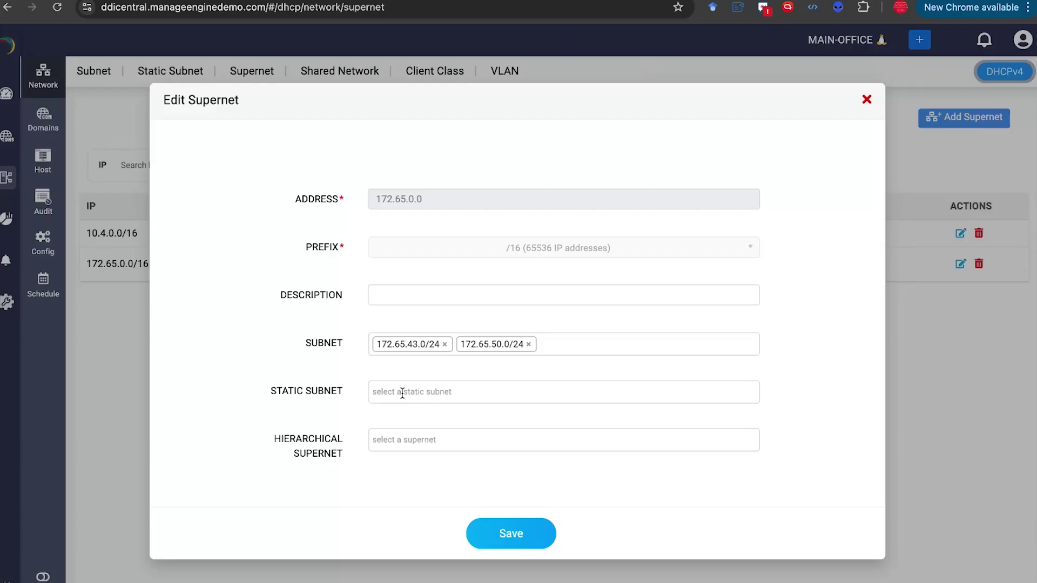
{"action": "left_click", "coordinate": [407, 436]}
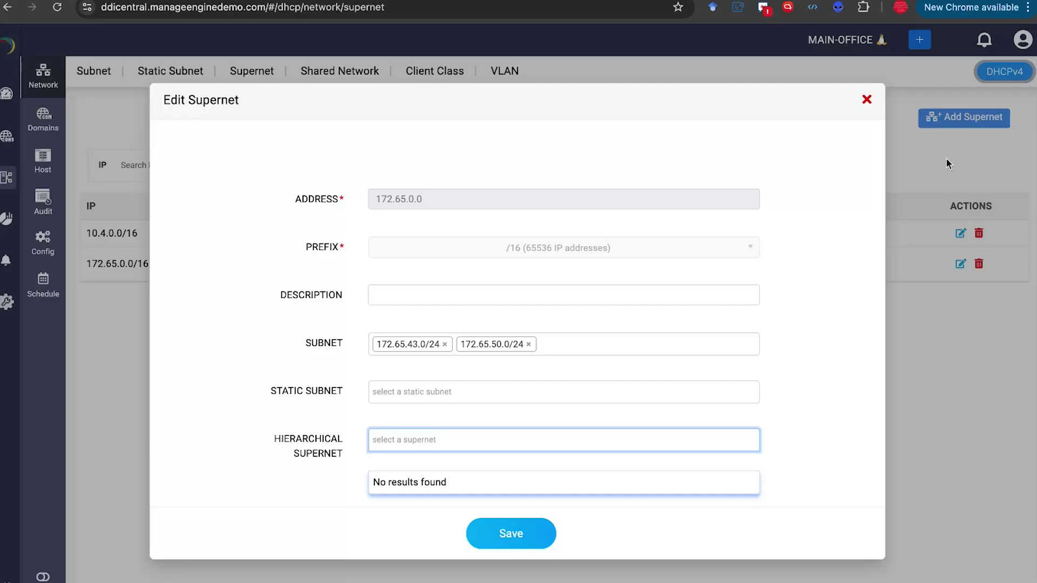
{"action": "left_click", "coordinate": [862, 101]}
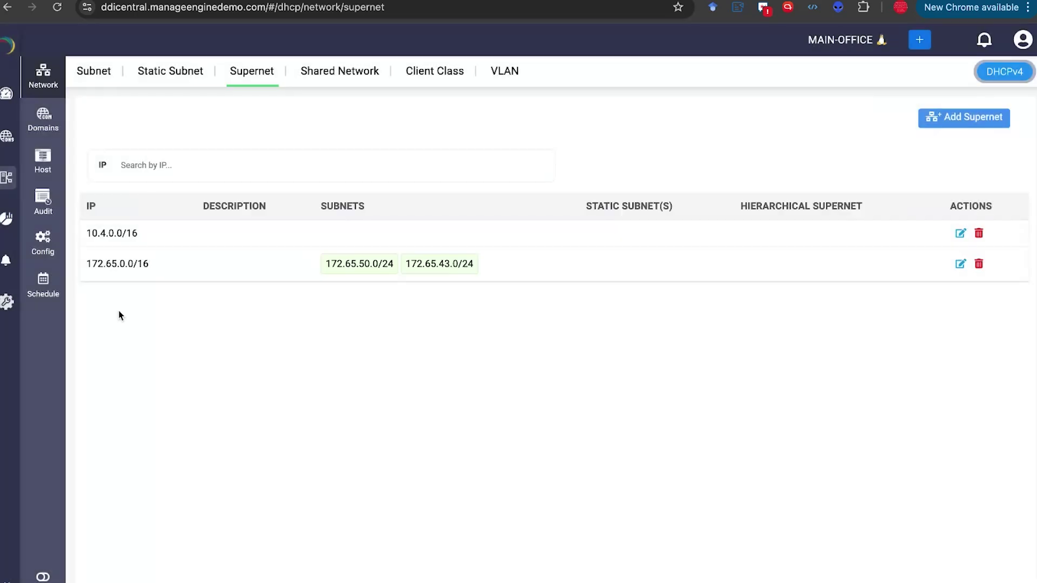
View the static subnets, try to start a new static subnet, and return to the static subnets through the DHCP section.
{"action": "left_click", "coordinate": [163, 71]}
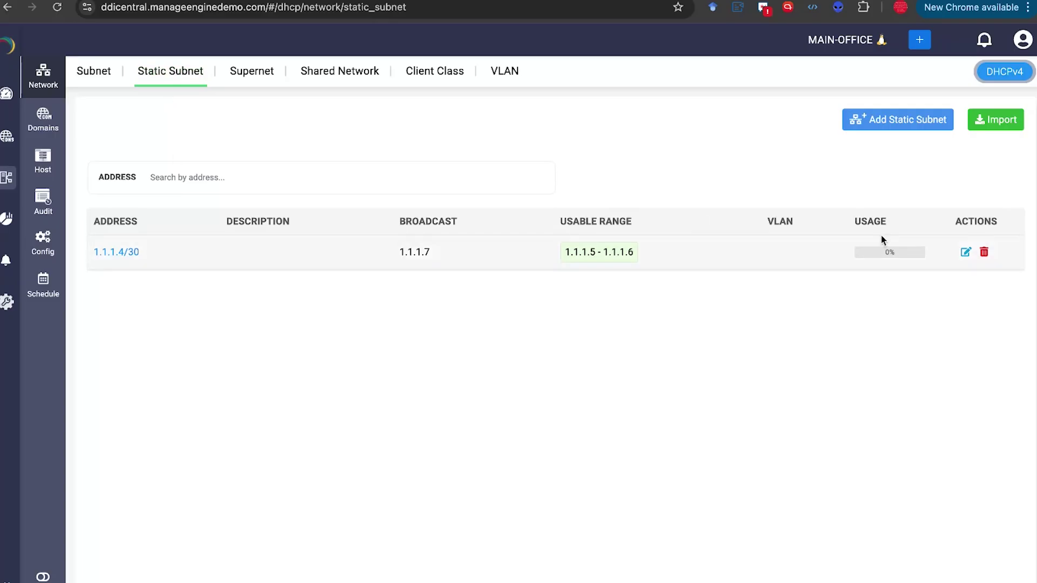
{"action": "left_click", "coordinate": [886, 120]}
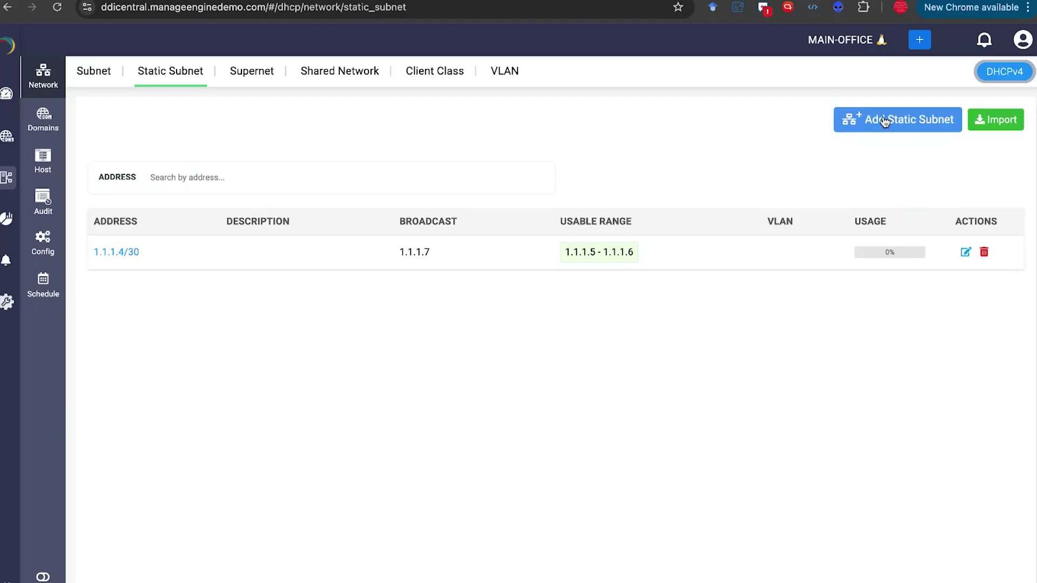
{"action": "left_click", "coordinate": [377, 279]}
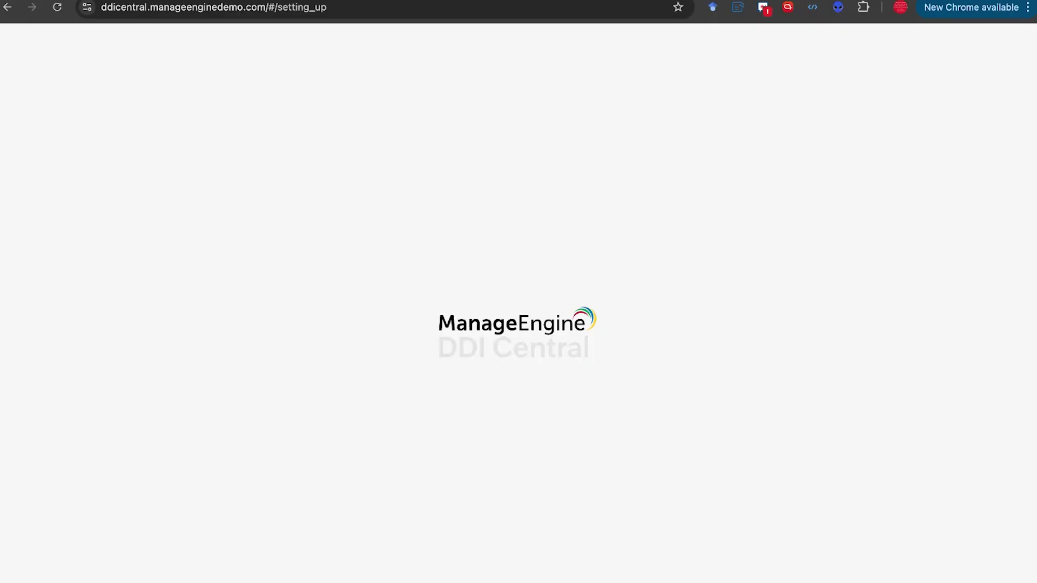
{"action": "left_click", "coordinate": [35, 176]}
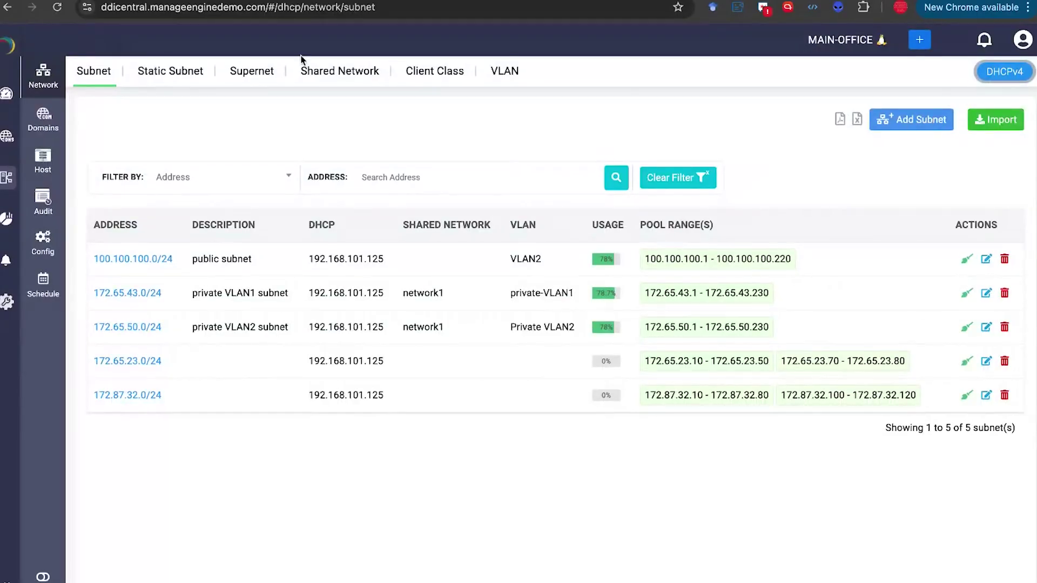
{"action": "left_click", "coordinate": [167, 73]}
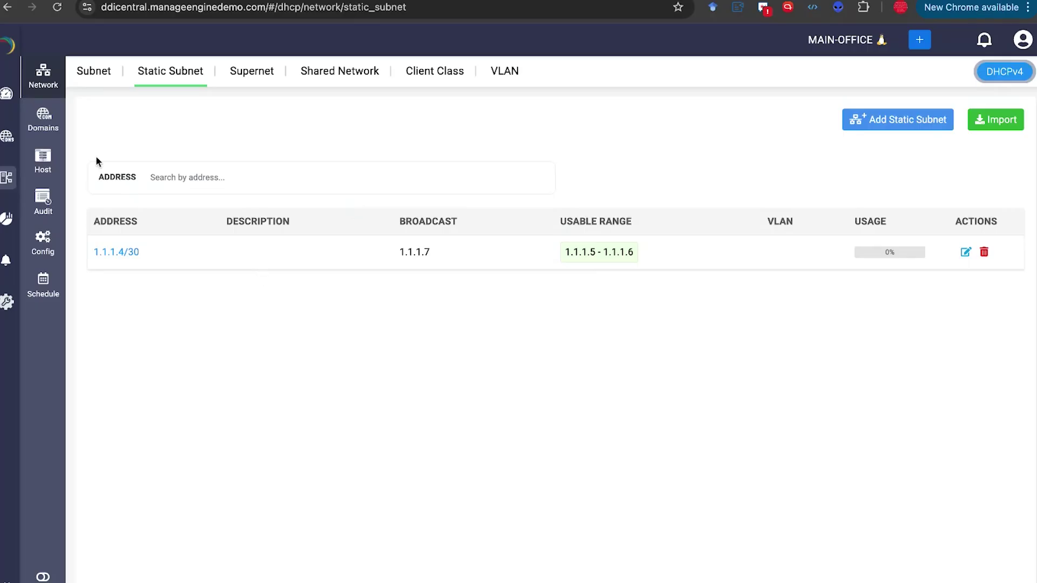
Open the DHCP domains, examine the TSIG choices in a new domain form, and close it without saving.
{"action": "left_click", "coordinate": [48, 131]}
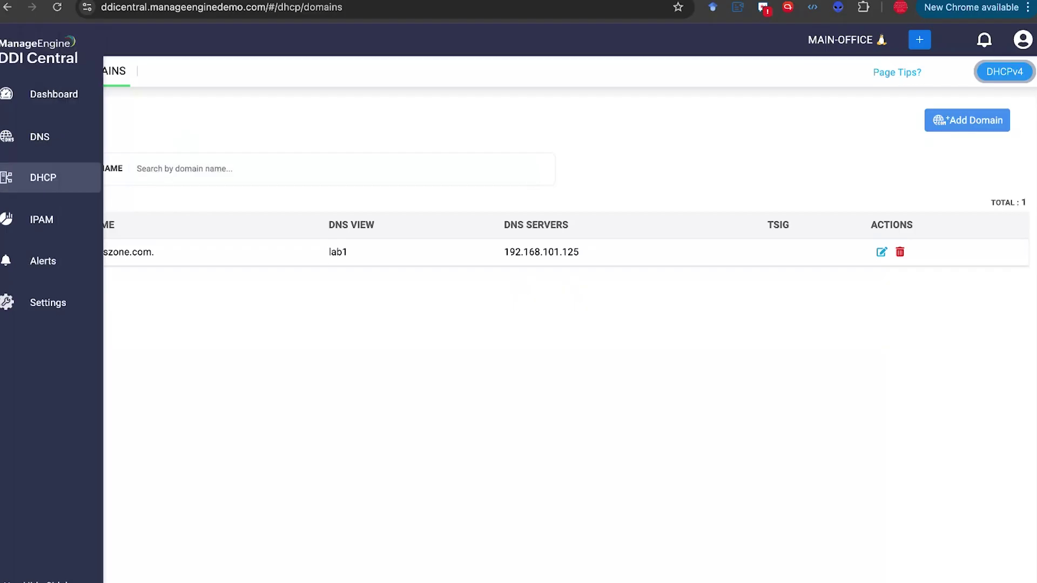
{"action": "left_click", "coordinate": [936, 129]}
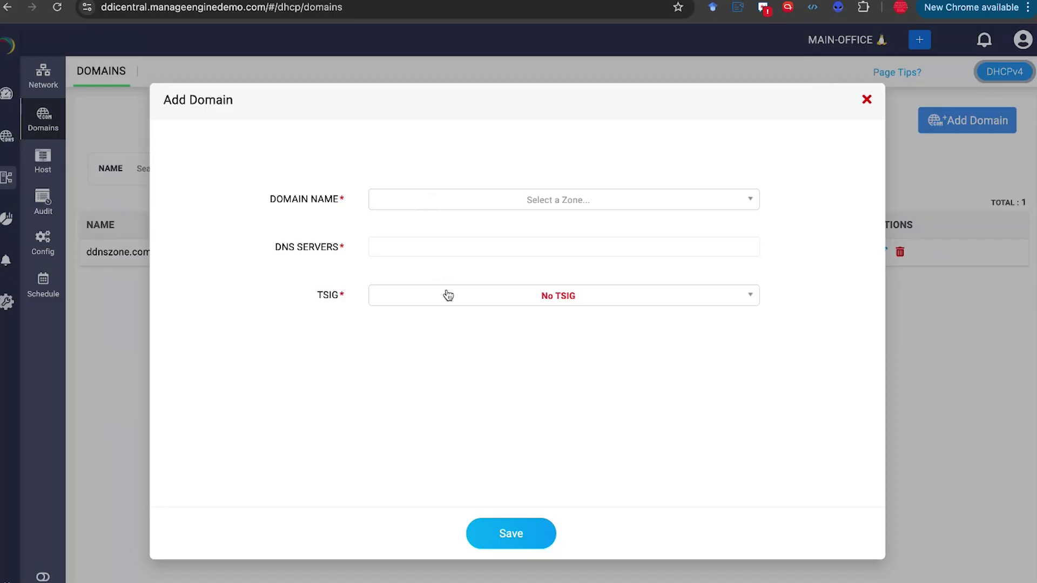
{"action": "left_click", "coordinate": [448, 294]}
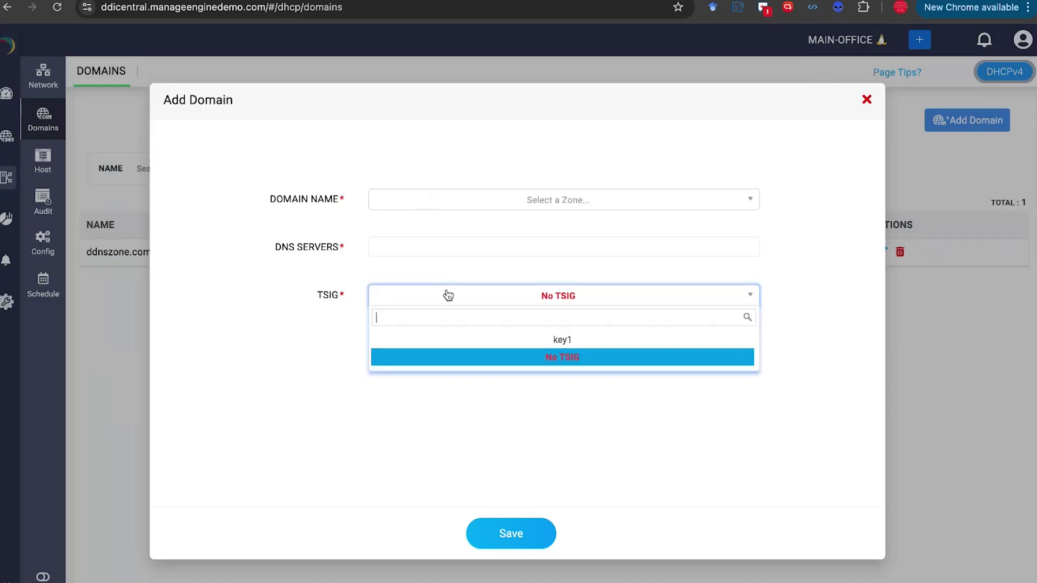
{"action": "left_click", "coordinate": [865, 101]}
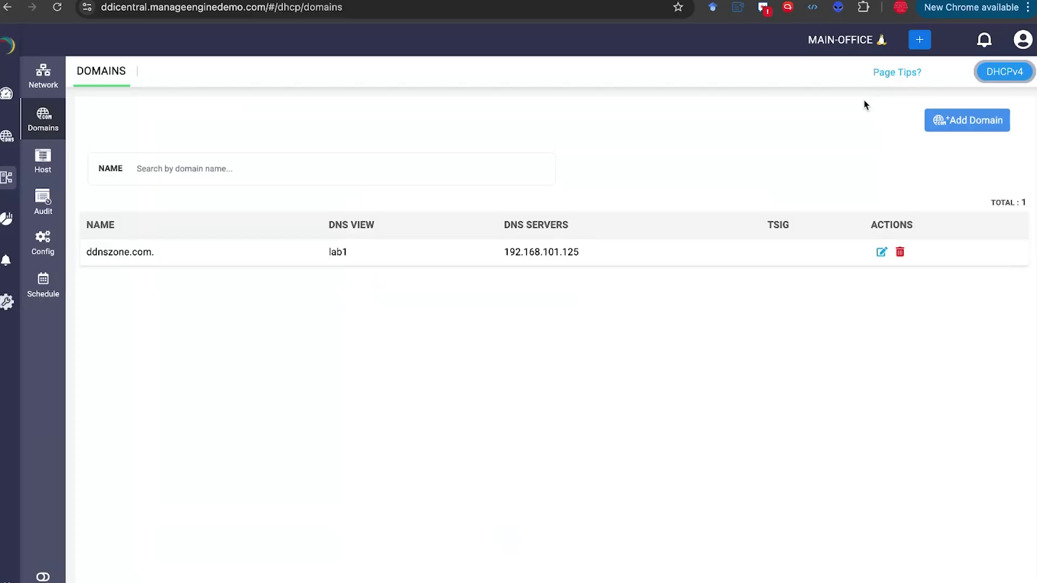
Open the hosts, show the cluster tree, and review the assignment and DHCP options of NOCTeam-user1 without saving.
{"action": "left_click", "coordinate": [55, 174]}
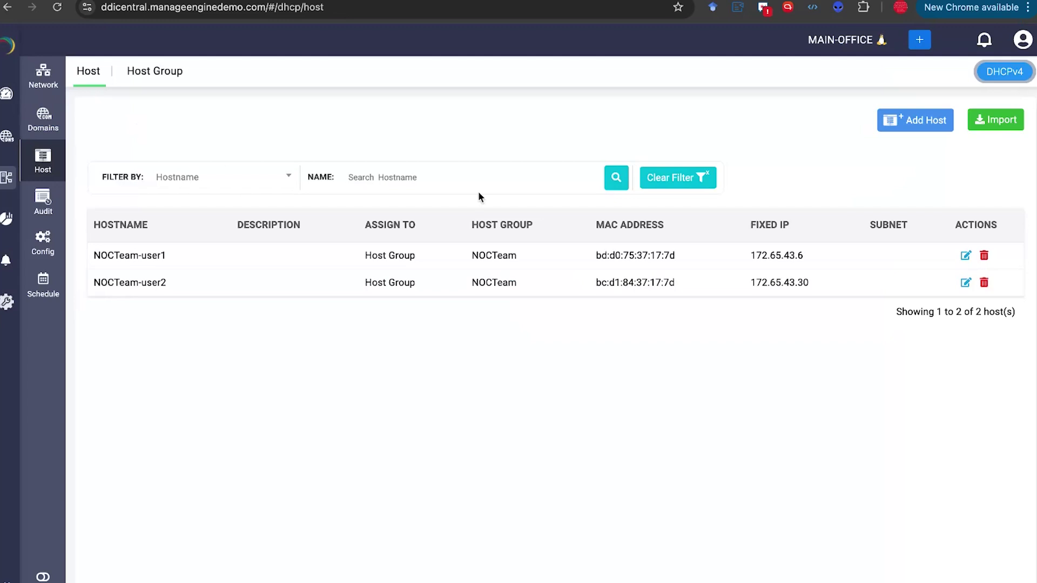
{"action": "left_click", "coordinate": [965, 254]}
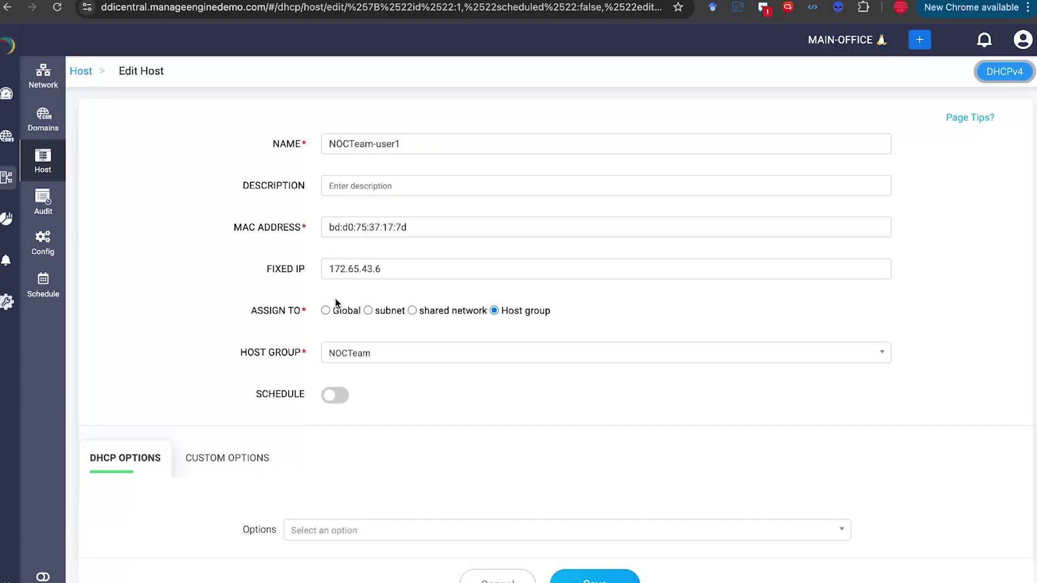
{"action": "left_click", "coordinate": [42, 577]}
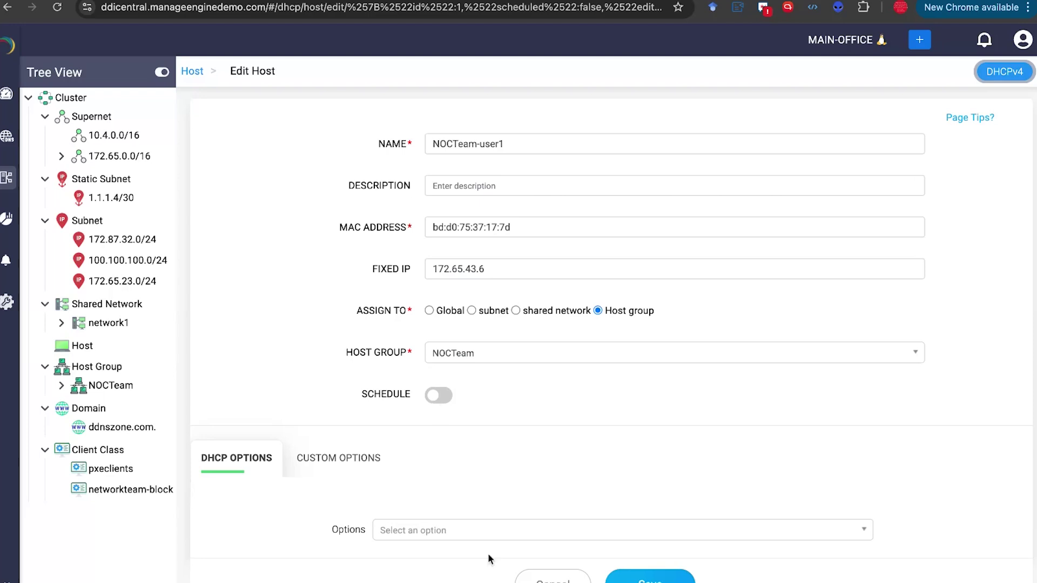
{"action": "scroll", "coordinate": [406, 474], "scroll_direction": "down", "scroll_amount": 6}
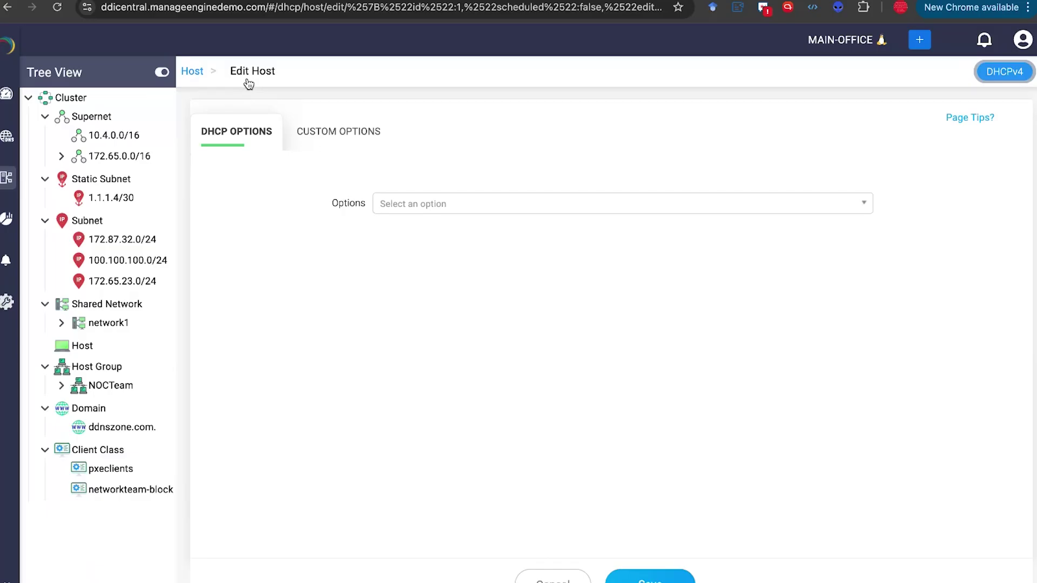
{"action": "left_click", "coordinate": [548, 576]}
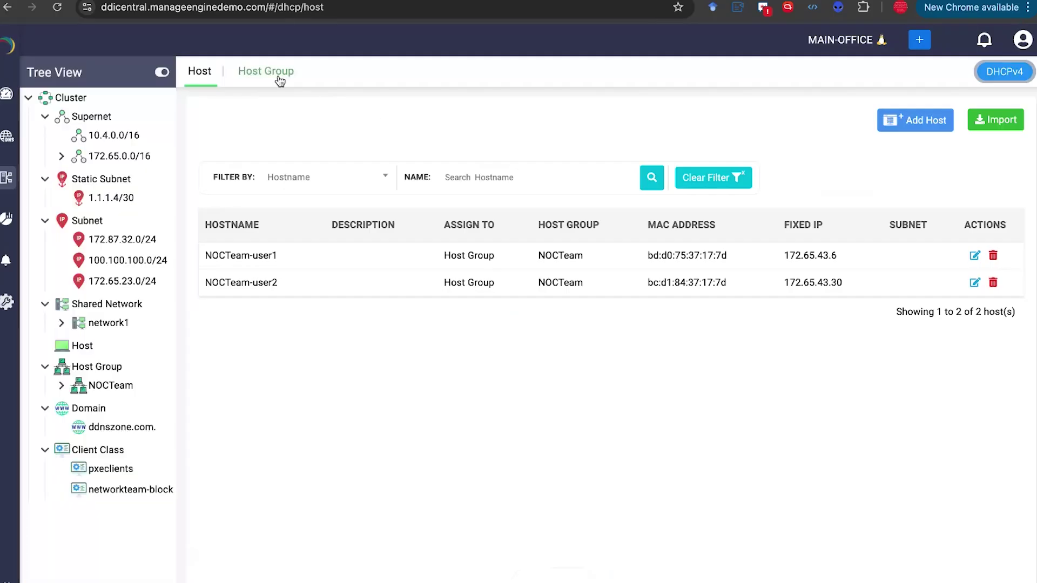
Review the NOCTeam host group's assignment and hosts, leave it without saving, and hide the cluster tree.
{"action": "left_click", "coordinate": [266, 71]}
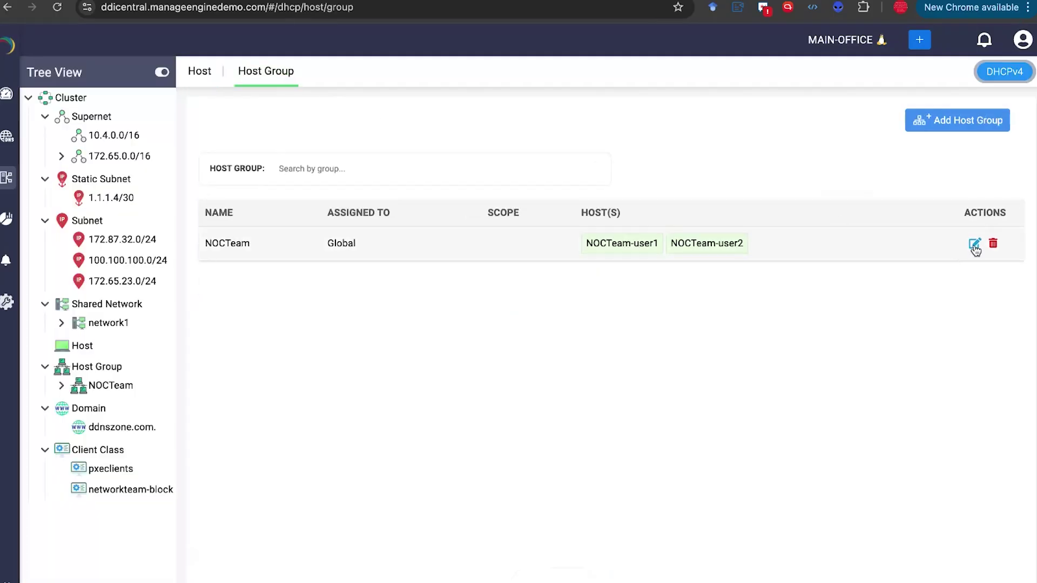
{"action": "left_click", "coordinate": [975, 243]}
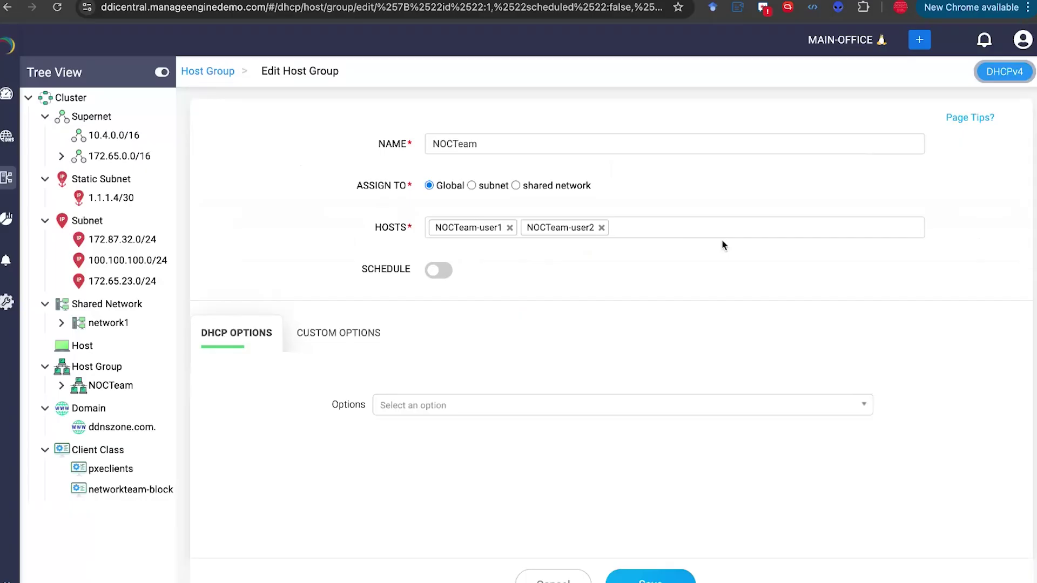
{"action": "left_click", "coordinate": [546, 577]}
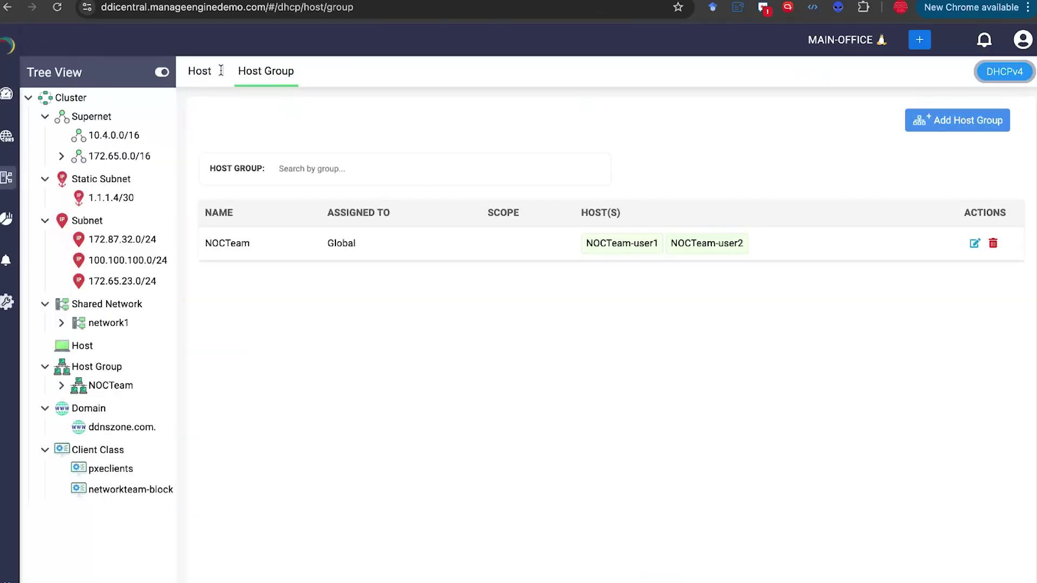
{"action": "left_click", "coordinate": [164, 73]}
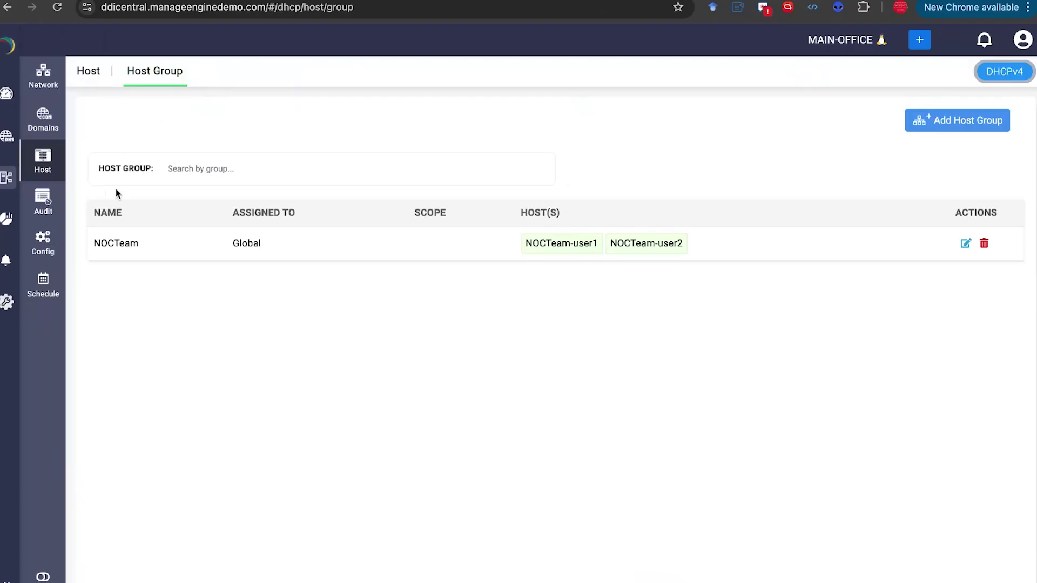
Open the DHCP audit log and look through the scopes available for filtering, without choosing one.
{"action": "left_click", "coordinate": [54, 216]}
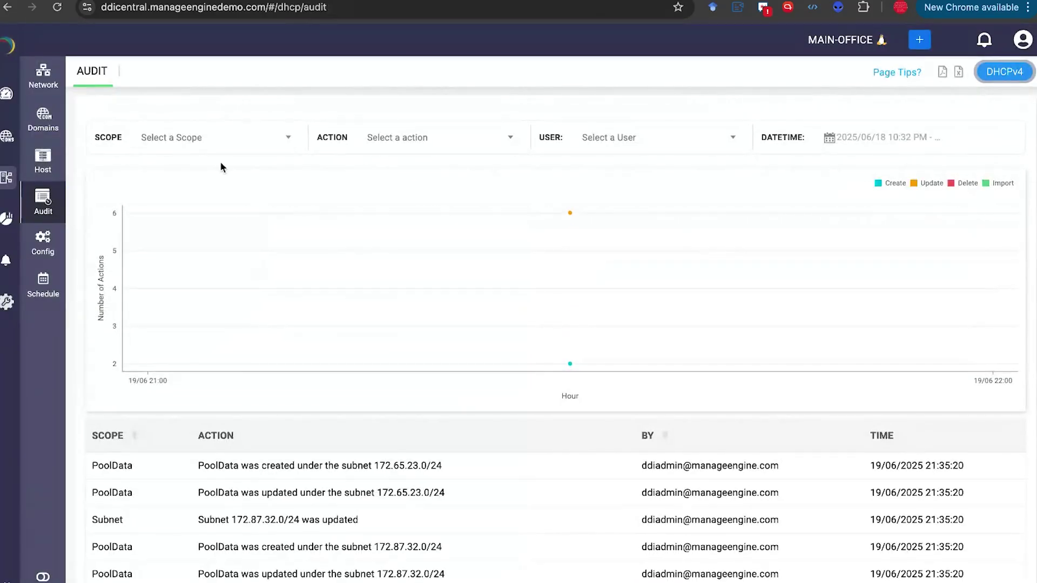
{"action": "left_click", "coordinate": [197, 137]}
{"action": "scroll", "coordinate": [187, 247], "scroll_direction": "down", "scroll_amount": 1}
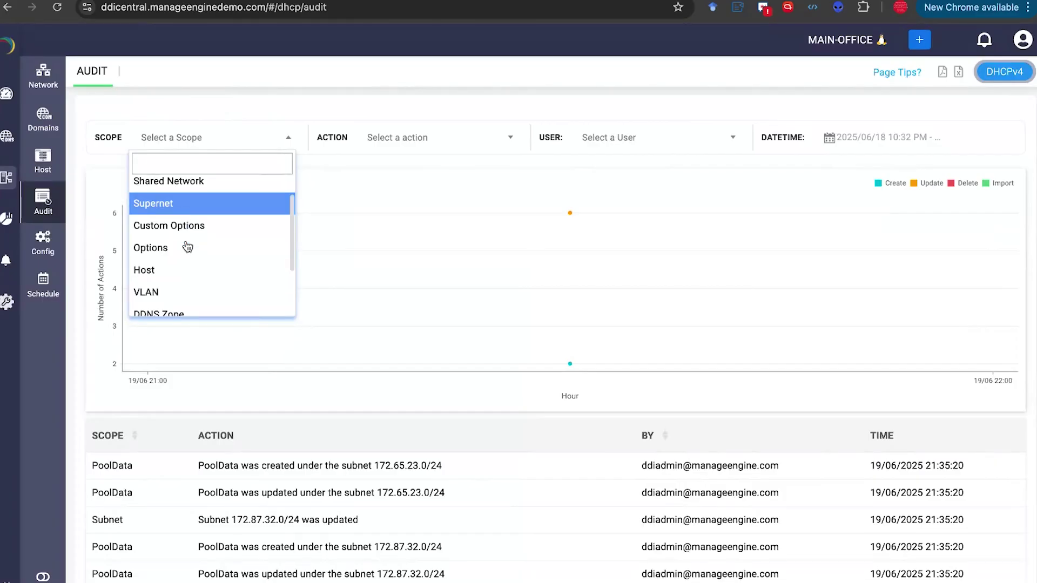
{"action": "scroll", "coordinate": [186, 246], "scroll_direction": "down", "scroll_amount": 3}
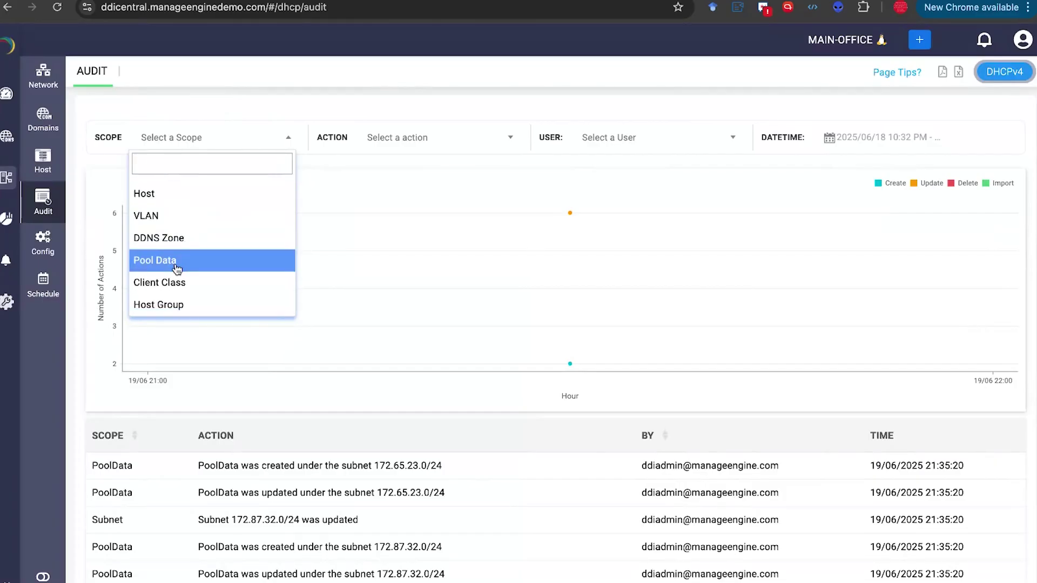
{"action": "scroll", "coordinate": [165, 231], "scroll_direction": "up", "scroll_amount": 1}
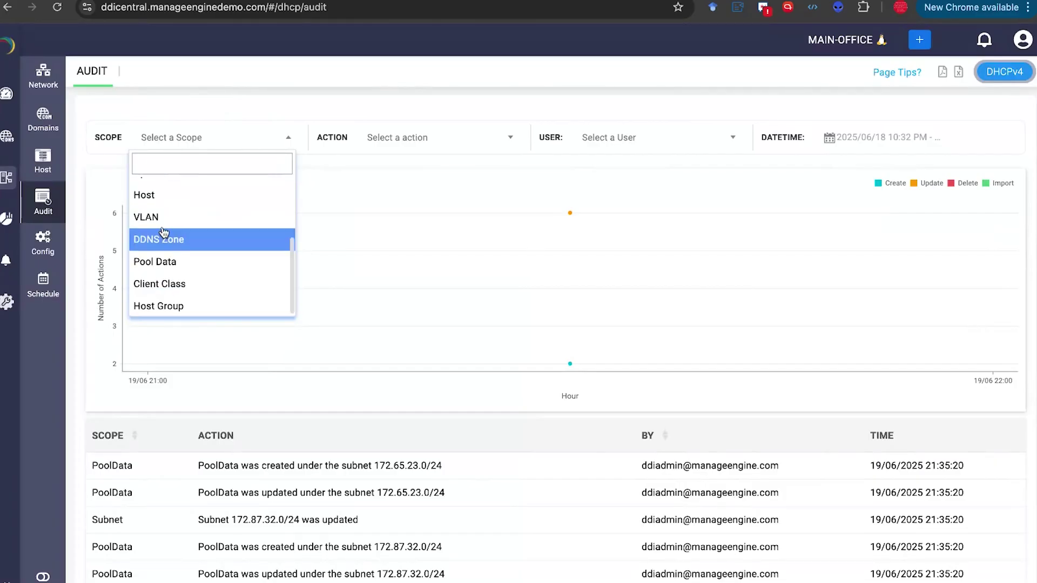
{"action": "scroll", "coordinate": [164, 231], "scroll_direction": "up", "scroll_amount": 5}
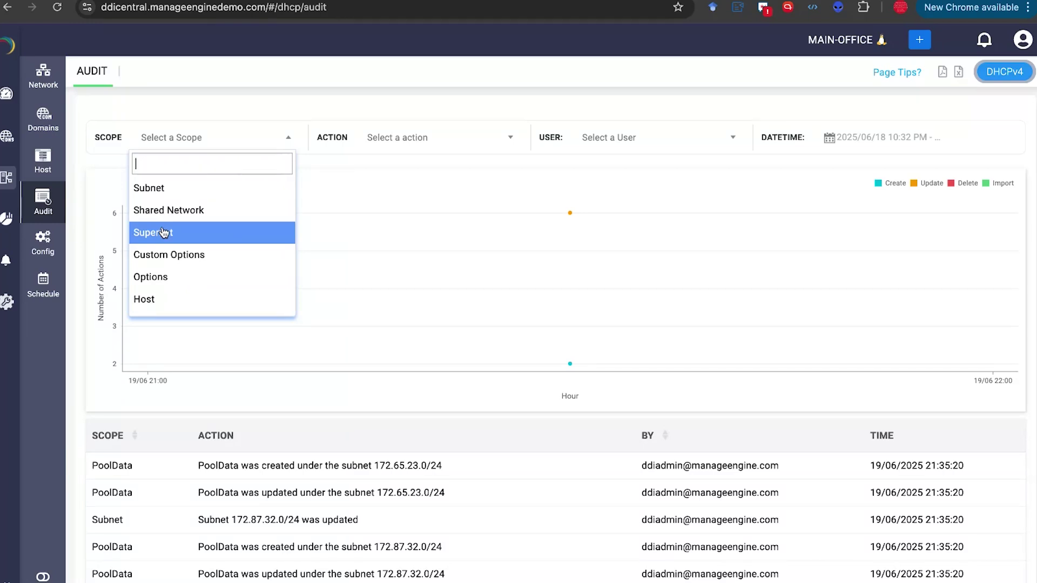
{"action": "left_click", "coordinate": [77, 344]}
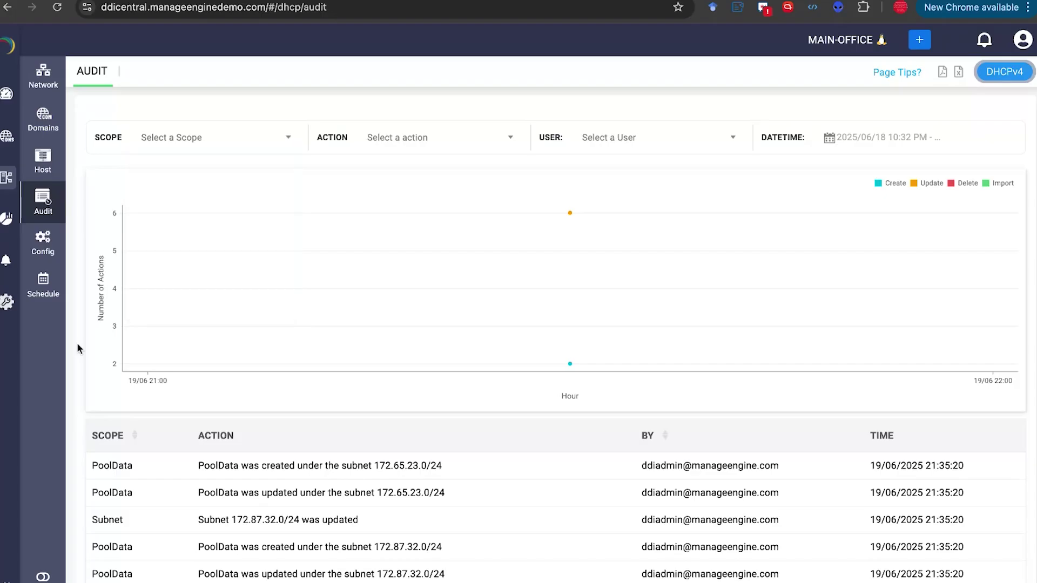
Open the DHCP failover configuration, review every field of a new failover form, and cancel it without saving.
{"action": "left_click", "coordinate": [40, 253]}
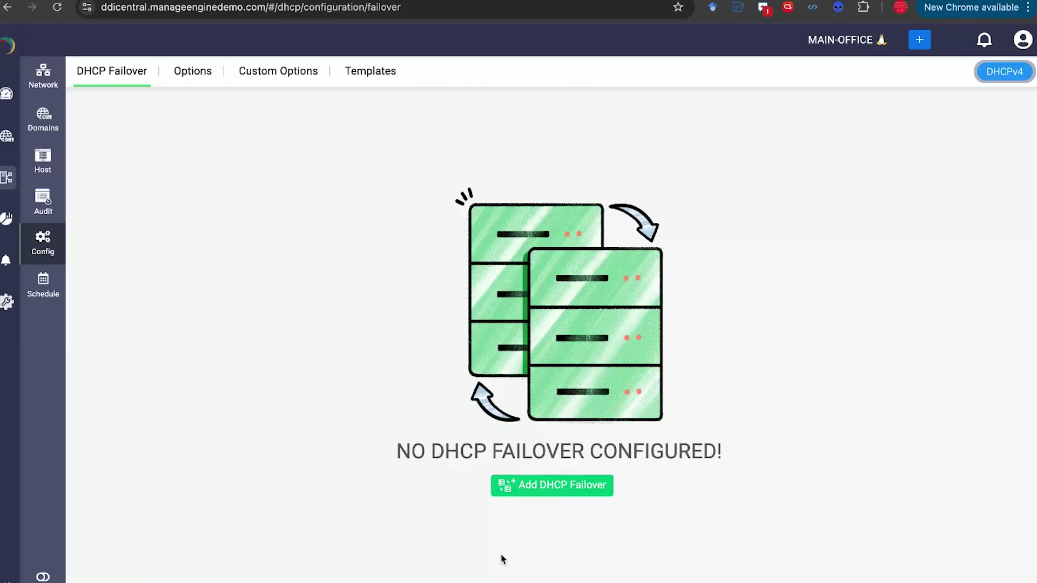
{"action": "left_click", "coordinate": [516, 487]}
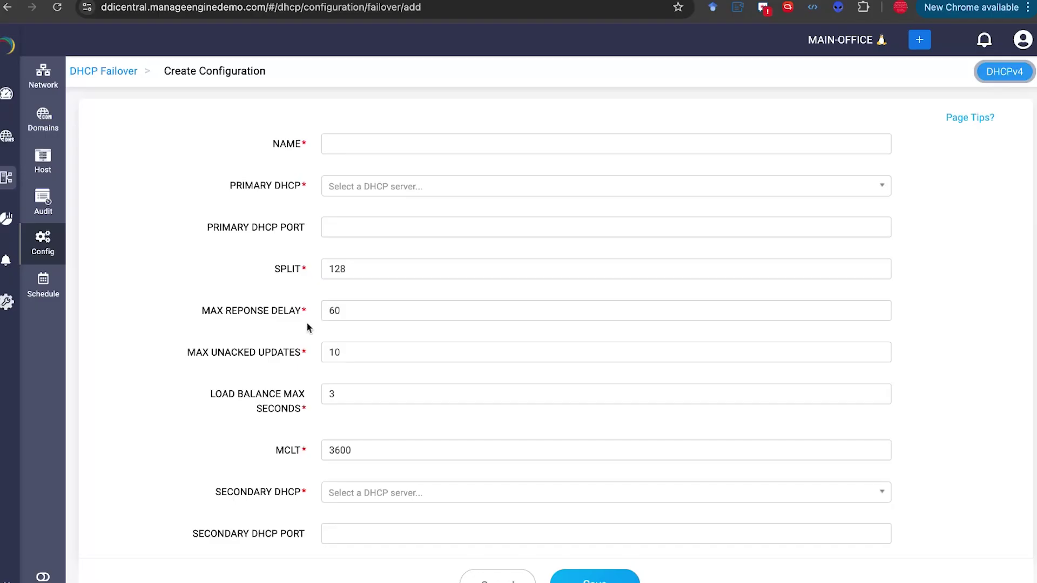
{"action": "scroll", "coordinate": [309, 327], "scroll_direction": "down", "scroll_amount": 3}
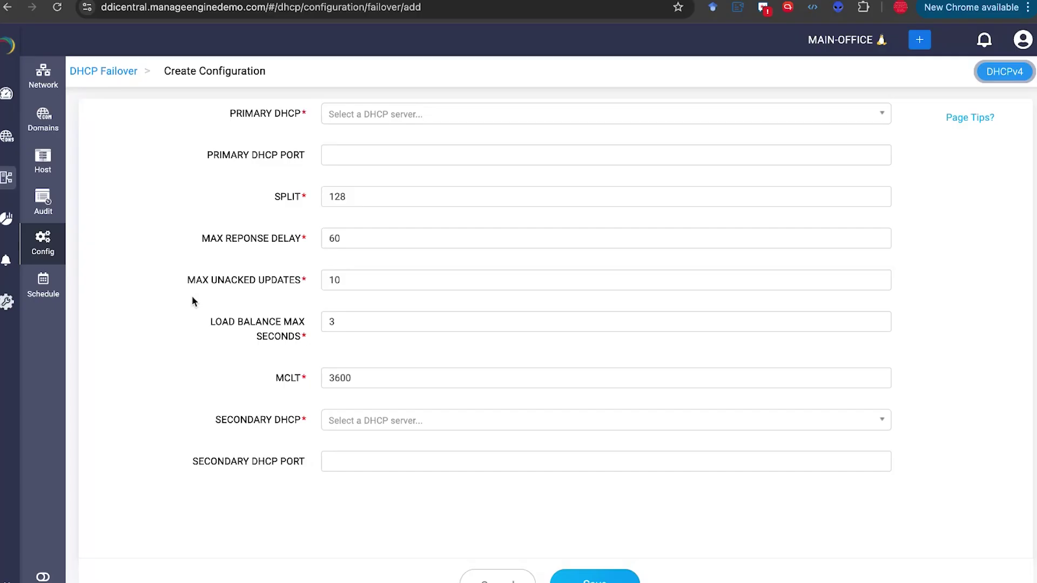
{"action": "scroll", "coordinate": [393, 545], "scroll_direction": "down", "scroll_amount": 1}
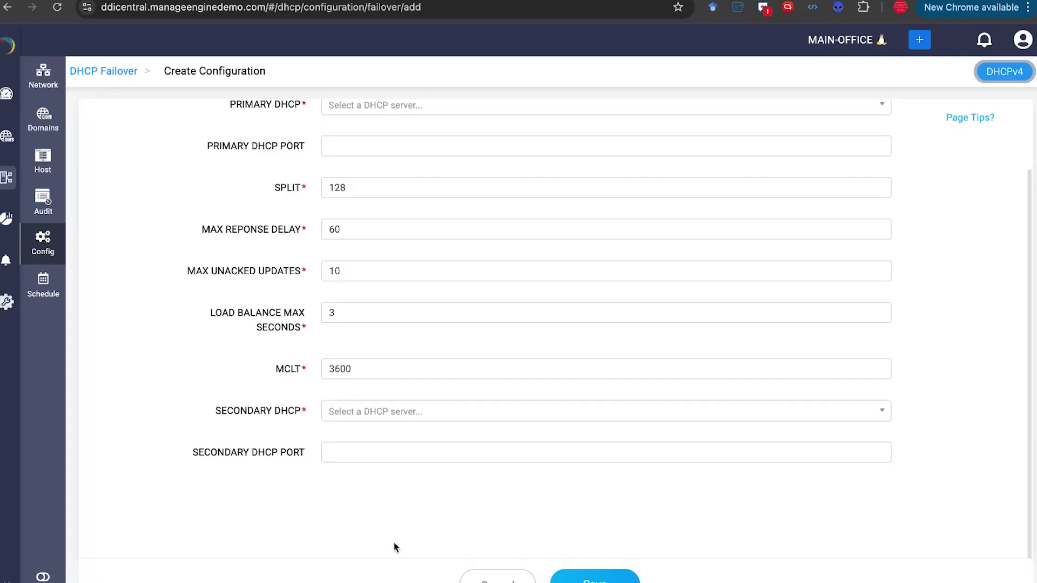
{"action": "scroll", "coordinate": [394, 545], "scroll_direction": "up", "scroll_amount": 3}
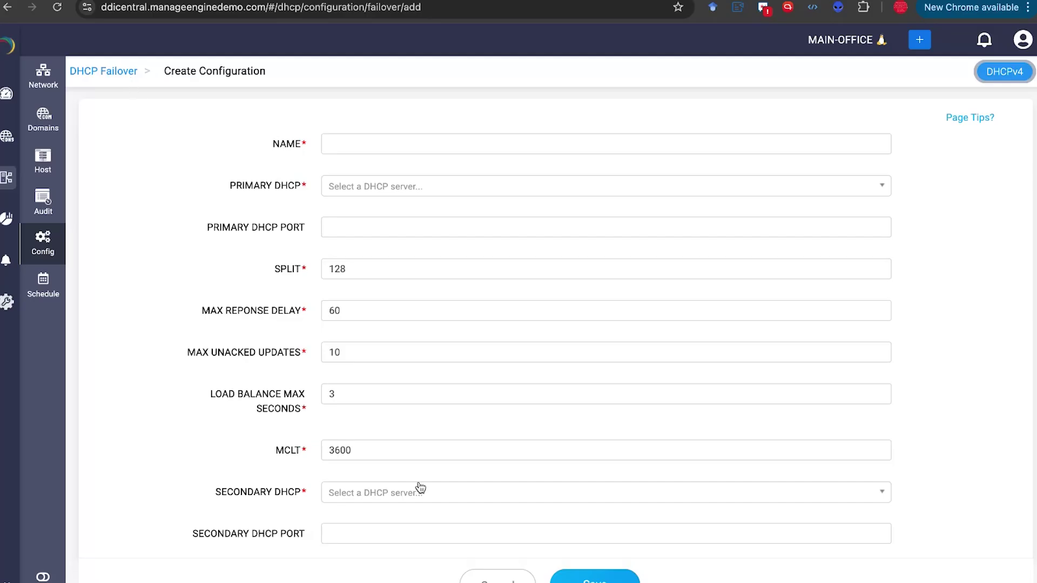
{"action": "scroll", "coordinate": [348, 371], "scroll_direction": "down", "scroll_amount": 1}
{"action": "scroll", "coordinate": [348, 371], "scroll_direction": "down", "scroll_amount": 1}
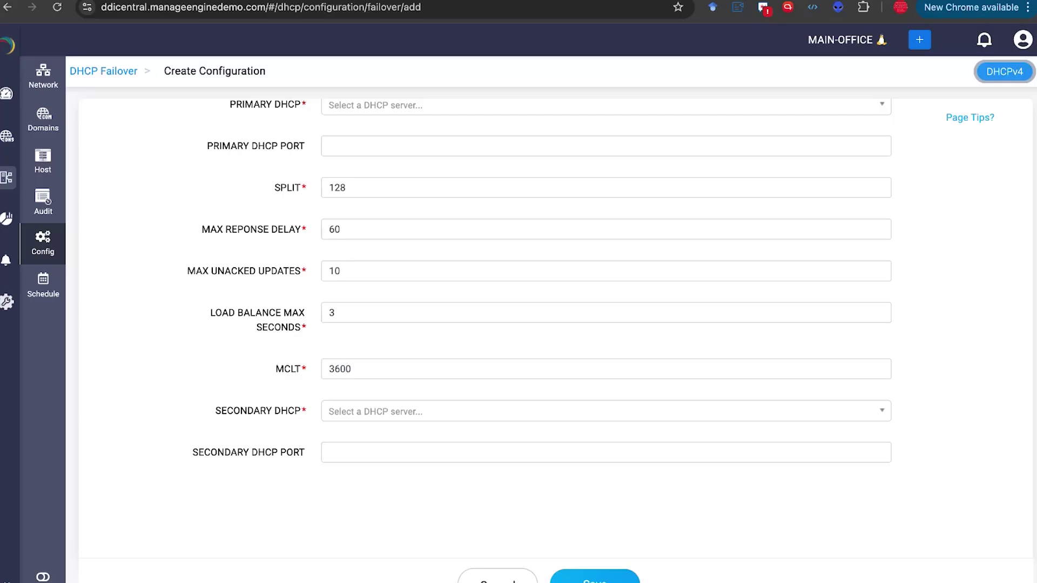
{"action": "left_click", "coordinate": [498, 579]}
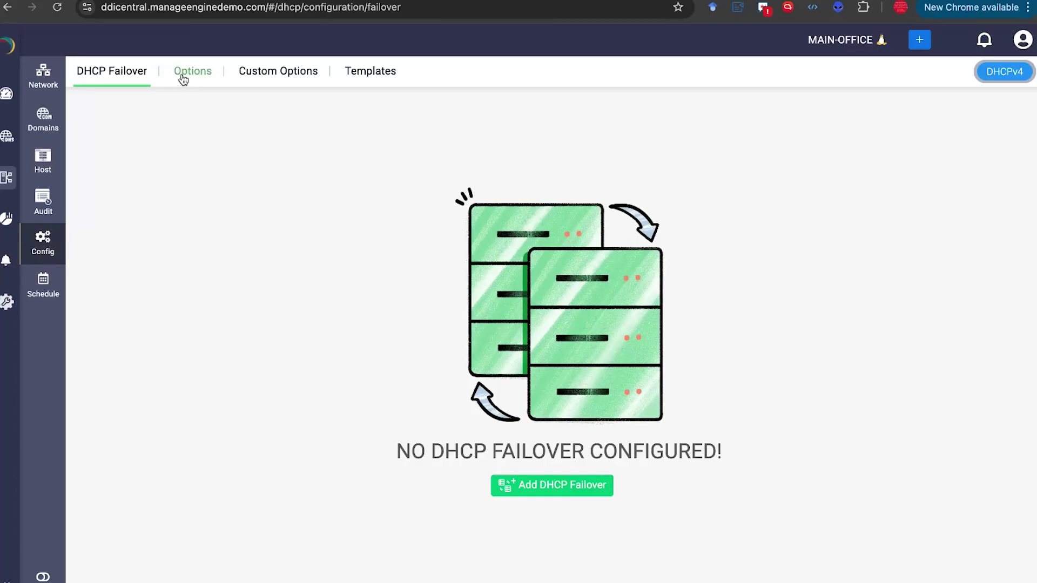
View the DHCP options, examine the data type choices in a new custom option definition, and close it without saving.
{"action": "left_click", "coordinate": [184, 79]}
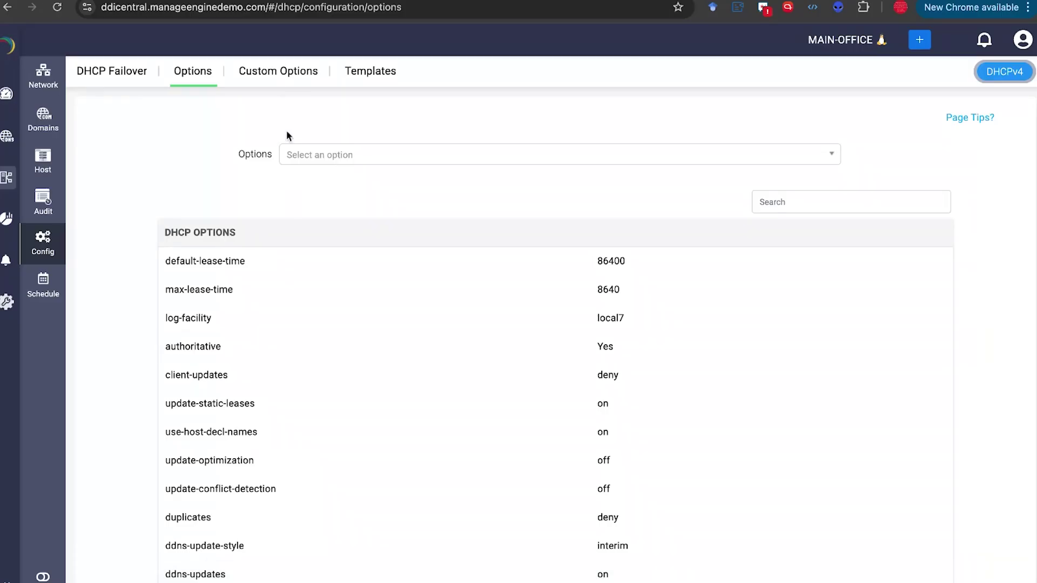
{"action": "left_click", "coordinate": [266, 76]}
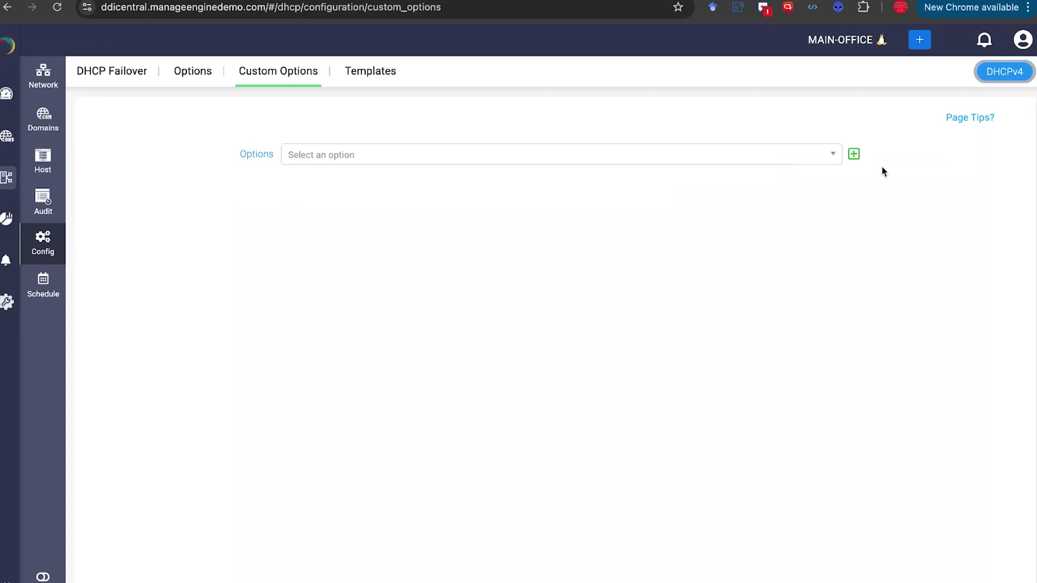
{"action": "left_click", "coordinate": [854, 156]}
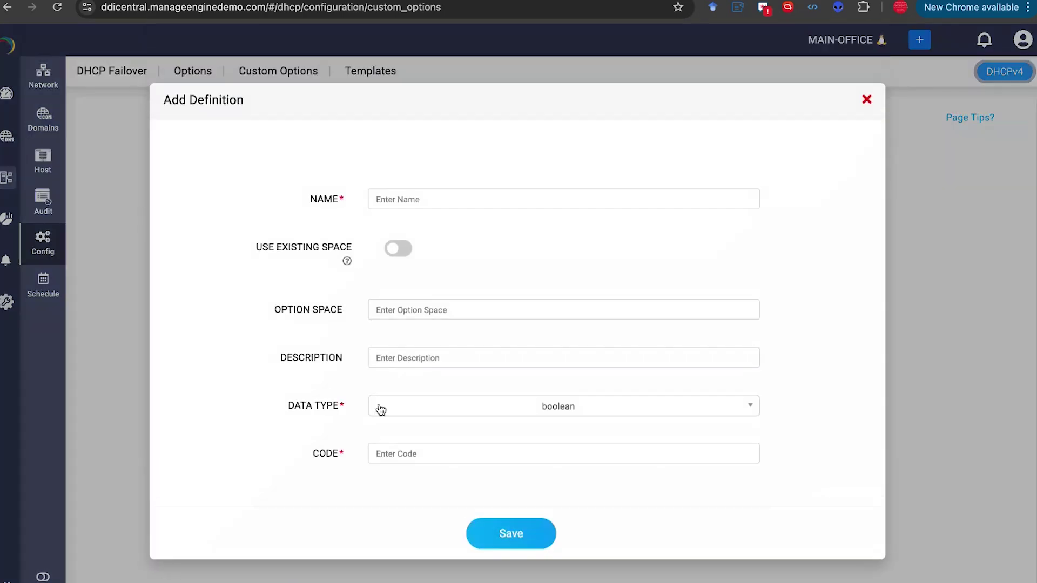
{"action": "left_click", "coordinate": [377, 406]}
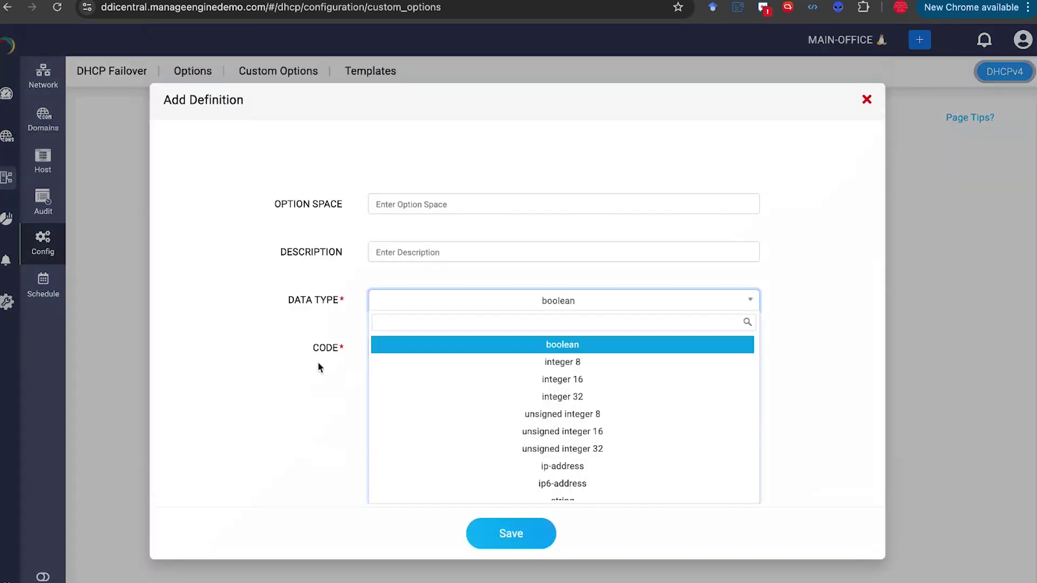
{"action": "left_click", "coordinate": [319, 366]}
{"action": "scroll", "coordinate": [383, 352], "scroll_direction": "up", "scroll_amount": 3}
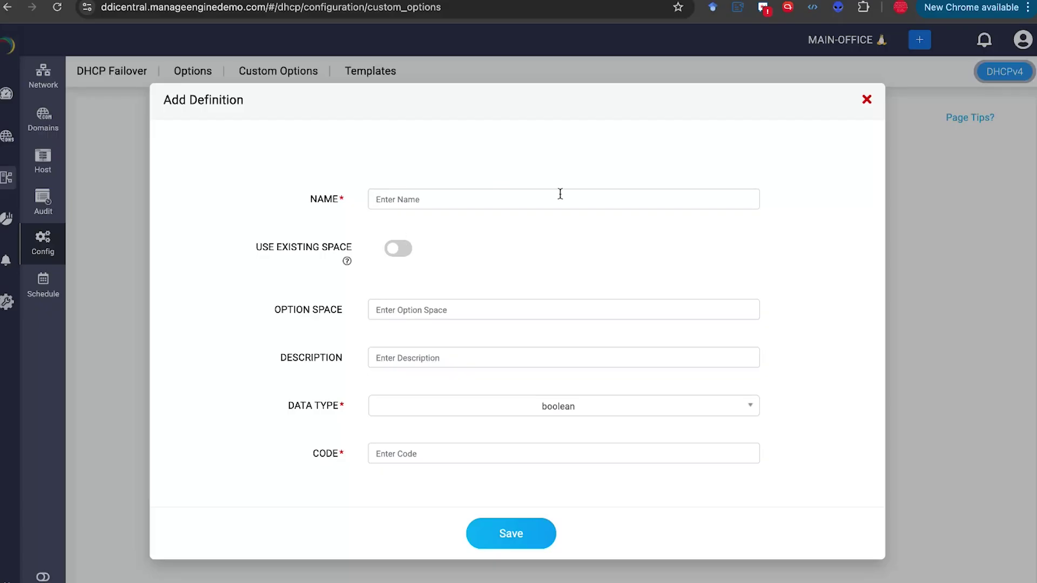
{"action": "left_click", "coordinate": [866, 102]}
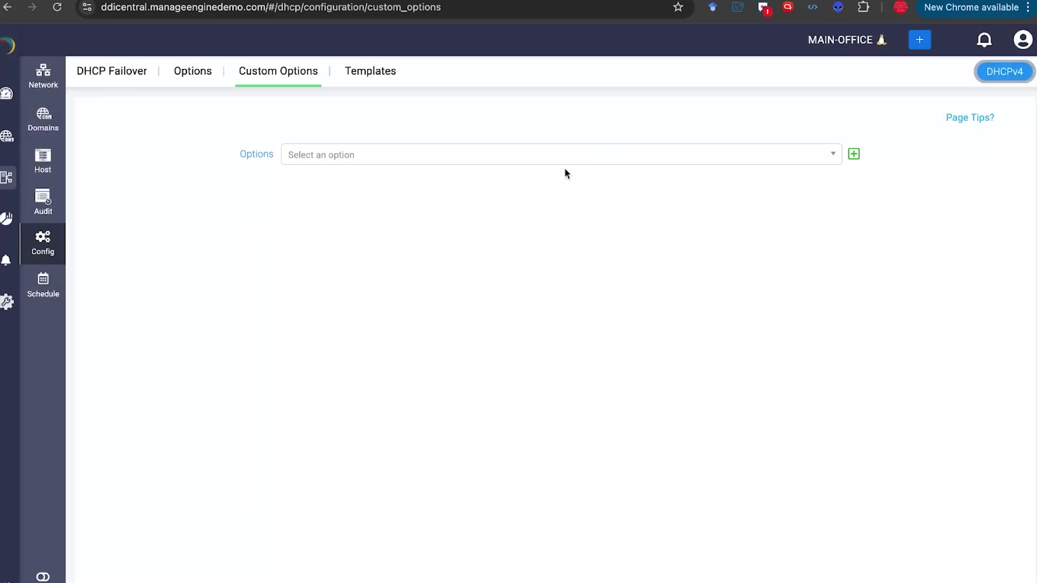
Open the DHCP configuration templates, view the new template form, and cancel it without saving.
{"action": "left_click", "coordinate": [366, 81]}
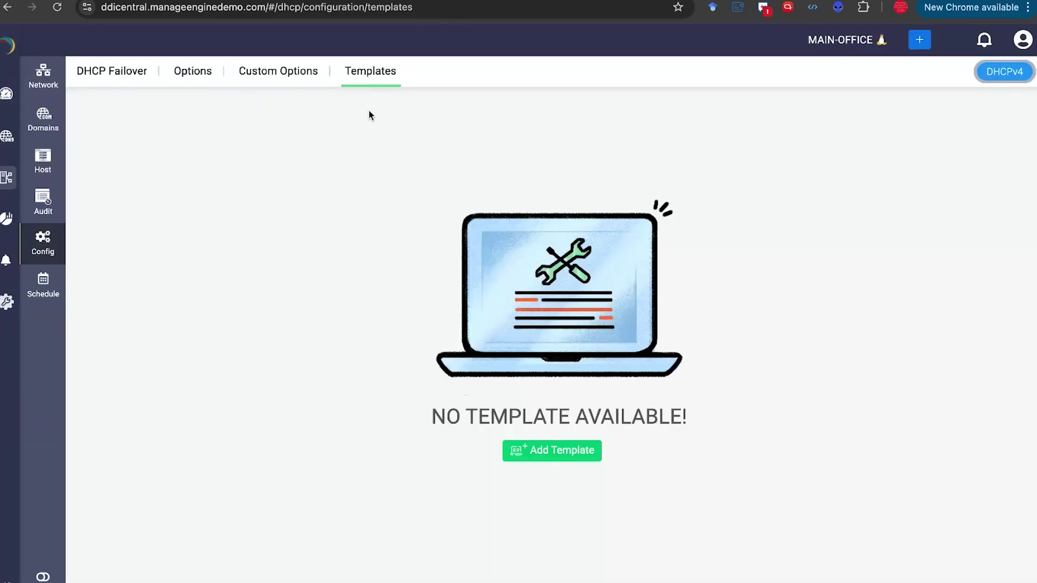
{"action": "left_click", "coordinate": [522, 447]}
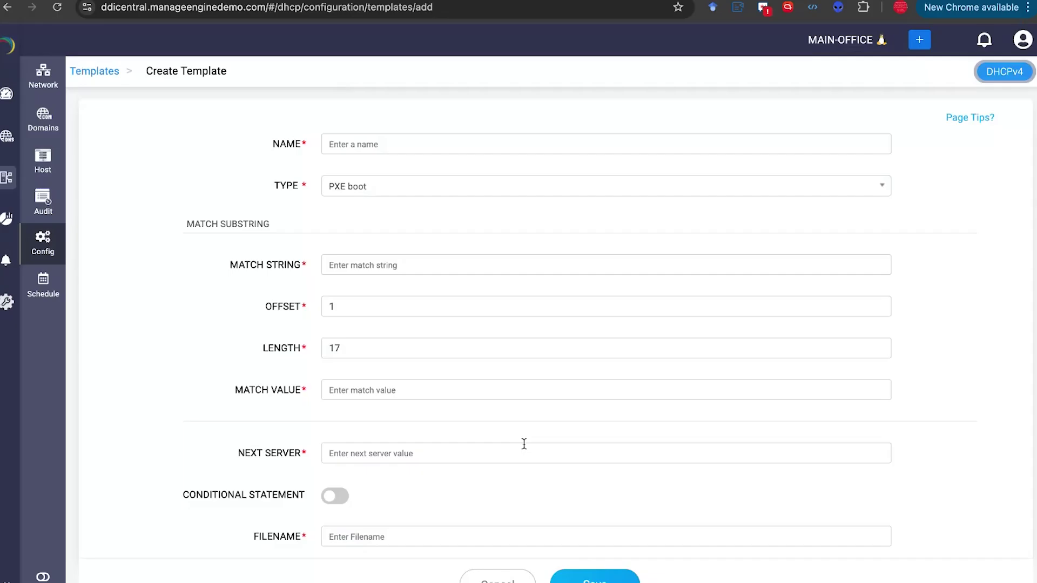
{"action": "left_click", "coordinate": [477, 580]}
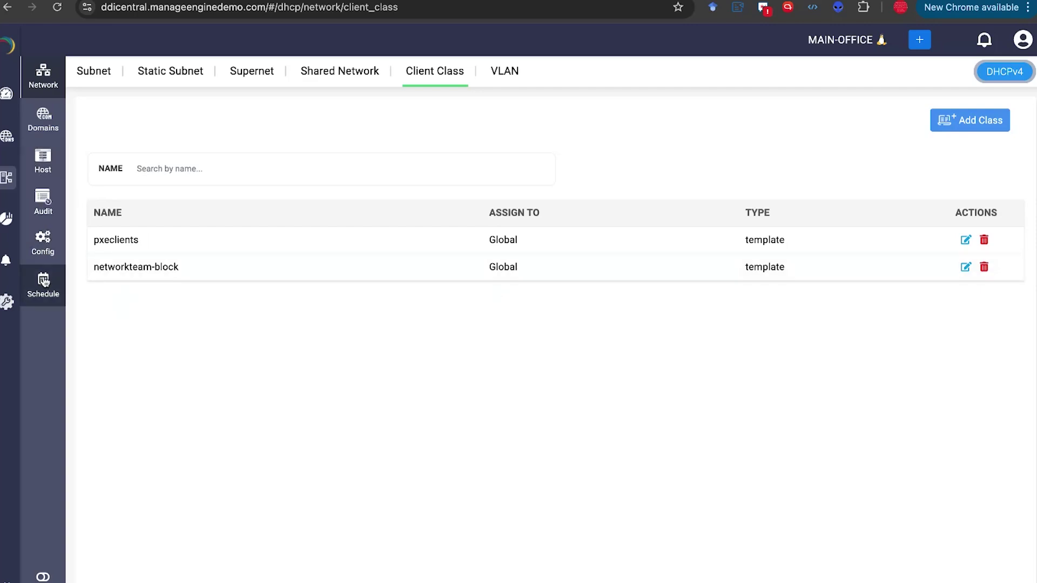
Review the scheduled configurations and reports, examine the backup setting of the DHCPD Subnets report schedule, and close it without saving.
{"action": "left_click", "coordinate": [44, 281]}
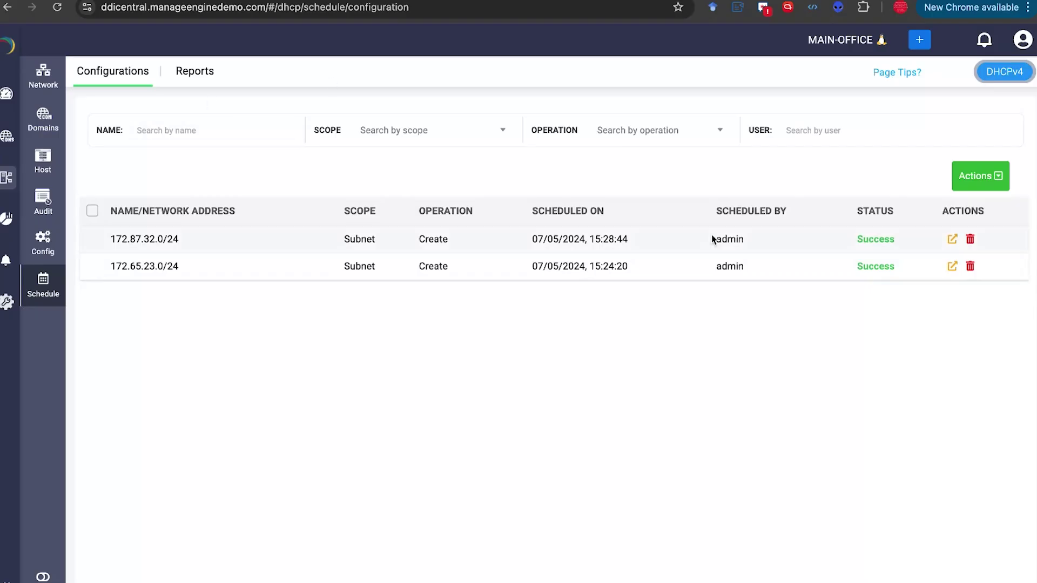
{"action": "left_click", "coordinate": [196, 79]}
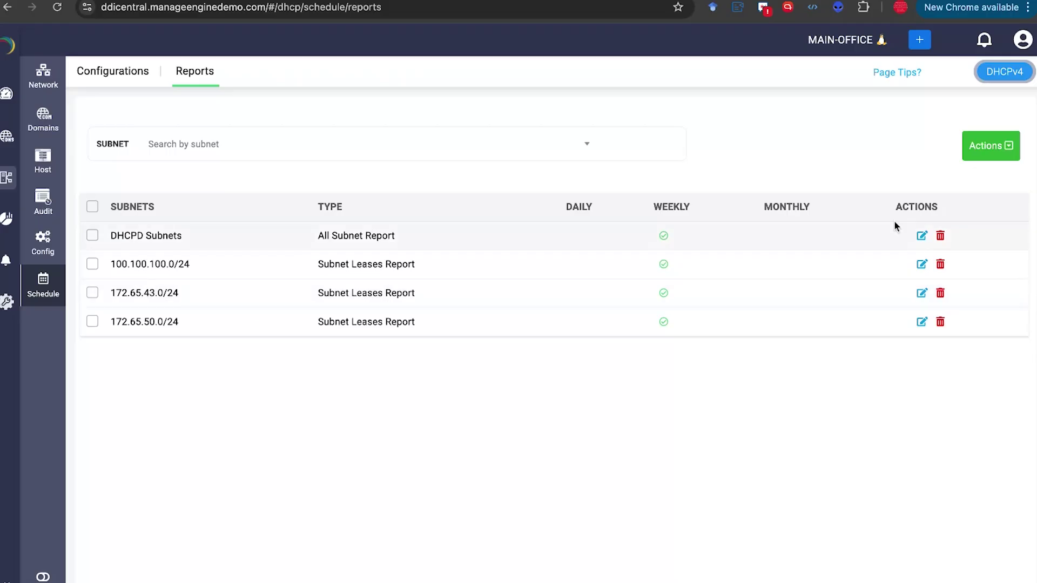
{"action": "left_click", "coordinate": [920, 236]}
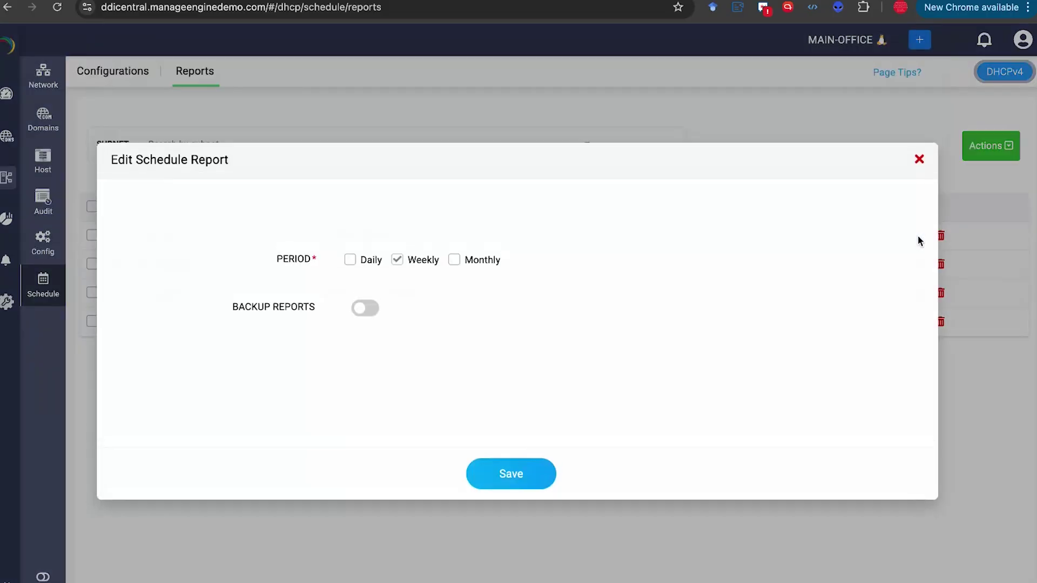
{"action": "left_click", "coordinate": [370, 311]}
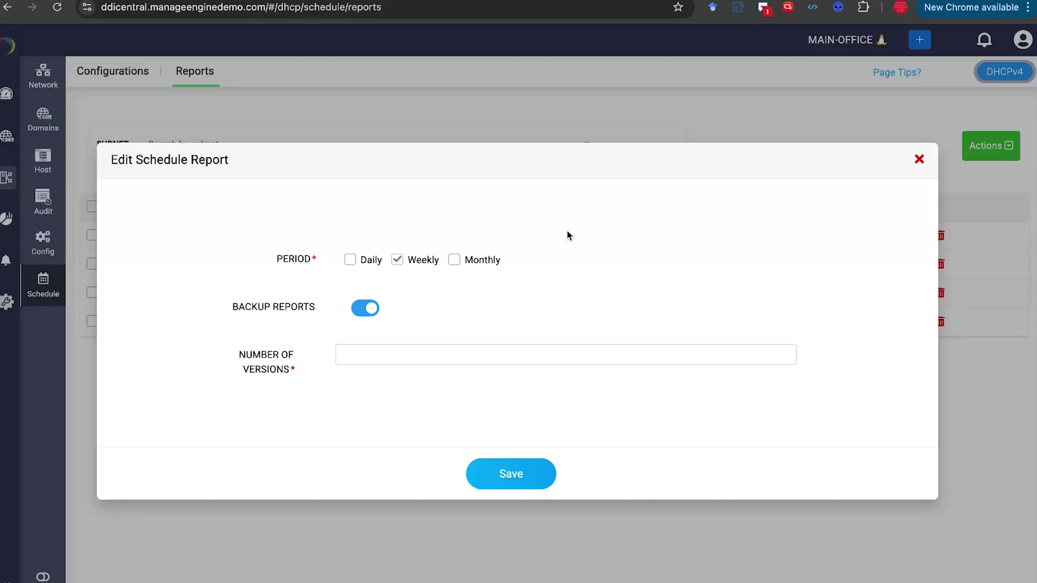
{"action": "left_click", "coordinate": [919, 159]}
Open the IPAM statistics and examine the subnet, device and IP usage charts.
{"action": "mouse_move", "coordinate": [27, 210]}
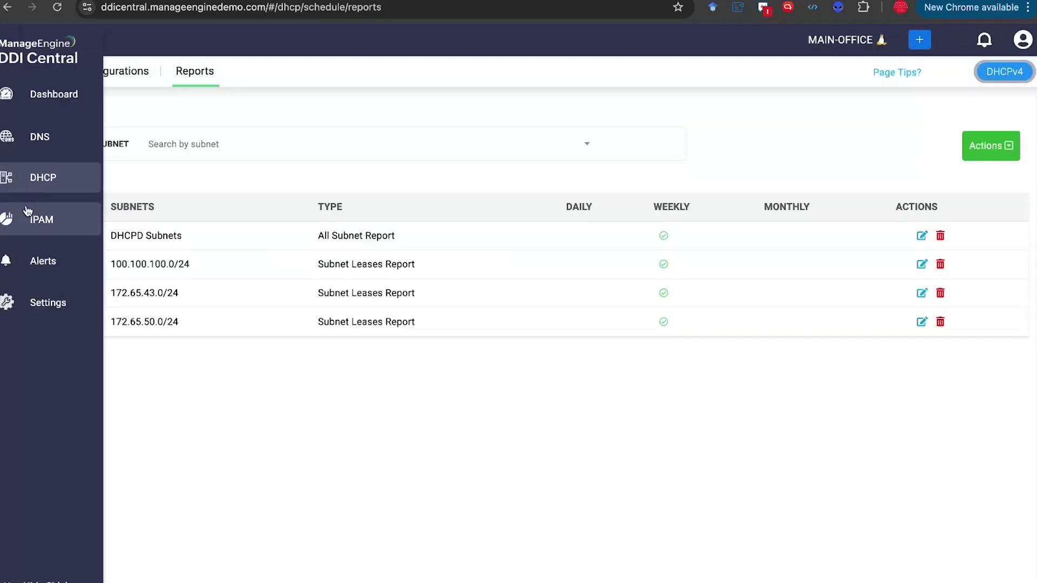
{"action": "left_click", "coordinate": [27, 213]}
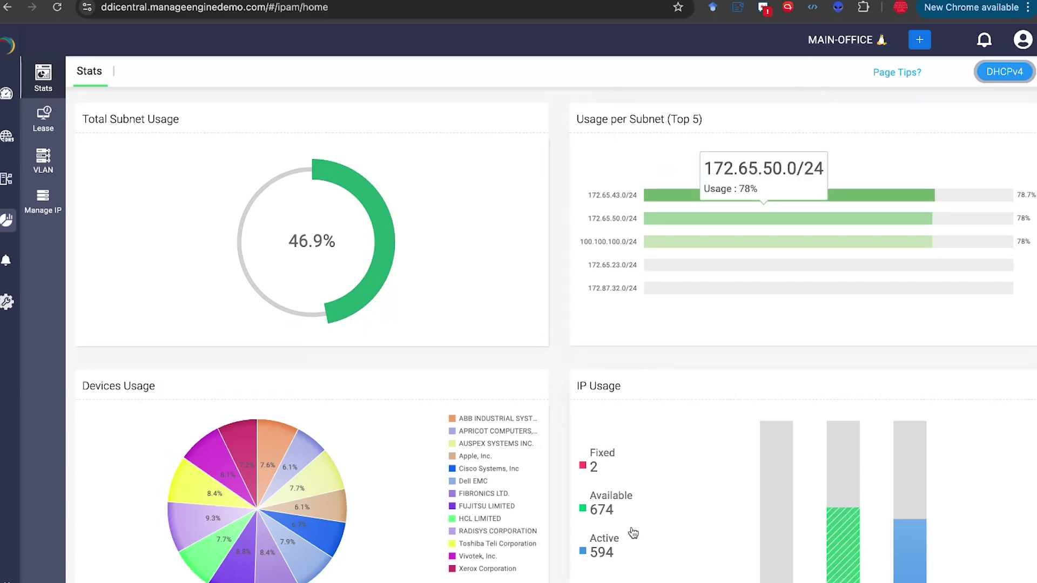
{"action": "mouse_move", "coordinate": [256, 542]}
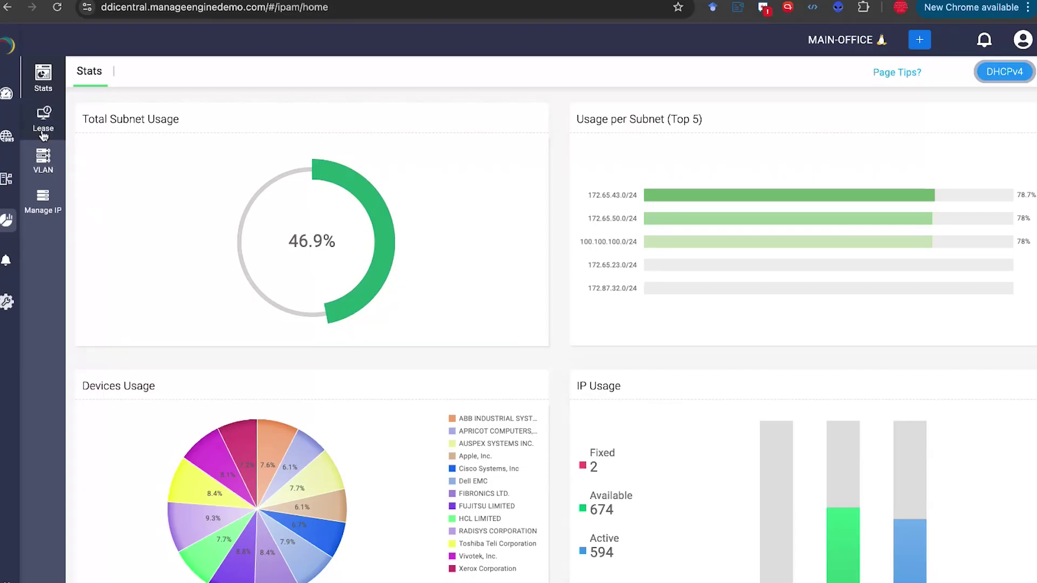
Open the DHCP leases and review the lease history of 100.100.100.3.
{"action": "left_click", "coordinate": [42, 132]}
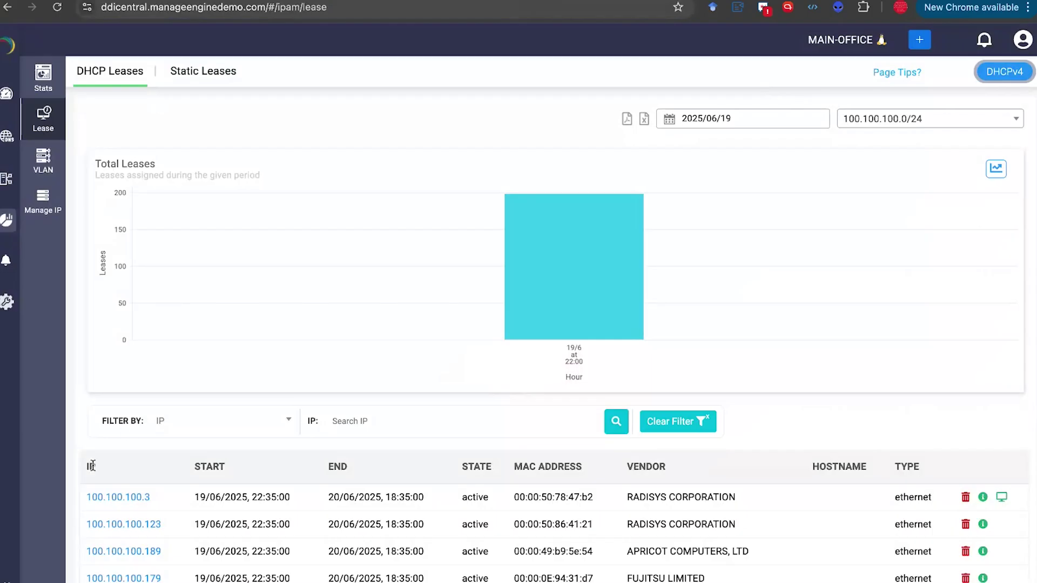
{"action": "left_click", "coordinate": [123, 497]}
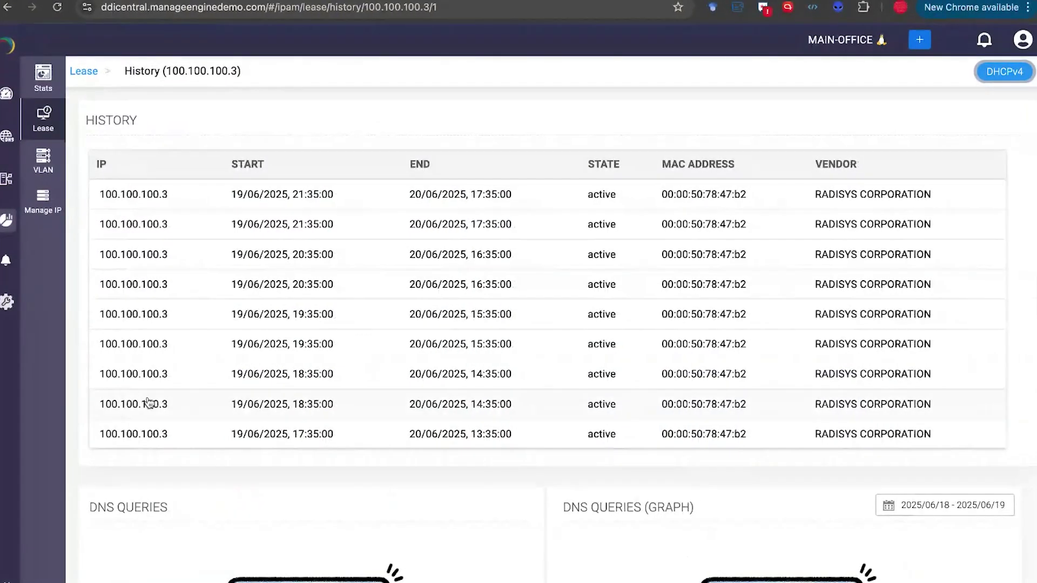
{"action": "scroll", "coordinate": [108, 476], "scroll_direction": "down", "scroll_amount": 3}
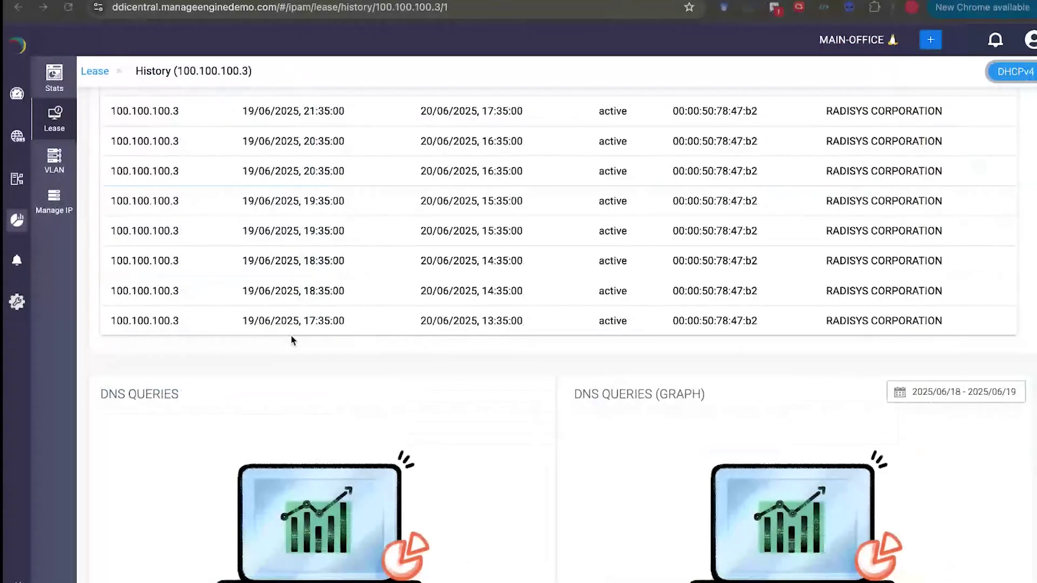
Set the DNS queries graph range to 2025/06/01 - 2025/06/19 and check the DNS query sections.
{"action": "left_click", "coordinate": [898, 398]}
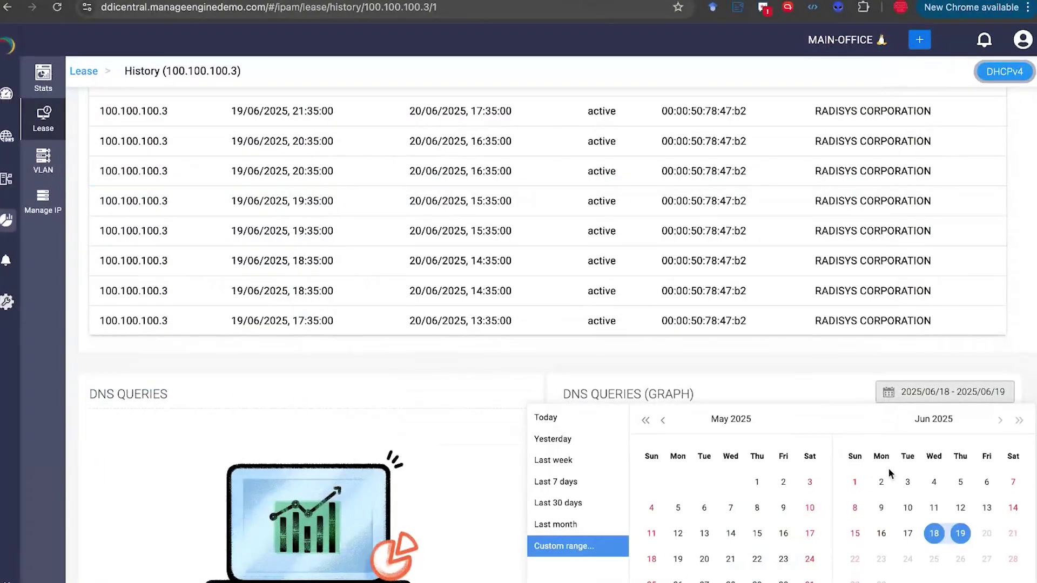
{"action": "left_click", "coordinate": [854, 482]}
{"action": "left_click", "coordinate": [956, 534]}
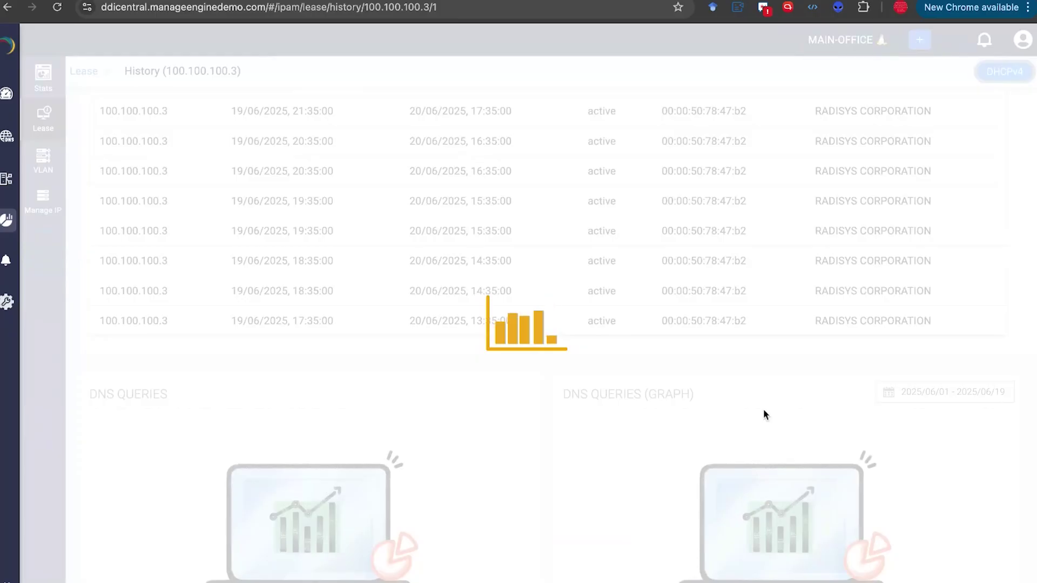
{"action": "scroll", "coordinate": [763, 410], "scroll_direction": "down", "scroll_amount": 4}
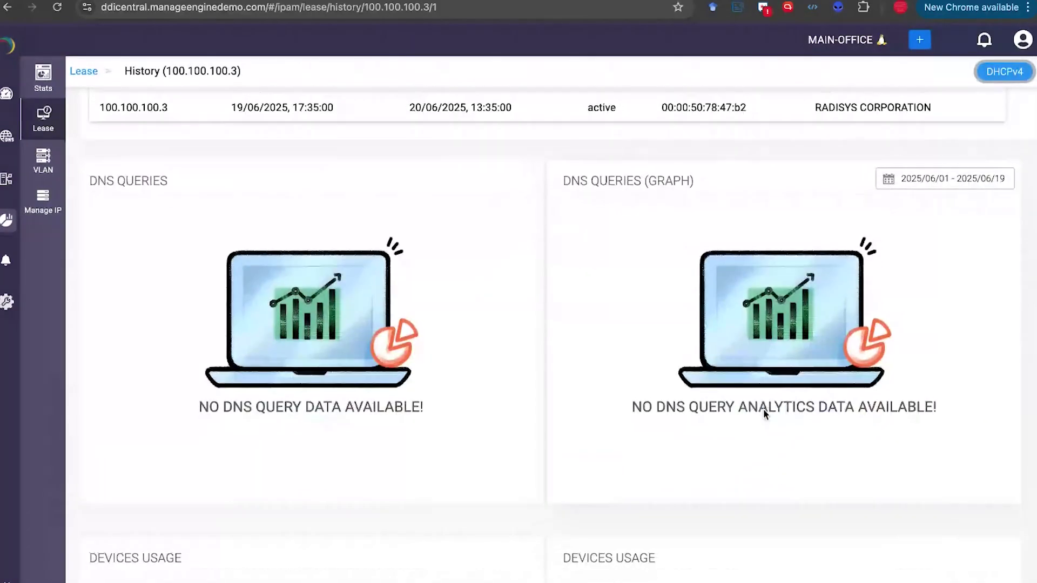
{"action": "scroll", "coordinate": [763, 410], "scroll_direction": "up", "scroll_amount": 3}
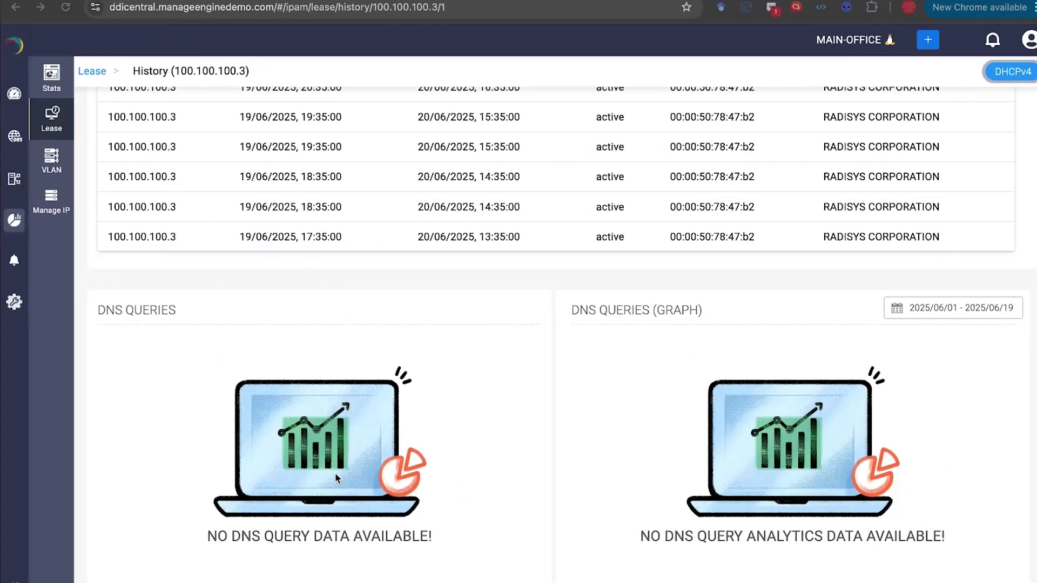
Return to the DHCP leases list and examine the device details for 100.100.100.3.
{"action": "left_click", "coordinate": [92, 70]}
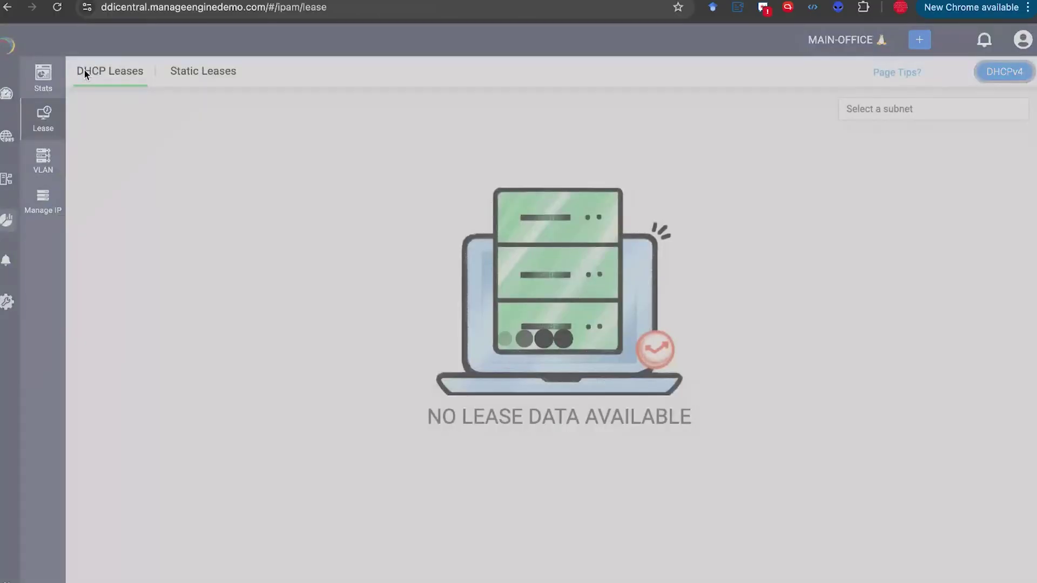
{"action": "scroll", "coordinate": [276, 431], "scroll_direction": "down", "scroll_amount": 2}
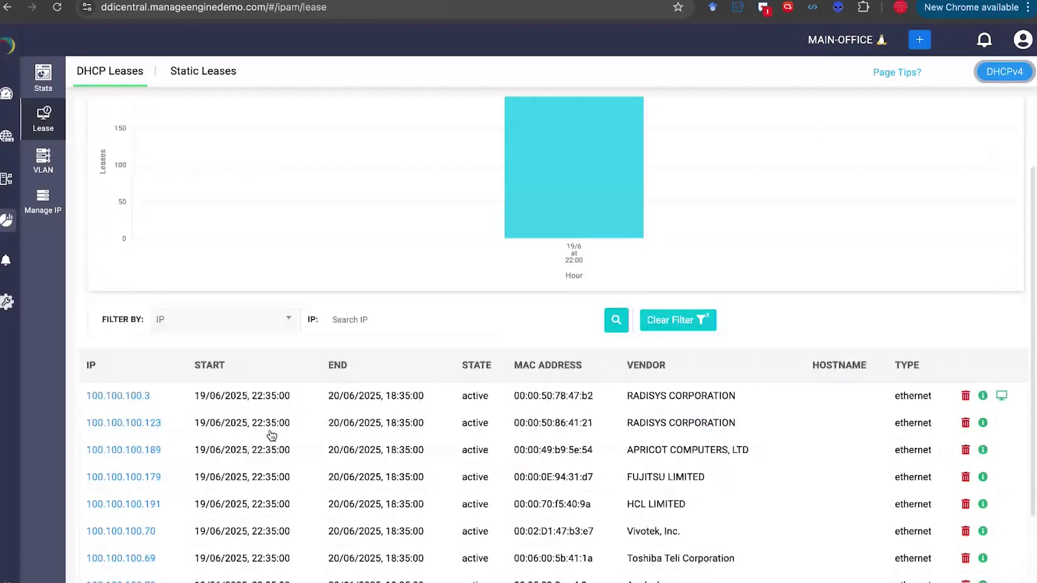
{"action": "scroll", "coordinate": [272, 435], "scroll_direction": "down", "scroll_amount": 1}
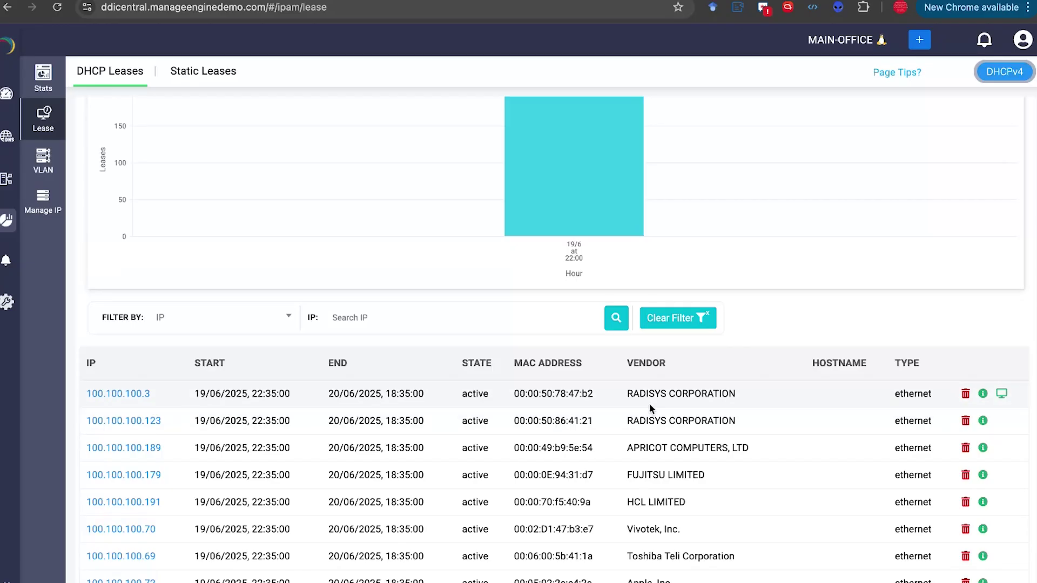
{"action": "left_click", "coordinate": [1001, 394]}
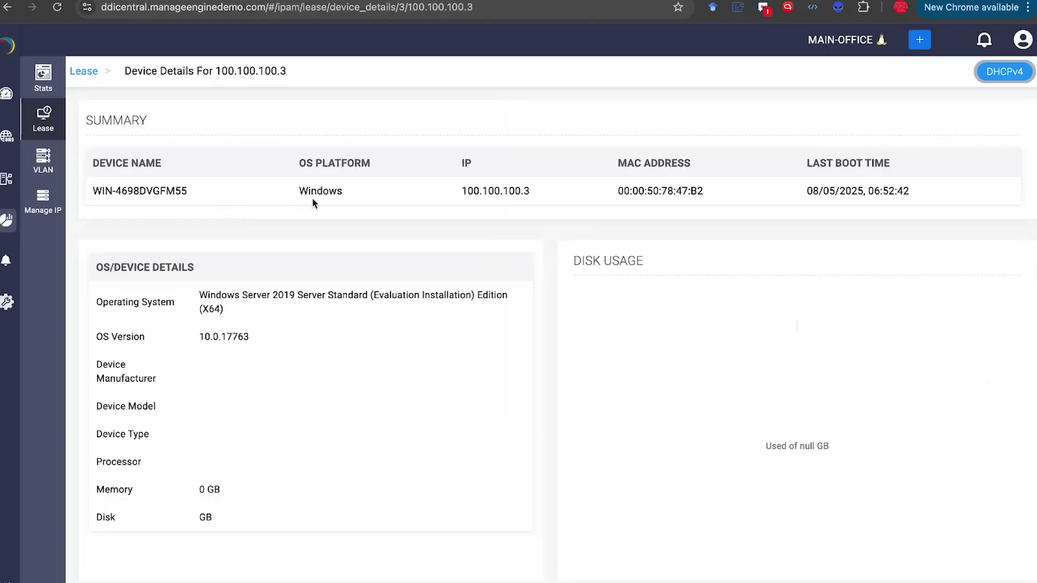
{"action": "scroll", "coordinate": [569, 320], "scroll_direction": "down", "scroll_amount": 3}
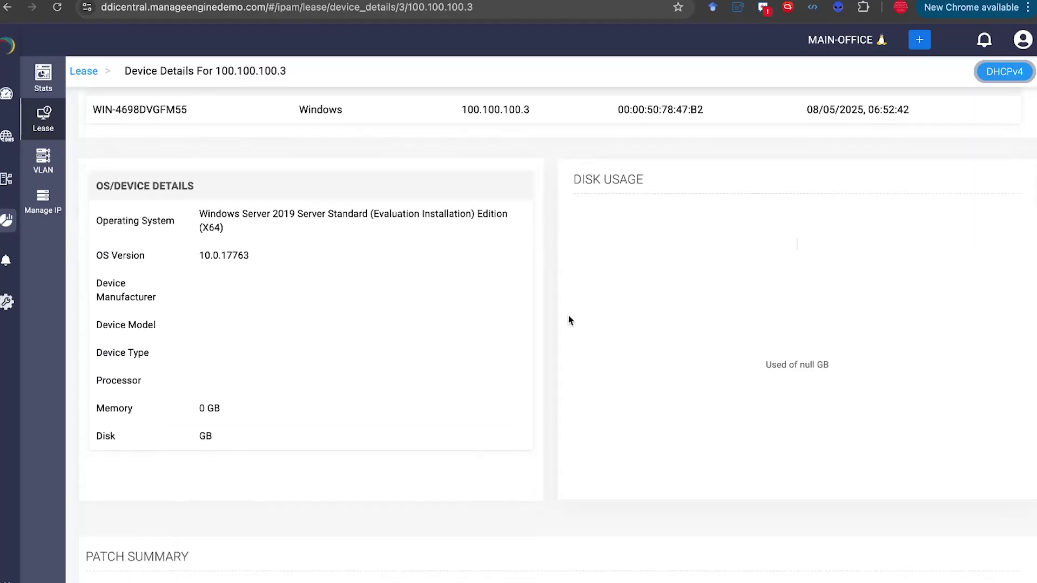
Examine the patch summary of 100.100.100.3 and the critical, medium and high segments of its CVSS 3 vulnerabilities.
{"action": "scroll", "coordinate": [569, 320], "scroll_direction": "down", "scroll_amount": 8}
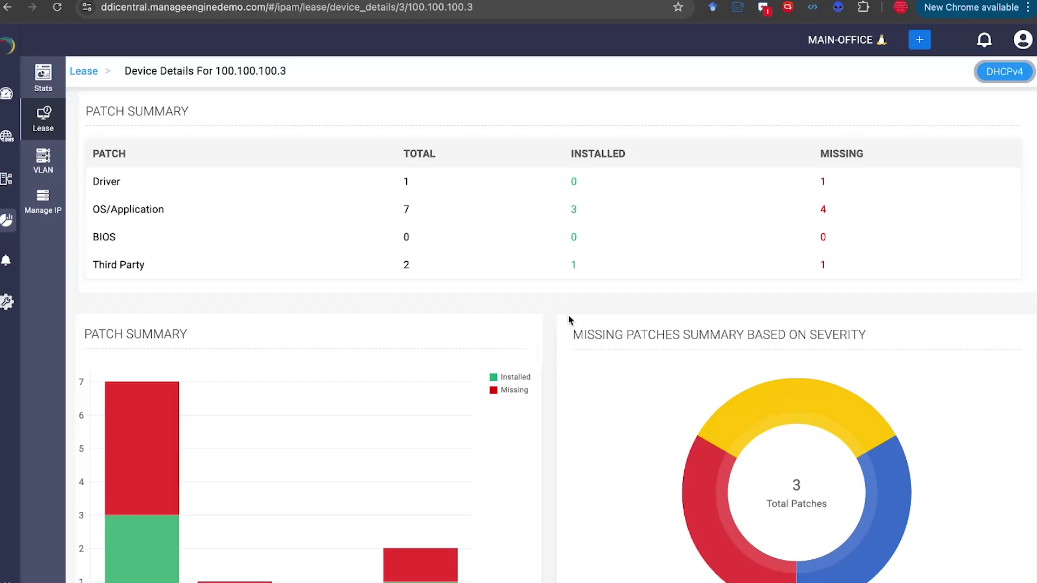
{"action": "scroll", "coordinate": [568, 319], "scroll_direction": "down", "scroll_amount": 8}
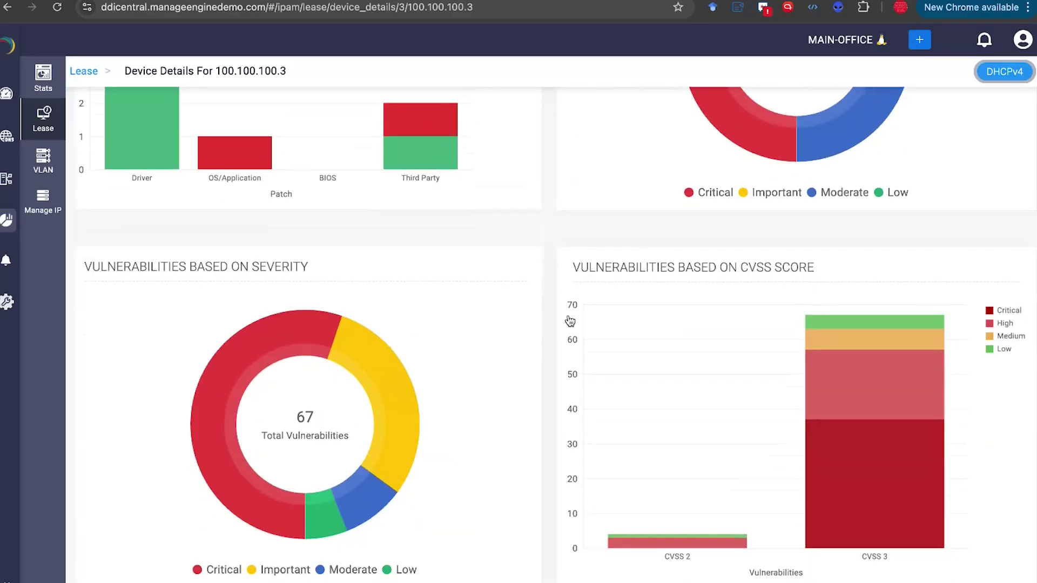
{"action": "scroll", "coordinate": [570, 321], "scroll_direction": "down", "scroll_amount": 1}
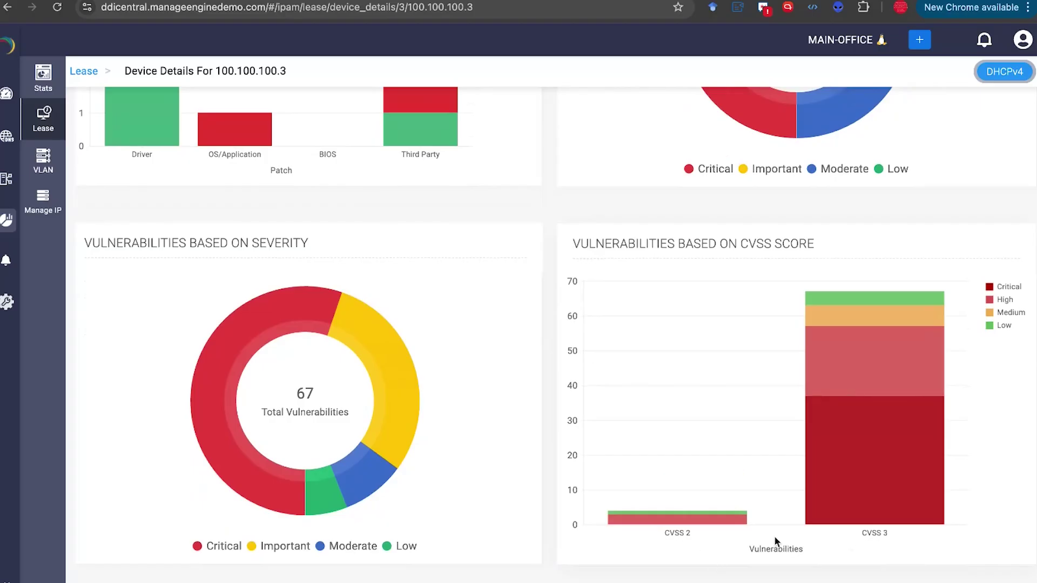
{"action": "mouse_move", "coordinate": [876, 411]}
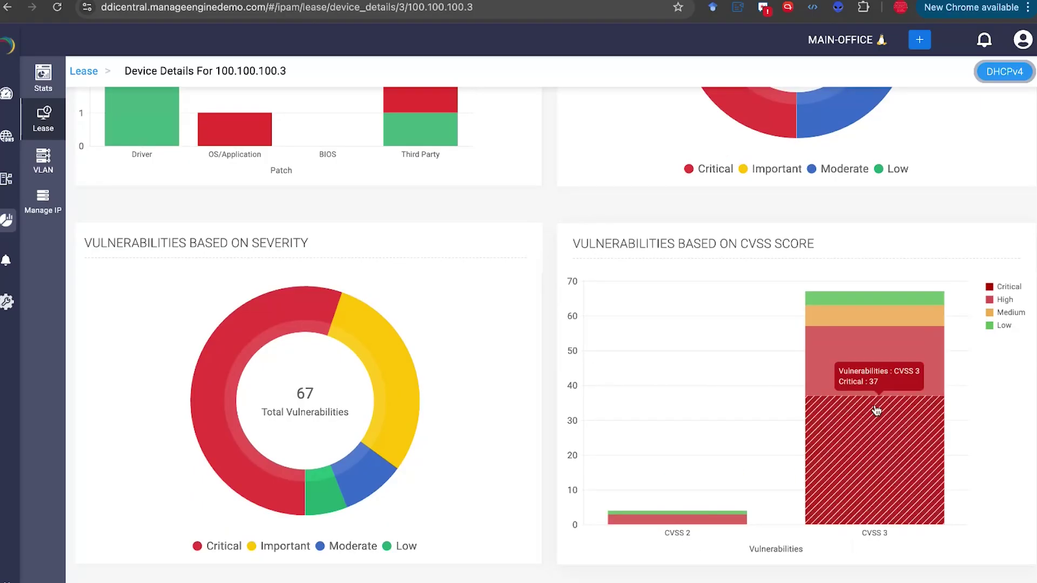
{"action": "mouse_move", "coordinate": [876, 327]}
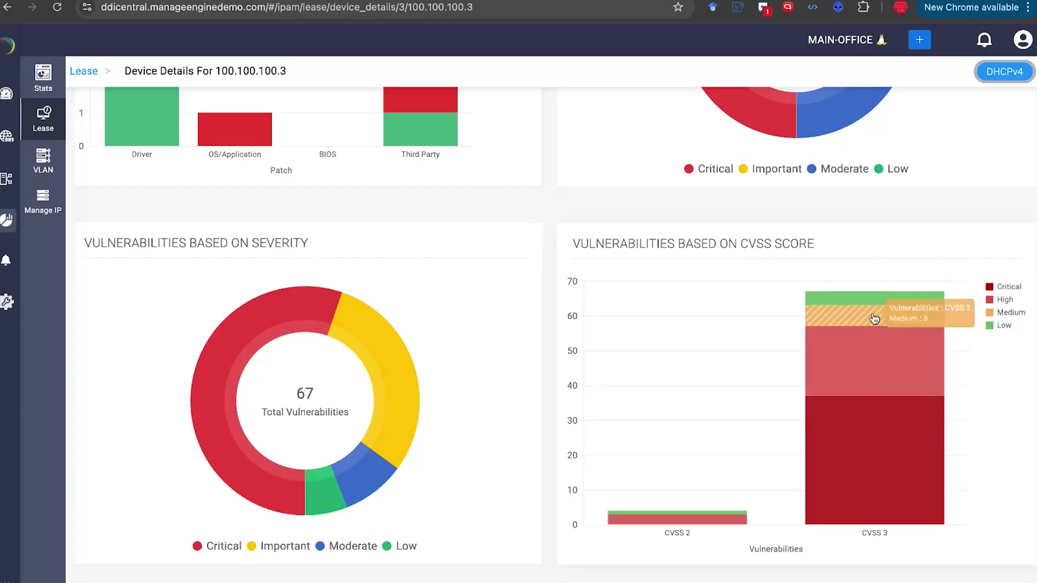
{"action": "mouse_move", "coordinate": [874, 361]}
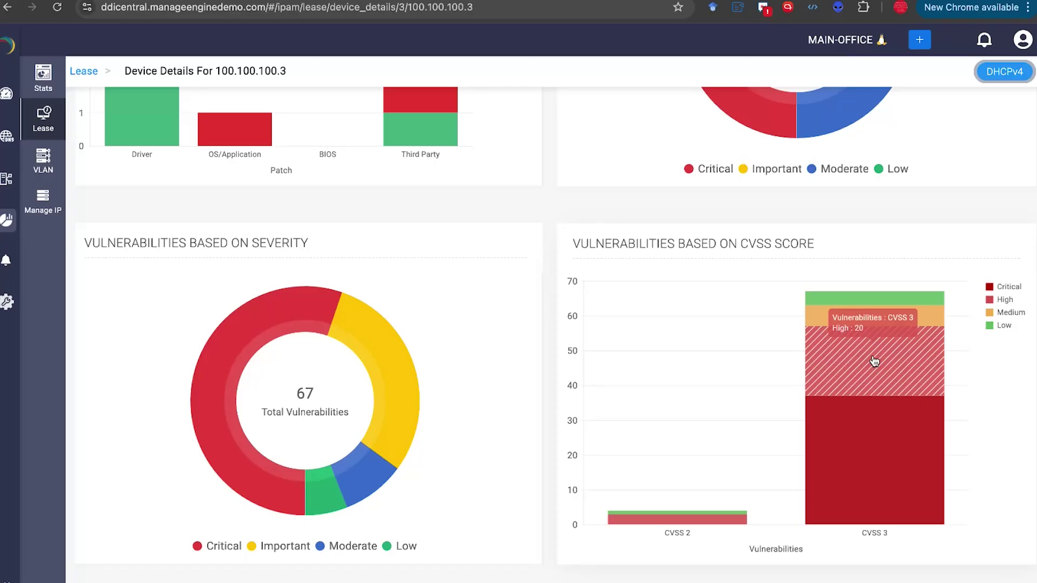
Review the device's critical and important vulnerabilities list alongside its patch summary, vulnerability charts and OS details.
{"action": "scroll", "coordinate": [533, 343], "scroll_direction": "up", "scroll_amount": 15}
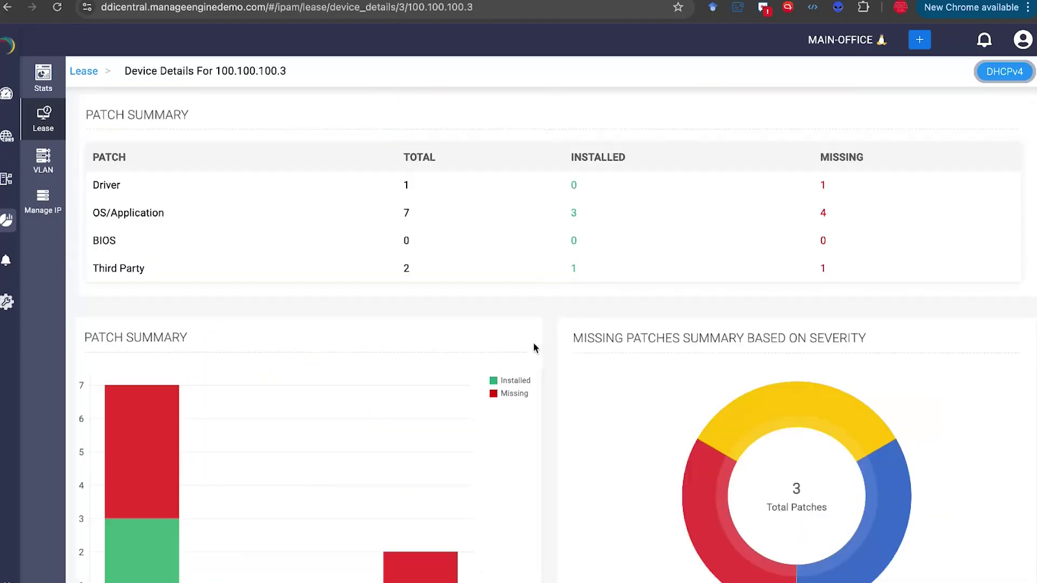
{"action": "scroll", "coordinate": [533, 343], "scroll_direction": "down", "scroll_amount": 12}
{"action": "scroll", "coordinate": [534, 346], "scroll_direction": "down", "scroll_amount": 7}
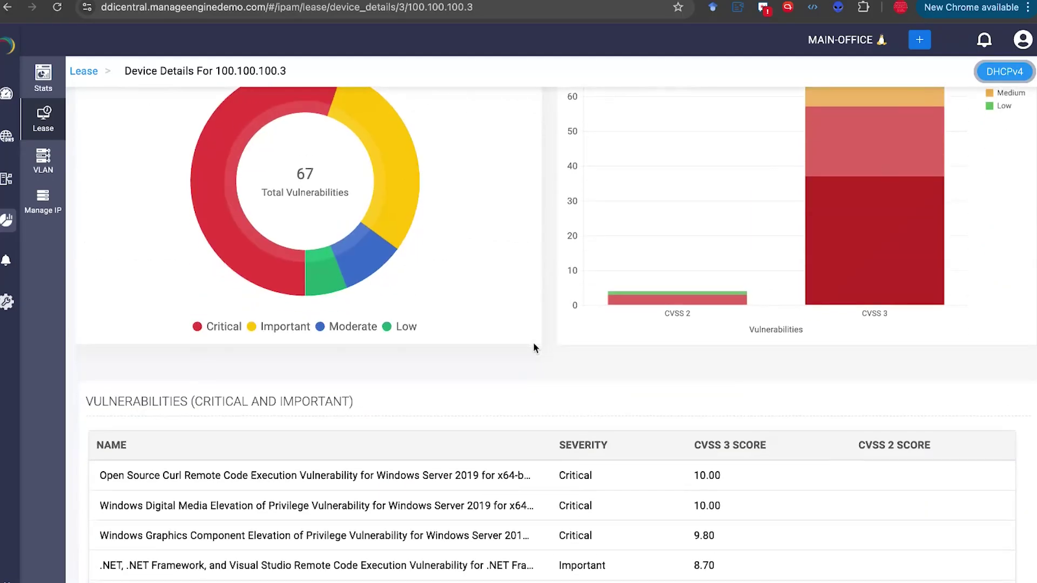
{"action": "scroll", "coordinate": [533, 345], "scroll_direction": "up", "scroll_amount": 5}
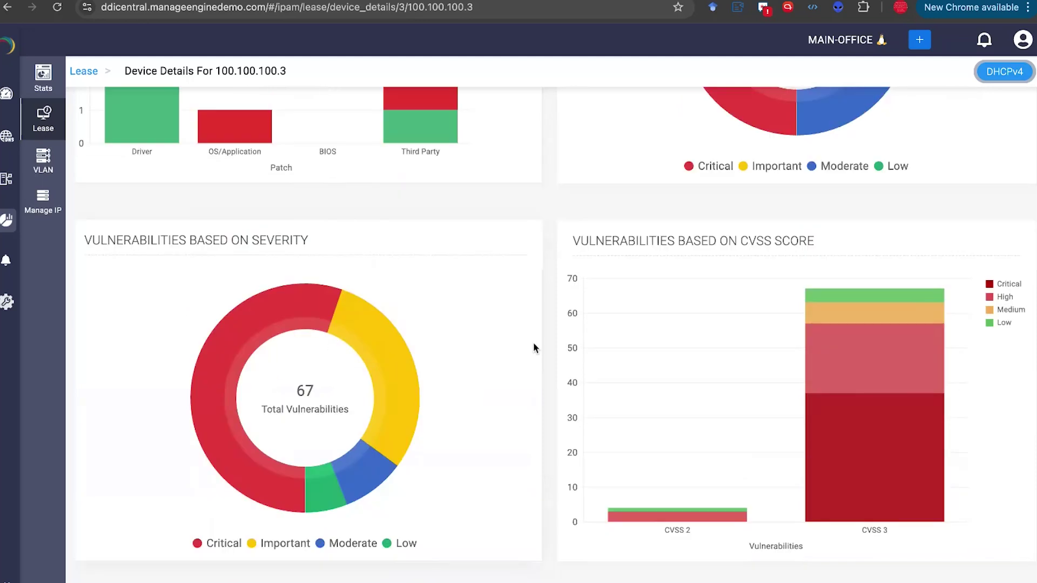
{"action": "mouse_move", "coordinate": [840, 353]}
{"action": "scroll", "coordinate": [552, 309], "scroll_direction": "up", "scroll_amount": 5}
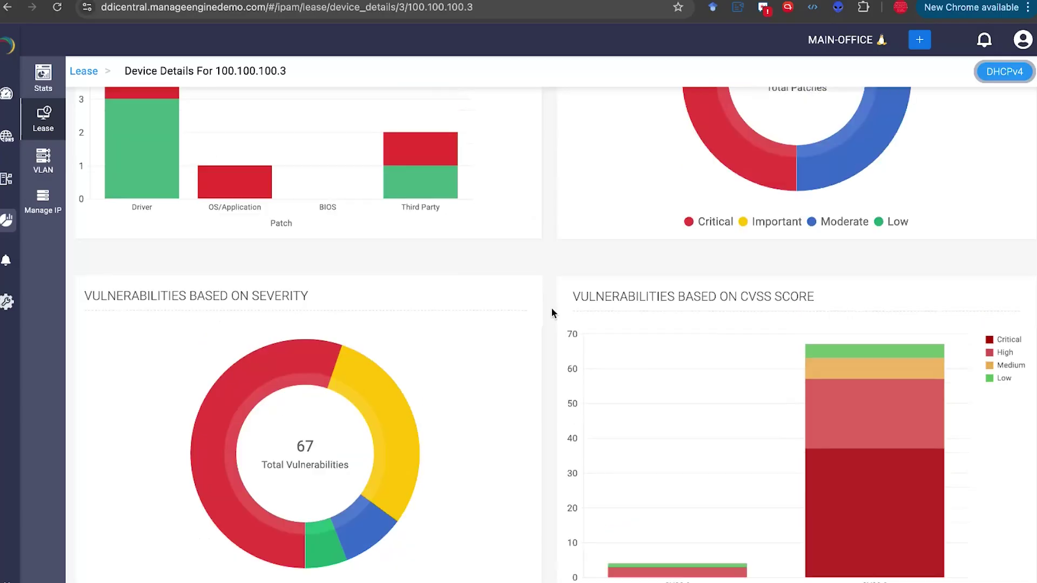
{"action": "scroll", "coordinate": [552, 309], "scroll_direction": "down", "scroll_amount": 10}
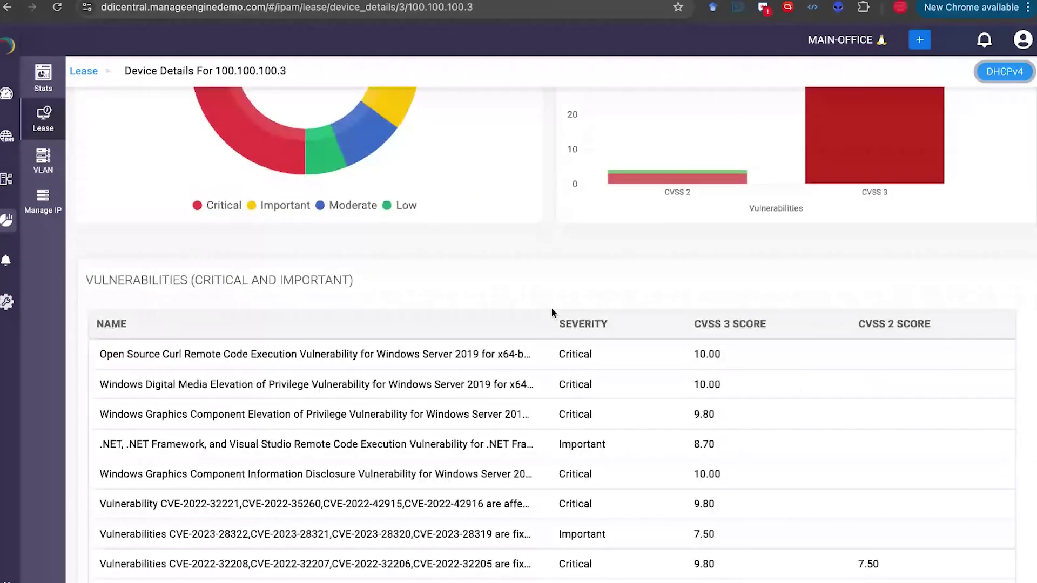
{"action": "scroll", "coordinate": [552, 309], "scroll_direction": "up", "scroll_amount": 15}
{"action": "scroll", "coordinate": [551, 310], "scroll_direction": "up", "scroll_amount": 7}
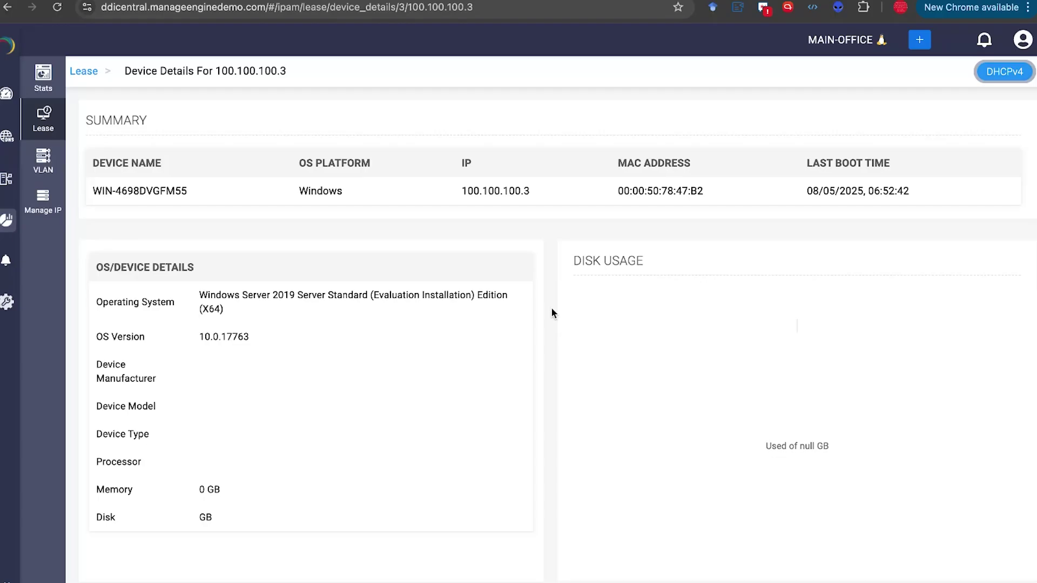
{"action": "scroll", "coordinate": [552, 311], "scroll_direction": "down", "scroll_amount": 15}
{"action": "scroll", "coordinate": [551, 311], "scroll_direction": "up", "scroll_amount": 5}
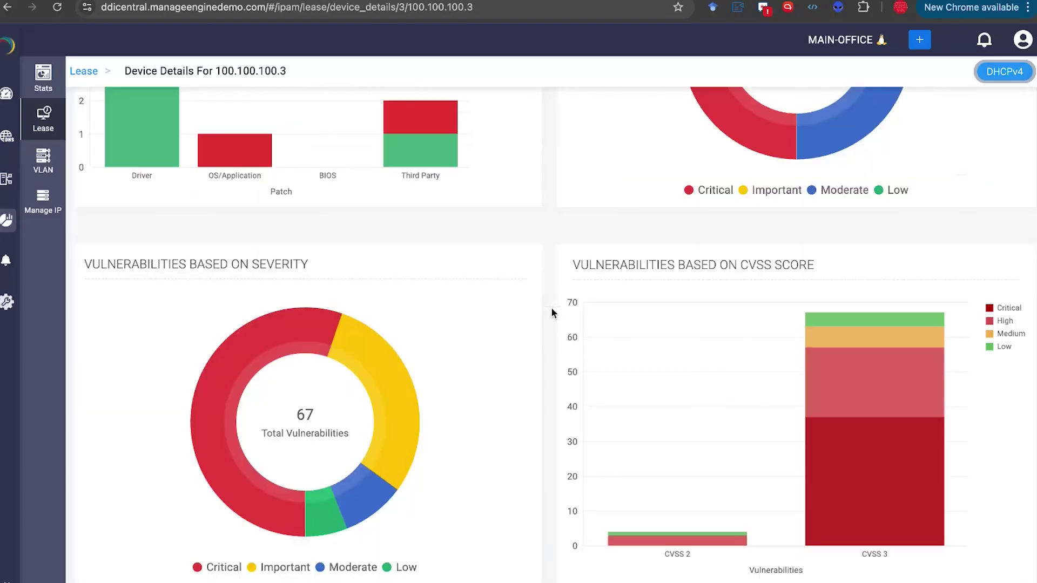
{"action": "scroll", "coordinate": [552, 312], "scroll_direction": "up", "scroll_amount": 2}
{"action": "scroll", "coordinate": [552, 312], "scroll_direction": "up", "scroll_amount": 10}
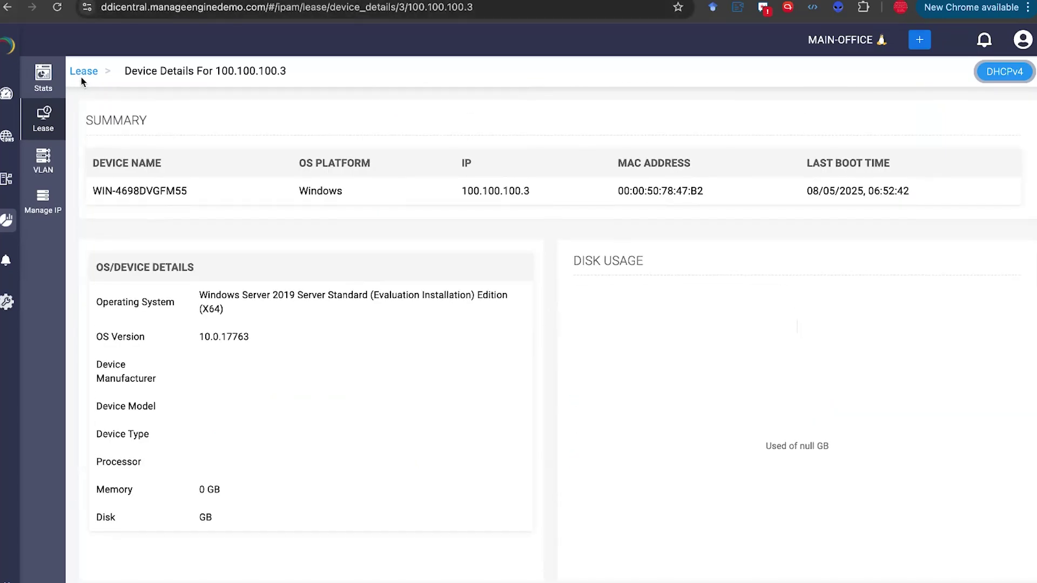
Return to the leases and view the static leases.
{"action": "left_click", "coordinate": [42, 121]}
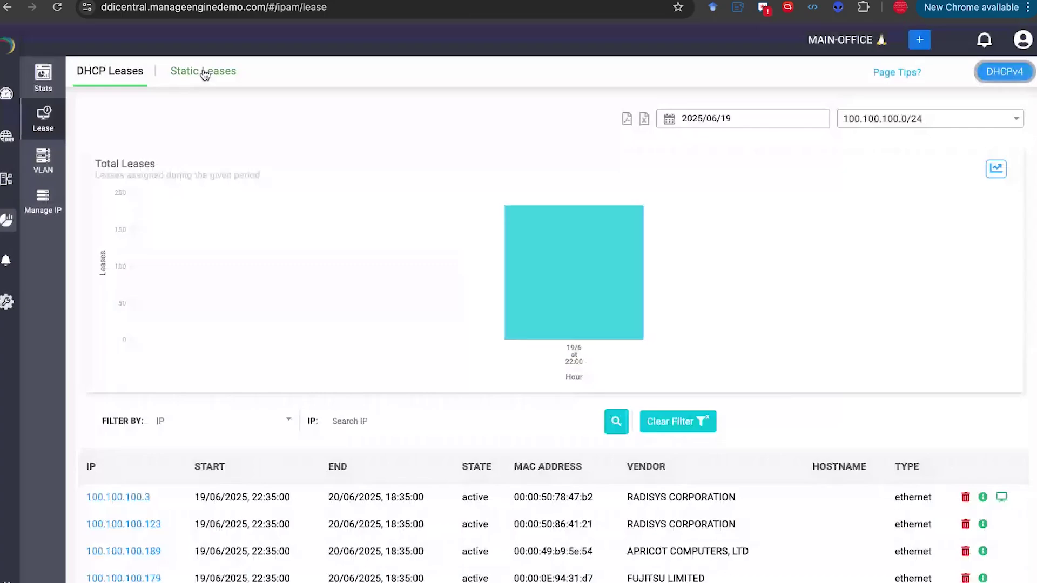
{"action": "left_click", "coordinate": [204, 73]}
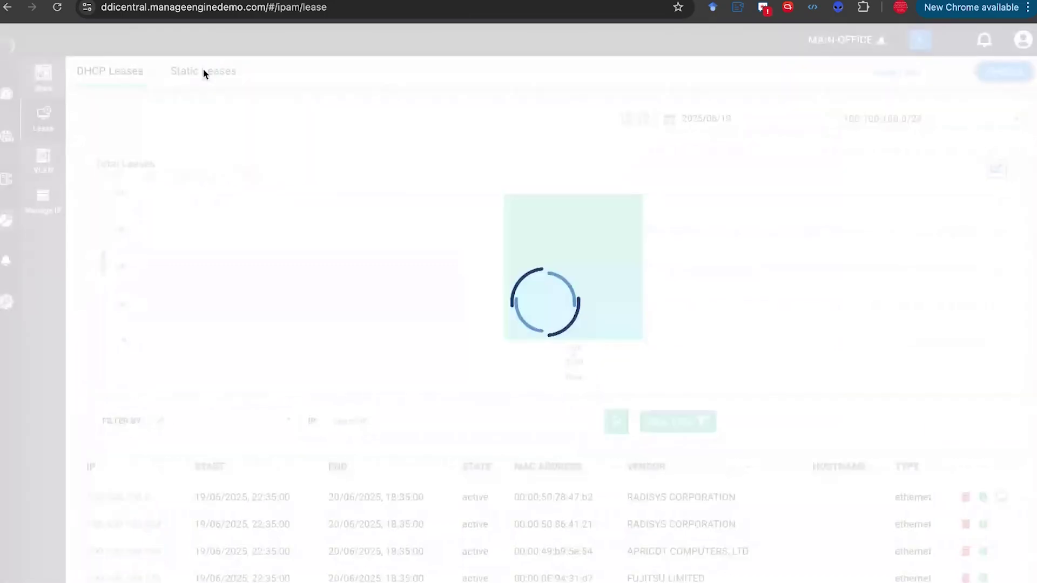
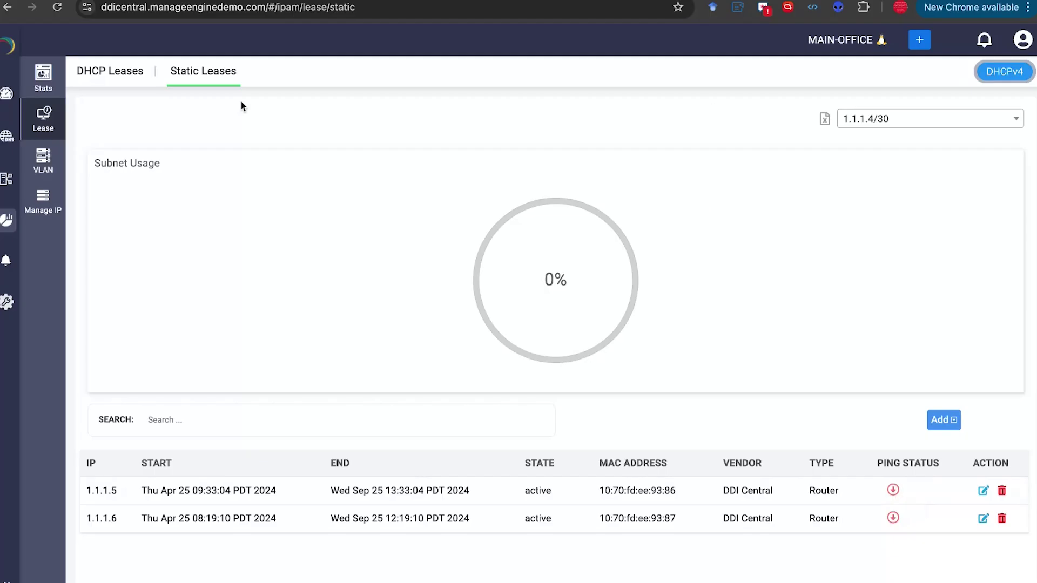
Open the VLAN list and examine the usage charts and subnet IP states of private-VLAN1.
{"action": "left_click", "coordinate": [41, 163]}
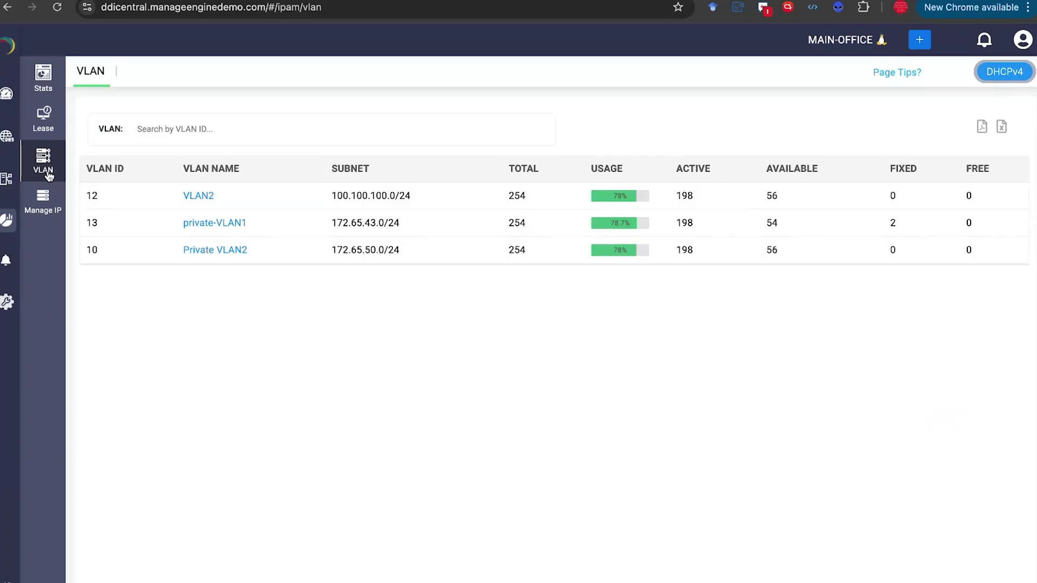
{"action": "left_click", "coordinate": [206, 228]}
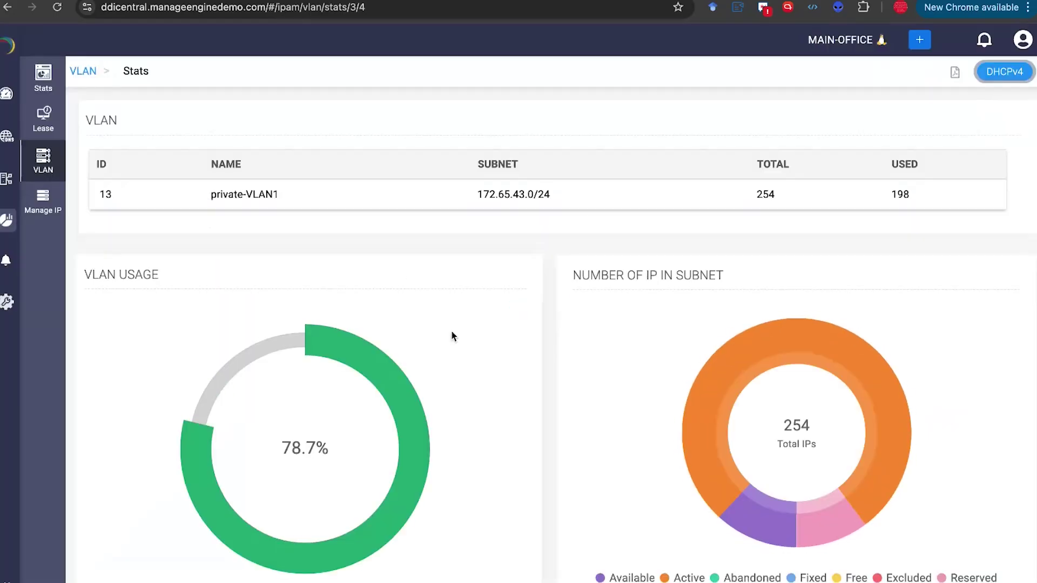
{"action": "scroll", "coordinate": [559, 435], "scroll_direction": "down", "scroll_amount": 7}
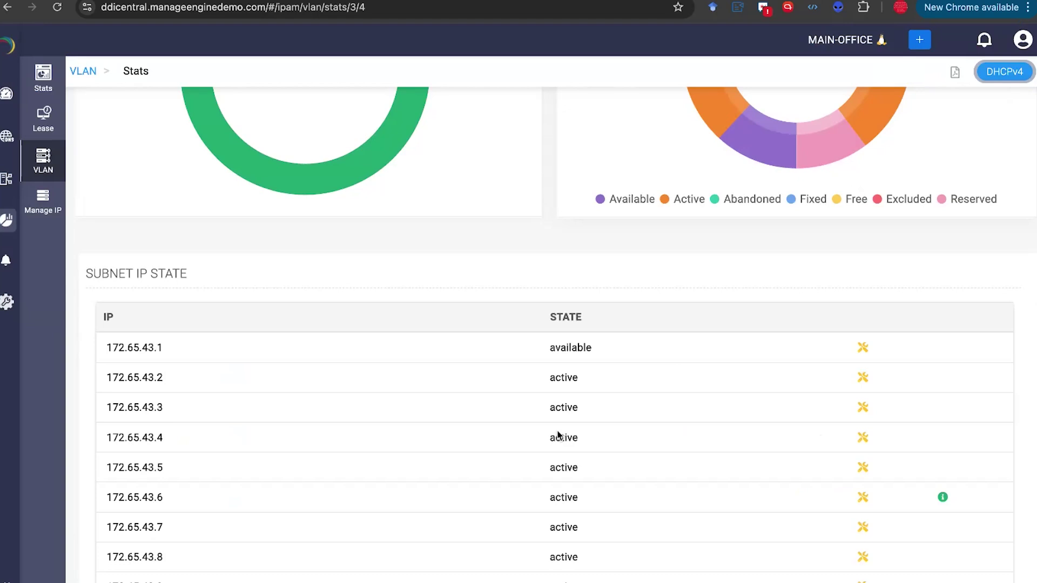
{"action": "scroll", "coordinate": [558, 435], "scroll_direction": "up", "scroll_amount": 7}
{"action": "scroll", "coordinate": [559, 435], "scroll_direction": "down", "scroll_amount": 7}
View the host details of 172.65.43.6 and inspect the diagnostic tools and Telnet port field for 172.65.43.4.
{"action": "left_click", "coordinate": [945, 501]}
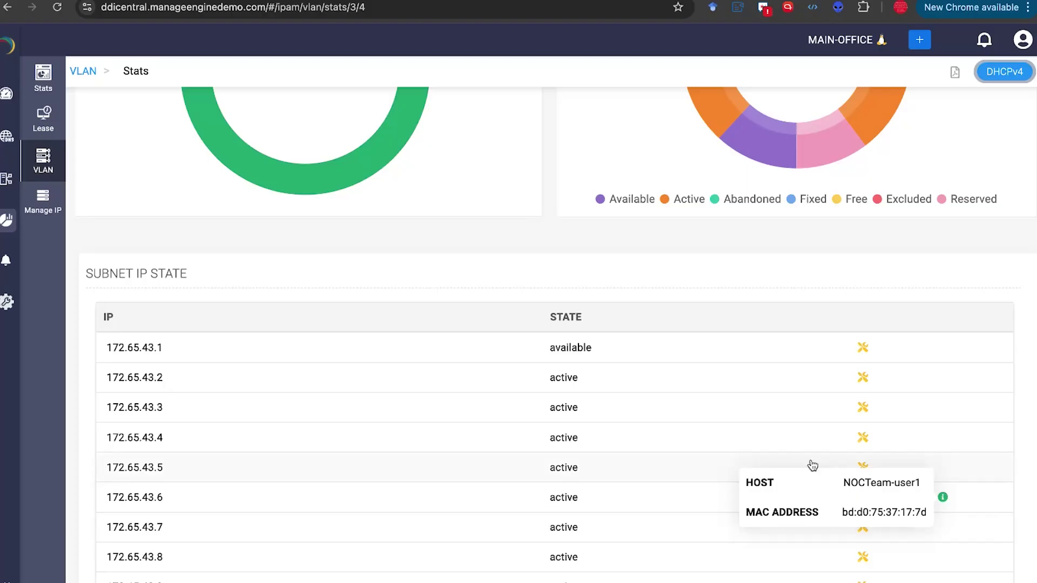
{"action": "left_click", "coordinate": [863, 445]}
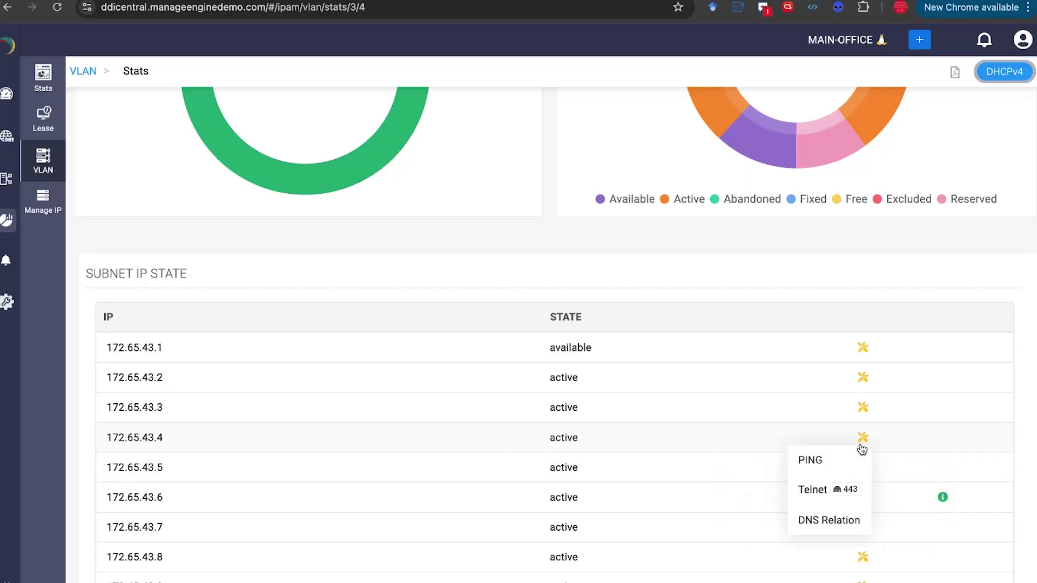
{"action": "left_click", "coordinate": [845, 491]}
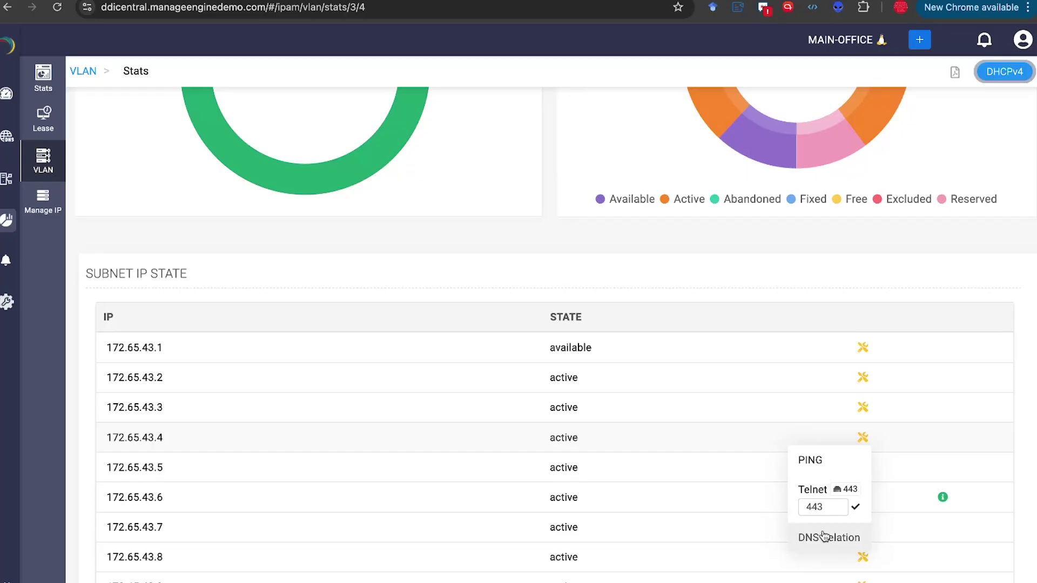
{"action": "scroll", "coordinate": [562, 251], "scroll_direction": "up", "scroll_amount": 7}
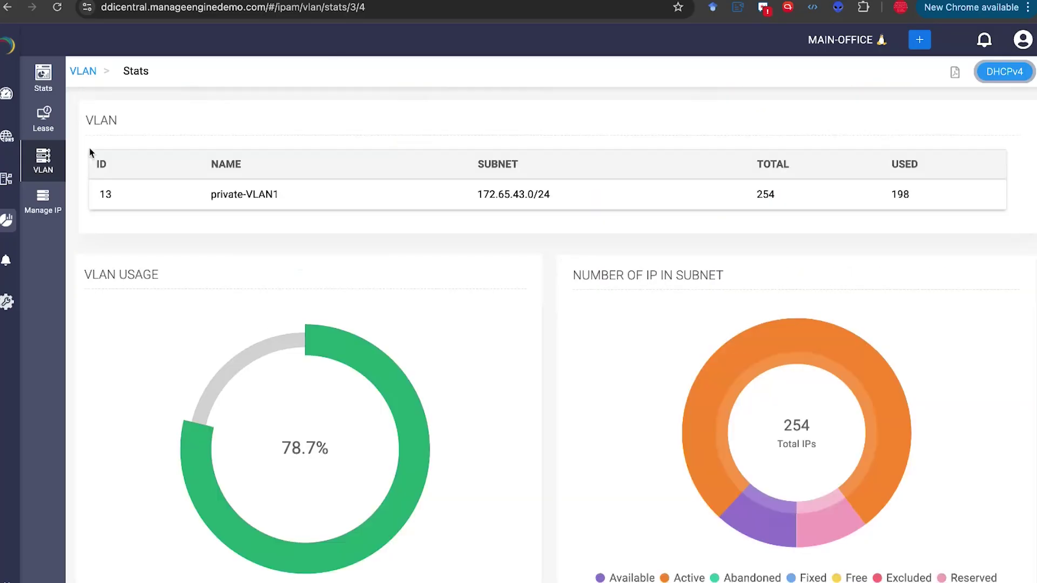
Open the IP management view for subnet 100.100.100.0/24 and review its IP addresses and their status.
{"action": "left_click", "coordinate": [56, 196]}
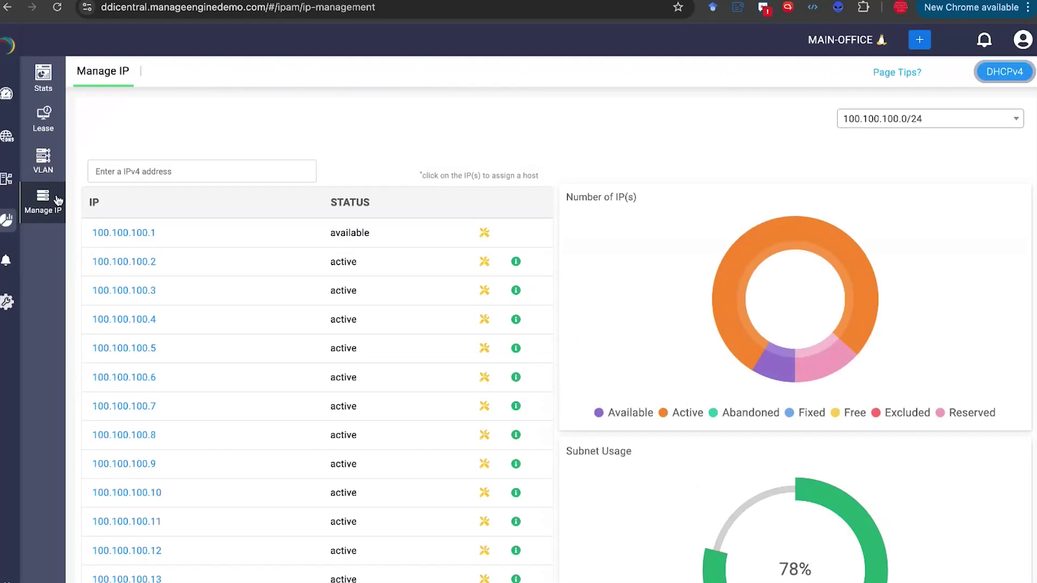
{"action": "left_click", "coordinate": [927, 127]}
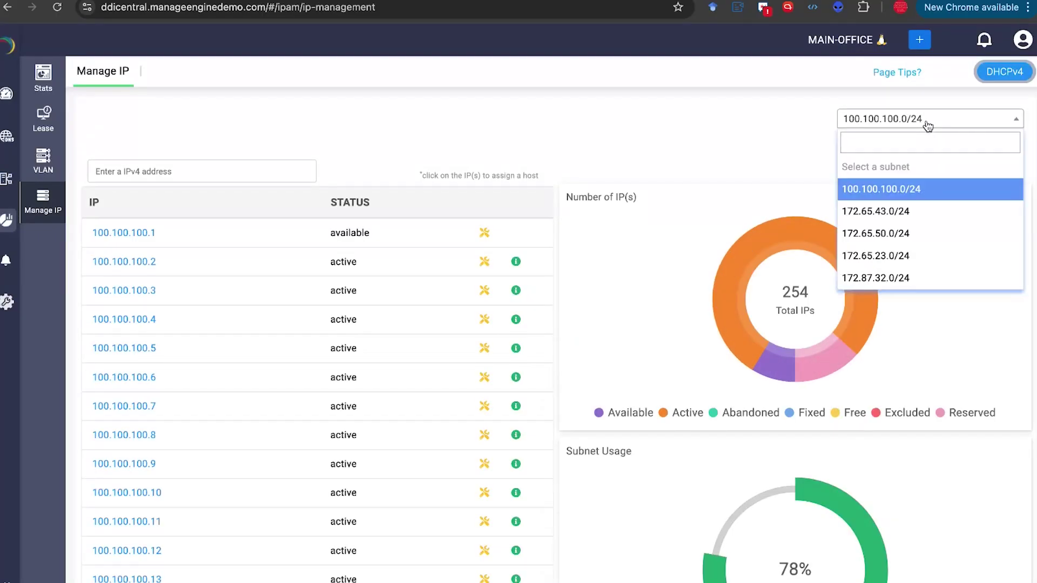
{"action": "left_click", "coordinate": [899, 198]}
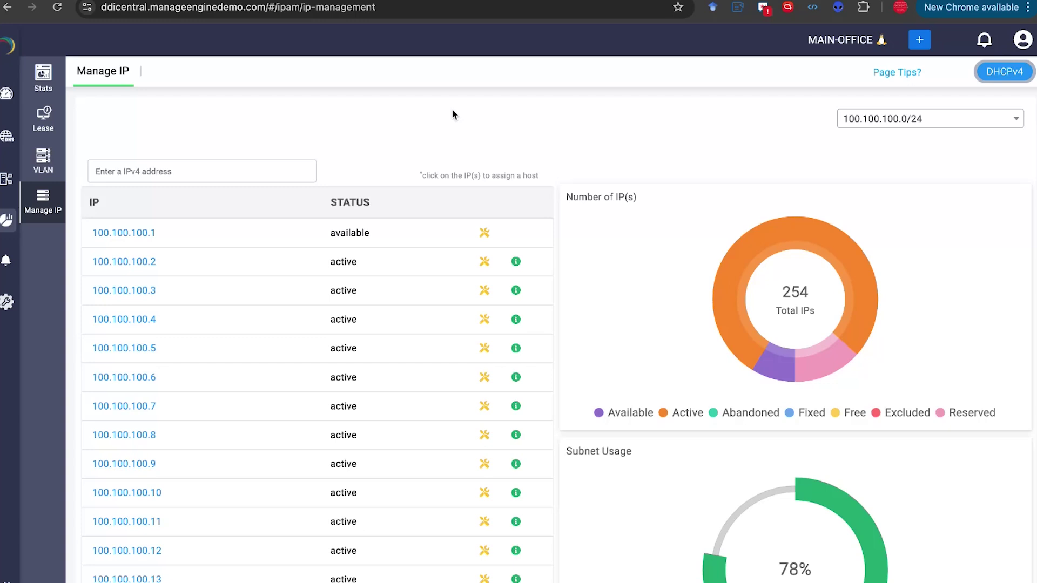
{"action": "mouse_move", "coordinate": [1019, 77]}
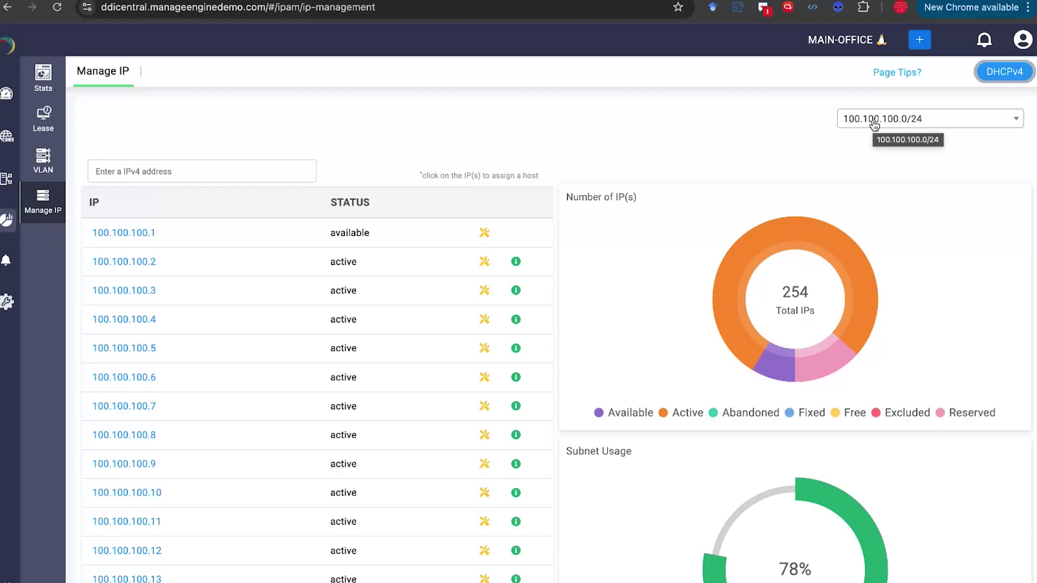
{"action": "scroll", "coordinate": [354, 373], "scroll_direction": "down", "scroll_amount": 5}
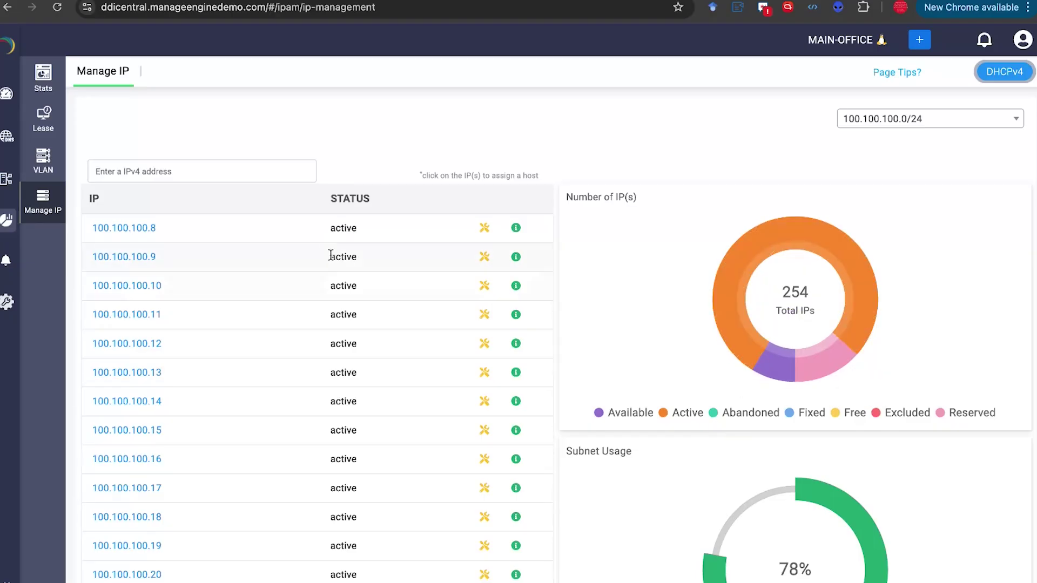
{"action": "scroll", "coordinate": [340, 280], "scroll_direction": "up", "scroll_amount": 5}
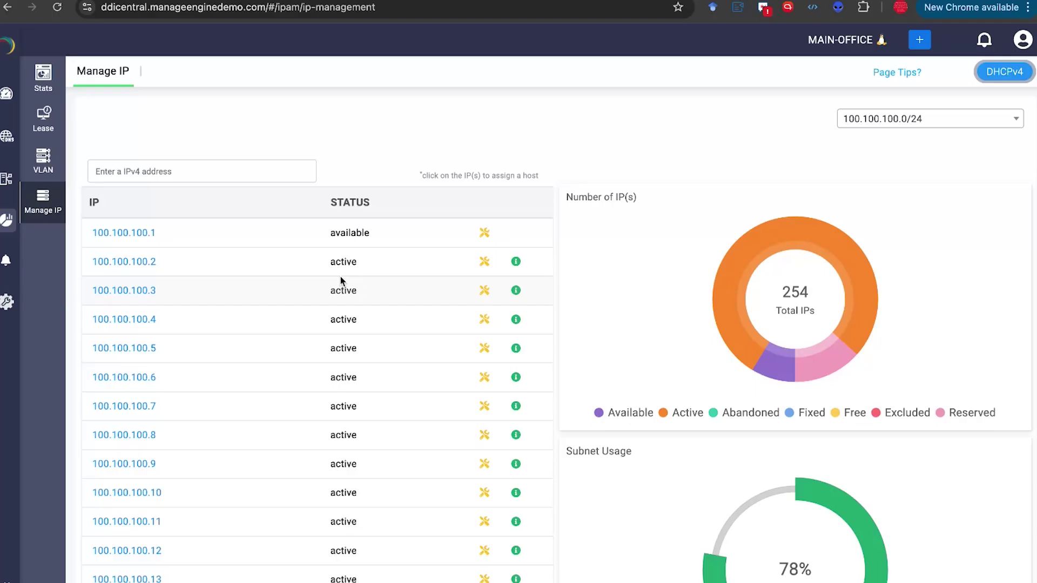
Inspect the host creation form for 100.100.100.1, cancel it and return to the IP management view.
{"action": "left_click", "coordinate": [130, 238]}
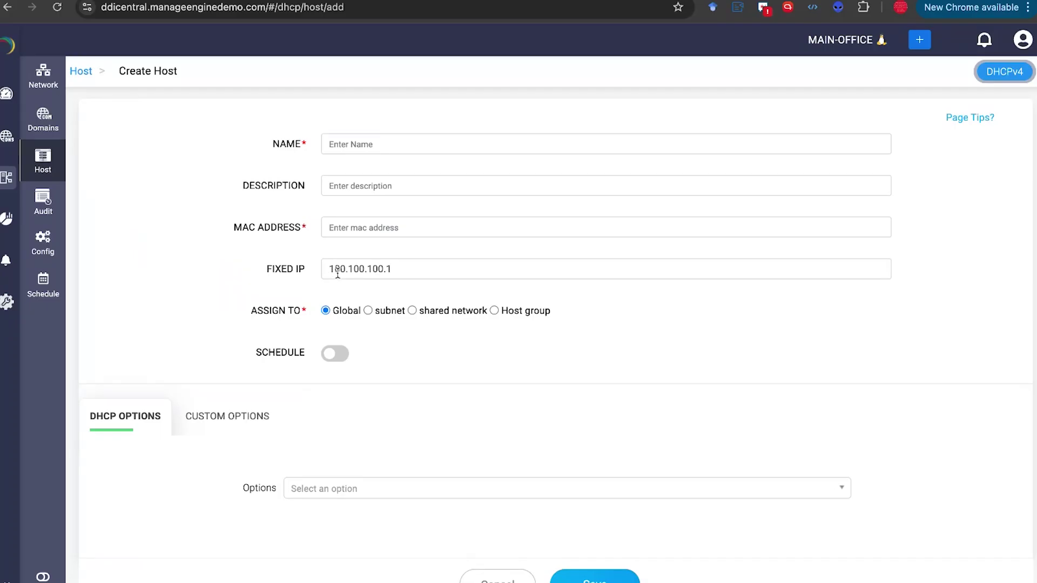
{"action": "left_click", "coordinate": [344, 228]}
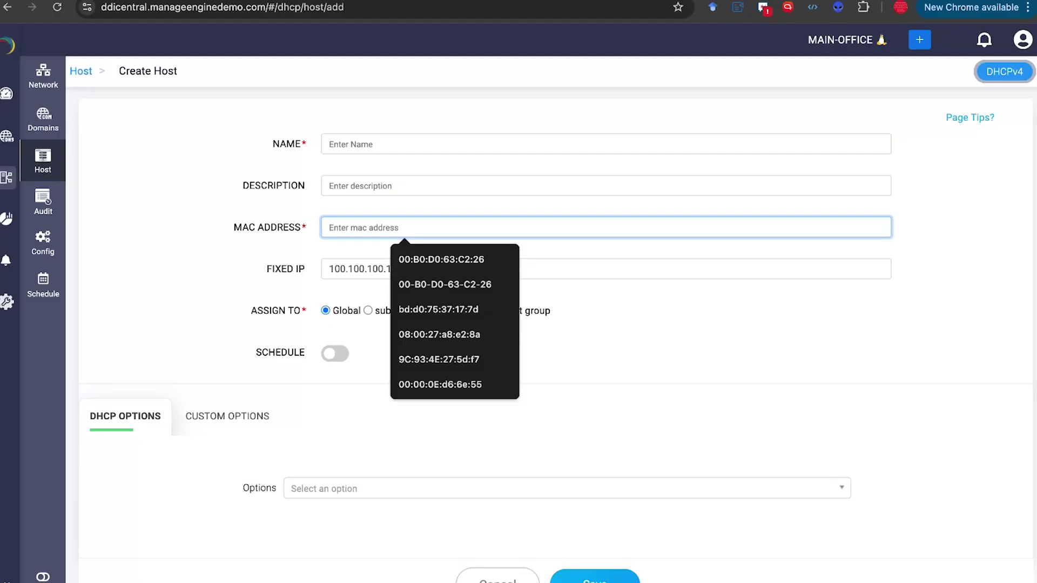
{"action": "left_click", "coordinate": [497, 576]}
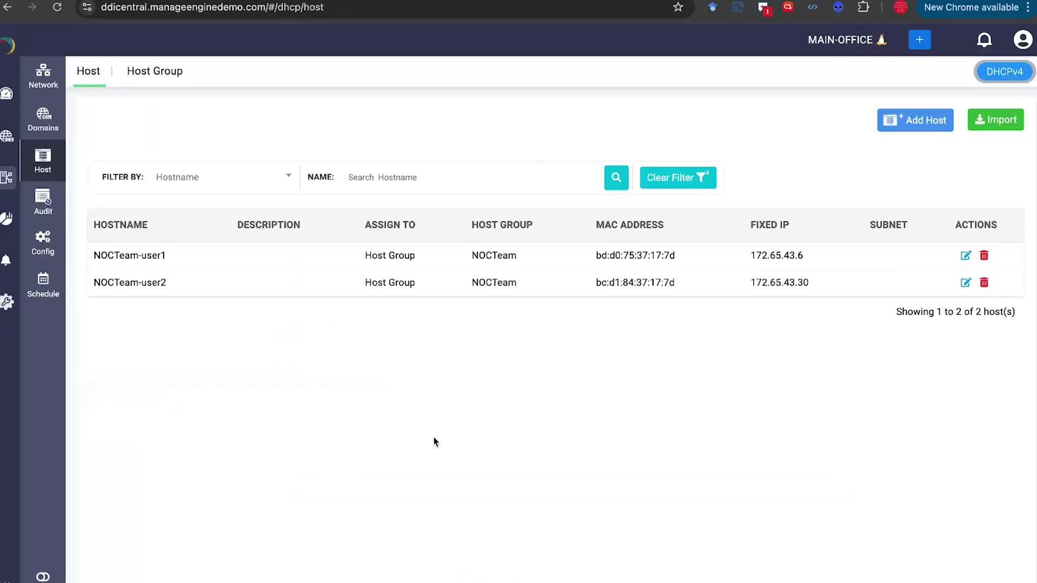
{"action": "left_click", "coordinate": [5, 8]}
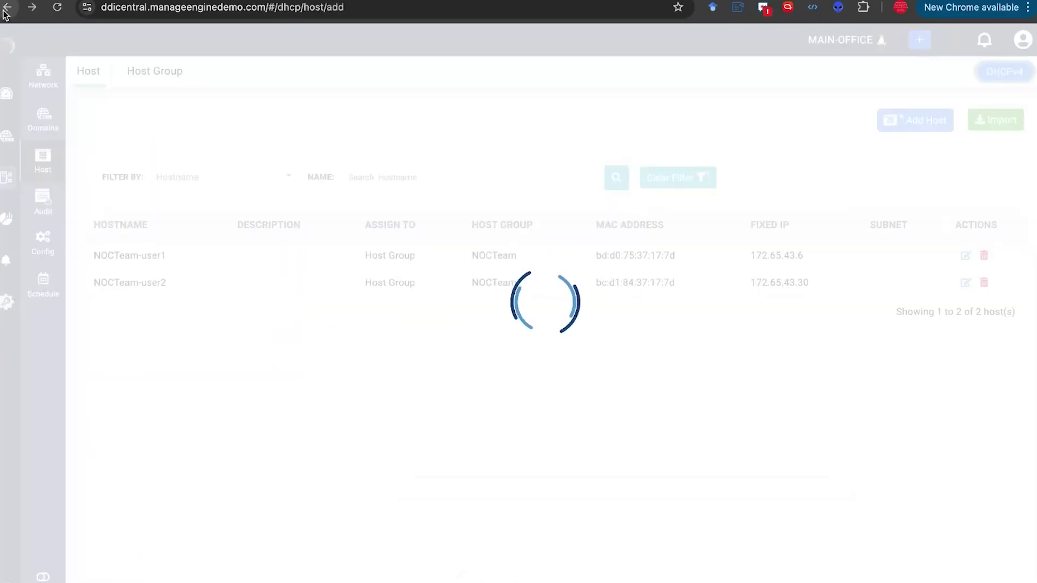
{"action": "left_click", "coordinate": [5, 10]}
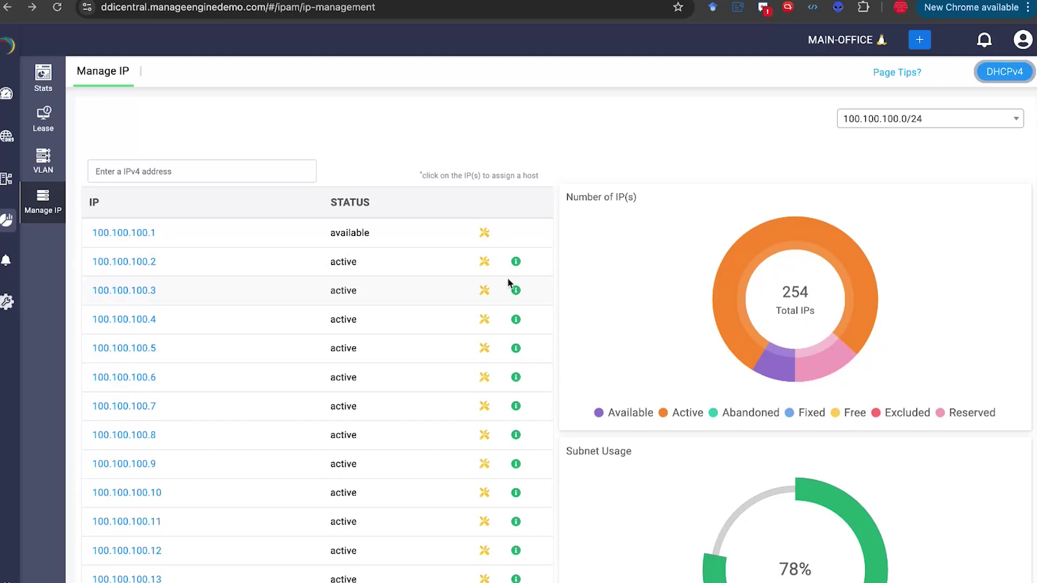
Inspect the diagnostic tools and Telnet port for 100.100.100.3, and the host details of 100.100.100.5.
{"action": "scroll", "coordinate": [564, 372], "scroll_direction": "down", "scroll_amount": 2}
{"action": "scroll", "coordinate": [565, 374], "scroll_direction": "up", "scroll_amount": 2}
{"action": "left_click", "coordinate": [484, 294]}
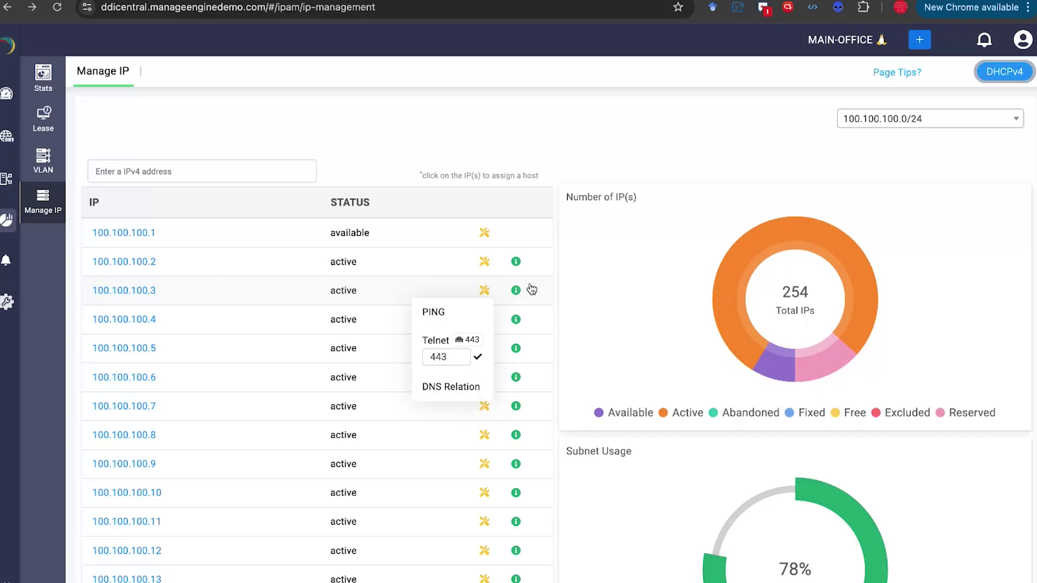
{"action": "left_click", "coordinate": [516, 351]}
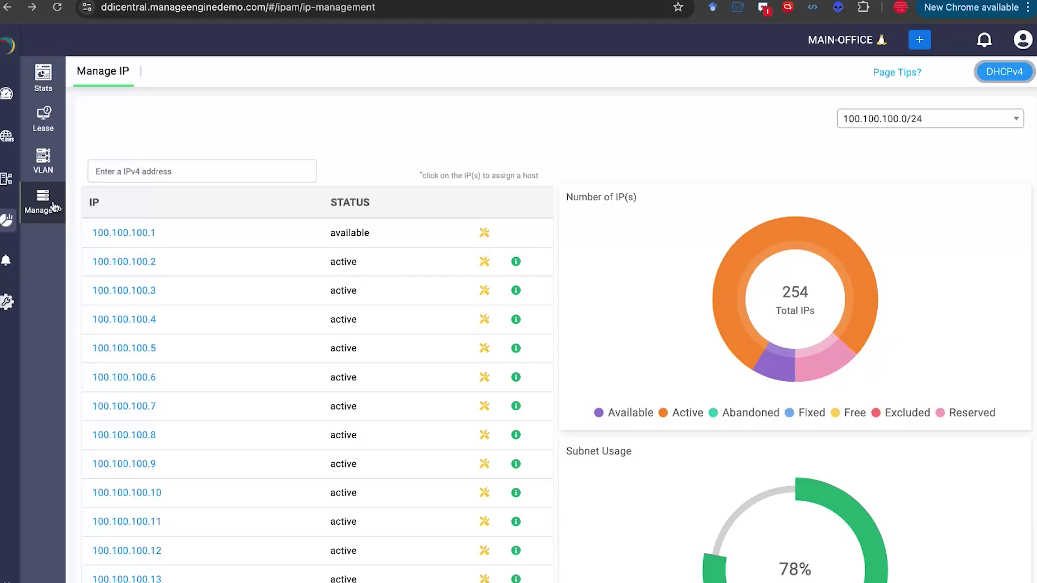
Open the alerts view and review the alert types available for filtering, leaving the type unselected.
{"action": "mouse_move", "coordinate": [12, 259]}
{"action": "left_click", "coordinate": [21, 258]}
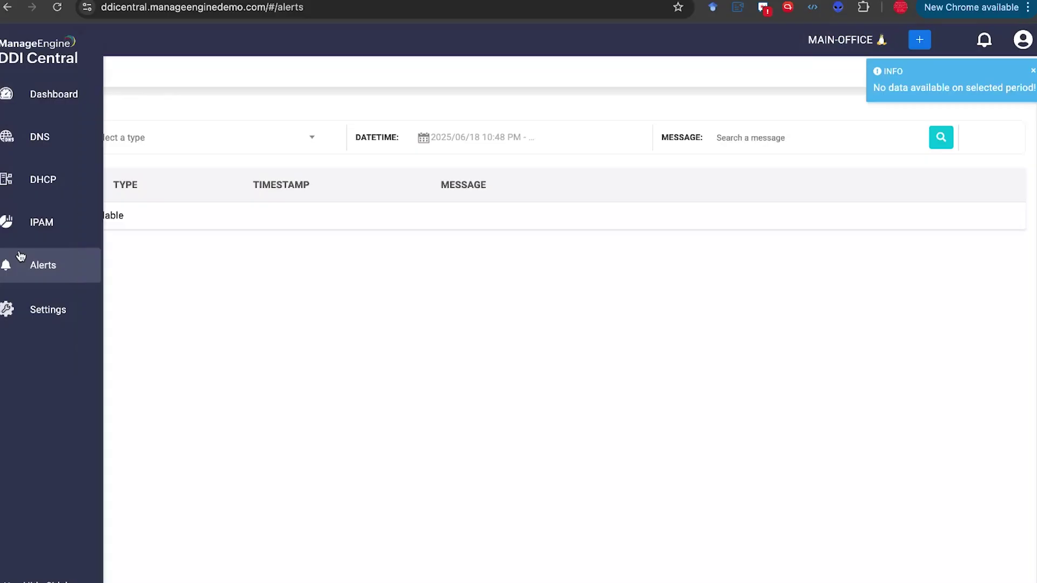
{"action": "left_click", "coordinate": [254, 134]}
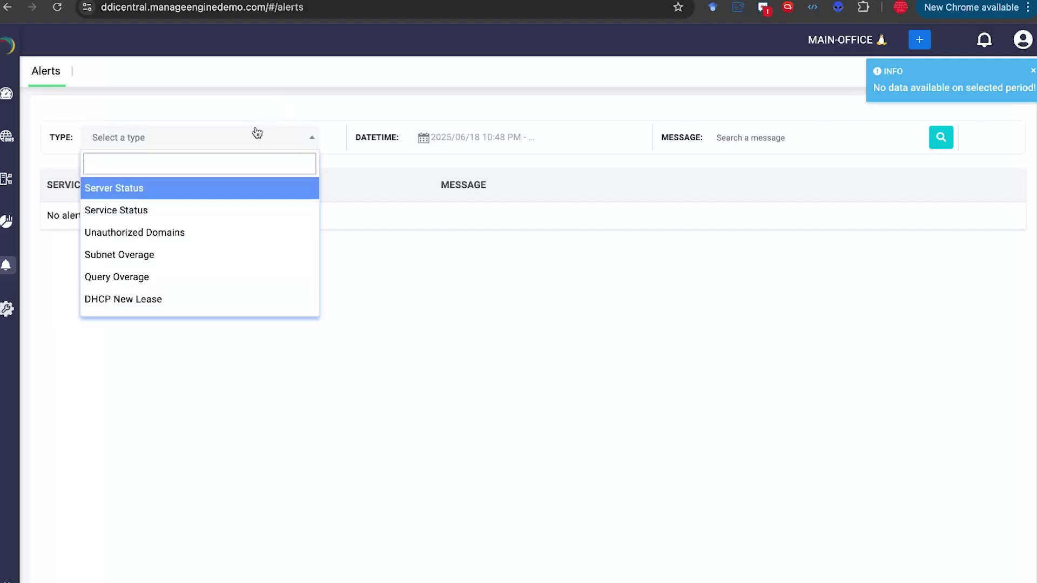
{"action": "scroll", "coordinate": [207, 245], "scroll_direction": "down", "scroll_amount": 1}
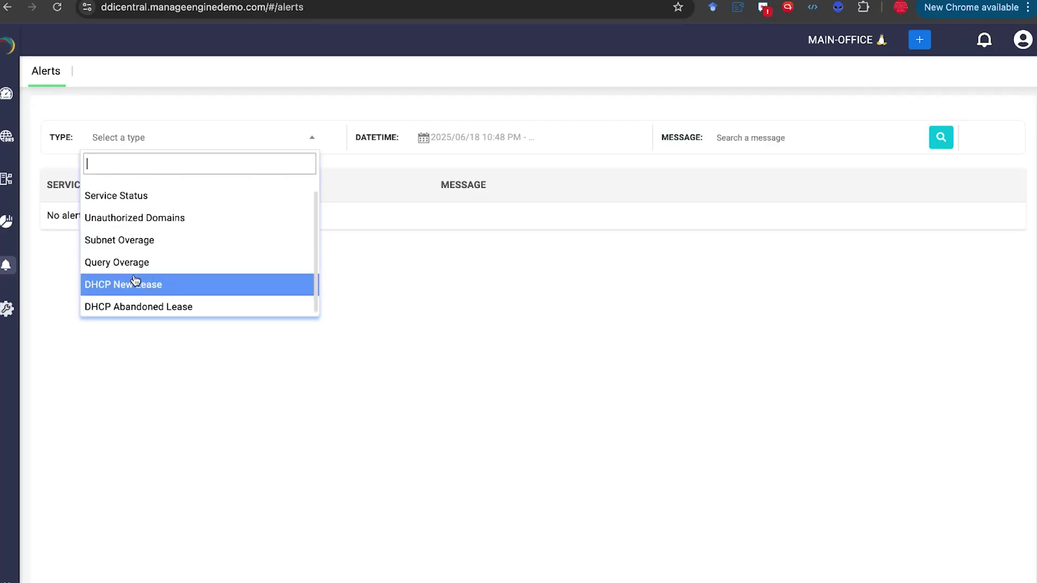
{"action": "scroll", "coordinate": [139, 189], "scroll_direction": "up", "scroll_amount": 1}
{"action": "scroll", "coordinate": [140, 189], "scroll_direction": "down", "scroll_amount": 1}
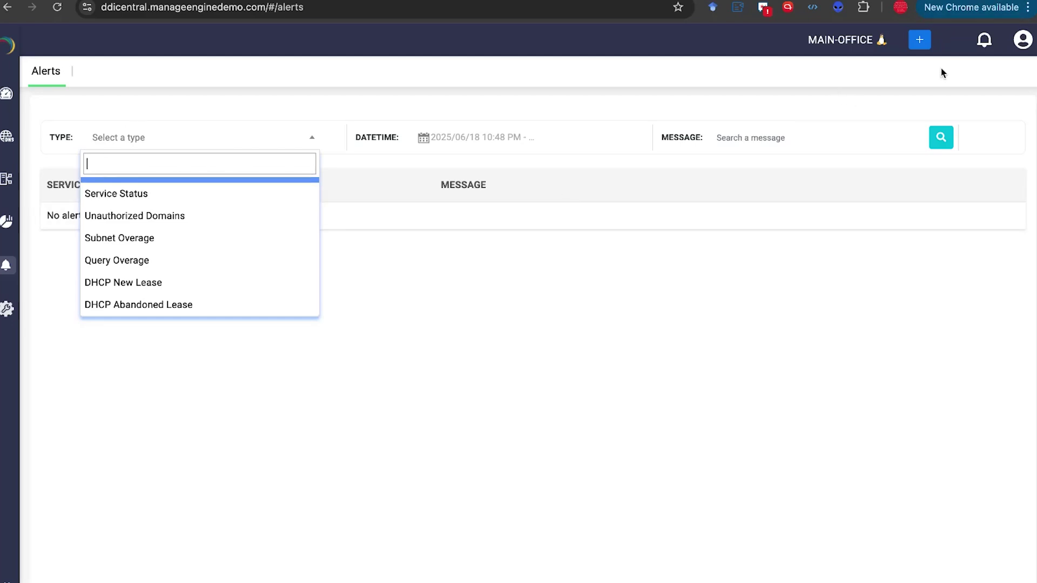
{"action": "left_click", "coordinate": [733, 453]}
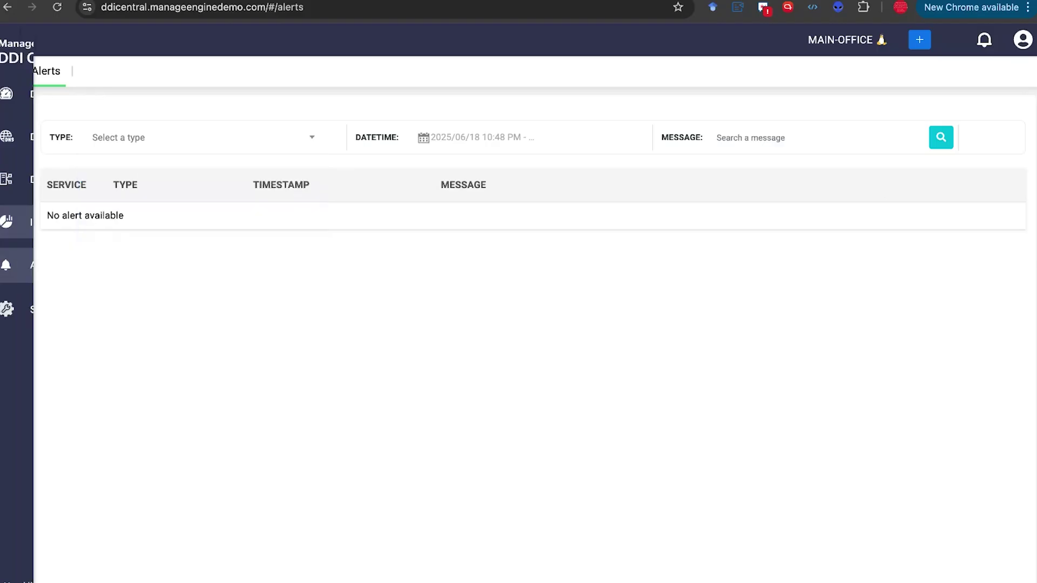
{"action": "mouse_move", "coordinate": [31, 267]}
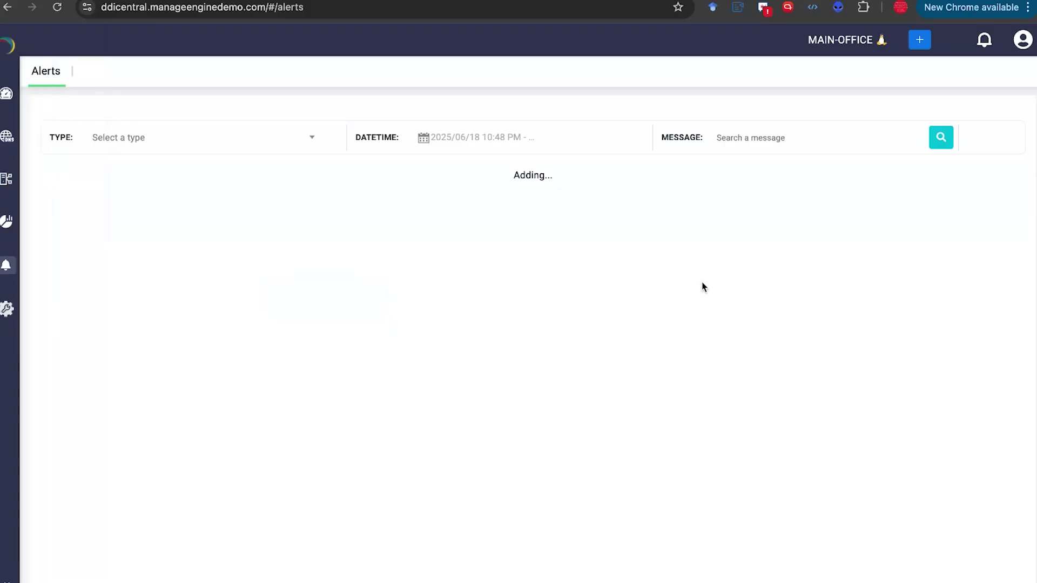
Switch to the AWS Management cluster, view the record types of domain 8.b.d.0.1.0.0.2.ip6.arpa. and return to the domain list.
{"action": "left_click", "coordinate": [828, 47]}
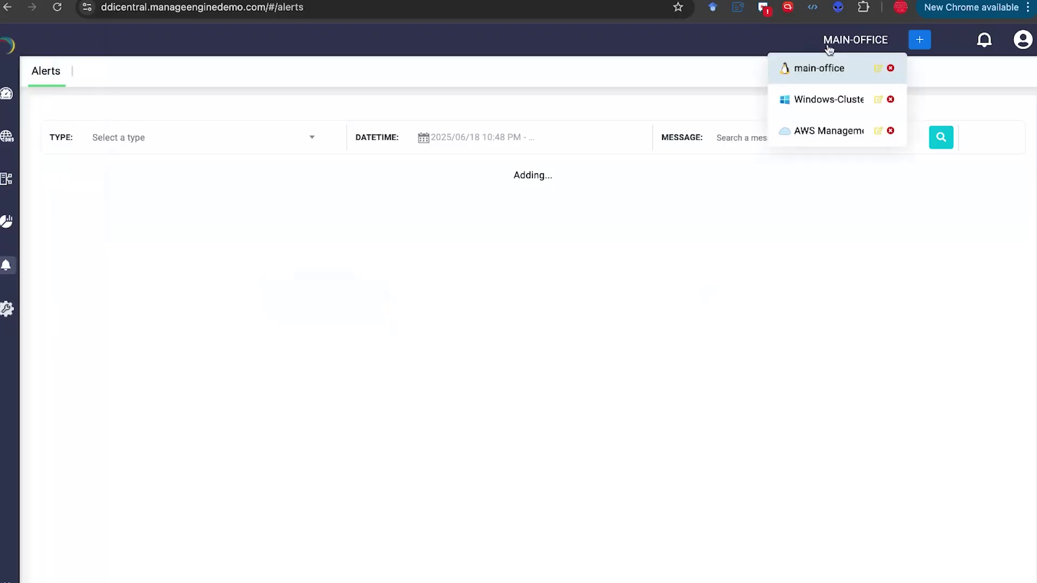
{"action": "left_click", "coordinate": [816, 133]}
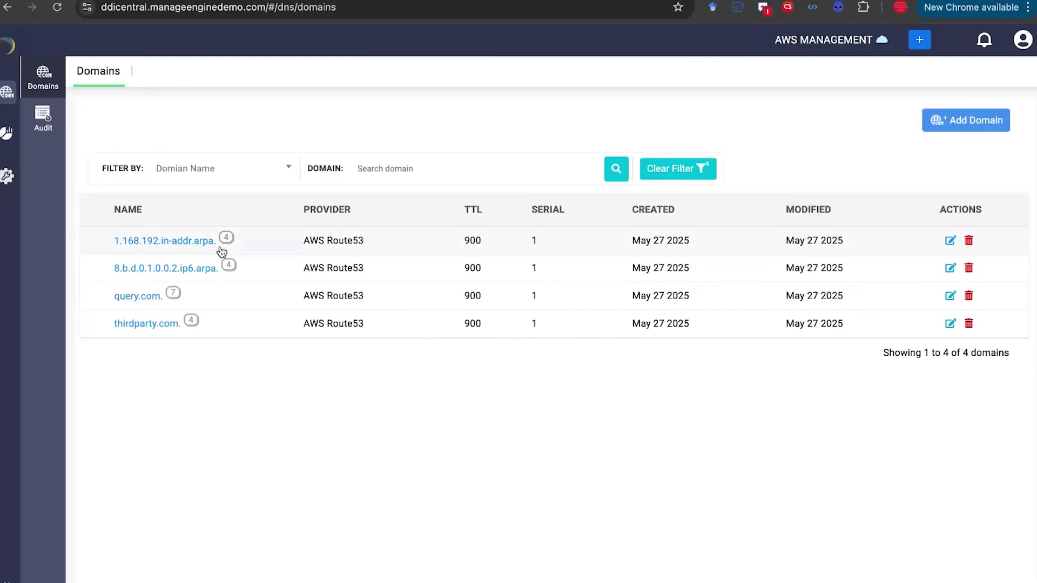
{"action": "left_click", "coordinate": [148, 273]}
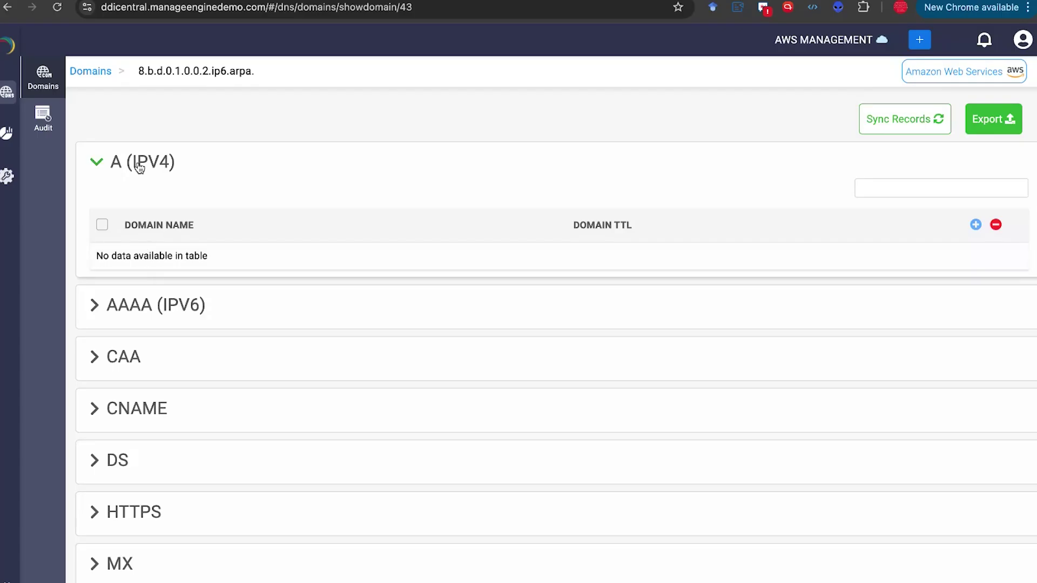
{"action": "left_click", "coordinate": [91, 72]}
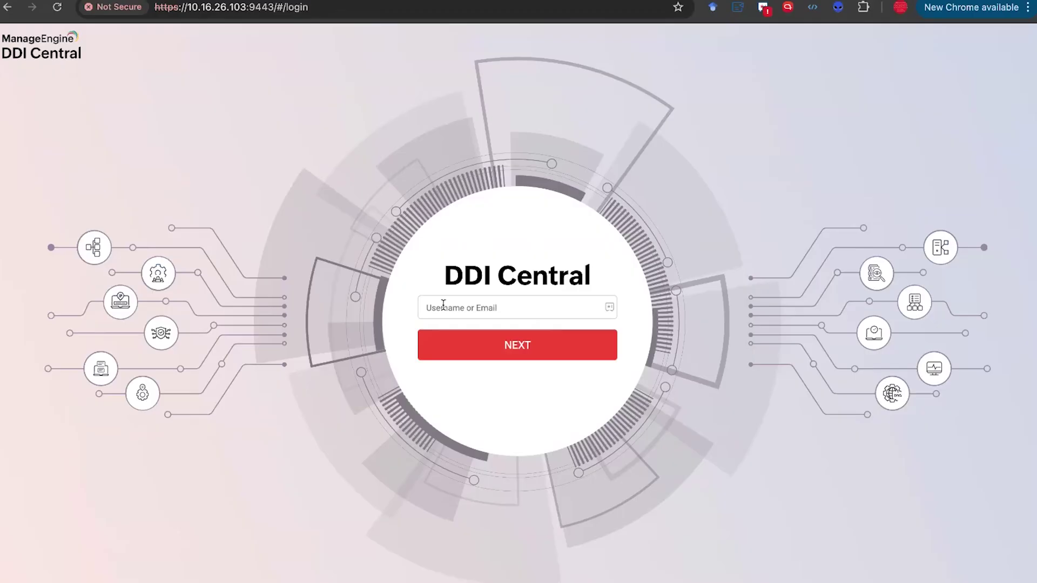
Submit admin as the username on the DDI Central login page at 10.16.26.103:9443.
{"action": "left_click", "coordinate": [443, 305]}
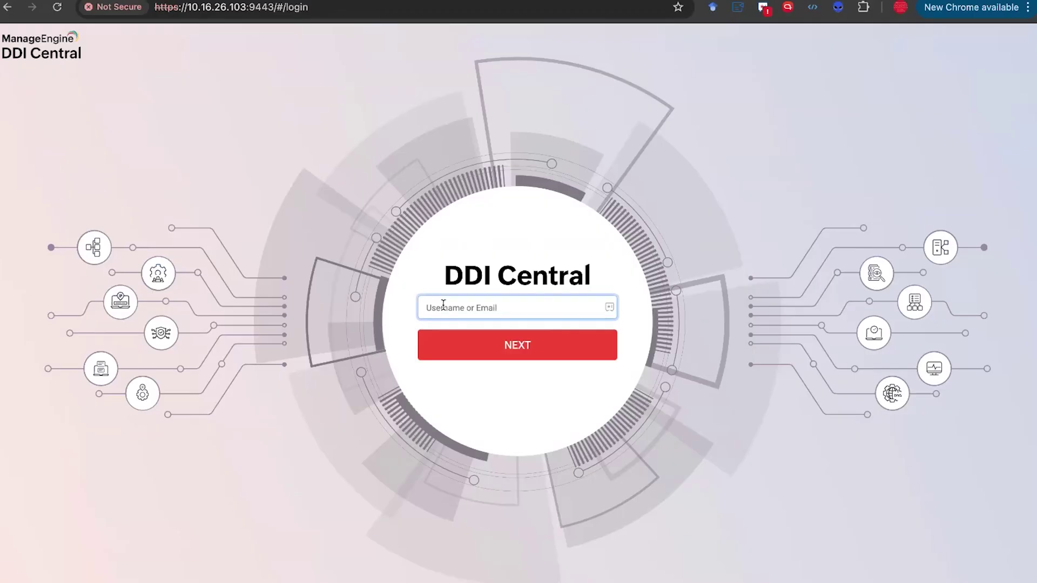
{"action": "type", "text": "ad"}
{"action": "type", "text": "min"}
{"action": "key", "text": "Return"}
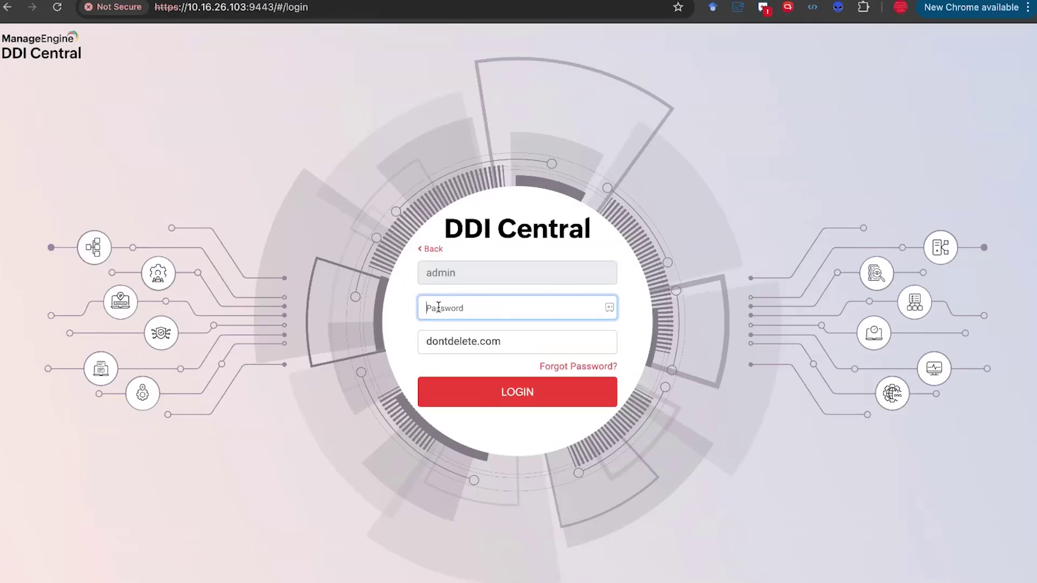
Try to log in with the account password under the dontdelete.com authentication domain.
{"action": "type", "text": "a"}
{"action": "type", "text": "•••••••"}
{"action": "key", "text": "Return"}
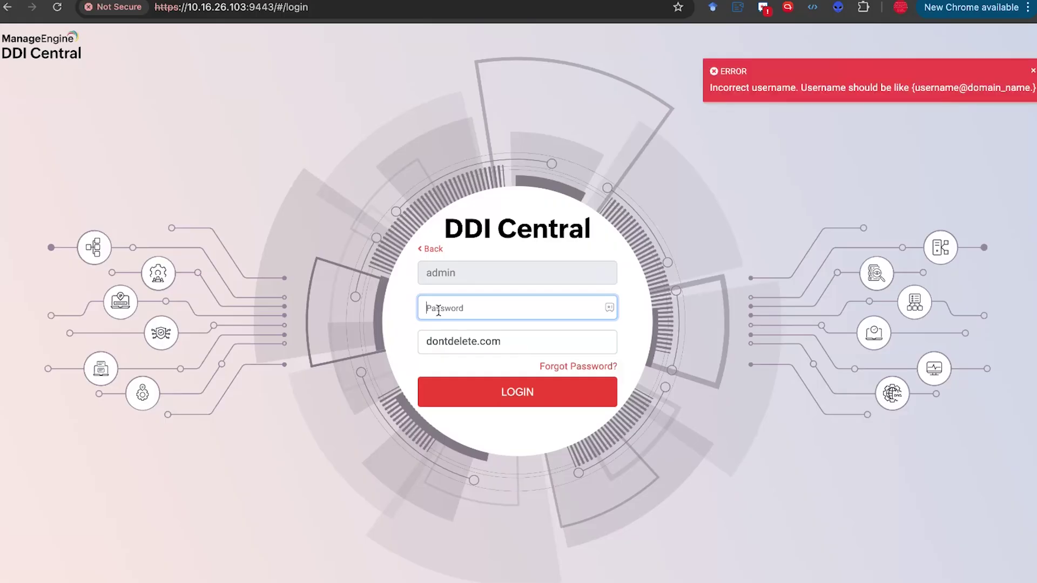
Set the authentication source to Local Authentication, enter the account password and submit the login.
{"action": "left_click", "coordinate": [463, 345]}
{"action": "left_click", "coordinate": [478, 384]}
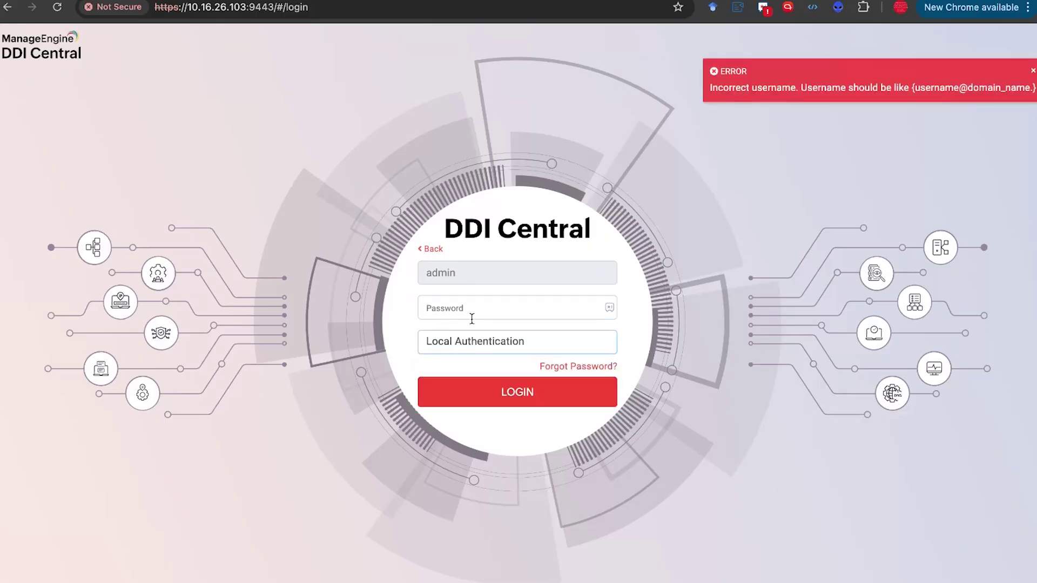
{"action": "left_click", "coordinate": [472, 318]}
{"action": "type", "text": "•••••••••"}
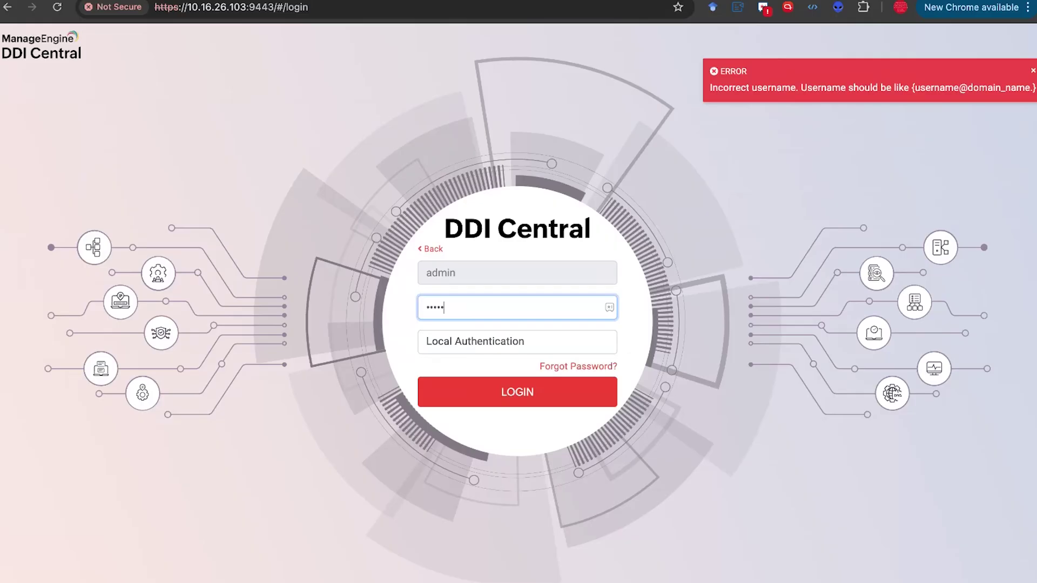
{"action": "key", "text": "Return"}
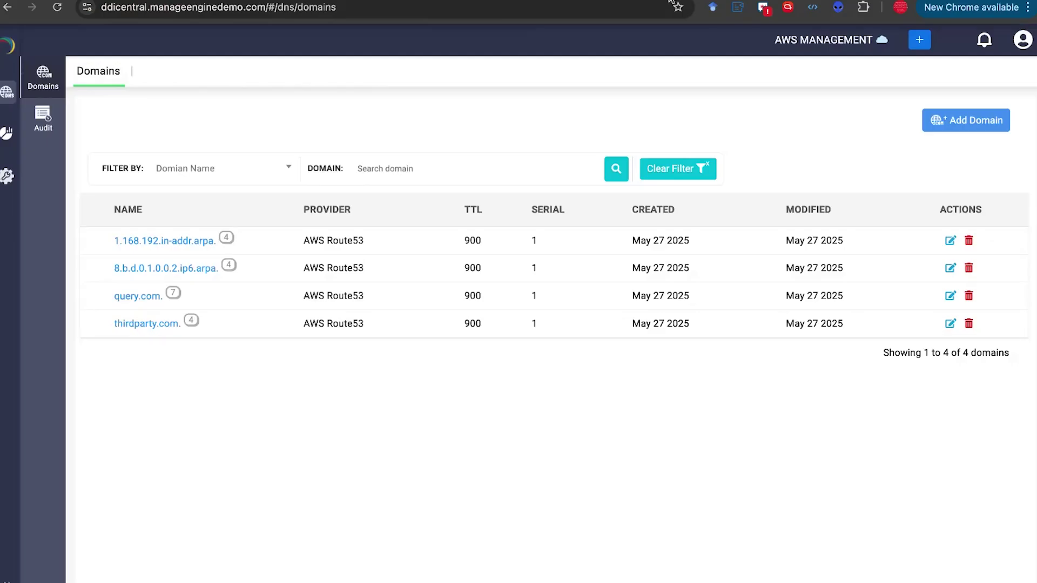
View the available clusters on the demo site and inspect the Create Cluster form, closing it without saving.
{"action": "left_click", "coordinate": [815, 40]}
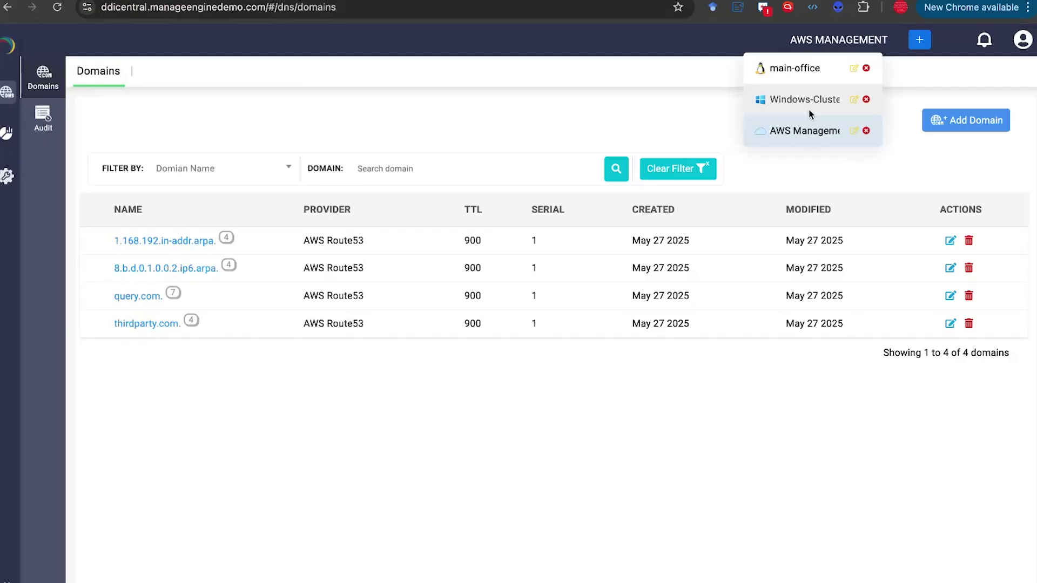
{"action": "left_click", "coordinate": [918, 40]}
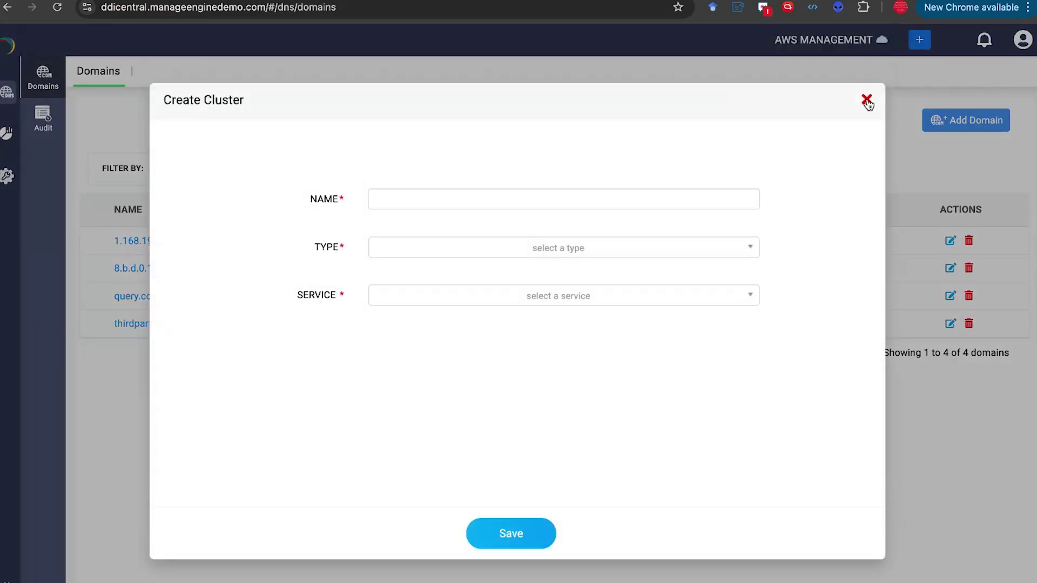
{"action": "left_click", "coordinate": [867, 100]}
Open the cloud provider profile settings and select Amazon Web Services to view its accessed services.
{"action": "left_click", "coordinate": [22, 175]}
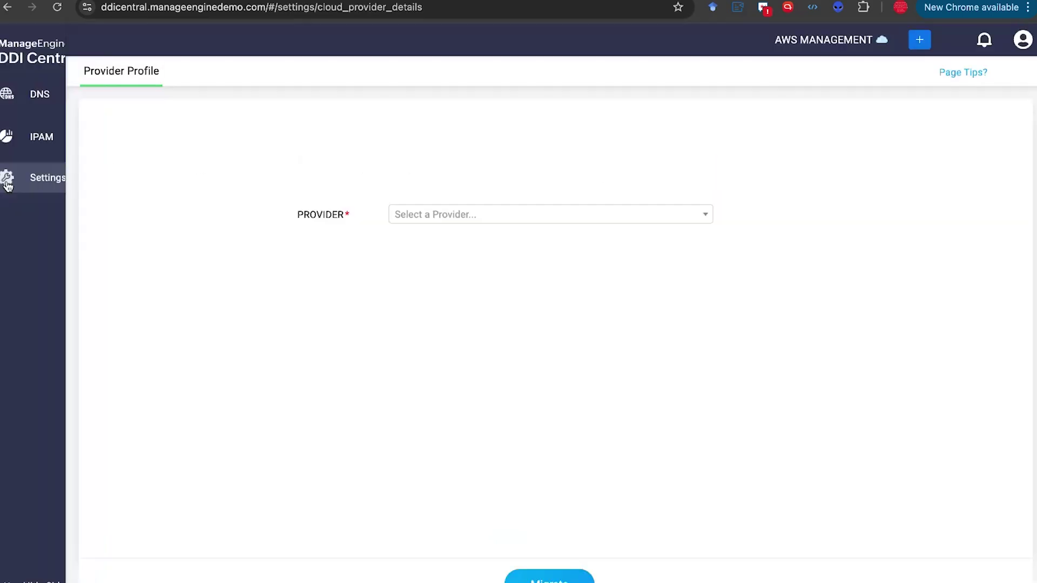
{"action": "left_click", "coordinate": [427, 218]}
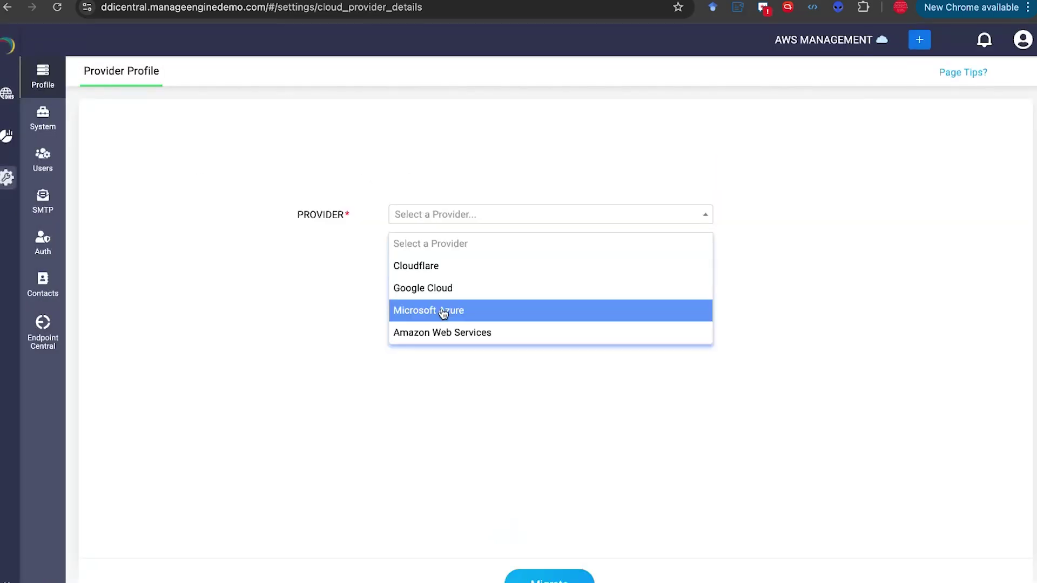
{"action": "left_click", "coordinate": [442, 332]}
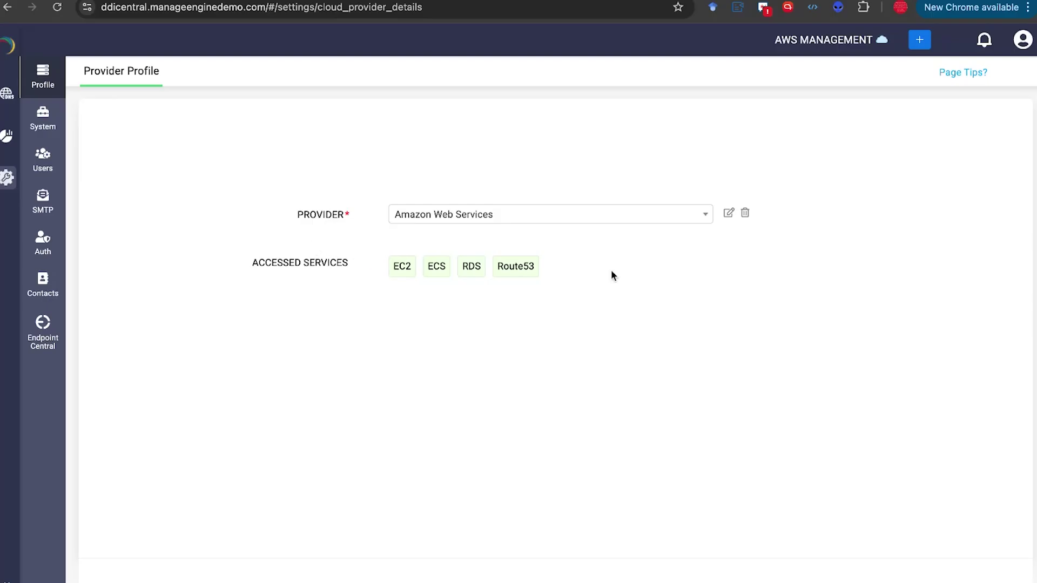
Open the AWS IPAM dashboard and show service availability by AWS region for EC2 instances.
{"action": "mouse_move", "coordinate": [11, 173]}
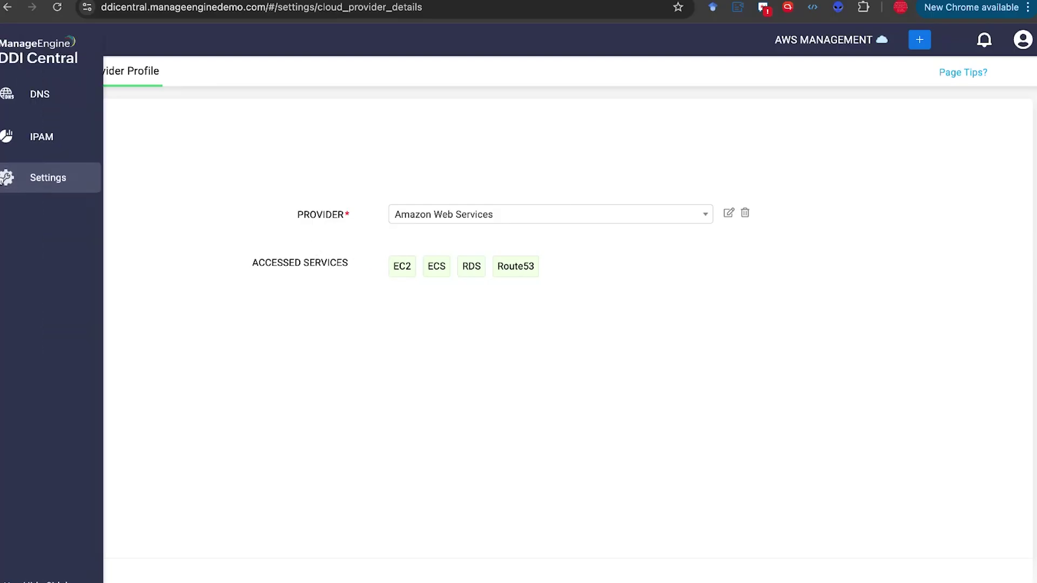
{"action": "left_click", "coordinate": [32, 146]}
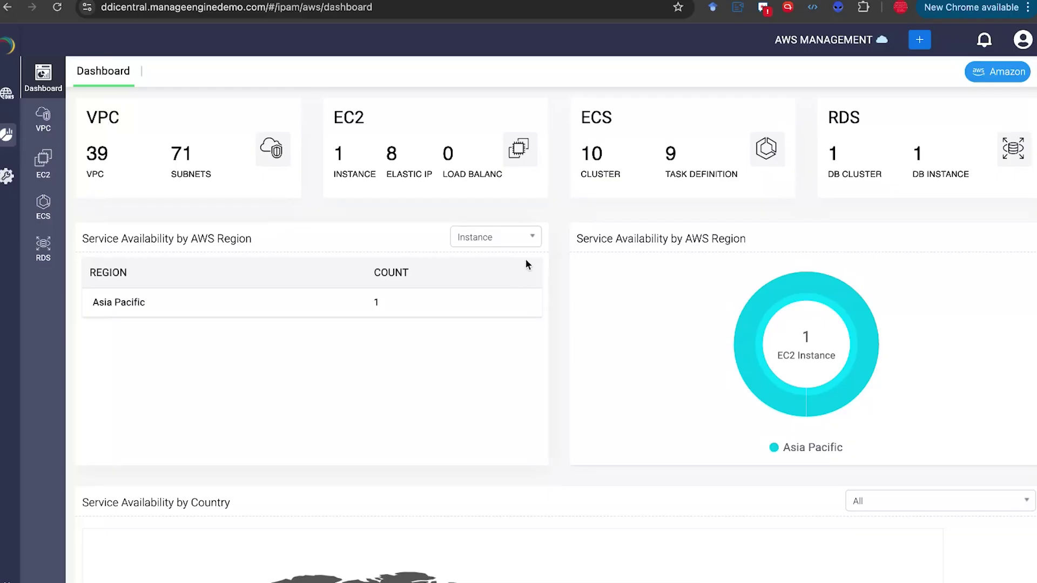
{"action": "left_click", "coordinate": [496, 244]}
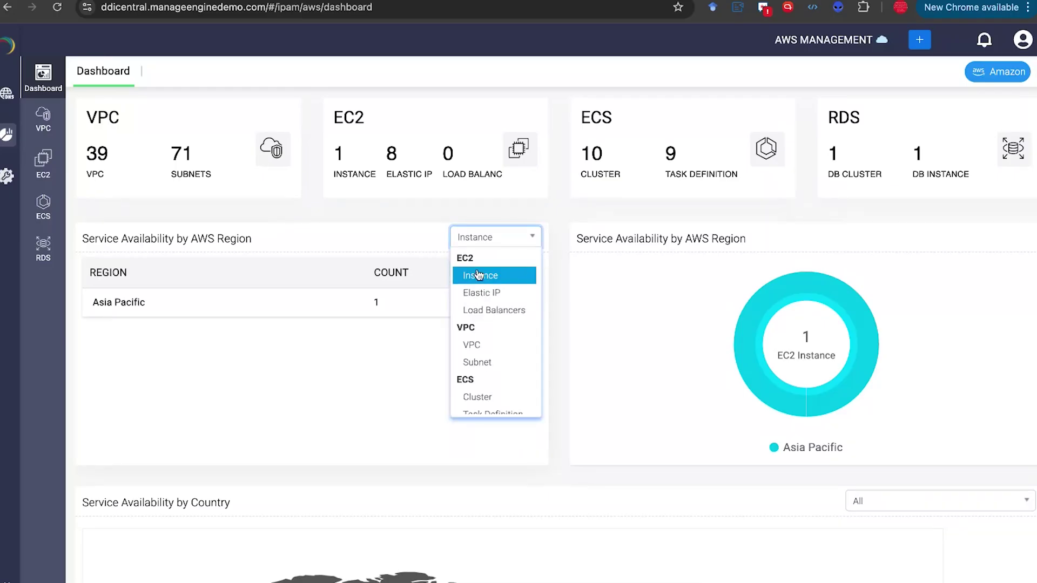
{"action": "left_click", "coordinate": [479, 276]}
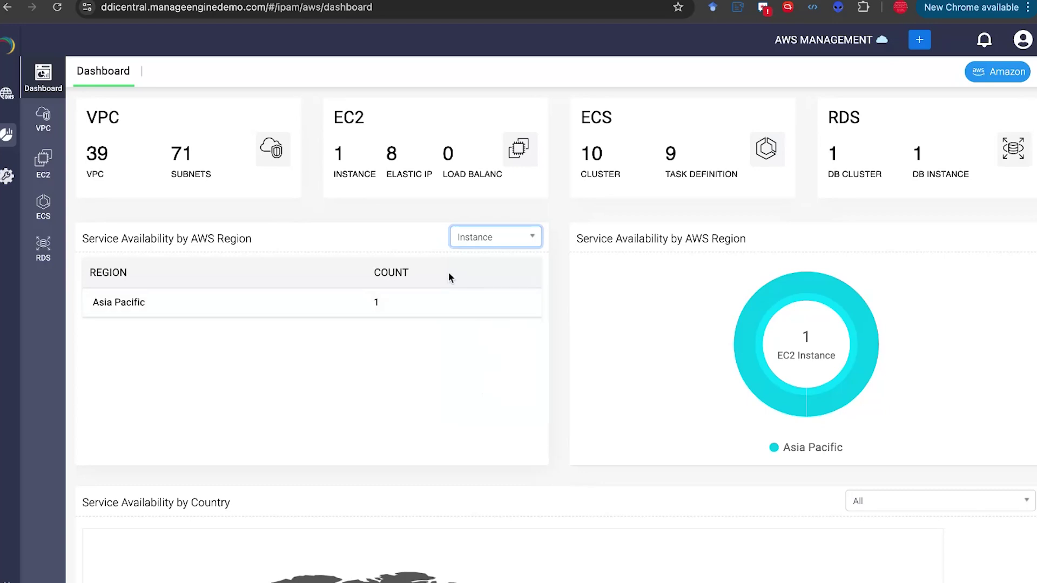
Show service availability by AWS region for VPC and review the counts for every region.
{"action": "left_click", "coordinate": [467, 246]}
{"action": "left_click", "coordinate": [476, 348]}
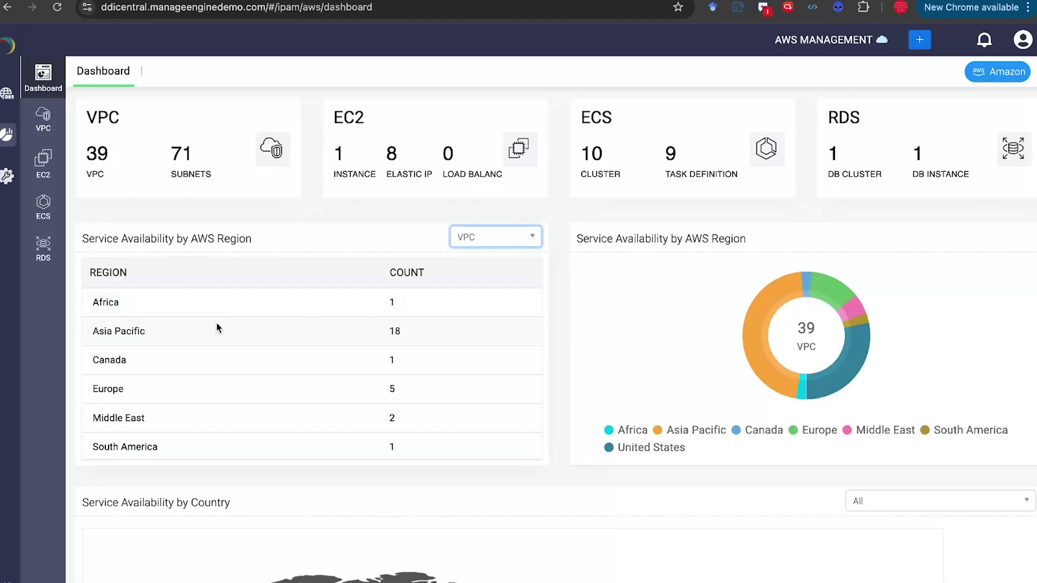
{"action": "scroll", "coordinate": [217, 328], "scroll_direction": "down", "scroll_amount": 2}
{"action": "scroll", "coordinate": [217, 328], "scroll_direction": "up", "scroll_amount": 2}
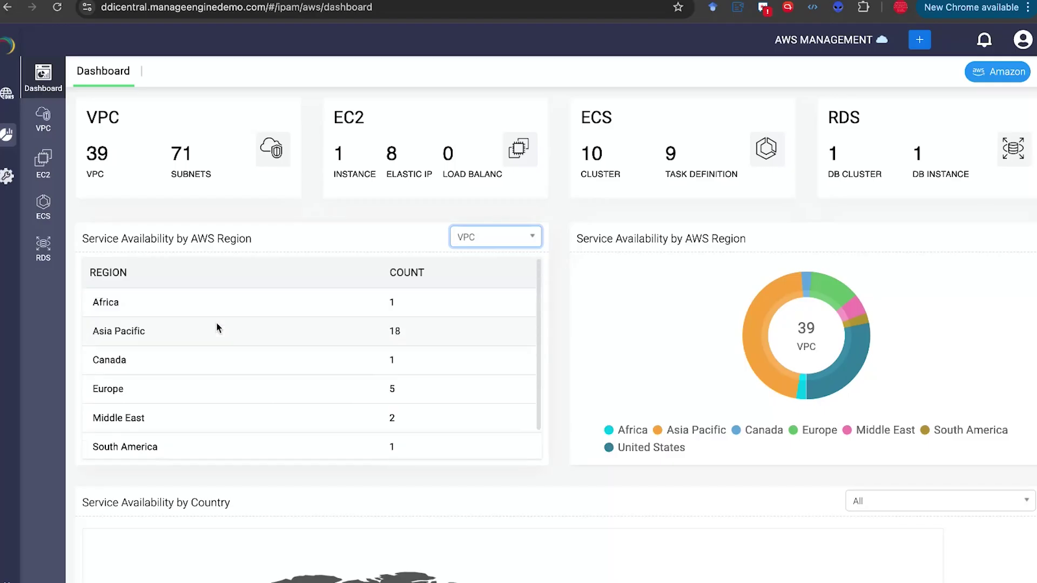
{"action": "scroll", "coordinate": [217, 328], "scroll_direction": "down", "scroll_amount": 2}
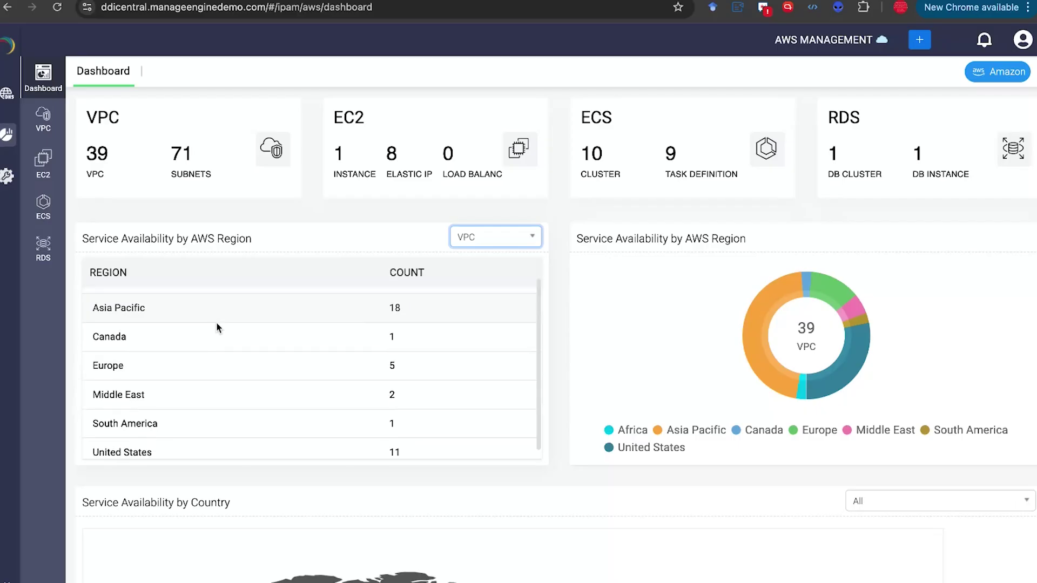
{"action": "scroll", "coordinate": [217, 328], "scroll_direction": "up", "scroll_amount": 2}
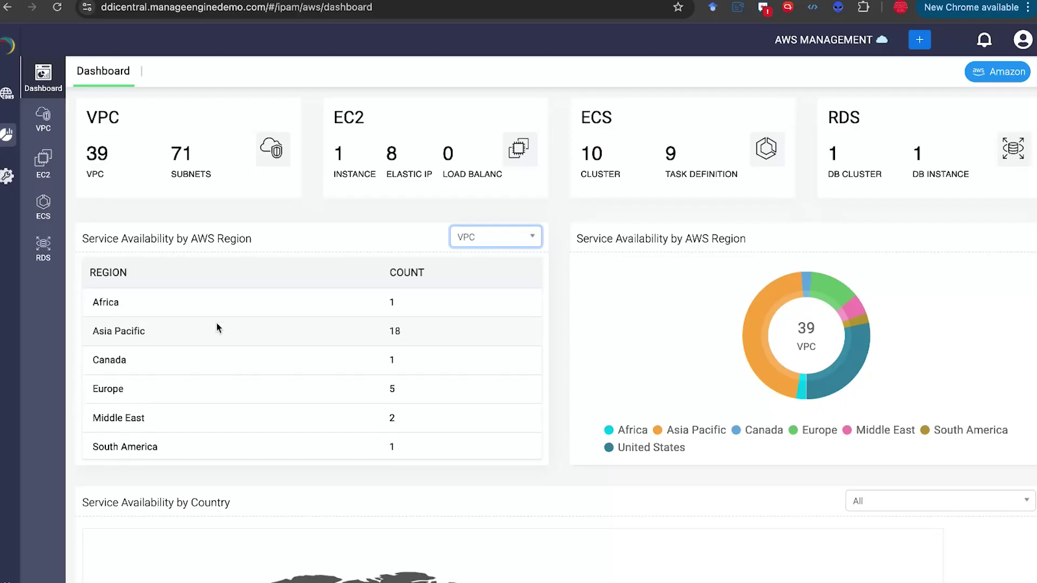
{"action": "scroll", "coordinate": [217, 328], "scroll_direction": "down", "scroll_amount": 2}
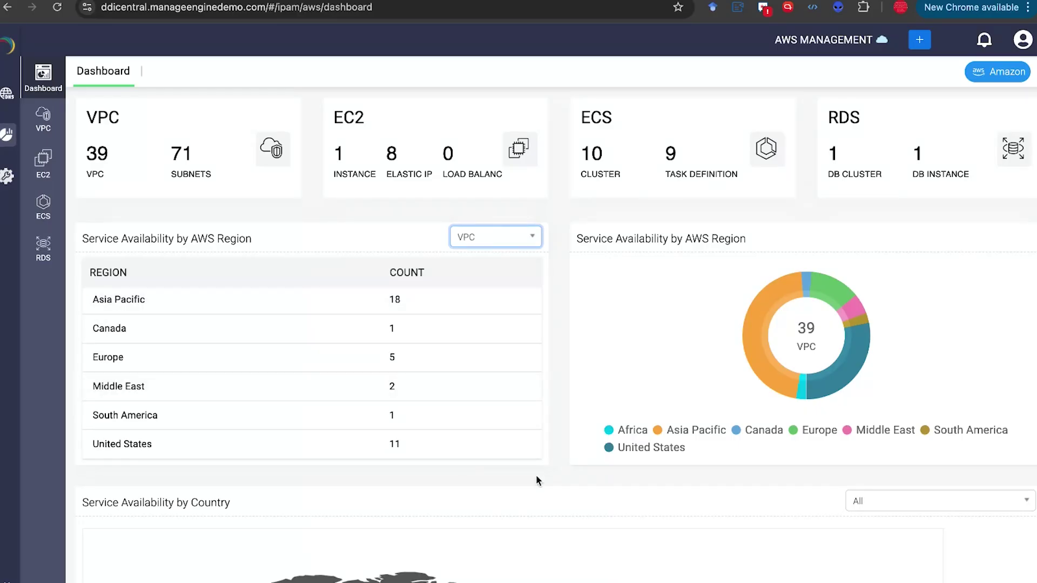
Hide DB Instance, VPC Subnet, ECS Cluster, ECS Task Definition and DB Cluster on the Service Availability by Country map.
{"action": "scroll", "coordinate": [536, 475], "scroll_direction": "down", "scroll_amount": 7}
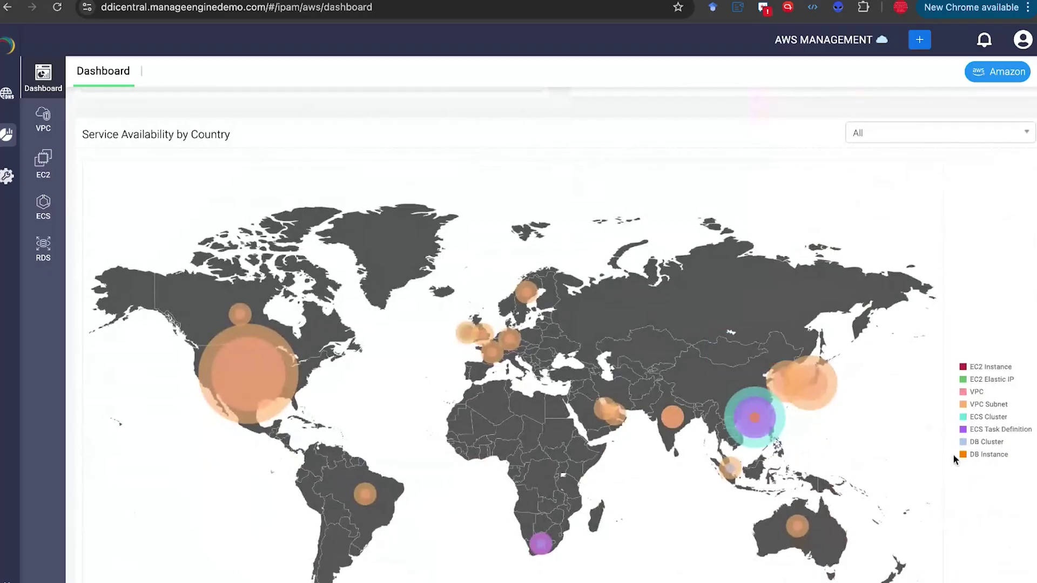
{"action": "left_click", "coordinate": [963, 455]}
{"action": "left_click", "coordinate": [963, 404]}
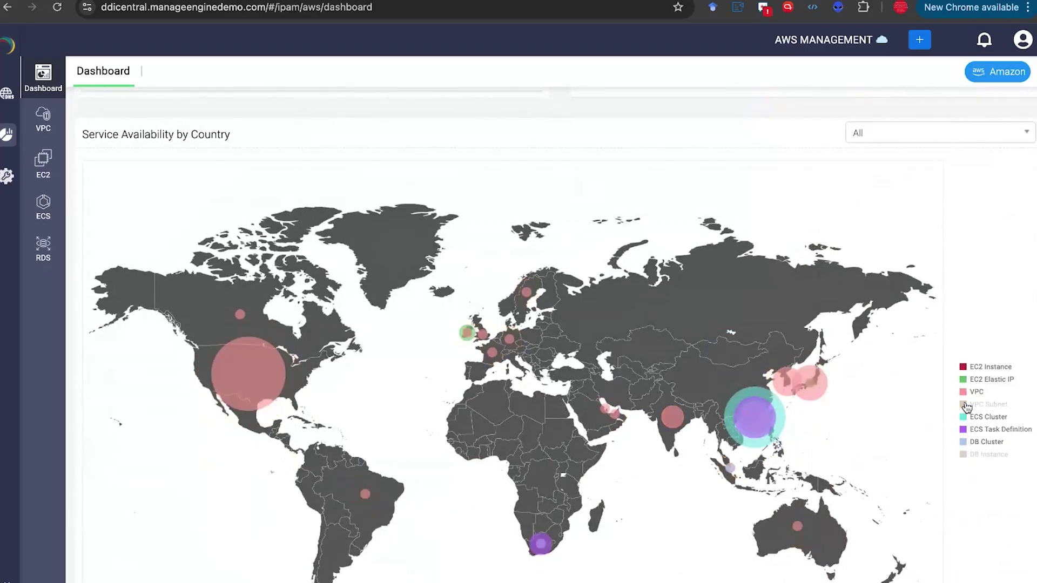
{"action": "left_click", "coordinate": [963, 417]}
{"action": "left_click", "coordinate": [963, 430]}
{"action": "left_click", "coordinate": [963, 441]}
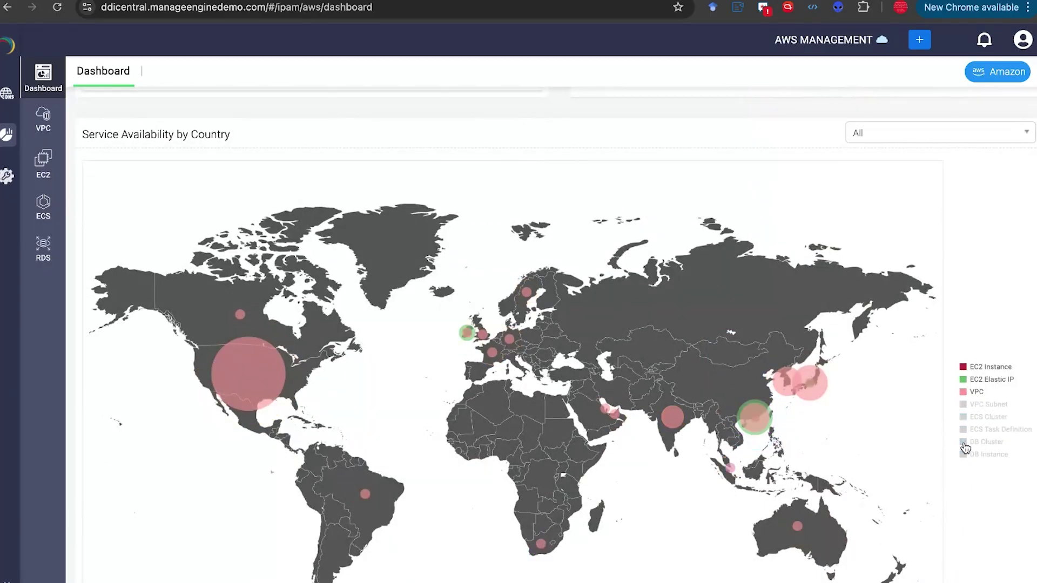
Hide EC2 Elastic IP and EC2 Instance on the Service Availability by Country map and review the VPC count per country.
{"action": "left_click", "coordinate": [968, 379]}
{"action": "left_click", "coordinate": [963, 367]}
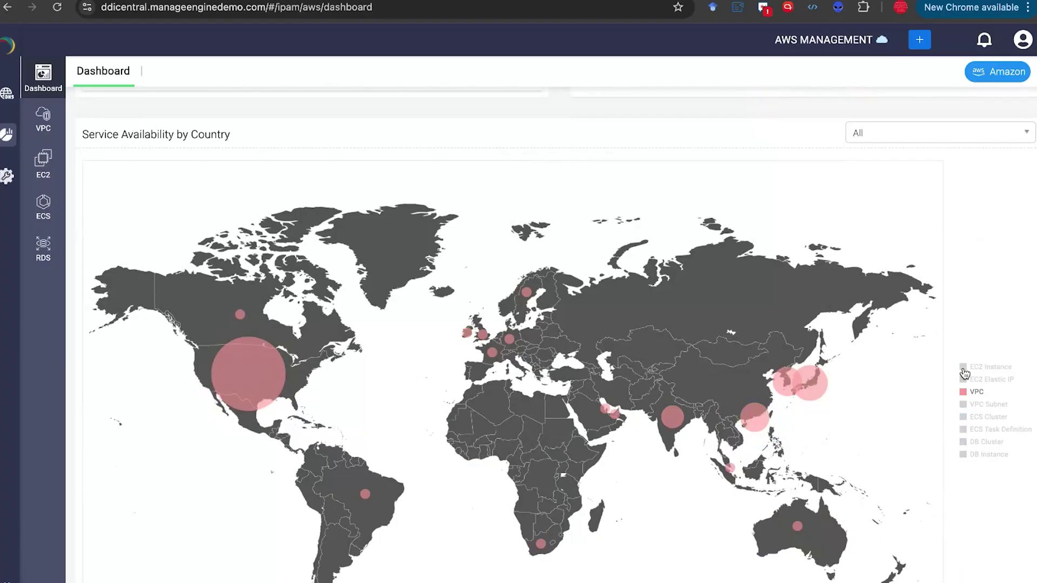
{"action": "mouse_move", "coordinate": [821, 388]}
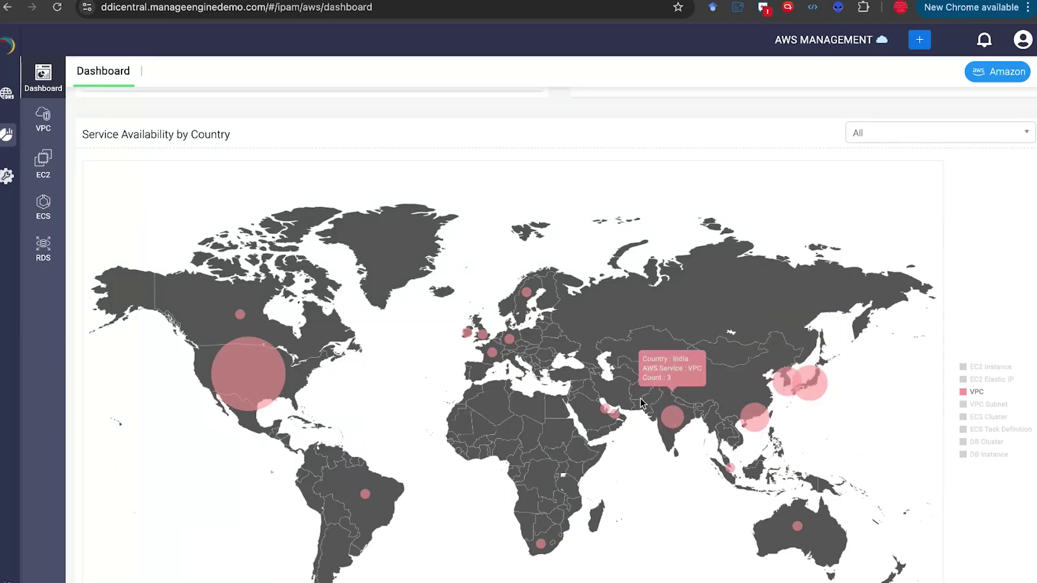
{"action": "mouse_move", "coordinate": [616, 411]}
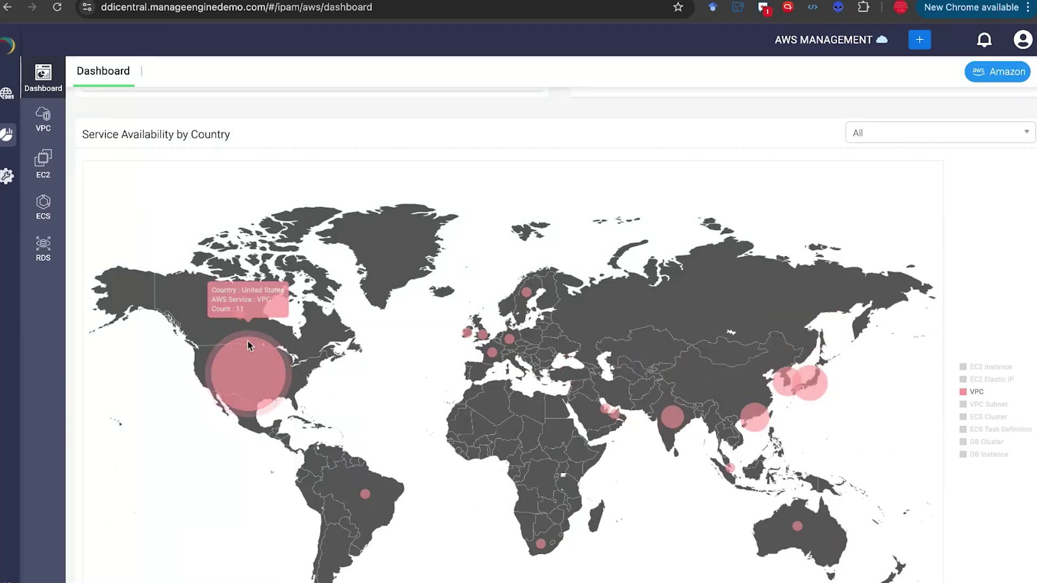
{"action": "mouse_move", "coordinate": [242, 318]}
{"action": "mouse_move", "coordinate": [540, 543]}
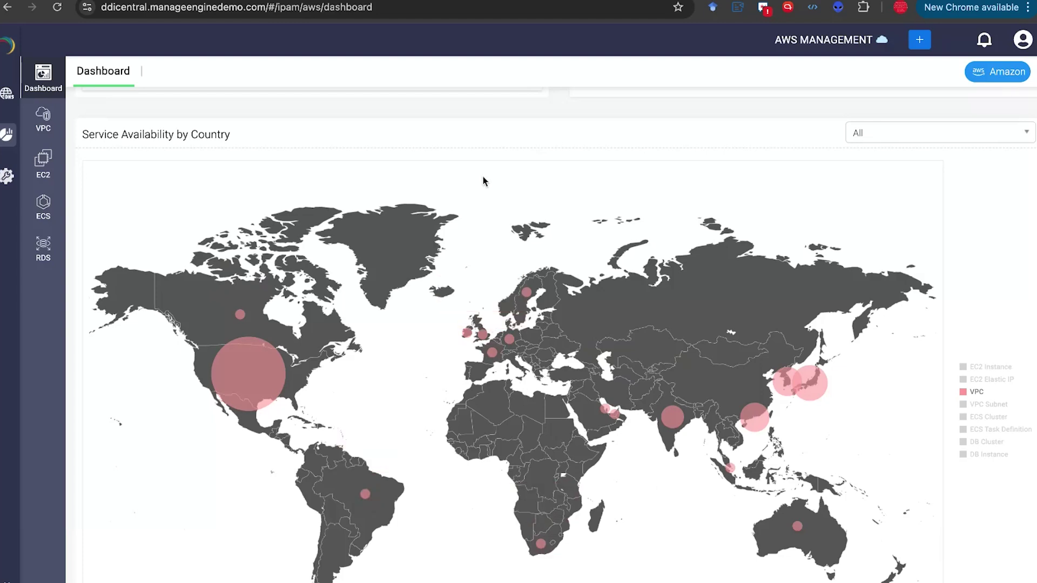
Review the top 5 utilized and under-utilized subnets and the EC2 instance and VPC subnet states on the AWS dashboard.
{"action": "scroll", "coordinate": [1002, 350], "scroll_direction": "down", "scroll_amount": 9}
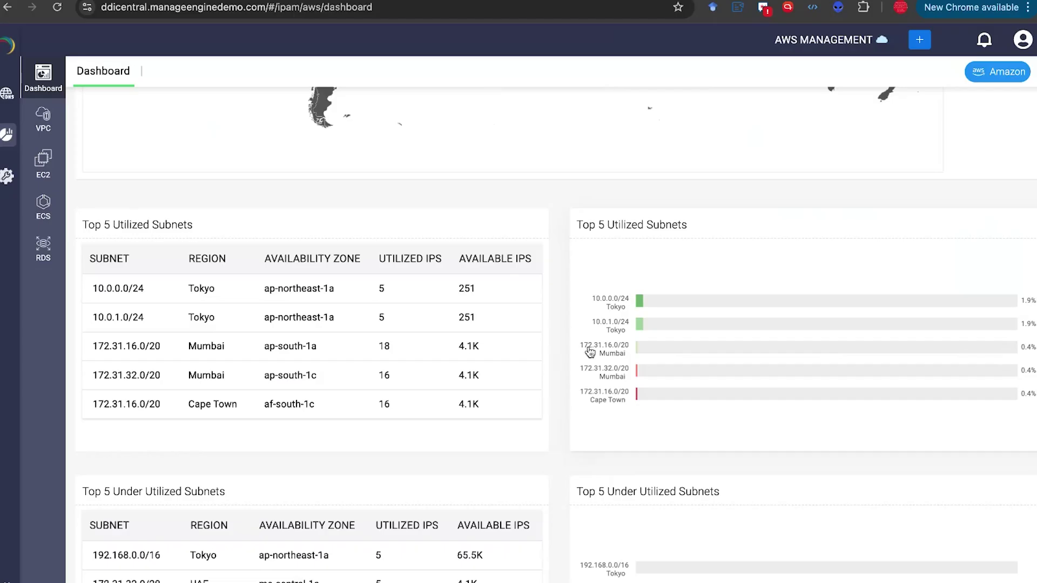
{"action": "scroll", "coordinate": [559, 359], "scroll_direction": "down", "scroll_amount": 6}
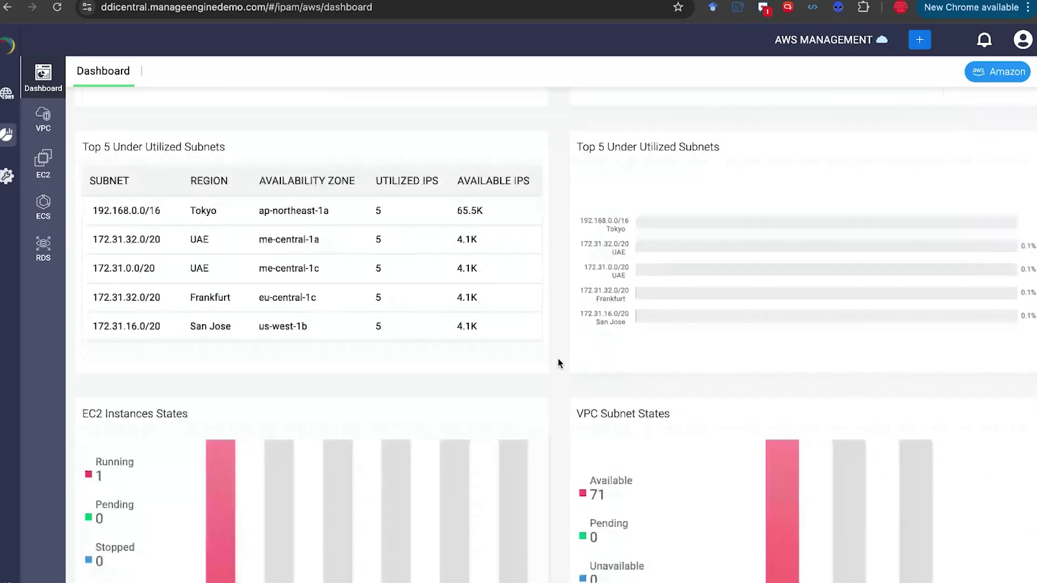
{"action": "scroll", "coordinate": [558, 363], "scroll_direction": "down", "scroll_amount": 1}
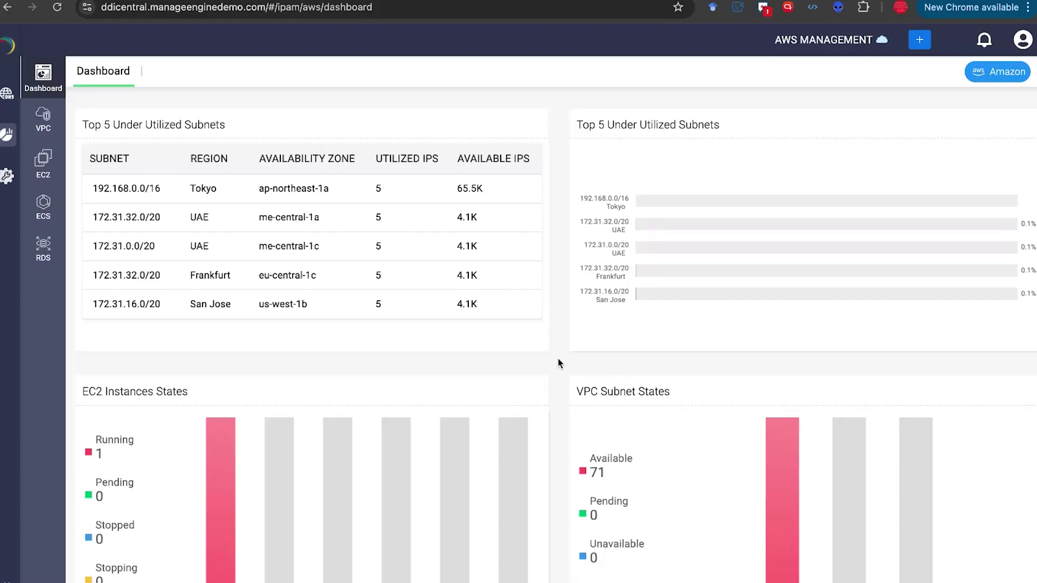
{"action": "scroll", "coordinate": [559, 359], "scroll_direction": "up", "scroll_amount": 15}
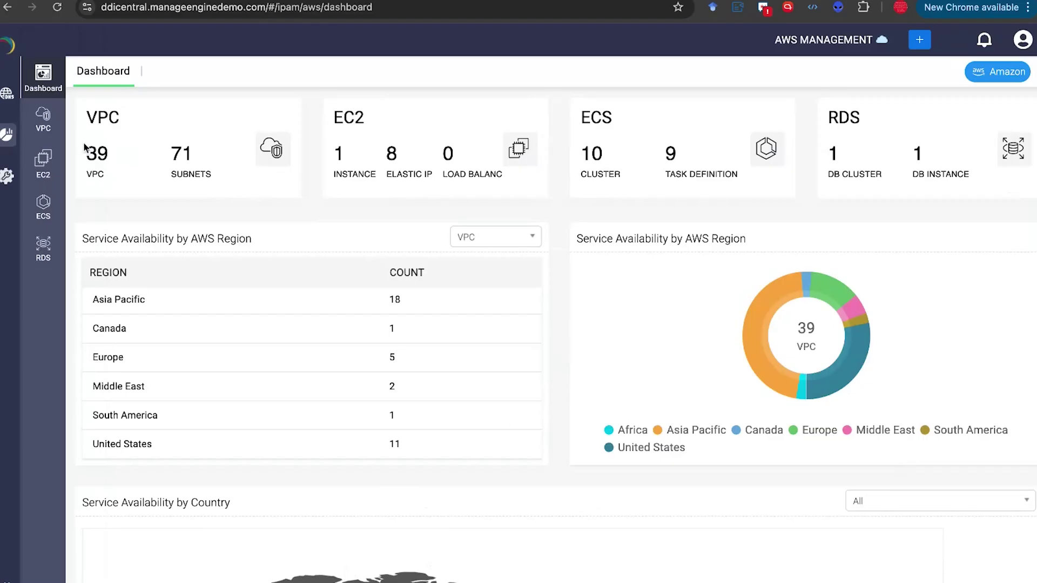
Open the AWS VPC view and switch its region to Hong Kong (ap-east-1).
{"action": "left_click", "coordinate": [45, 126]}
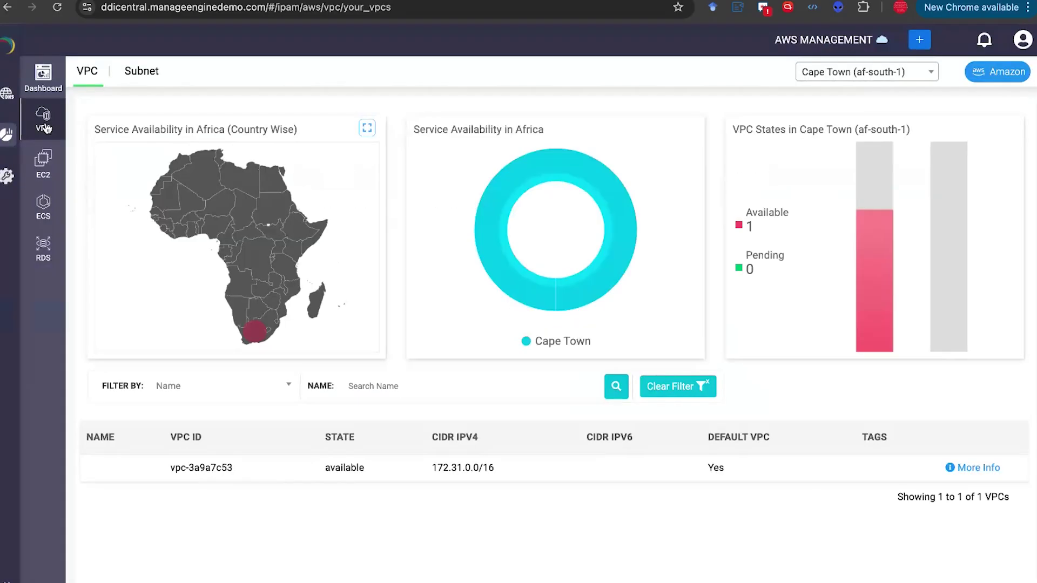
{"action": "left_click", "coordinate": [822, 78]}
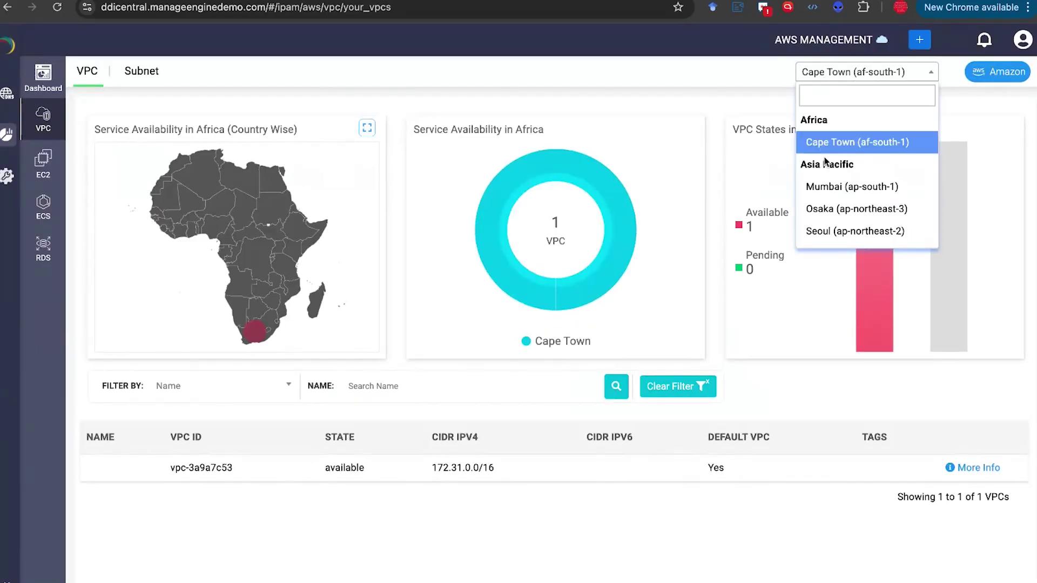
{"action": "scroll", "coordinate": [824, 186], "scroll_direction": "down", "scroll_amount": 2}
{"action": "scroll", "coordinate": [822, 189], "scroll_direction": "down", "scroll_amount": 3}
{"action": "scroll", "coordinate": [823, 189], "scroll_direction": "up", "scroll_amount": 3}
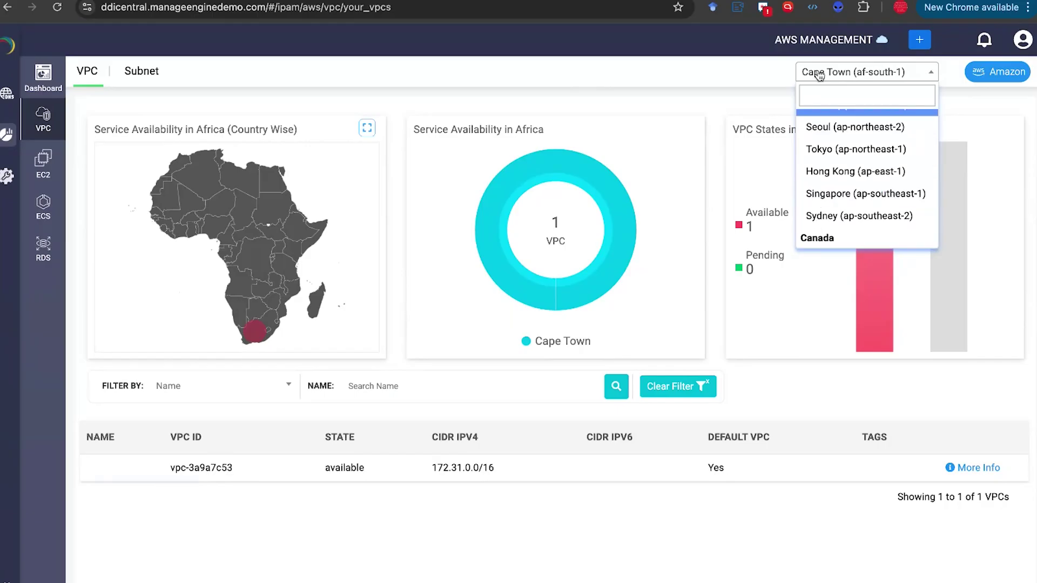
{"action": "left_click", "coordinate": [831, 172]}
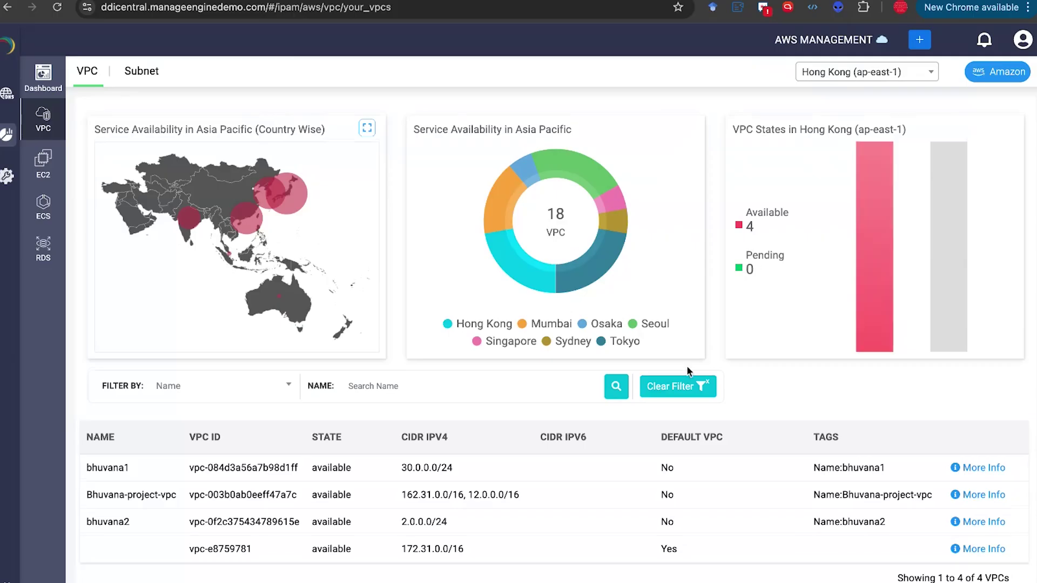
Open the details of the 30.0.0.0/24 VPC, review its subnets and tags, and return to the VPC list.
{"action": "scroll", "coordinate": [686, 356], "scroll_direction": "down", "scroll_amount": 3}
{"action": "left_click", "coordinate": [967, 369]}
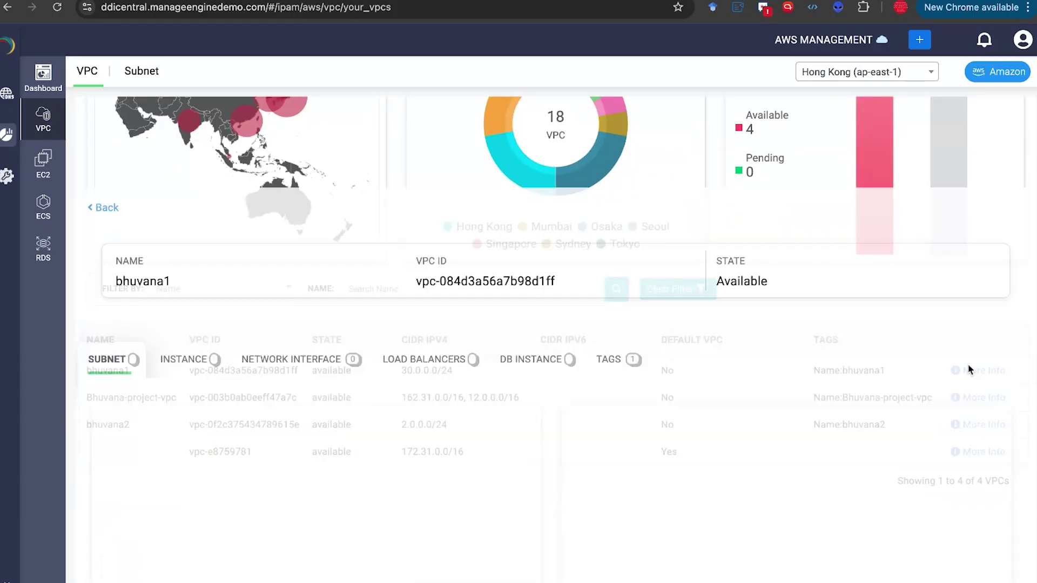
{"action": "scroll", "coordinate": [620, 458], "scroll_direction": "down", "scroll_amount": 5}
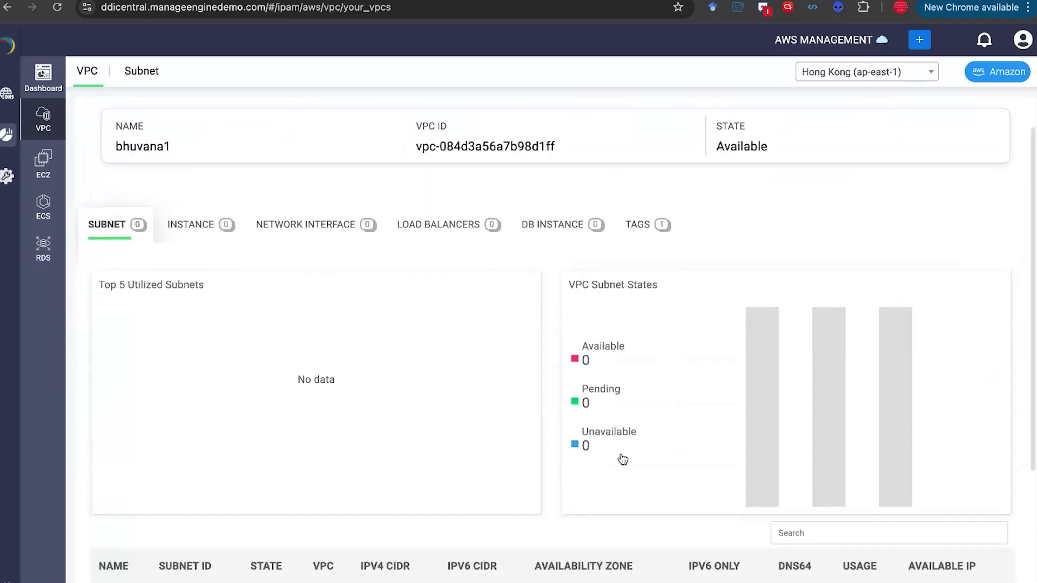
{"action": "scroll", "coordinate": [621, 458], "scroll_direction": "up", "scroll_amount": 4}
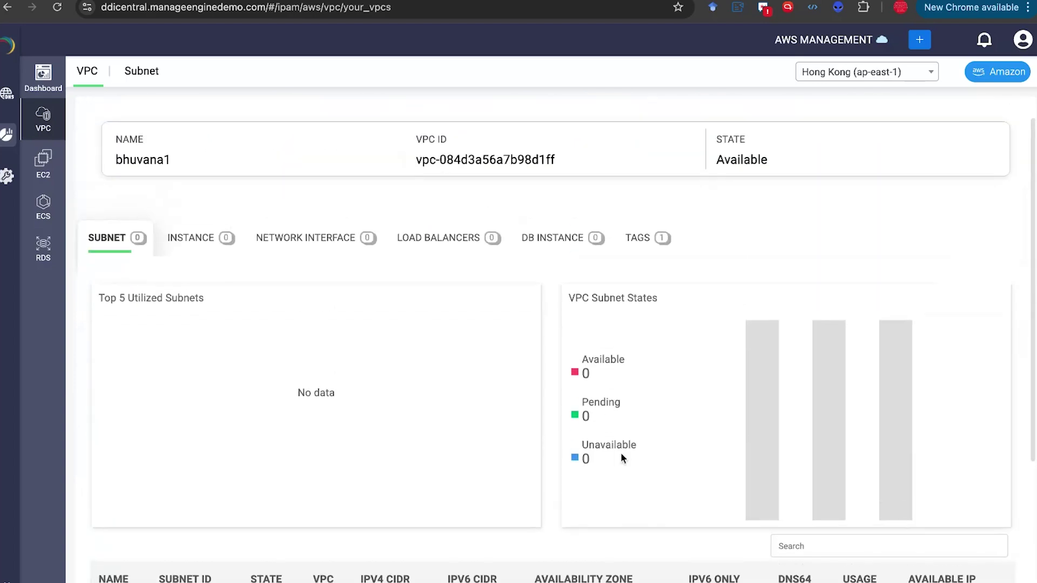
{"action": "scroll", "coordinate": [621, 453], "scroll_direction": "up", "scroll_amount": 1}
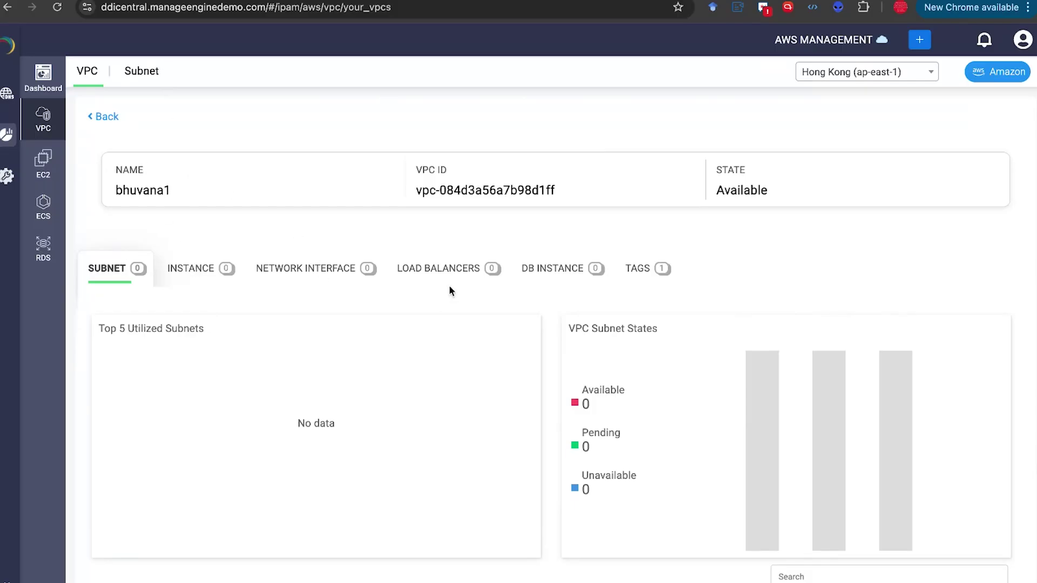
{"action": "left_click", "coordinate": [642, 276]}
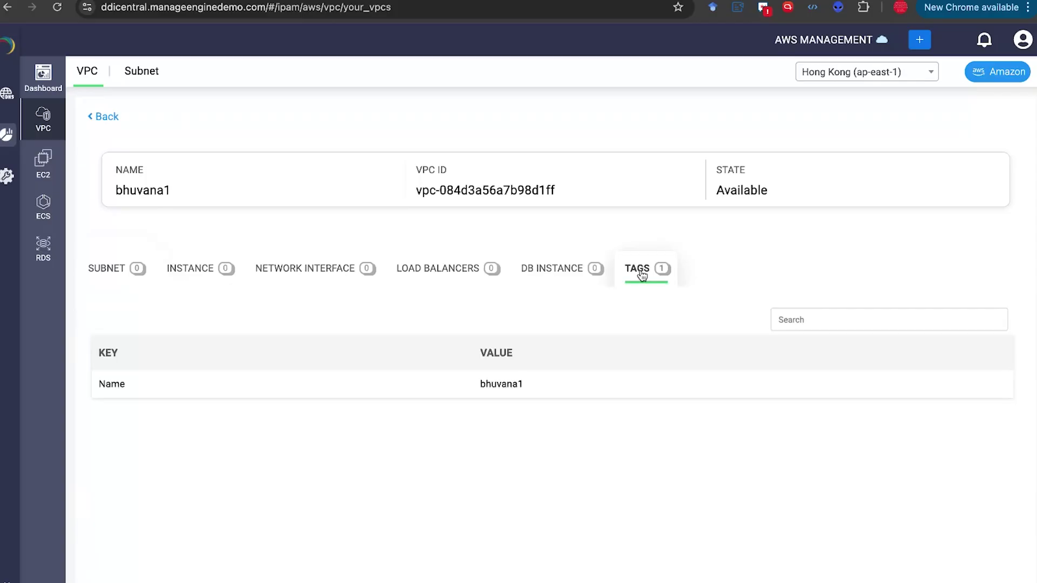
{"action": "left_click", "coordinate": [103, 117]}
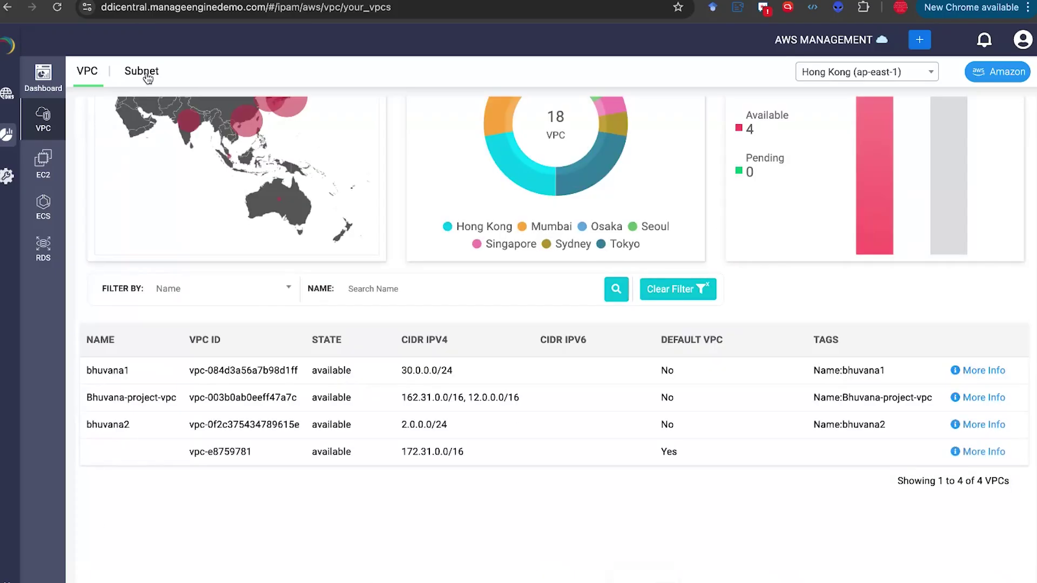
Review the instances, network interfaces, load balancers and DB instances of VPC subnet subnet-746d8f1d, and return to the subnet list.
{"action": "left_click", "coordinate": [146, 77]}
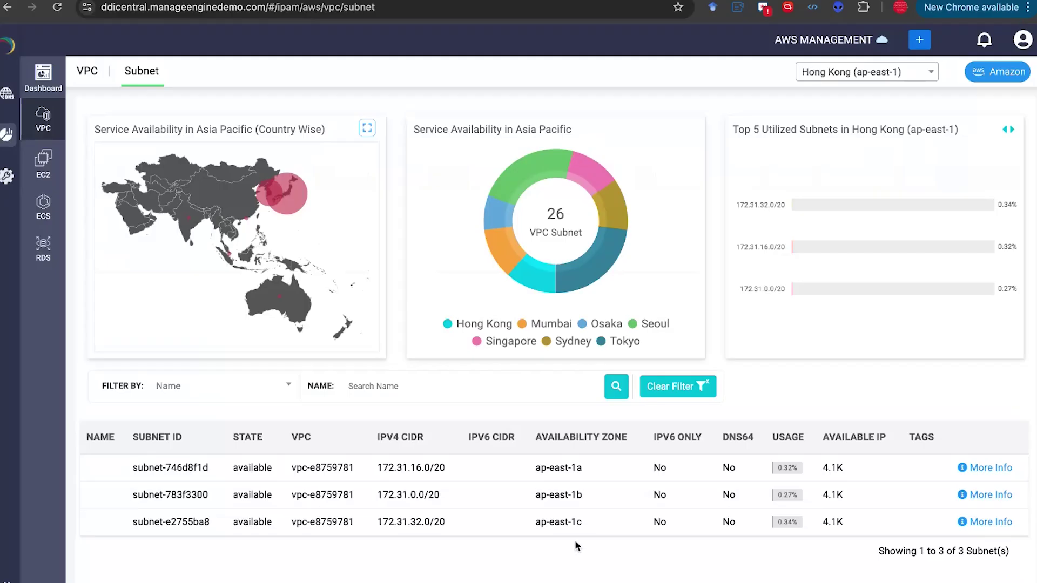
{"action": "left_click", "coordinate": [984, 468]}
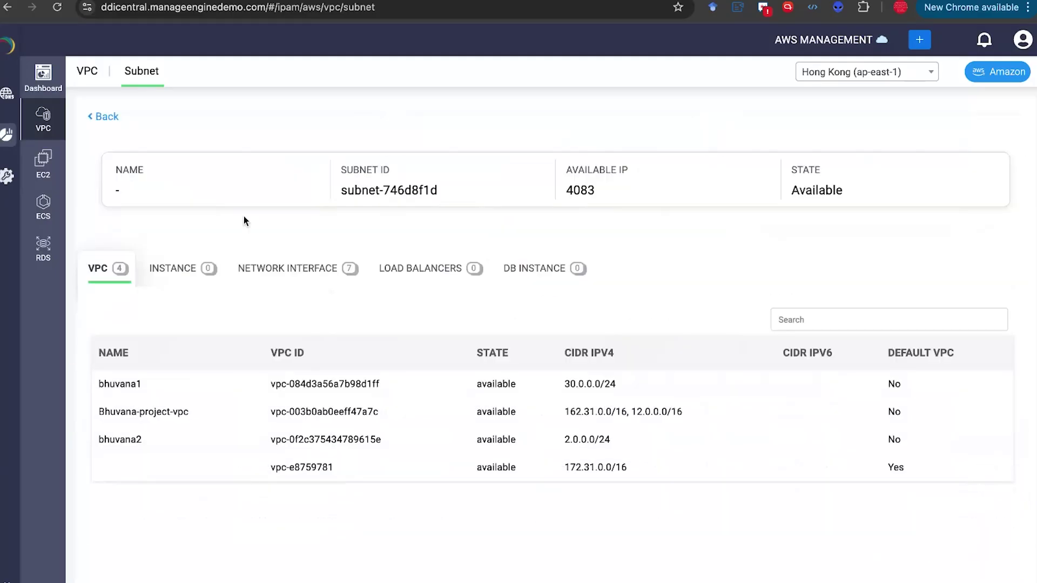
{"action": "left_click", "coordinate": [187, 278]}
{"action": "left_click", "coordinate": [267, 278]}
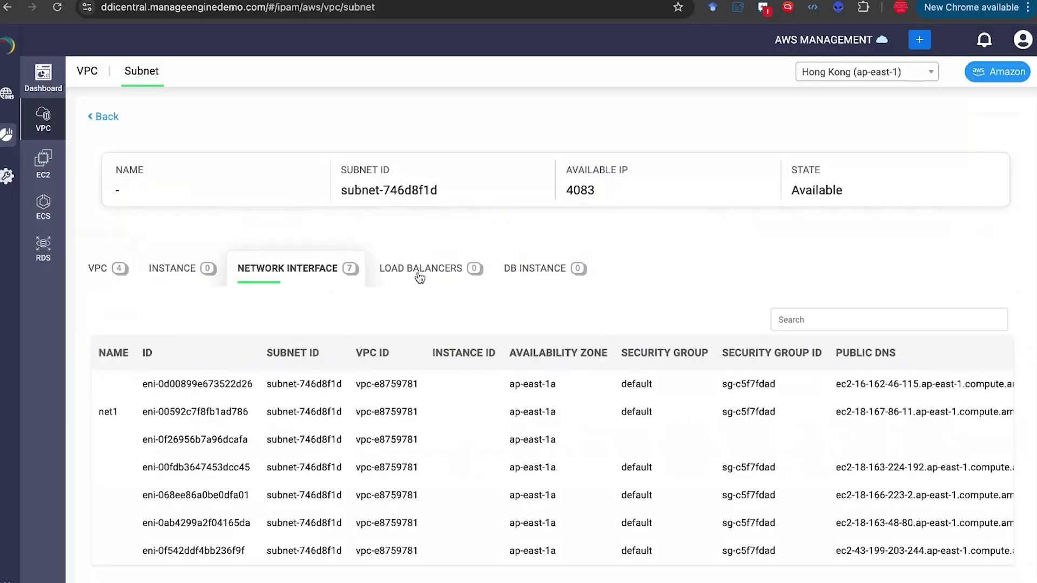
{"action": "left_click", "coordinate": [448, 278]}
{"action": "left_click", "coordinate": [529, 277]}
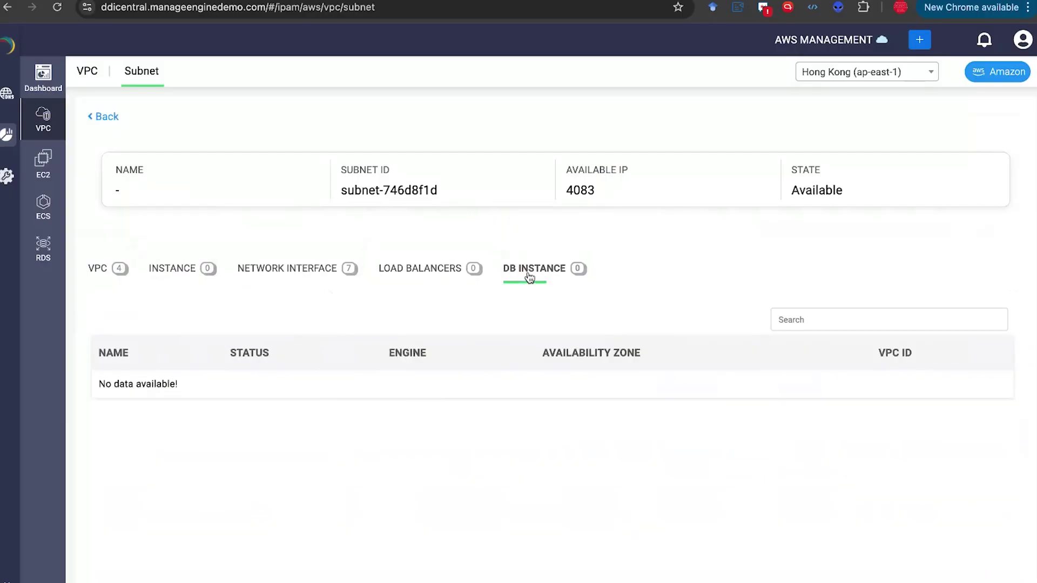
{"action": "left_click", "coordinate": [92, 120]}
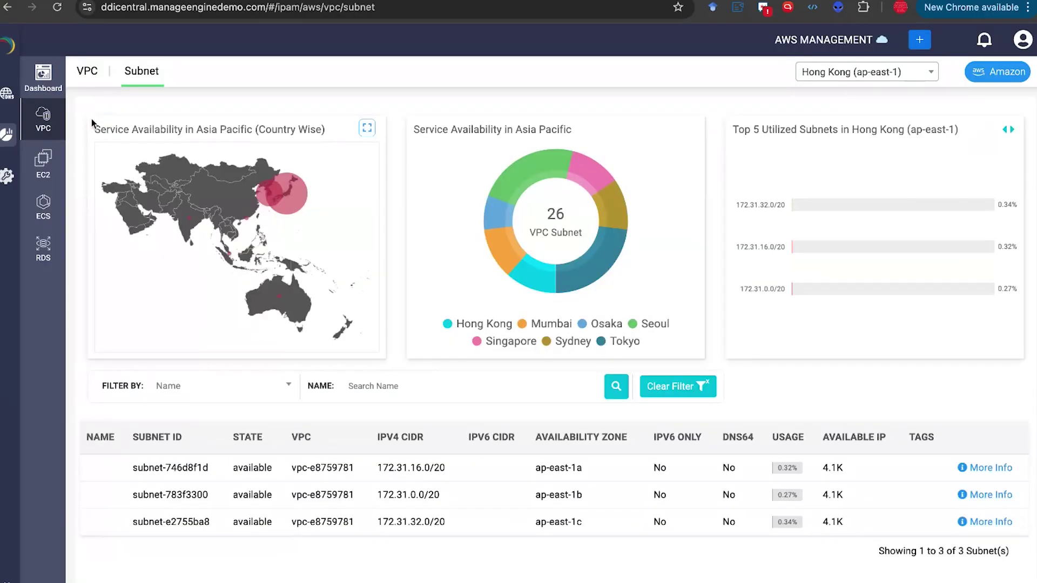
View the EC2 instances for Hong Kong and review the list of ECS clusters in the same region.
{"action": "left_click", "coordinate": [42, 170]}
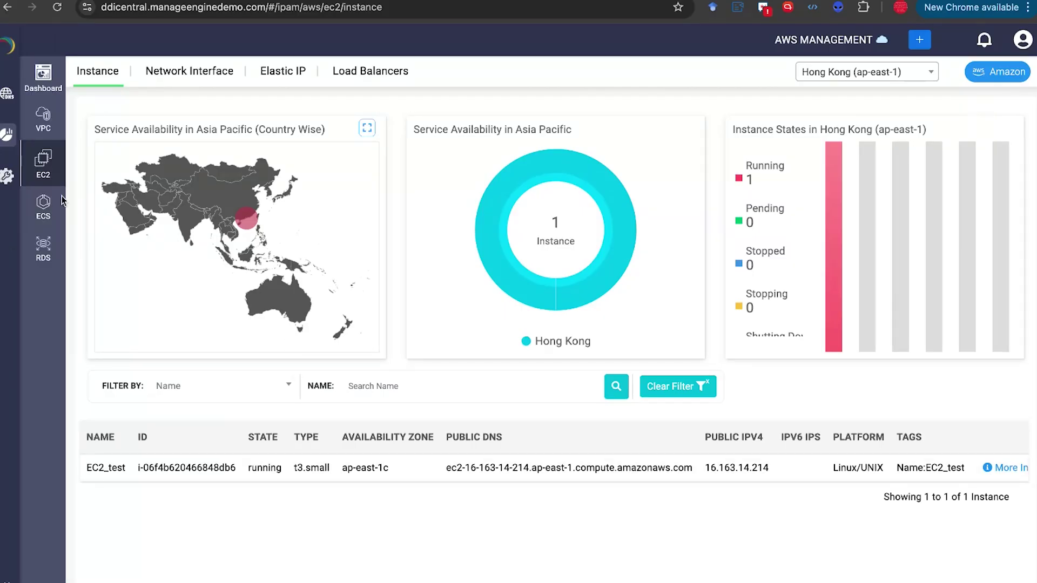
{"action": "left_click", "coordinate": [44, 205]}
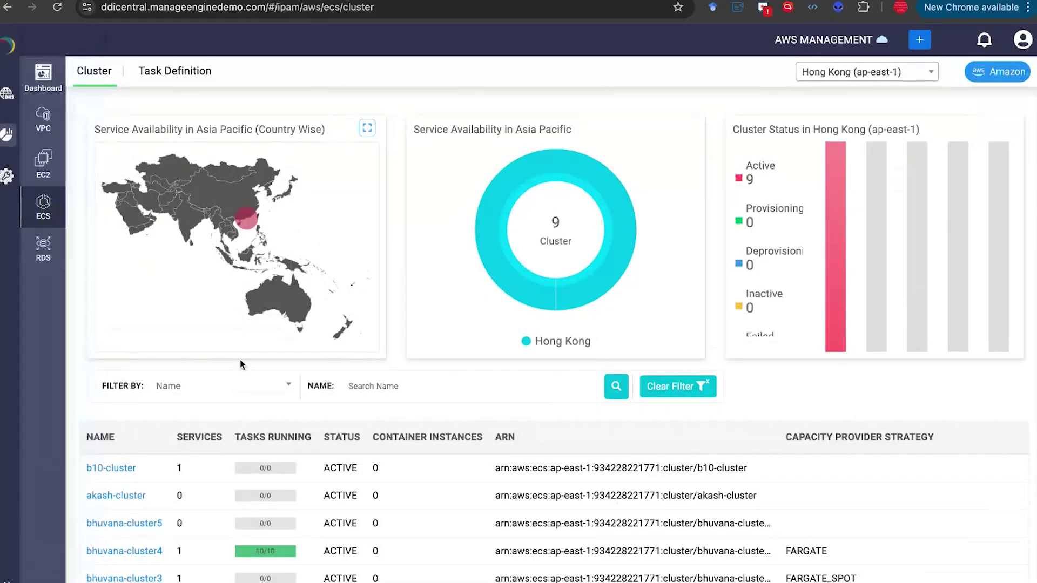
{"action": "scroll", "coordinate": [238, 358], "scroll_direction": "down", "scroll_amount": 4}
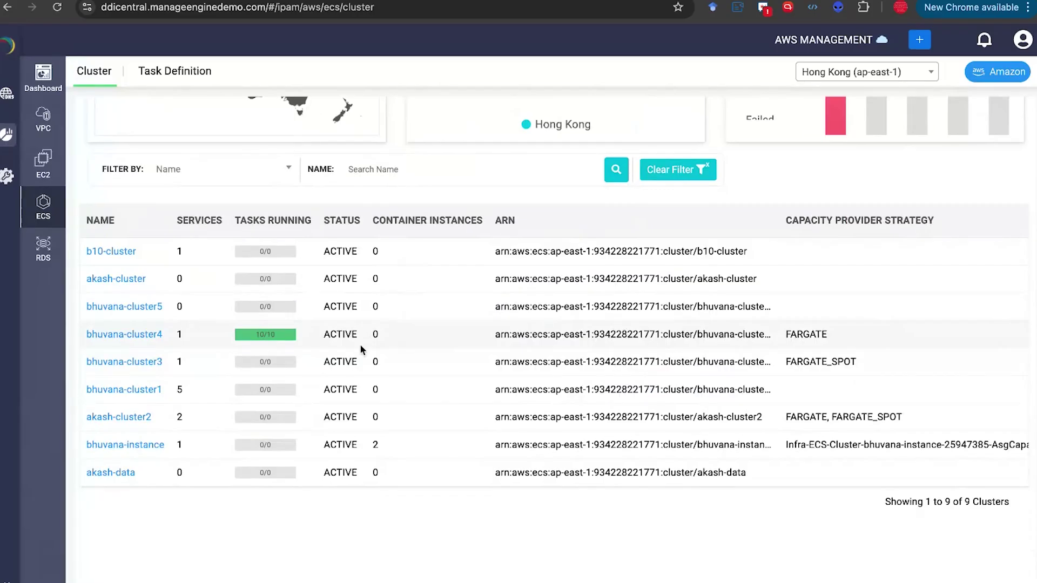
{"action": "scroll", "coordinate": [162, 346], "scroll_direction": "up", "scroll_amount": 3}
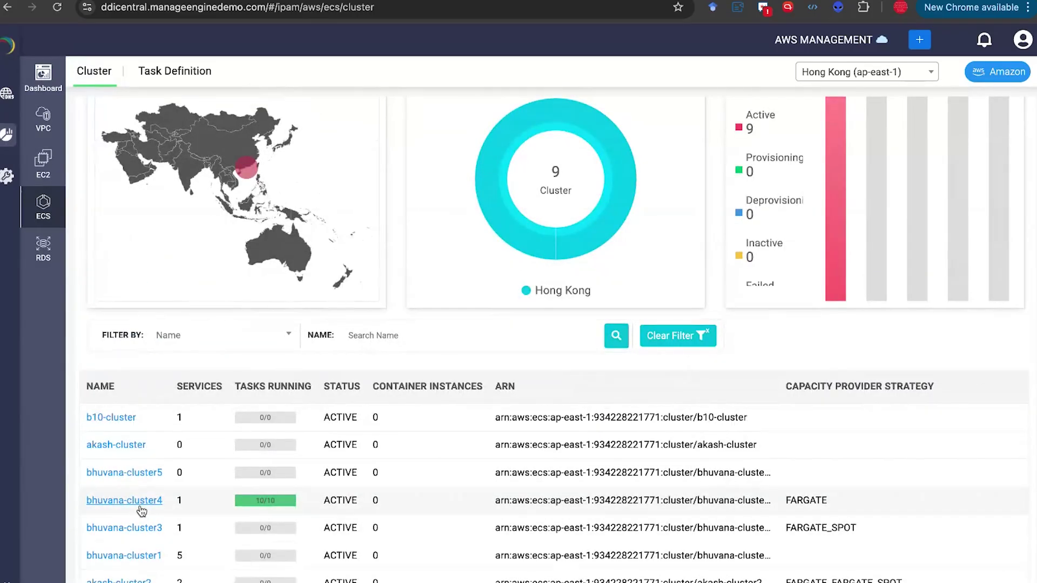
Open the ECS task definitions, inspect the resource usage and containers of the task3:2 definition, and return to the list.
{"action": "left_click", "coordinate": [167, 77]}
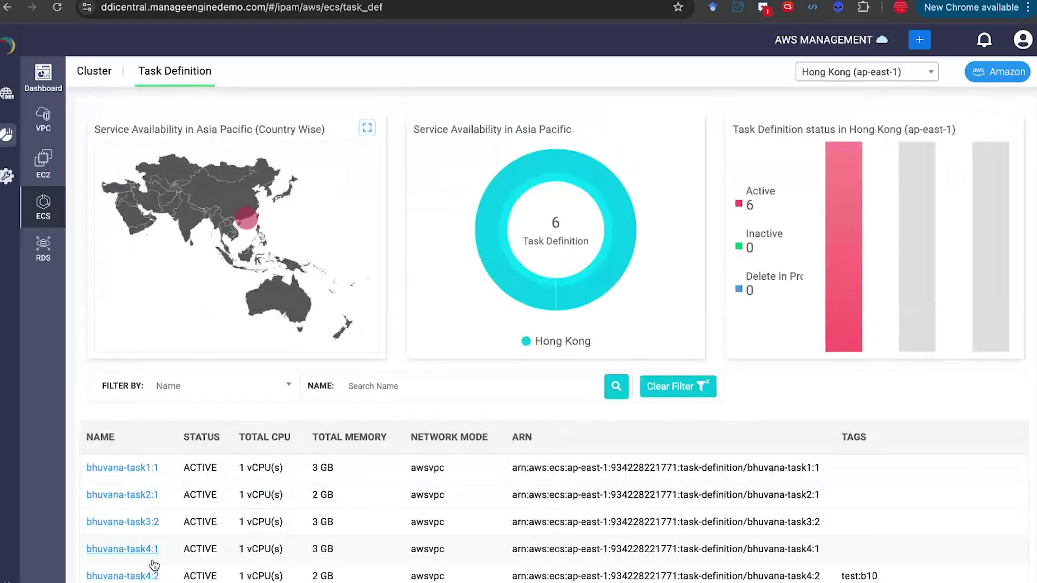
{"action": "scroll", "coordinate": [773, 523], "scroll_direction": "down", "scroll_amount": 3}
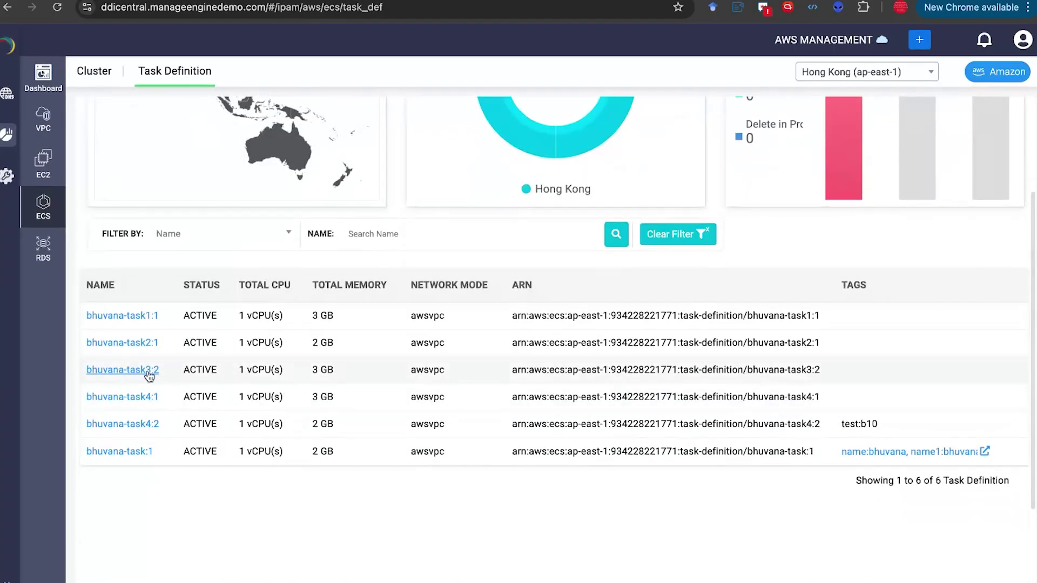
{"action": "left_click", "coordinate": [116, 370]}
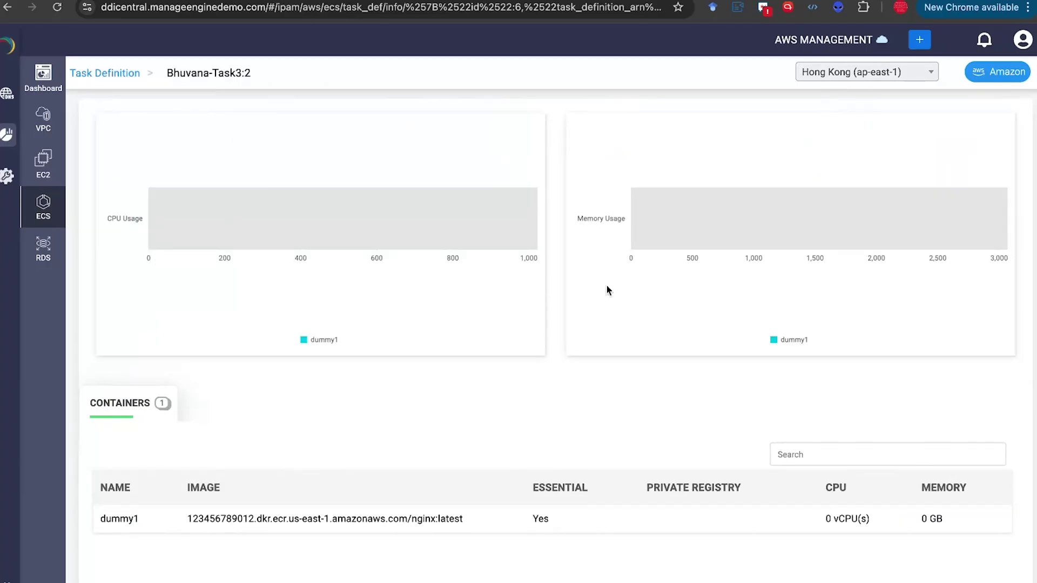
{"action": "scroll", "coordinate": [607, 286], "scroll_direction": "down", "scroll_amount": 2}
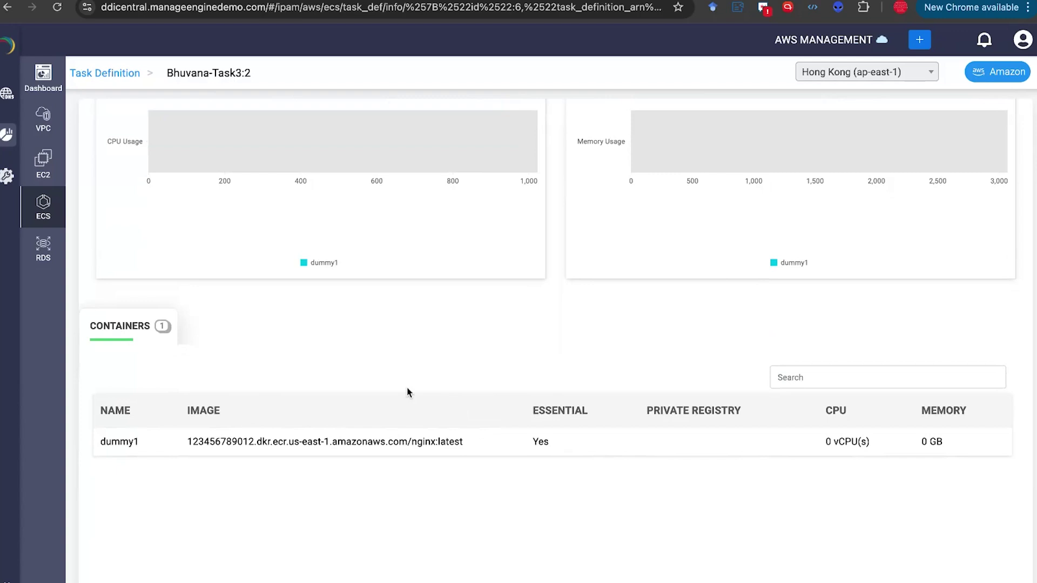
{"action": "left_click", "coordinate": [131, 79]}
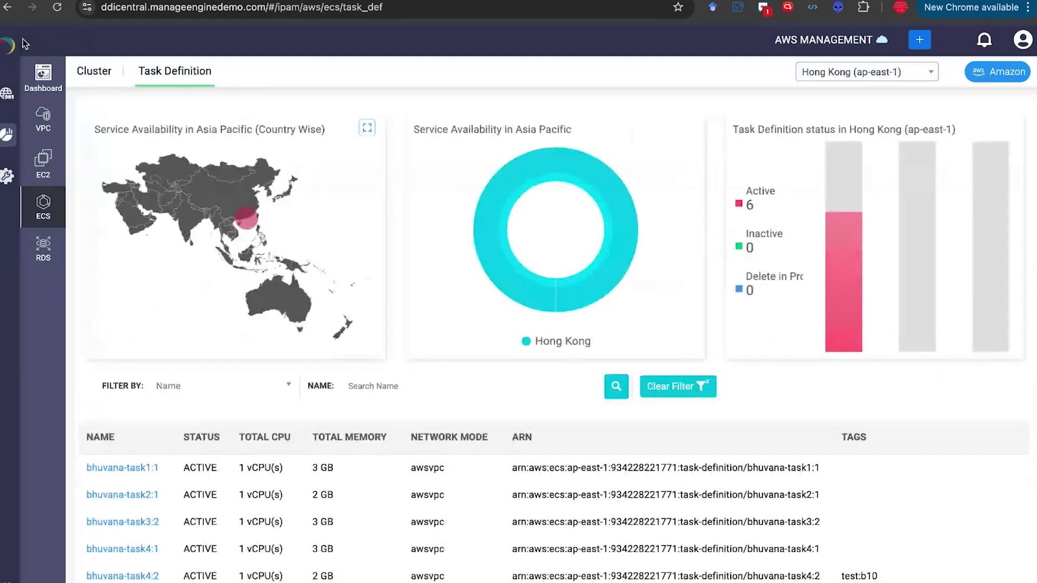
Open the RDS view showing the DB clusters for the Hong Kong region.
{"action": "left_click", "coordinate": [46, 249]}
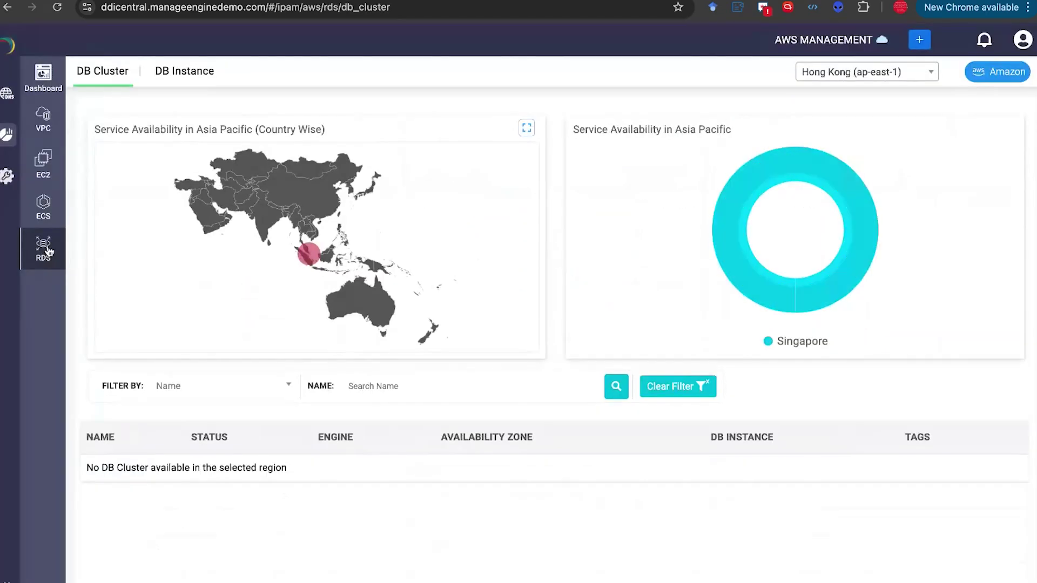